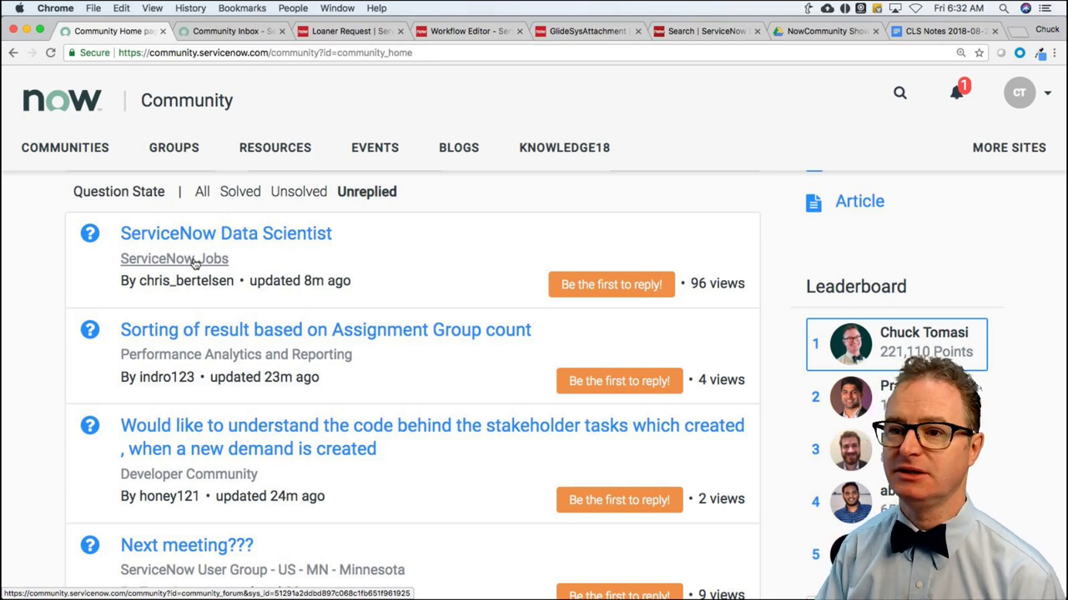
Open sndevs.slack.com in a new browser tab
{"action": "key", "text": "super+t"}
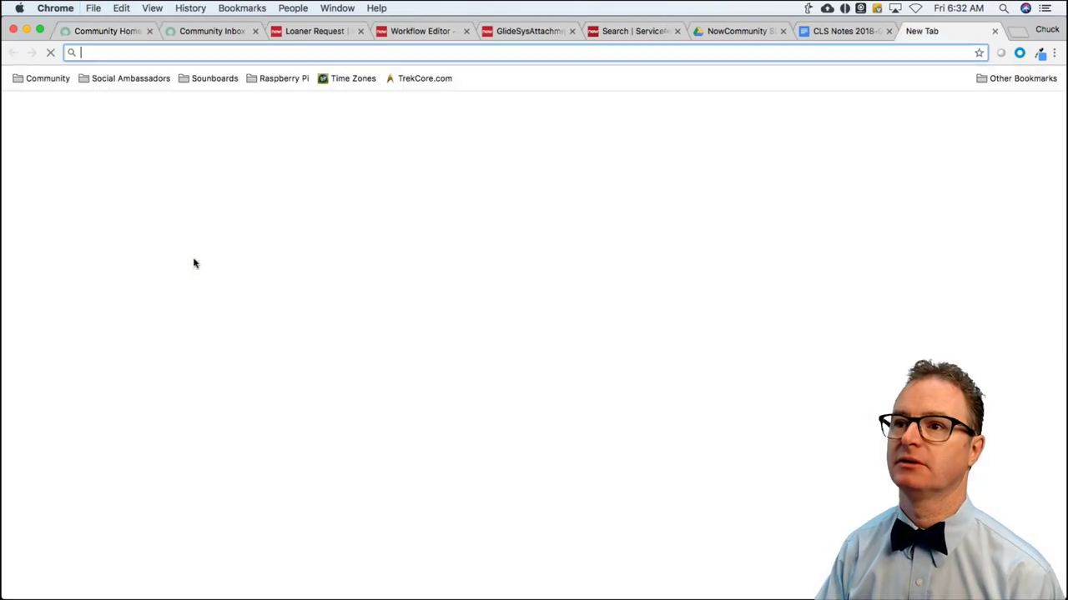
{"action": "type", "text": "sn"}
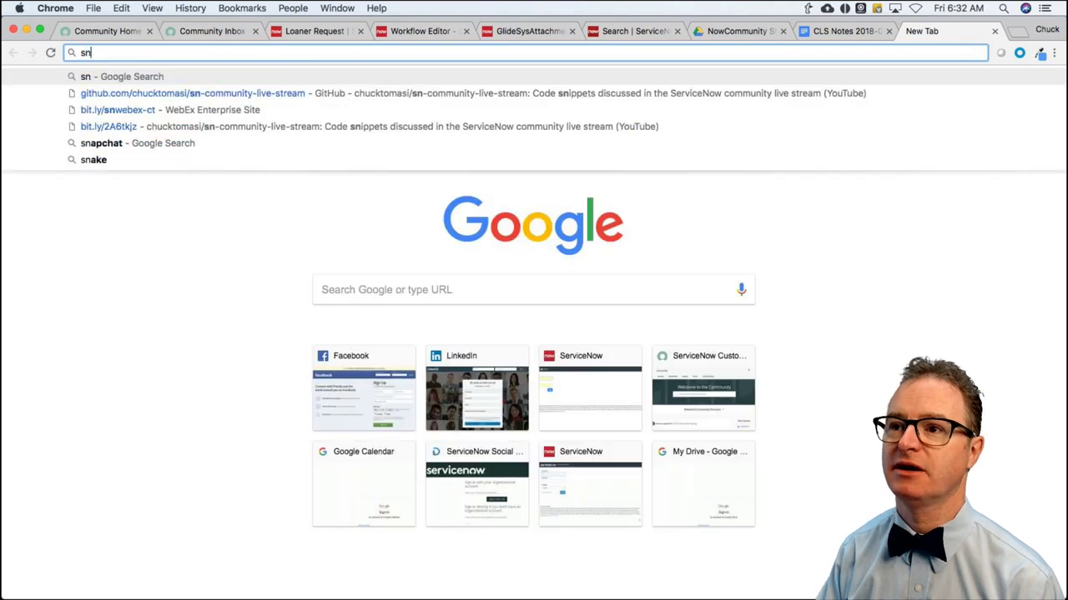
{"action": "type", "text": "devs."}
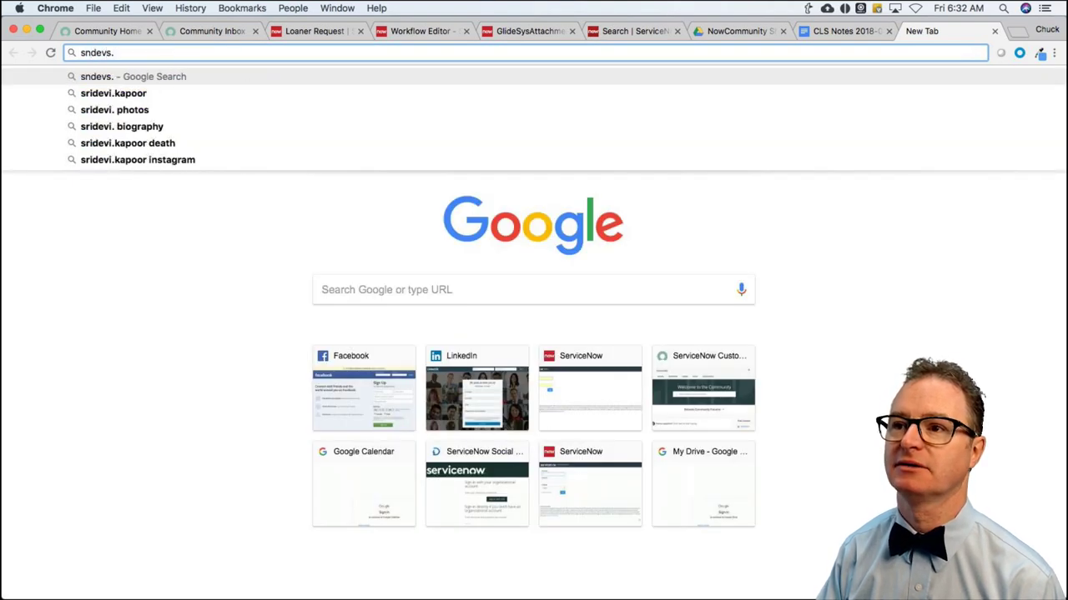
{"action": "type", "text": "slack.com"}
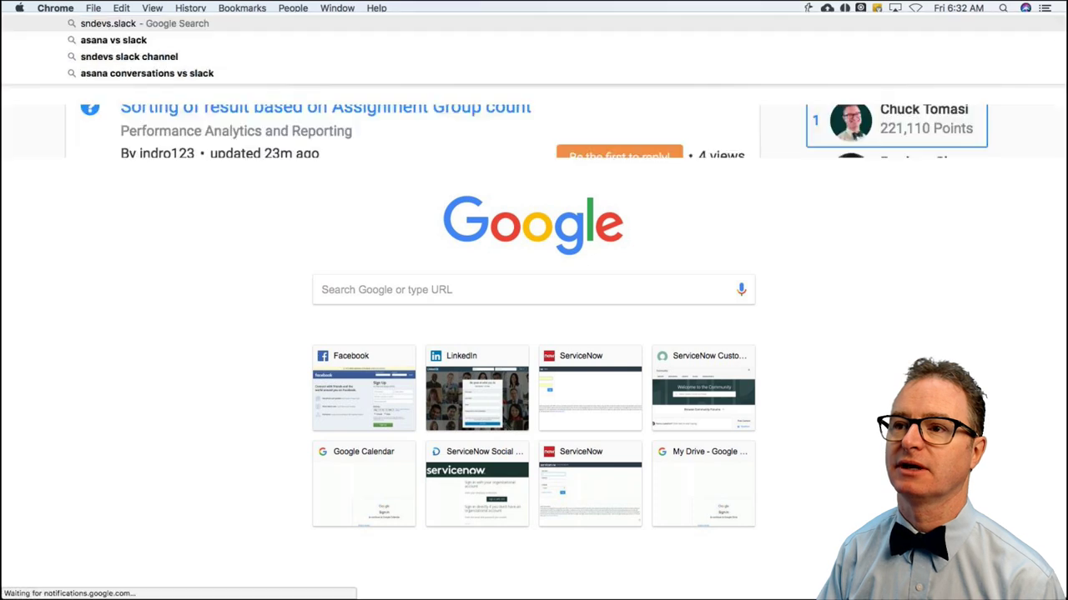
{"action": "key", "text": "Return"}
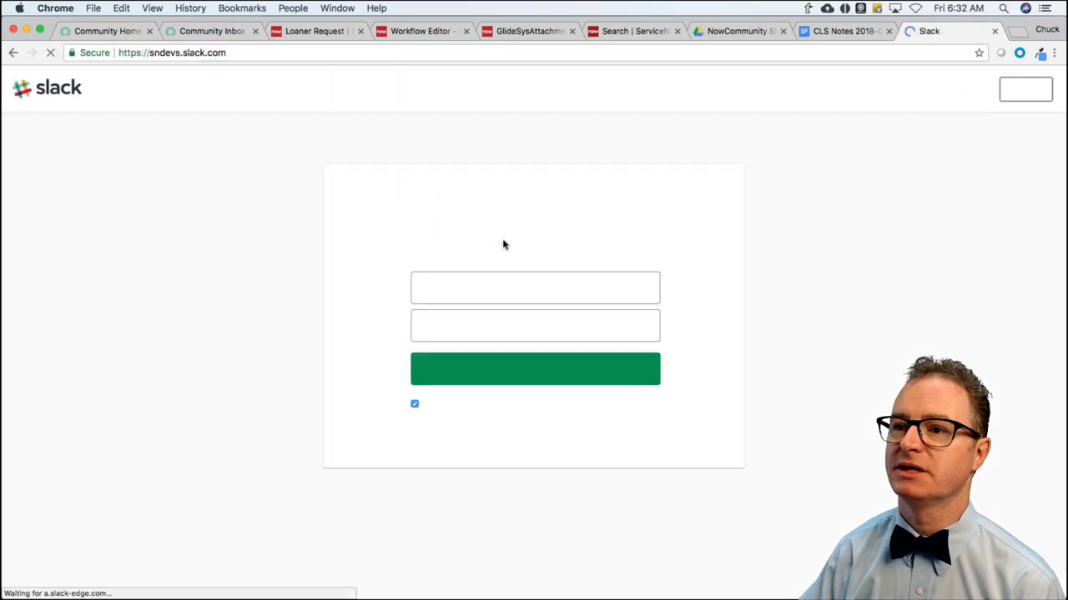
Try to sign in to the ServiceNow Slack workspace with the saved e-mail address and account password
{"action": "left_click", "coordinate": [469, 288]}
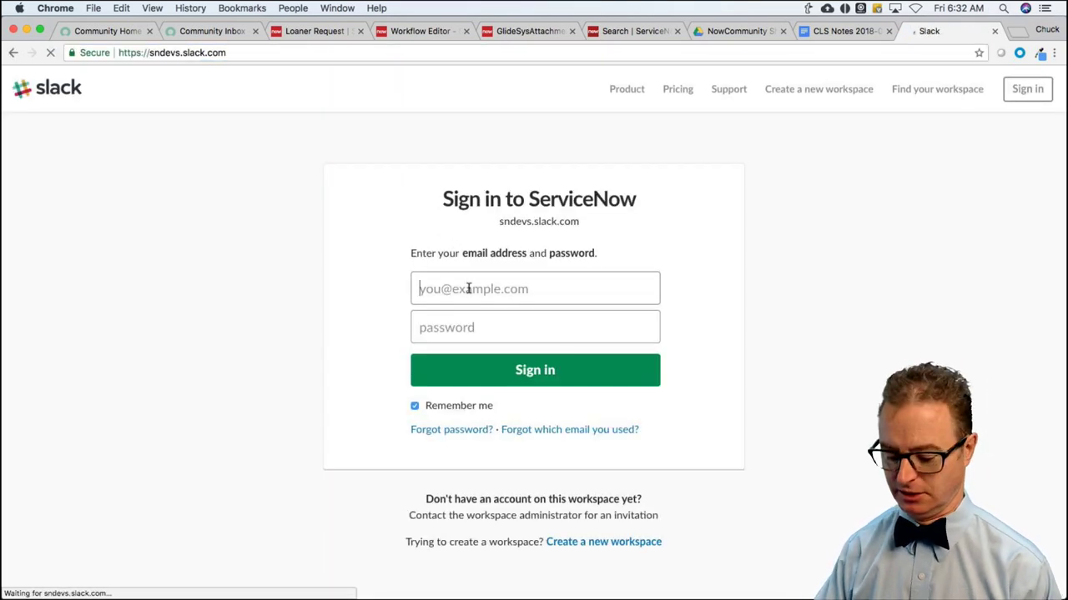
{"action": "type", "text": "chuck."}
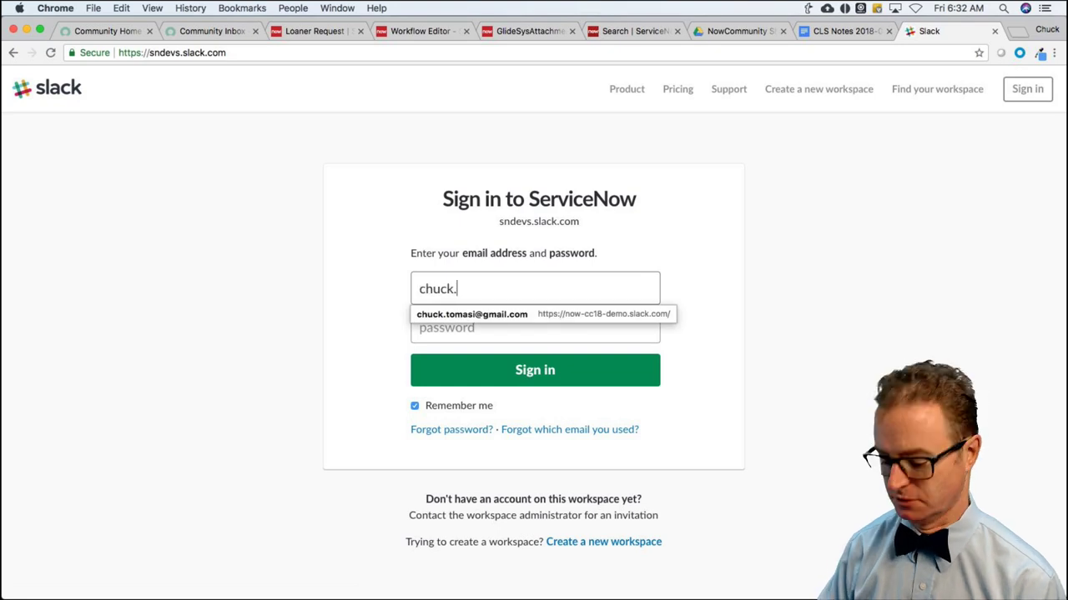
{"action": "key", "text": "Down"}
{"action": "key", "text": "Return"}
{"action": "key", "text": "Tab"}
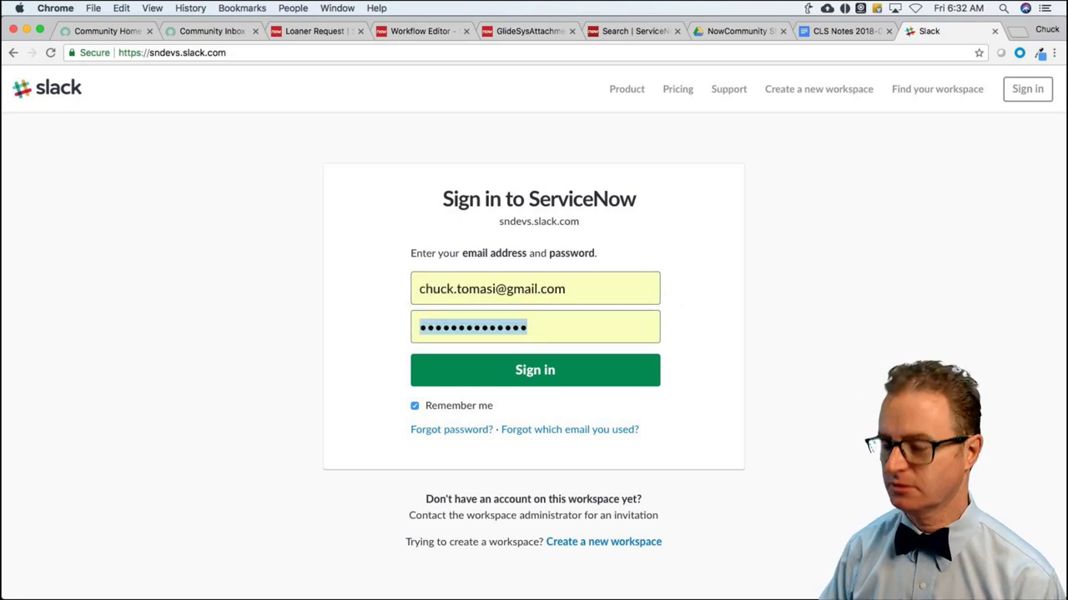
{"action": "key", "text": "Return"}
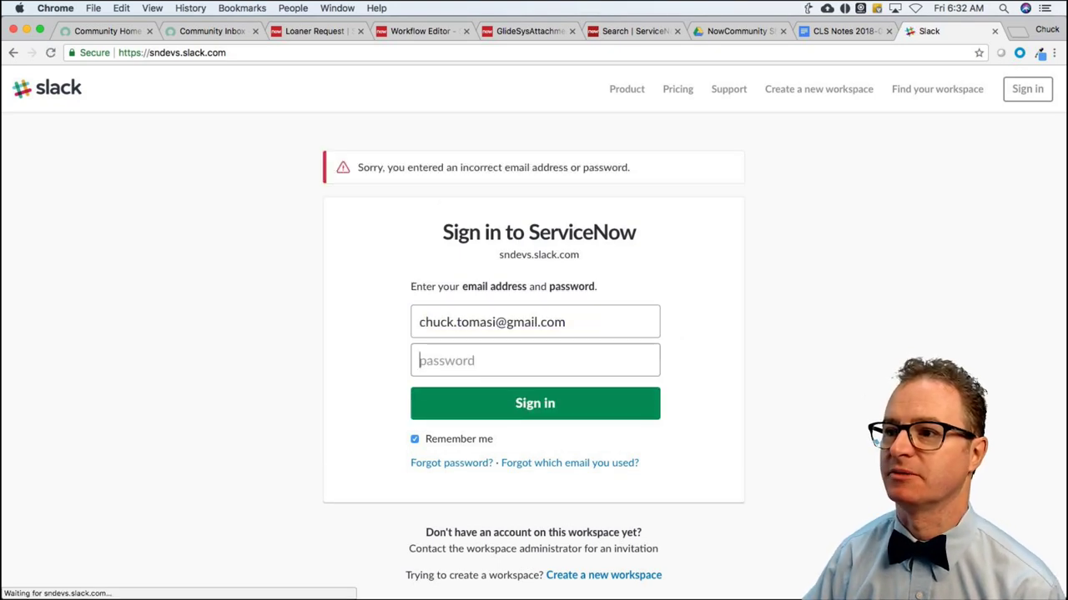
Retry the Slack sign-in twice, entering the account password again each time
{"action": "left_click", "coordinate": [445, 364]}
{"action": "type", "text": "***"}
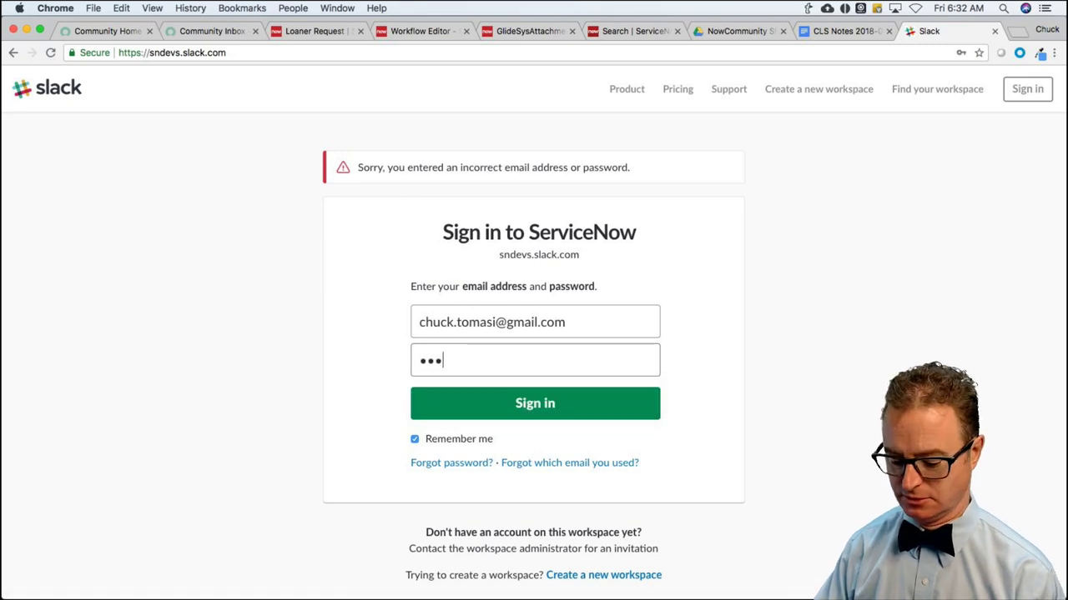
{"action": "type", "text": "**********"}
{"action": "key", "text": "Return"}
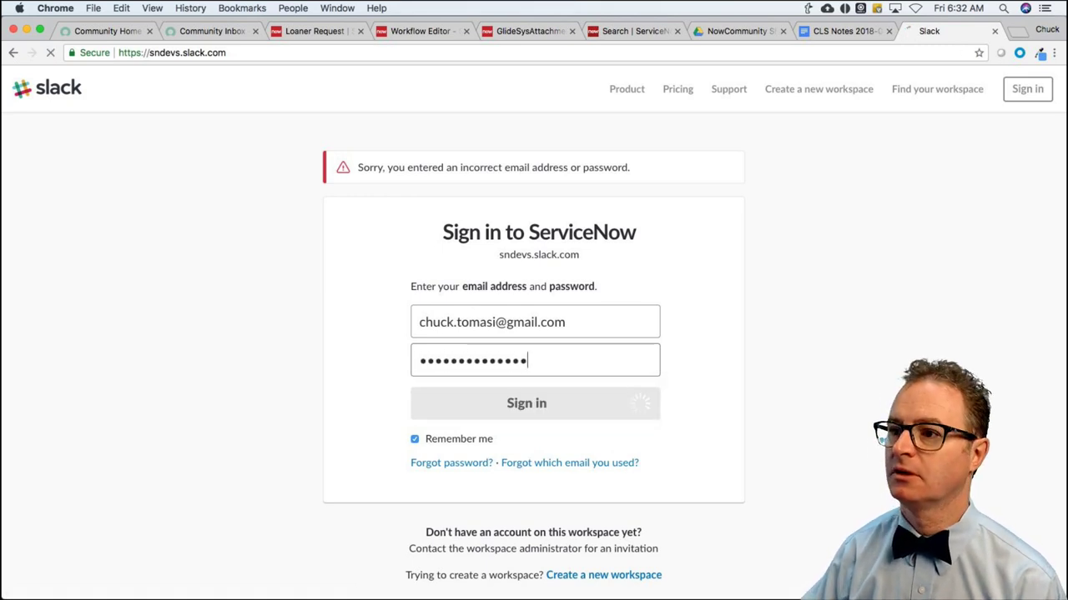
{"action": "left_click", "coordinate": [529, 362]}
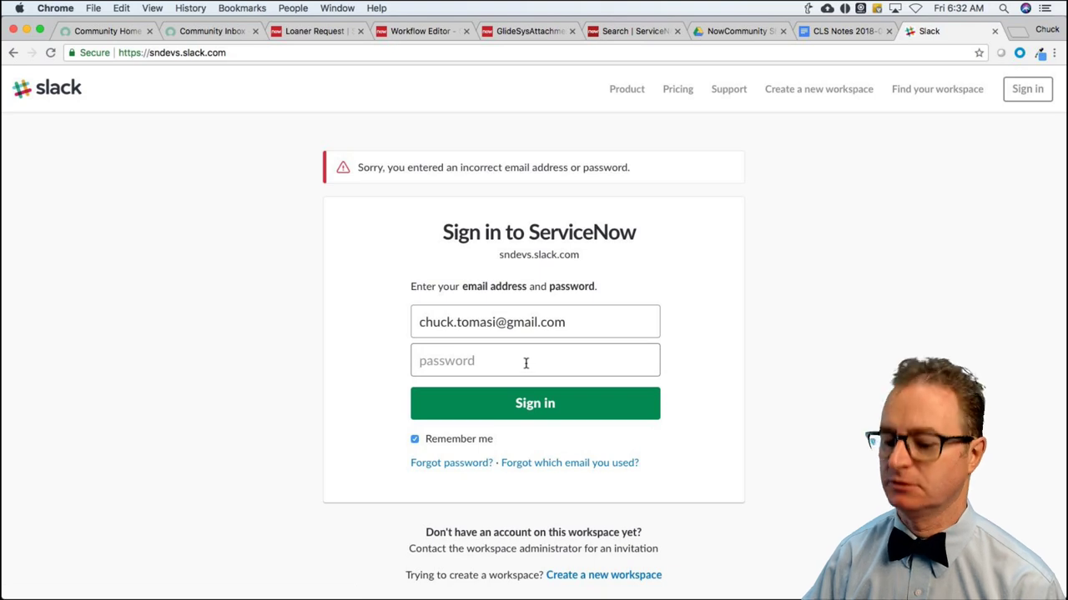
{"action": "type", "text": "********"}
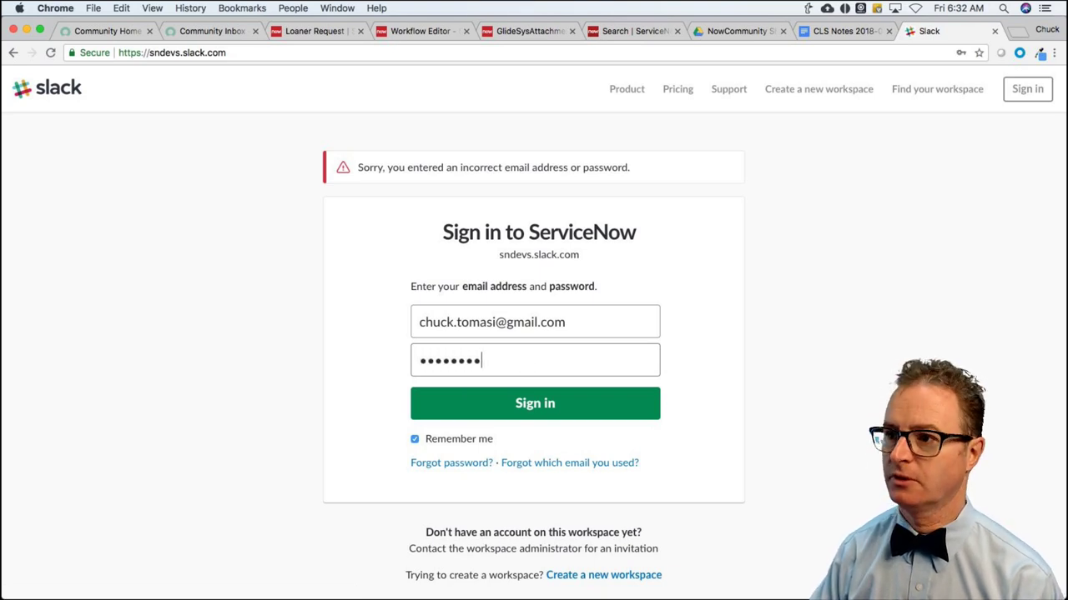
{"action": "type", "text": "*****"}
{"action": "key", "text": "Return"}
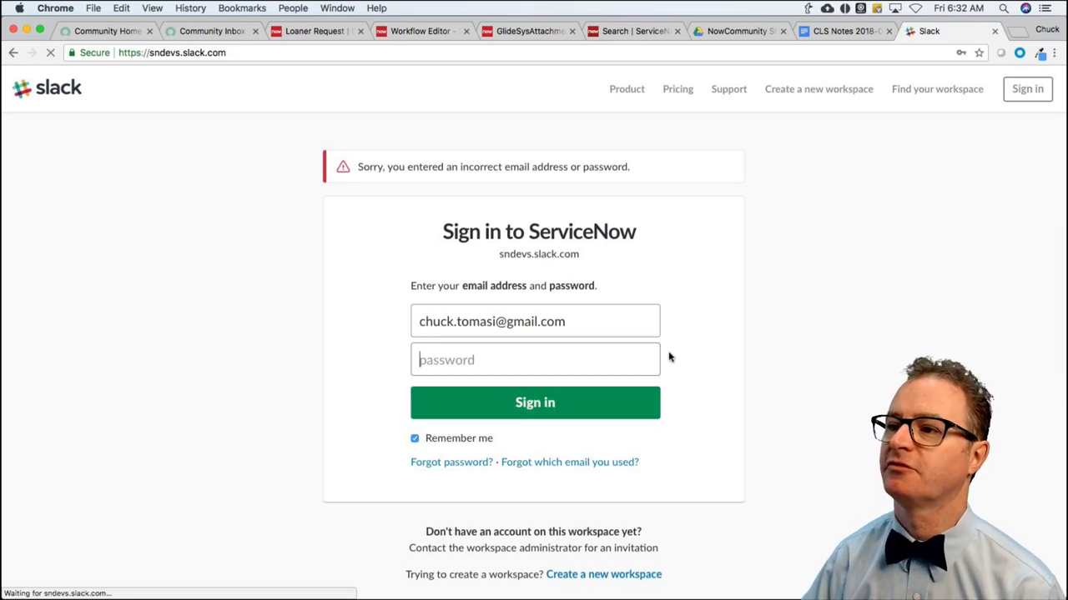
Close the Slack sign-in page and return to the ServiceNow Community home page
{"action": "scroll", "coordinate": [751, 357], "scroll_direction": "down", "scroll_amount": 1}
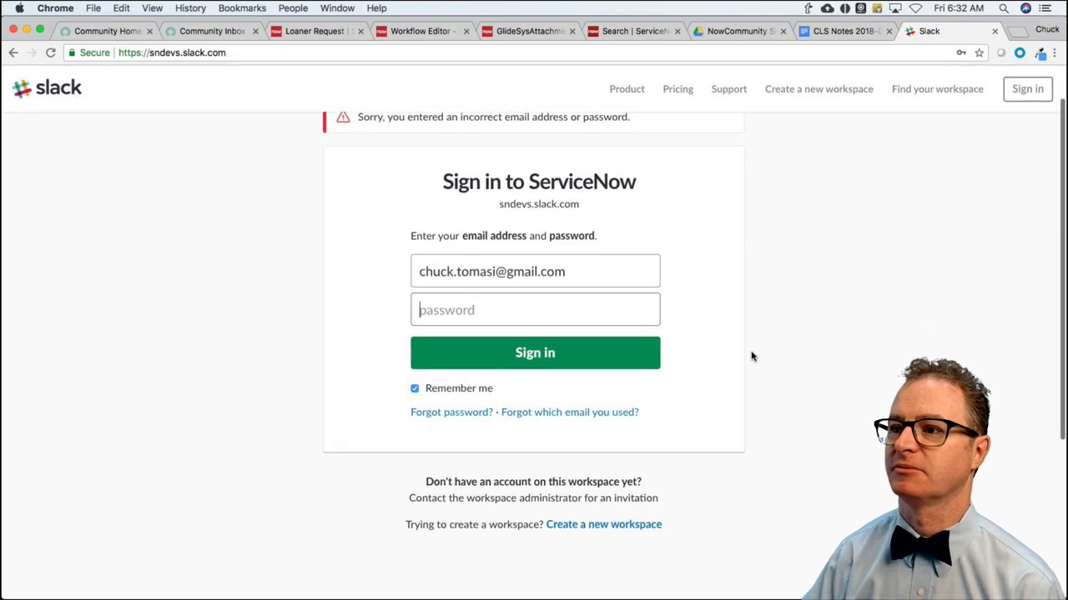
{"action": "scroll", "coordinate": [751, 357], "scroll_direction": "down", "scroll_amount": 1}
{"action": "scroll", "coordinate": [750, 357], "scroll_direction": "up", "scroll_amount": 2}
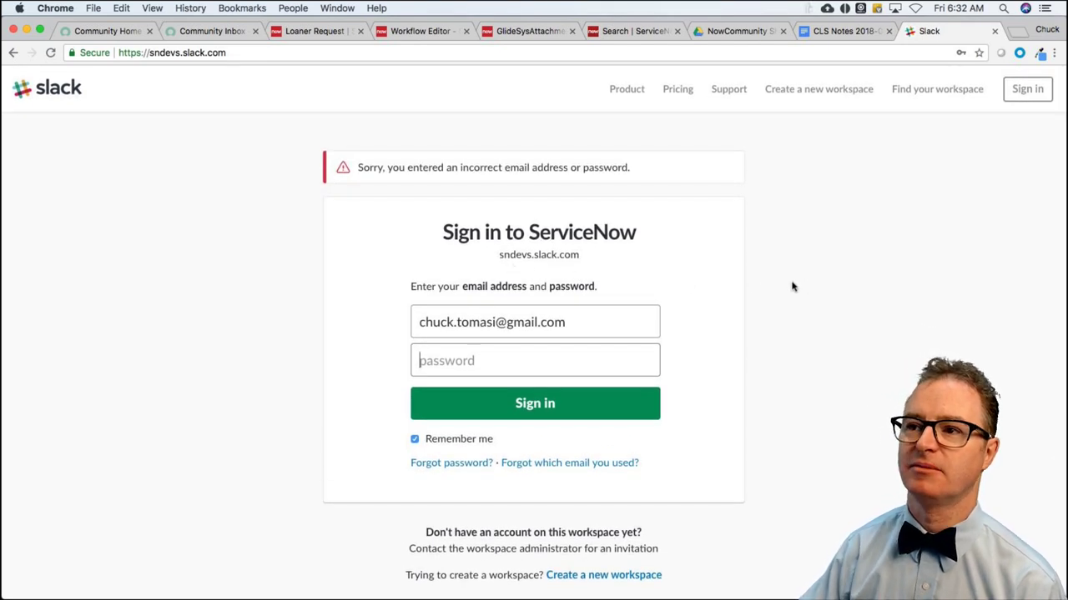
{"action": "key", "text": "ctrl+shift+Tab"}
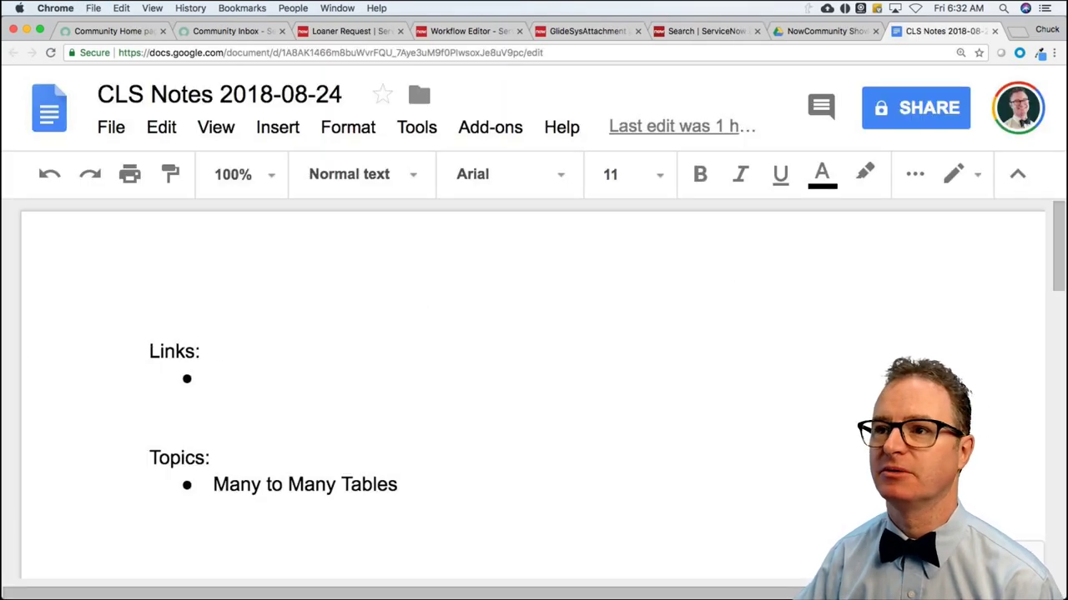
{"action": "left_click", "coordinate": [112, 31]}
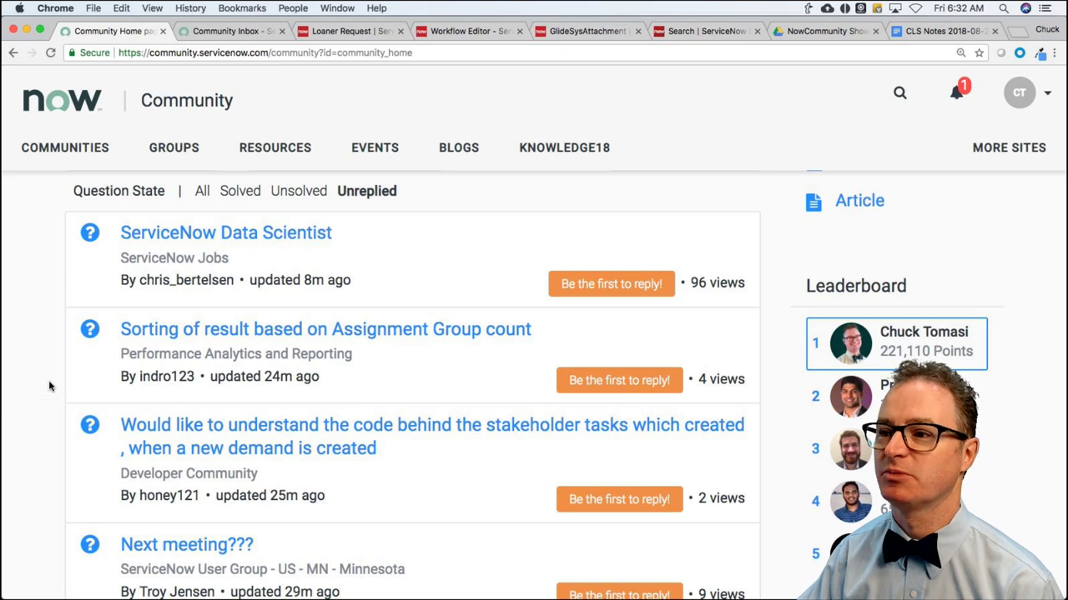
Examine the list of unreplied community questions for one to answer
{"action": "scroll", "coordinate": [62, 397], "scroll_direction": "down", "scroll_amount": 1}
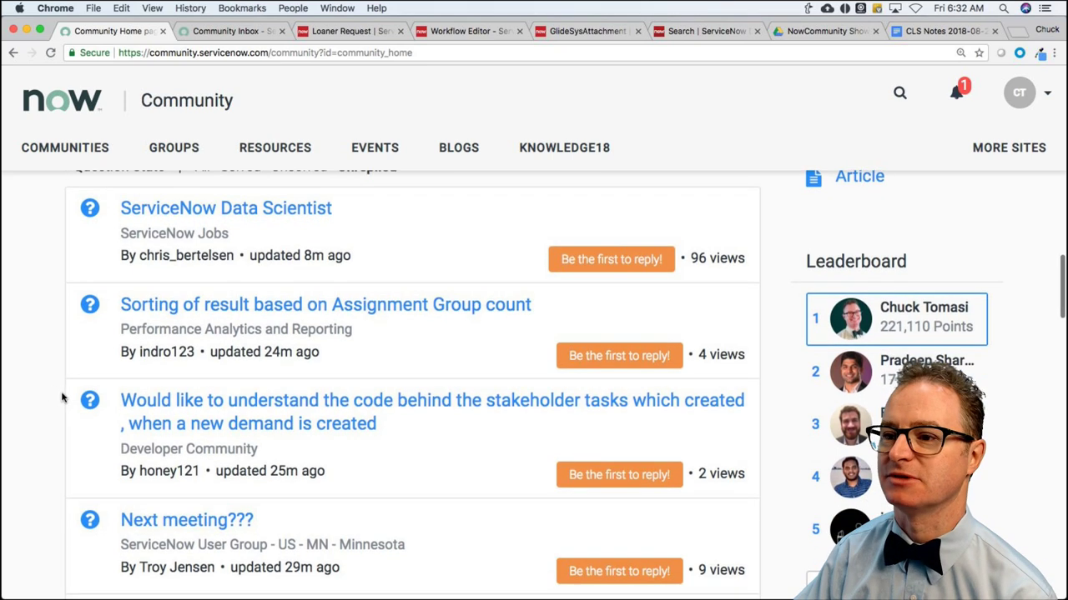
{"action": "scroll", "coordinate": [62, 397], "scroll_direction": "down", "scroll_amount": 5}
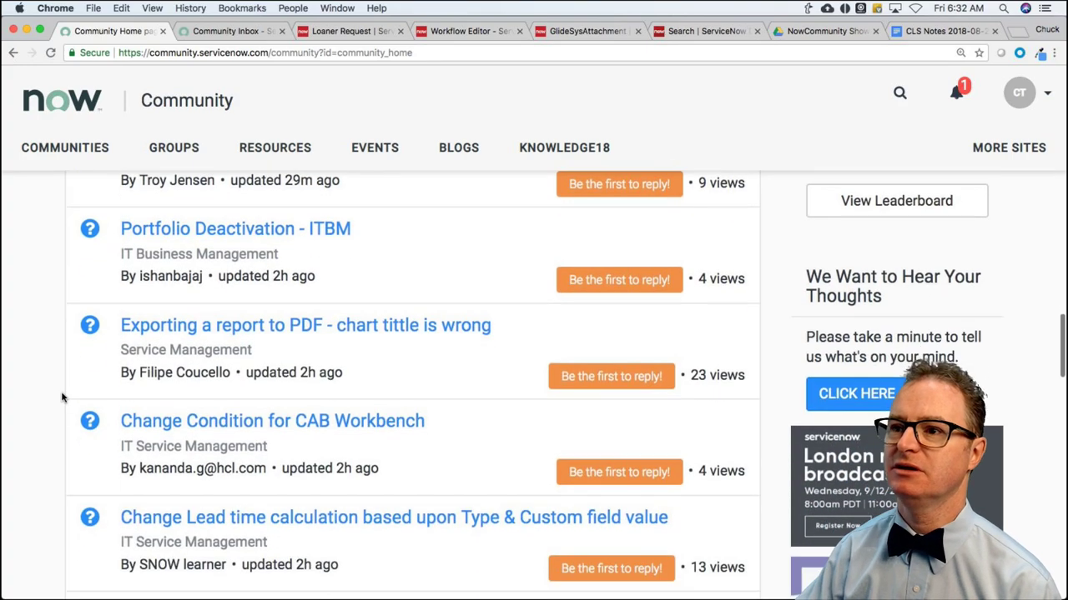
{"action": "scroll", "coordinate": [236, 204], "scroll_direction": "up", "scroll_amount": 3}
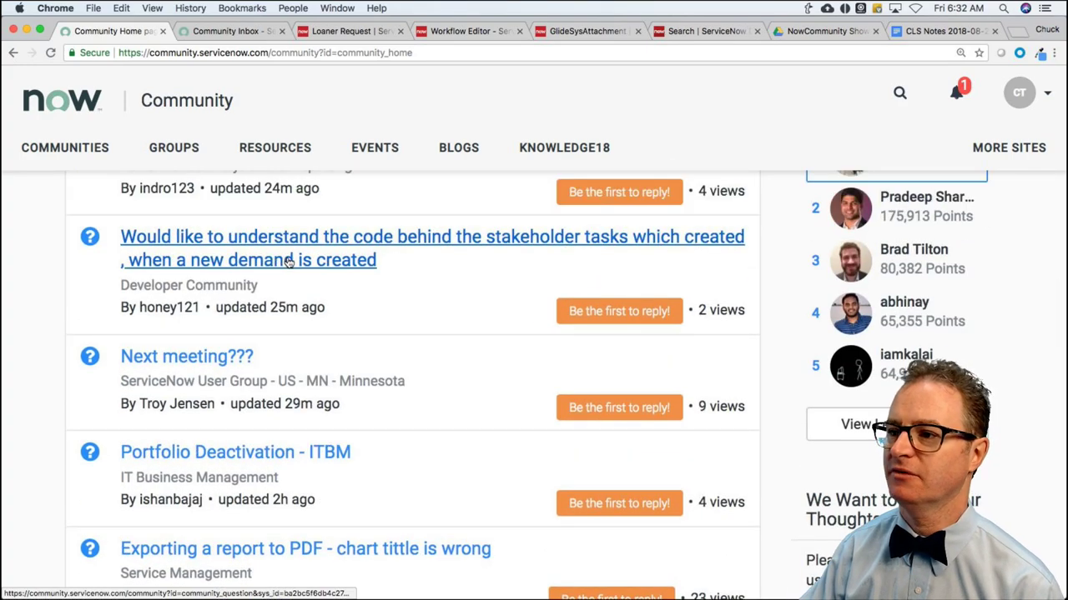
{"action": "scroll", "coordinate": [279, 262], "scroll_direction": "down", "scroll_amount": 10}
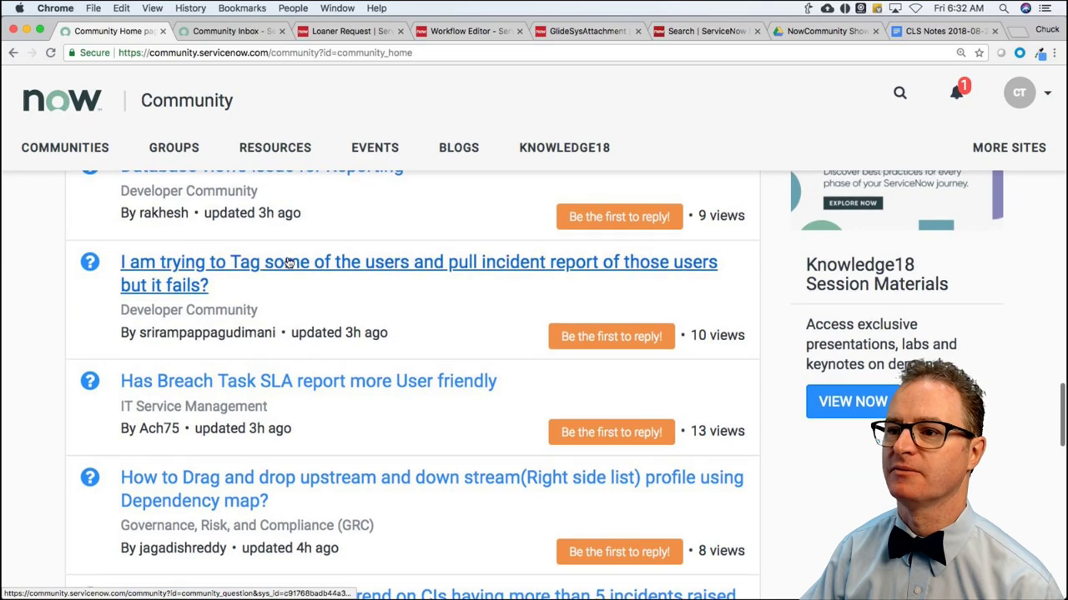
{"action": "scroll", "coordinate": [287, 262], "scroll_direction": "down", "scroll_amount": 3}
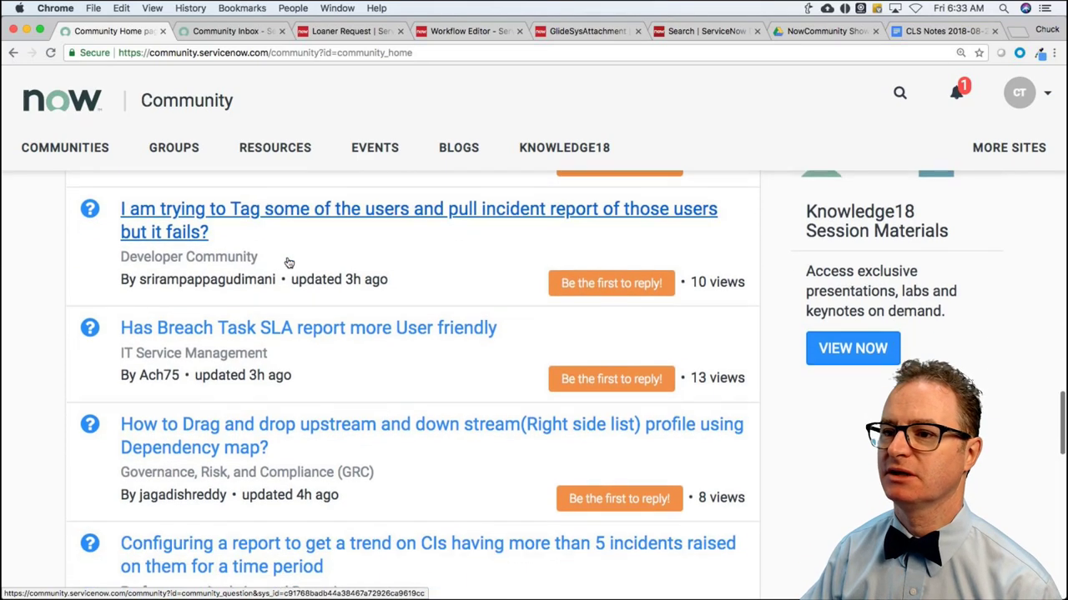
{"action": "scroll", "coordinate": [288, 262], "scroll_direction": "down", "scroll_amount": 1}
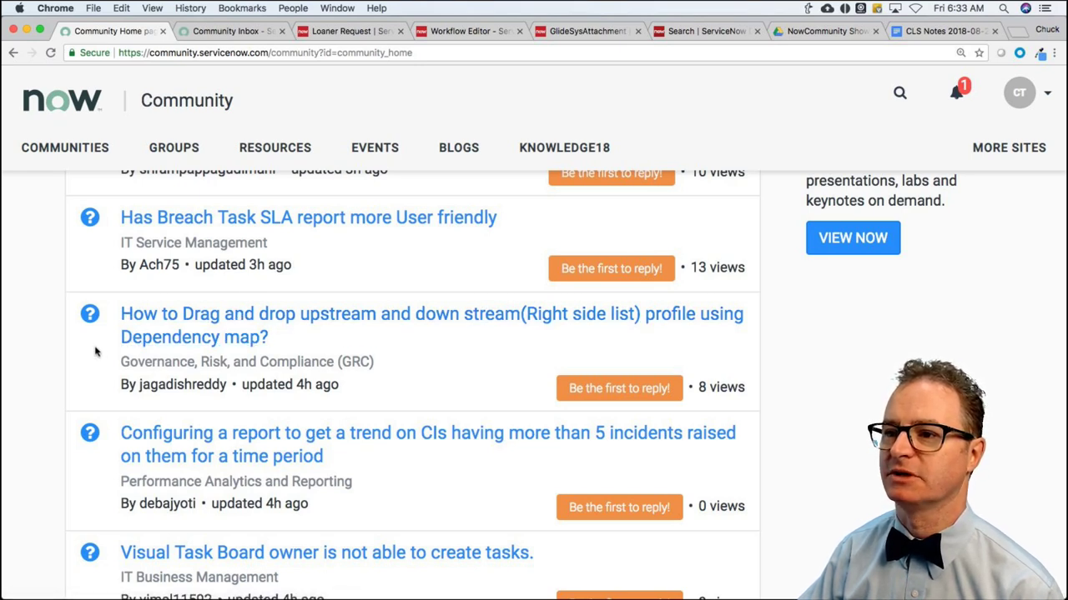
{"action": "scroll", "coordinate": [94, 427], "scroll_direction": "down", "scroll_amount": 3}
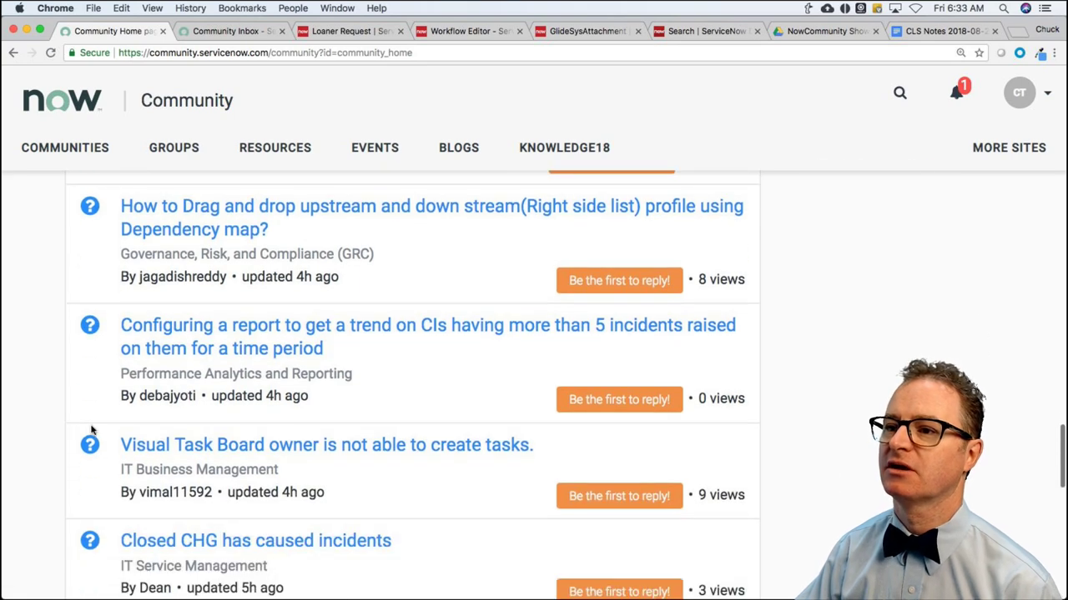
{"action": "scroll", "coordinate": [92, 430], "scroll_direction": "down", "scroll_amount": 2}
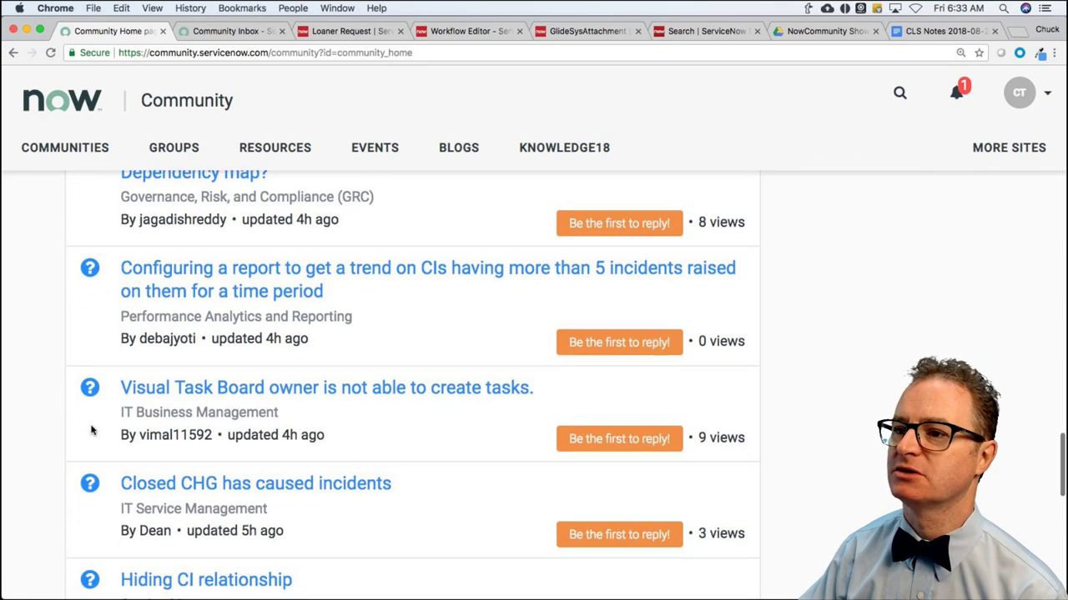
{"action": "scroll", "coordinate": [92, 430], "scroll_direction": "down", "scroll_amount": 1}
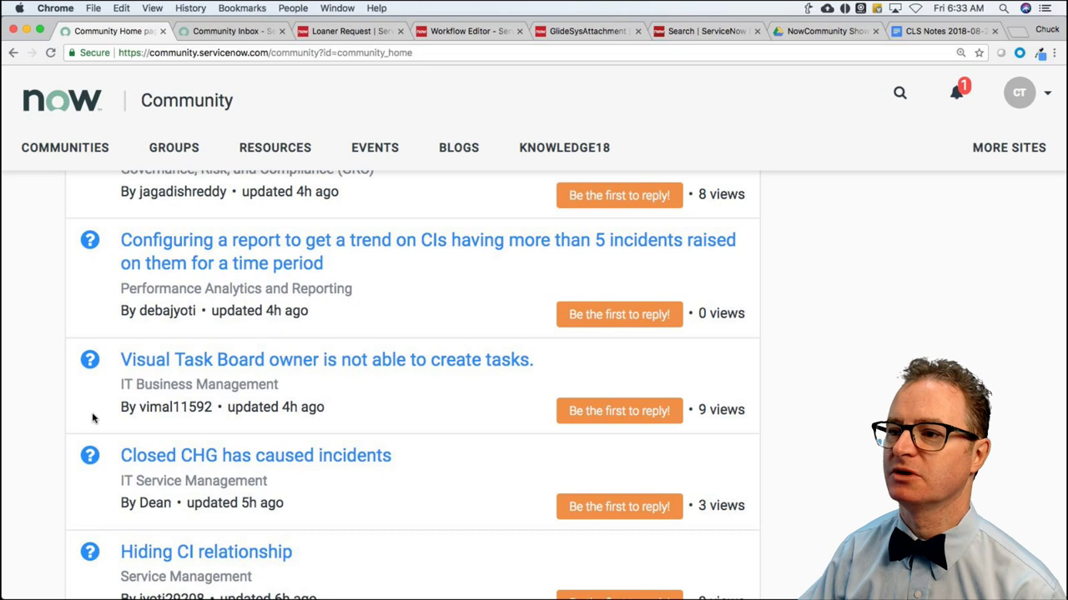
{"action": "scroll", "coordinate": [95, 419], "scroll_direction": "down", "scroll_amount": 2}
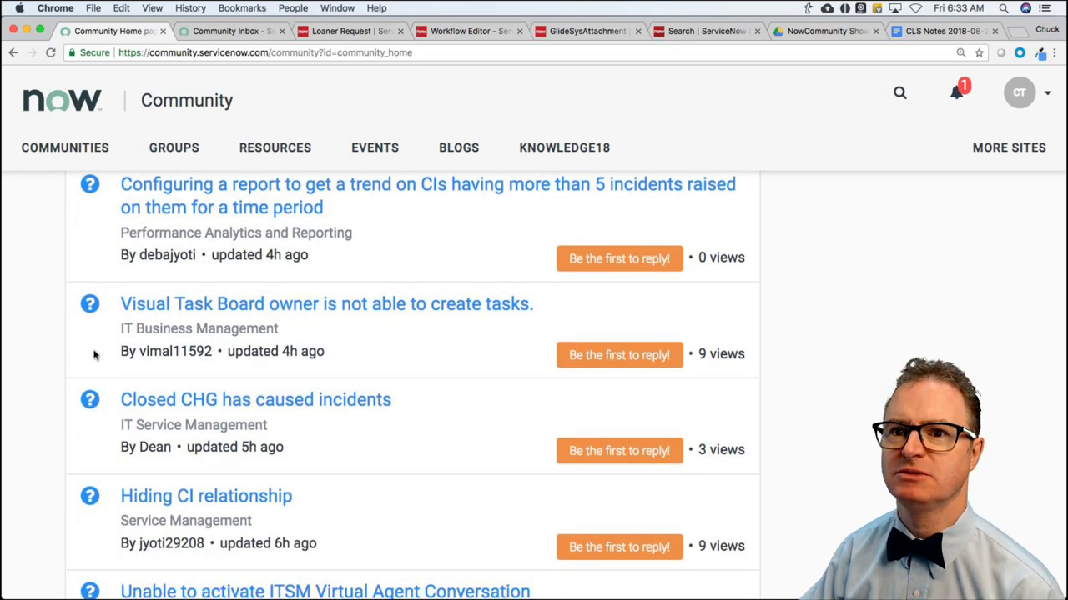
Open the question "Visual Task Board owner is not able to create tasks." in a new tab and read it through
{"action": "left_click", "coordinate": [242, 307], "text": "super"}
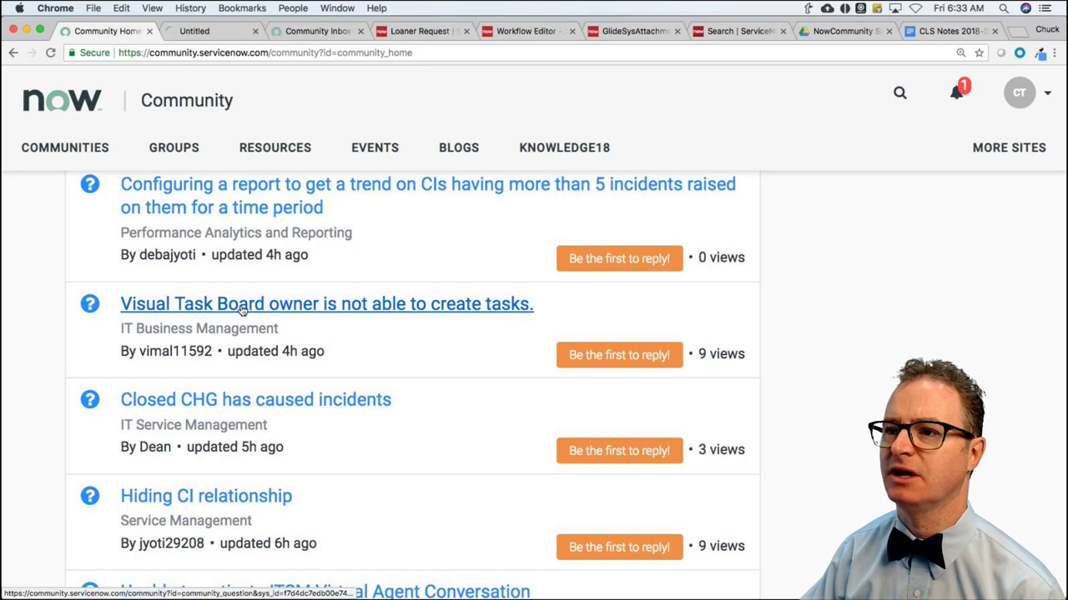
{"action": "left_click", "coordinate": [226, 33]}
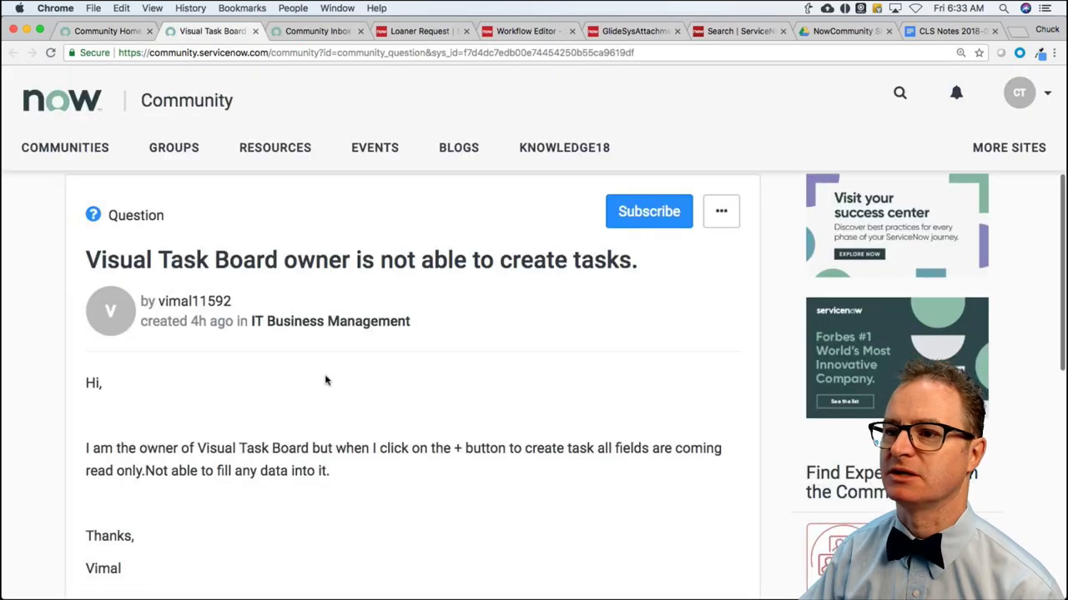
{"action": "scroll", "coordinate": [323, 375], "scroll_direction": "down", "scroll_amount": 3}
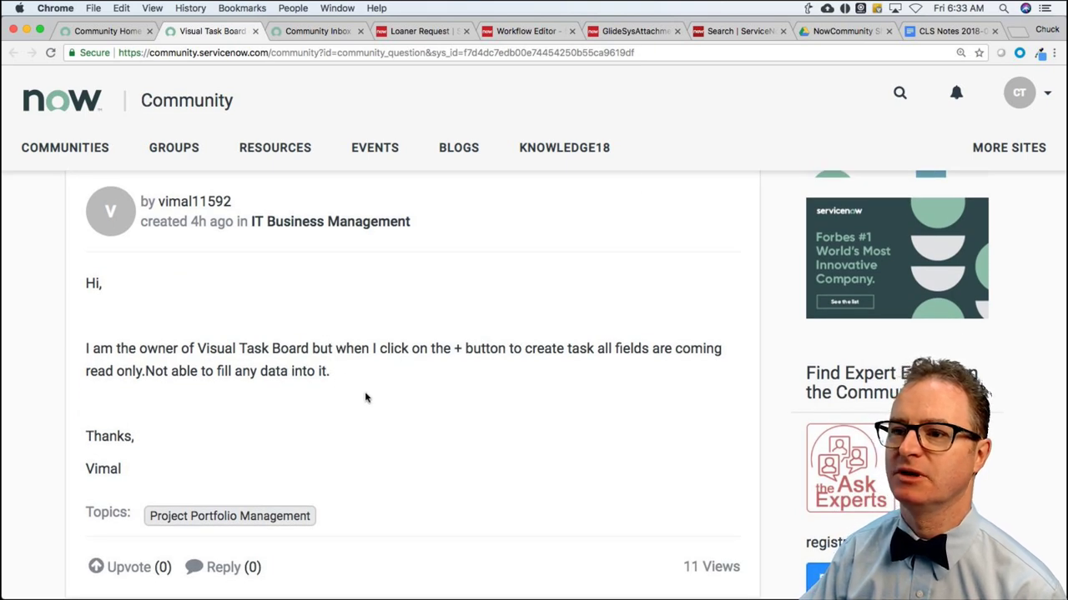
{"action": "scroll", "coordinate": [369, 398], "scroll_direction": "down", "scroll_amount": 1}
{"action": "scroll", "coordinate": [371, 398], "scroll_direction": "down", "scroll_amount": 2}
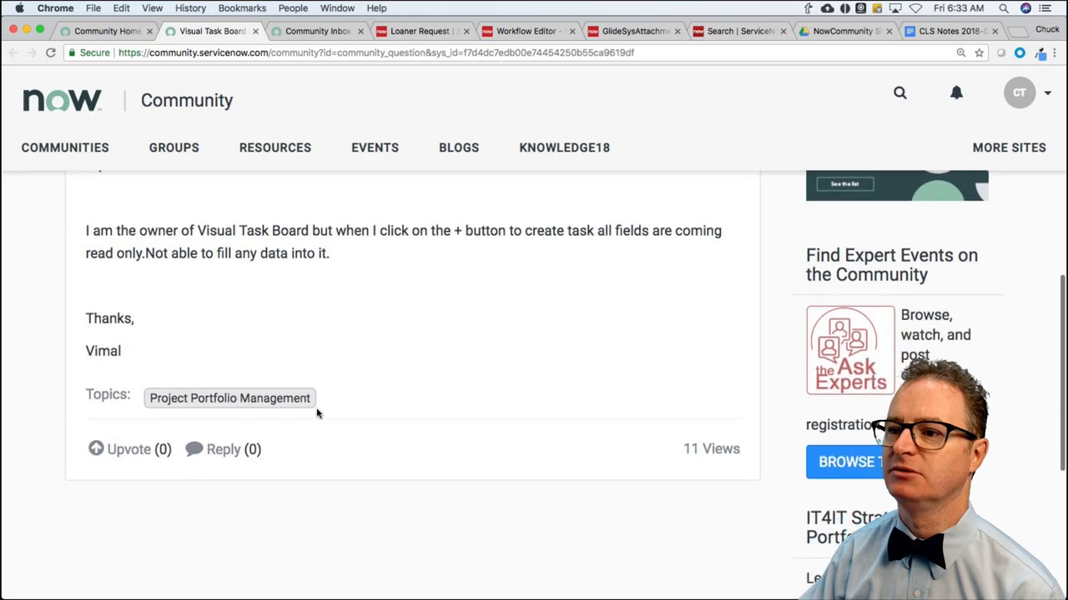
Start a reply to the Visual Task Board question with the words "Check the"
{"action": "left_click", "coordinate": [222, 448]}
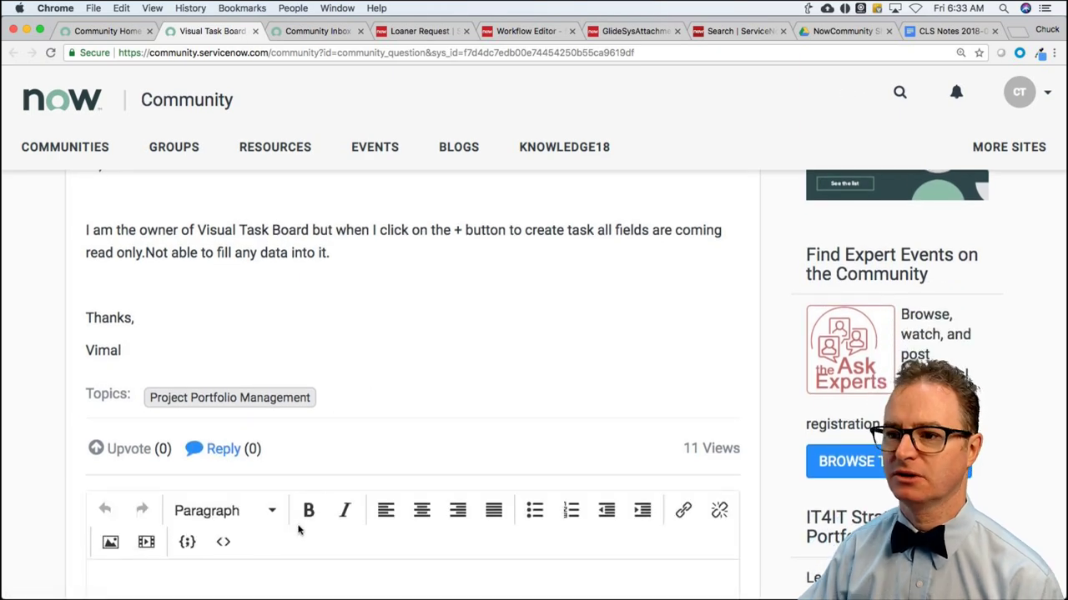
{"action": "scroll", "coordinate": [276, 576], "scroll_direction": "down", "scroll_amount": 5}
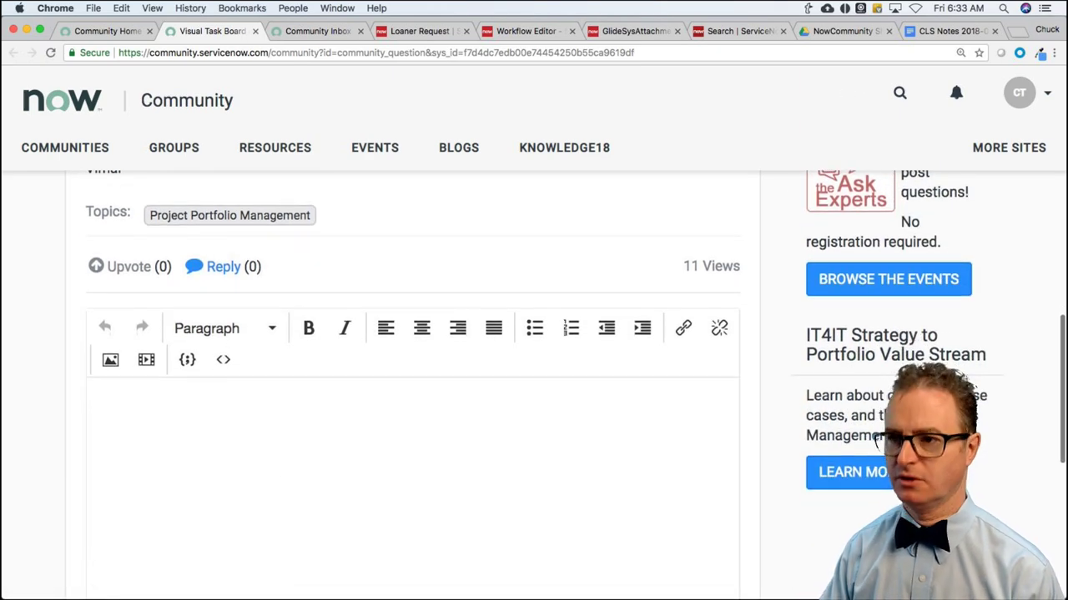
{"action": "type", "text": "Check the permsissoins"}
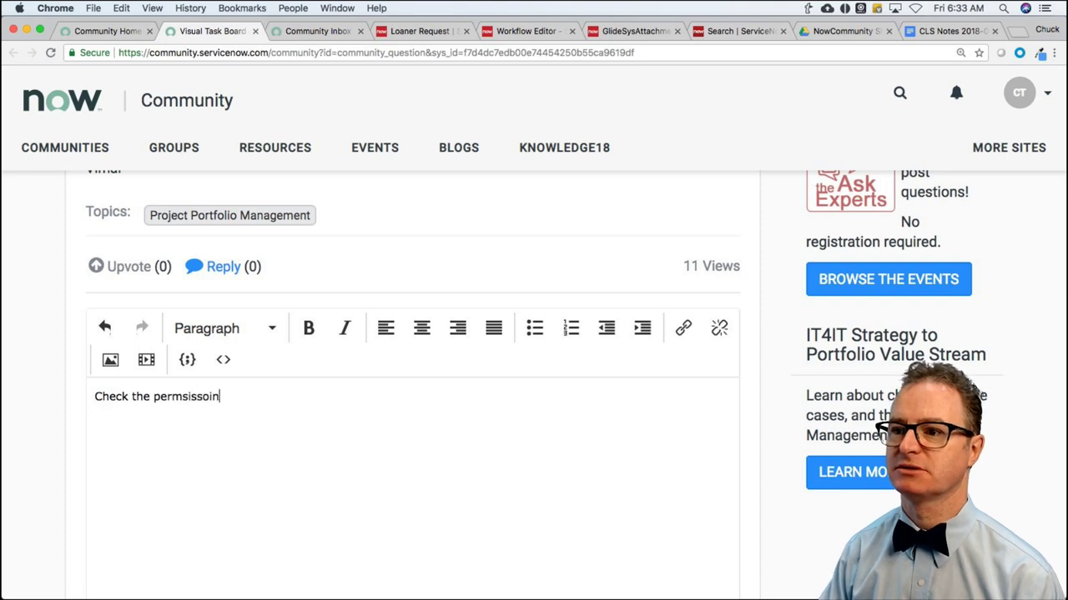
{"action": "key", "text": "BackSpace"}
{"action": "key", "text": "BackSpace"}
{"action": "key", "text": "BackSpace"}
{"action": "key", "text": "BackSpace"}
{"action": "key", "text": "BackSpace"}
{"action": "key", "text": "BackSpace"}
{"action": "key", "text": "BackSpace"}
{"action": "key", "text": "BackSpace"}
{"action": "key", "text": "BackSpace"}
{"action": "key", "text": "BackSpace"}
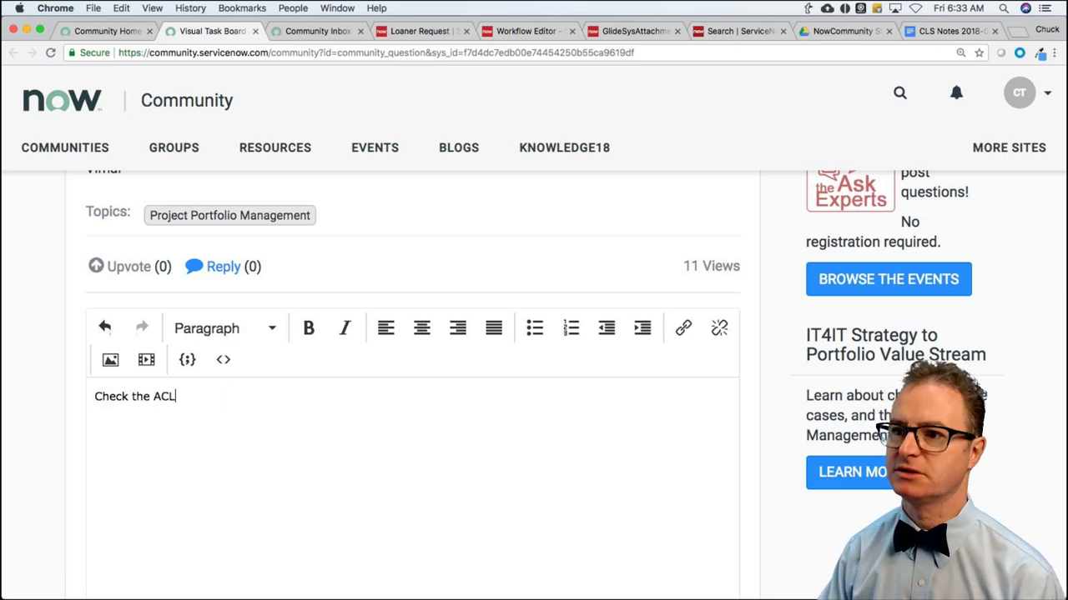
Continue the reply with "ACLs on that particular table where you are trying to create a task. It is likely, you don't have create access."
{"action": "type", "text": "ACLs on that partic"}
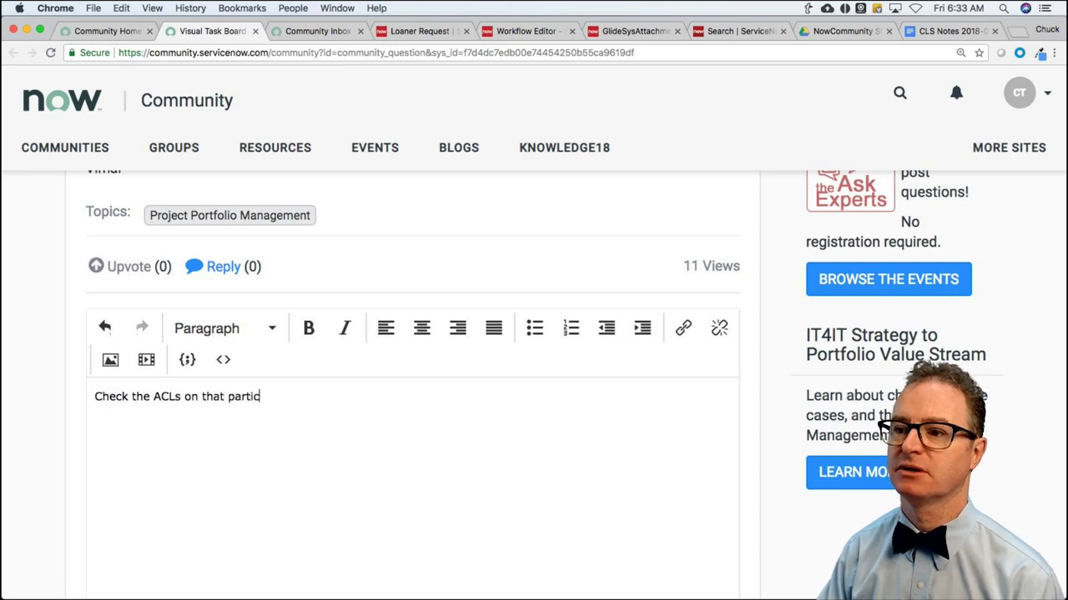
{"action": "type", "text": "ular table where "}
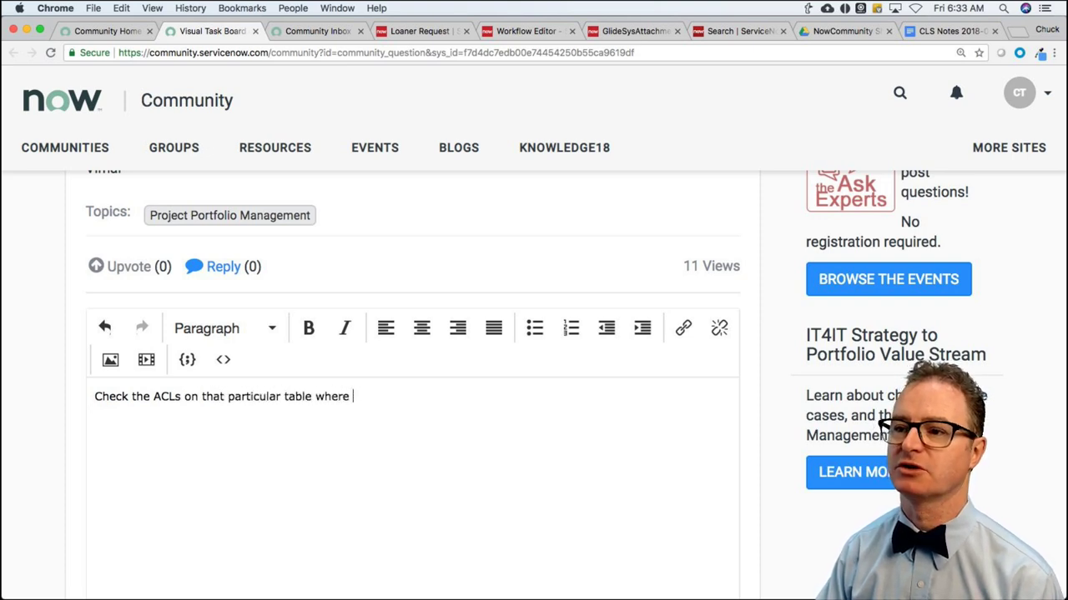
{"action": "type", "text": "you are trying "}
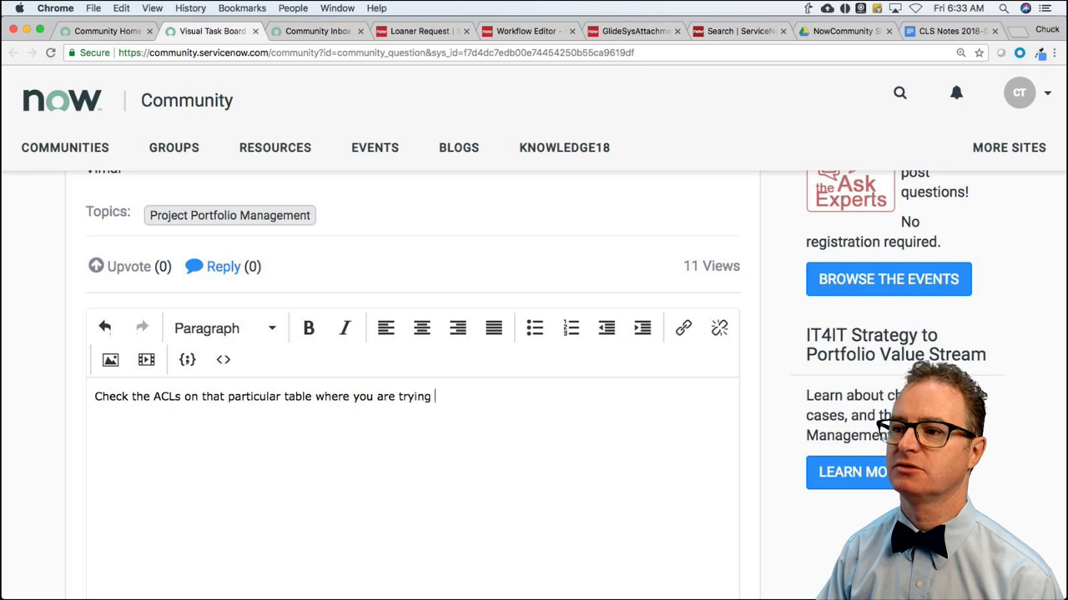
{"action": "type", "text": "to create a task"}
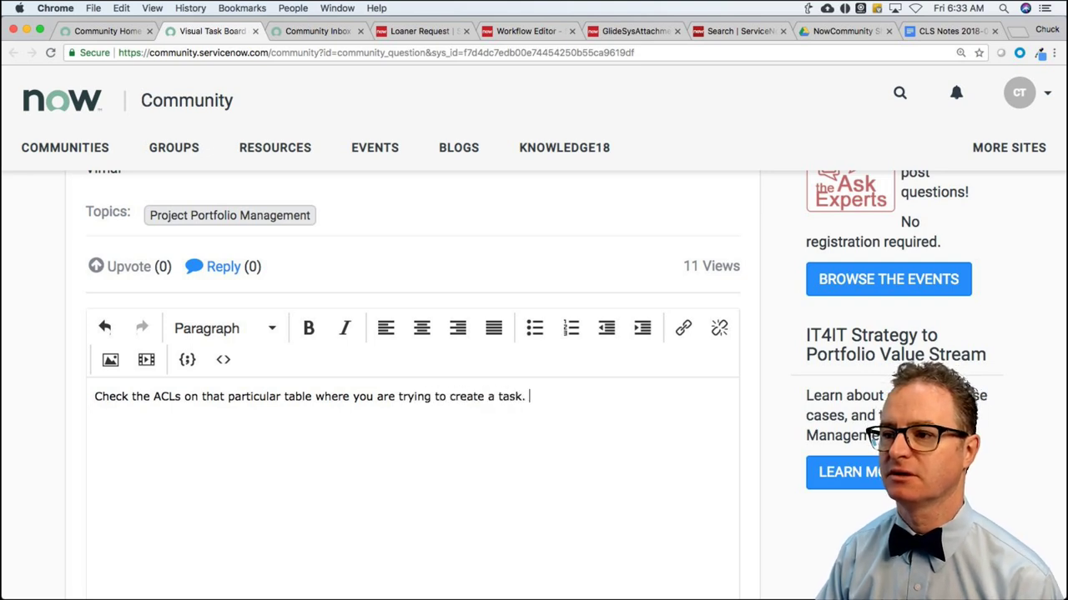
{"action": "type", "text": ". It is lik"}
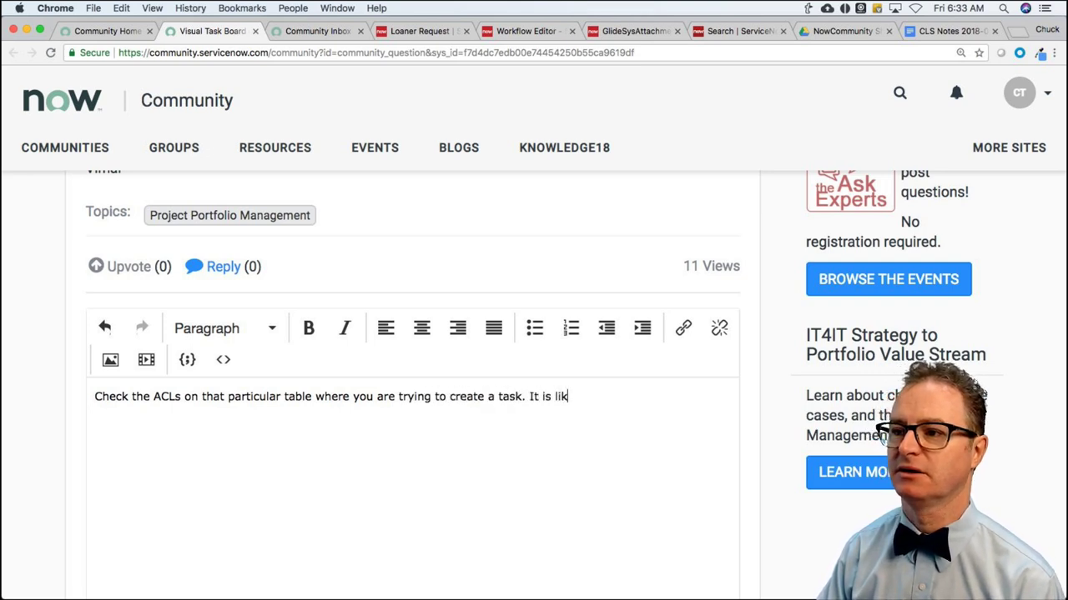
{"action": "type", "text": "ely, you don't have "}
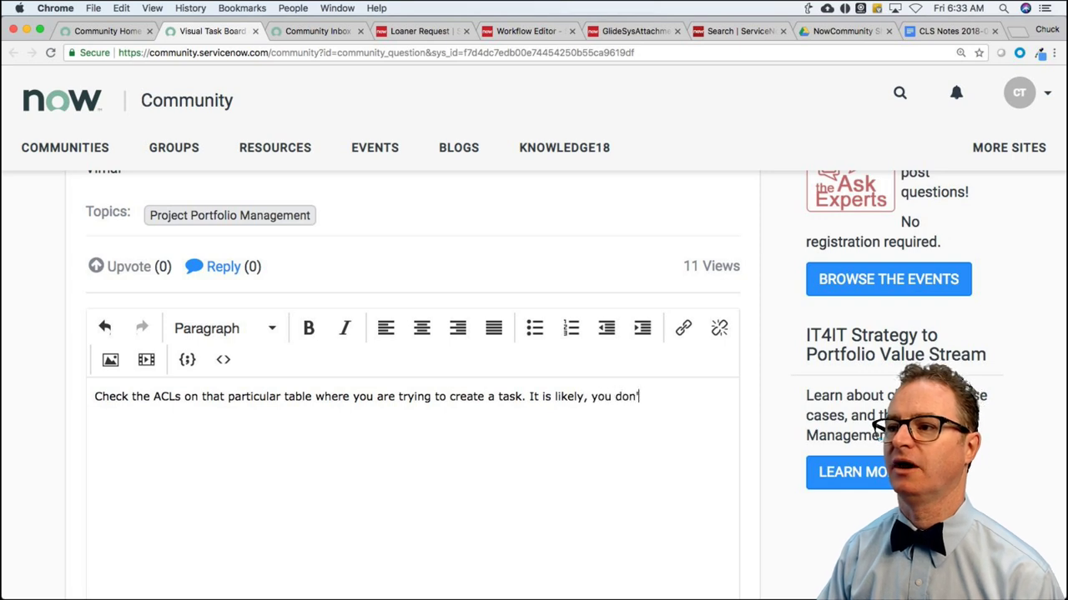
{"action": "type", "text": "c"}
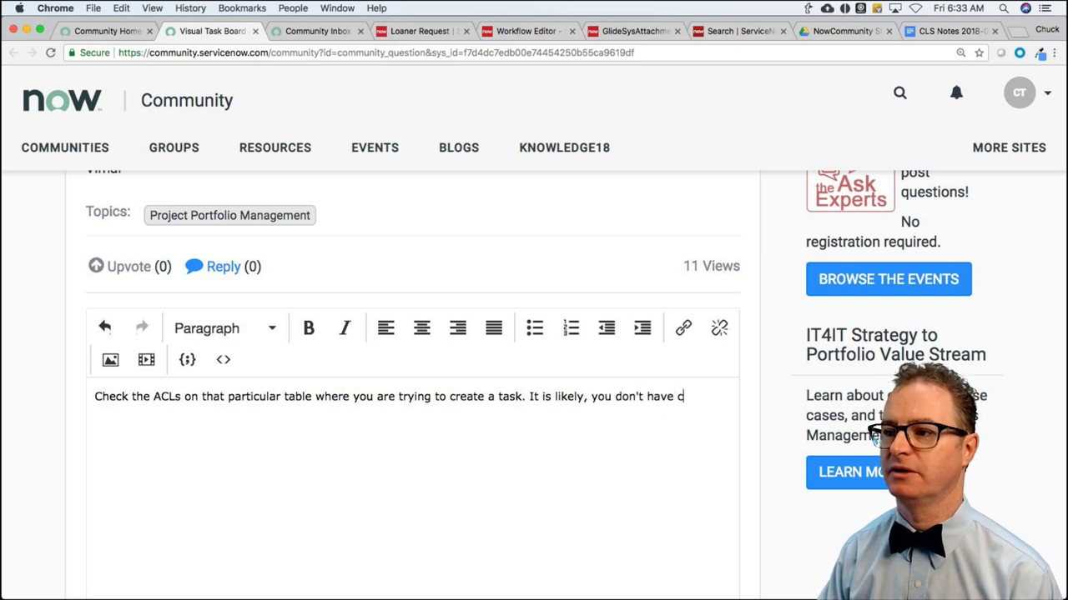
{"action": "type", "text": "reate access."}
Add the "Access control rules" and "Contextual security" docs links below the reply text with the shortcut text "@w:sec", leaving no blank line before them
{"action": "key", "text": "Return"}
{"action": "key", "text": "Return"}
{"action": "type", "text": "@w:"}
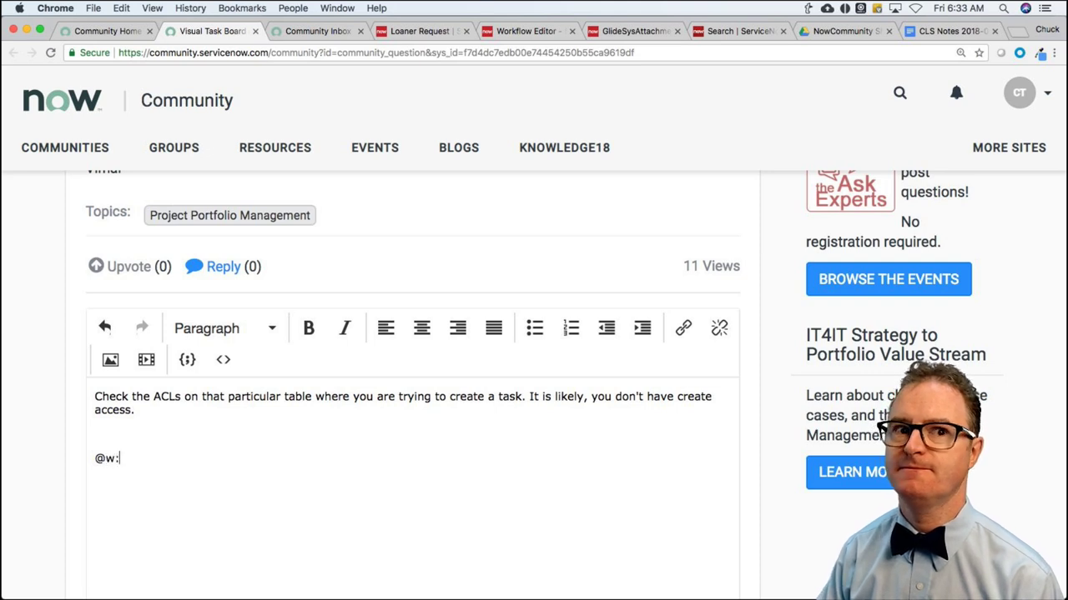
{"action": "type", "text": "sec"}
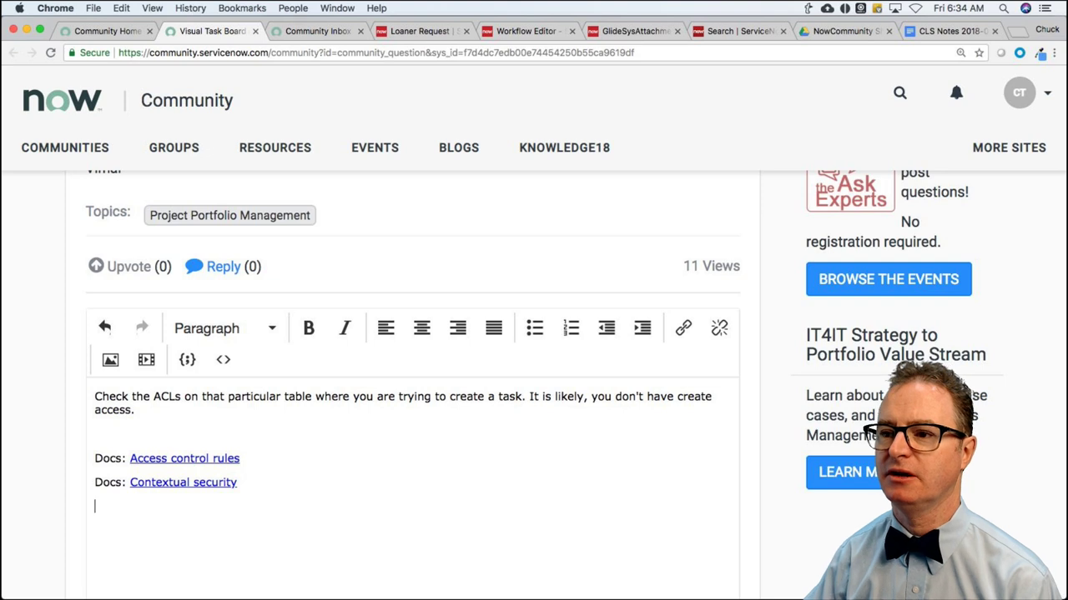
{"action": "key", "text": "BackSpace"}
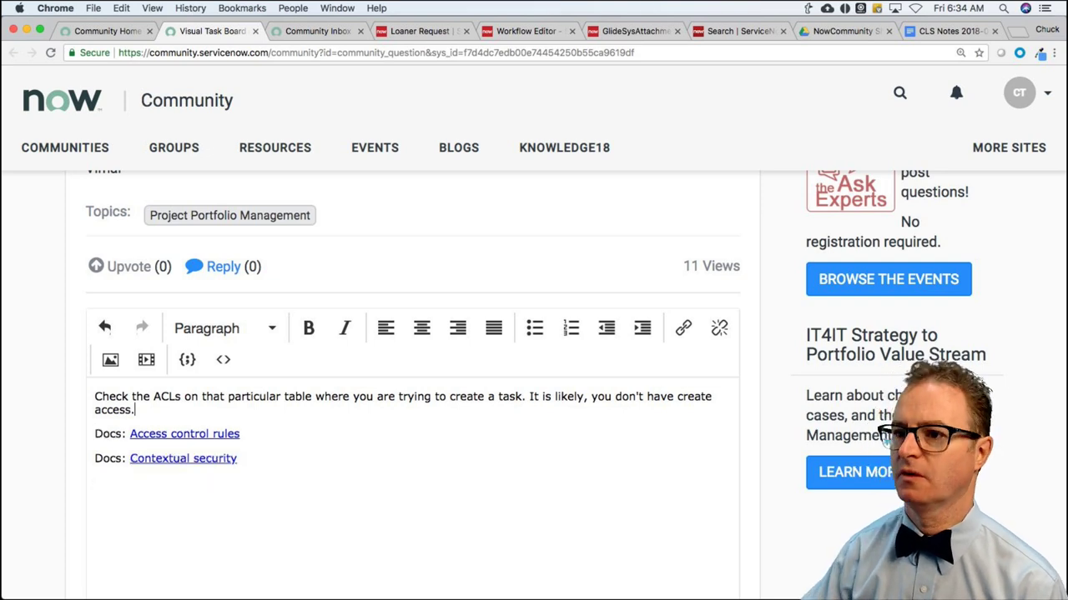
Post the reply and close the question page to return to the community home page
{"action": "scroll", "coordinate": [402, 499], "scroll_direction": "down", "scroll_amount": 5}
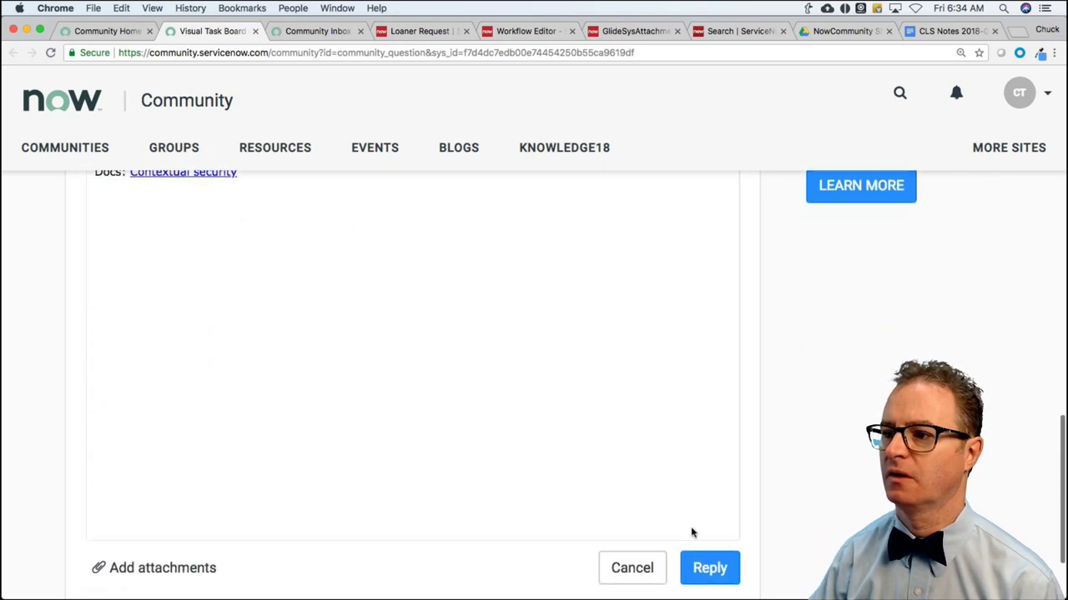
{"action": "left_click", "coordinate": [710, 568]}
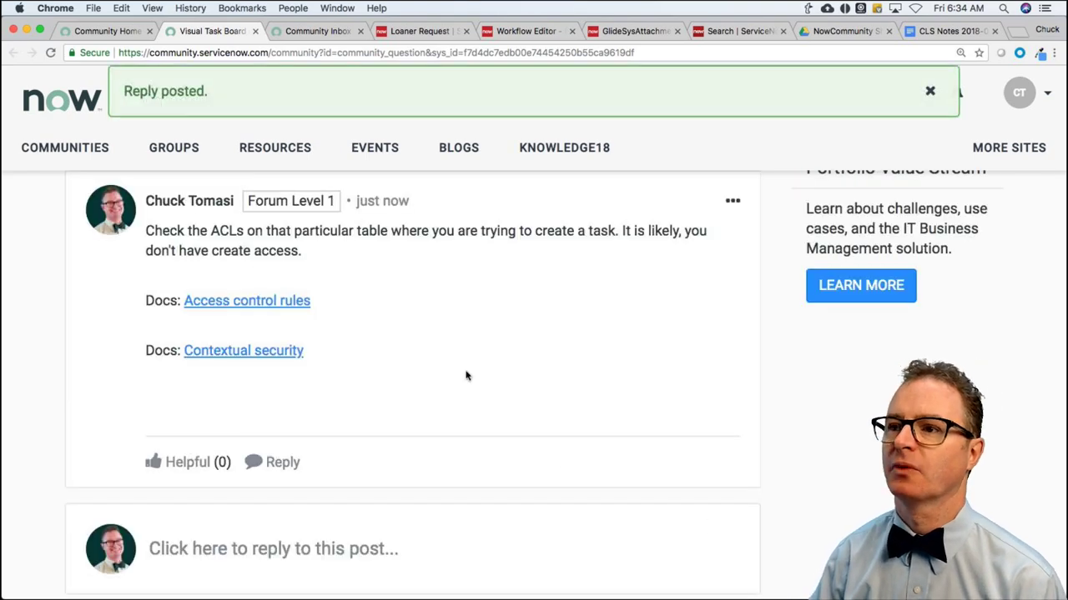
{"action": "scroll", "coordinate": [453, 366], "scroll_direction": "up", "scroll_amount": 5}
{"action": "scroll", "coordinate": [453, 367], "scroll_direction": "up", "scroll_amount": 5}
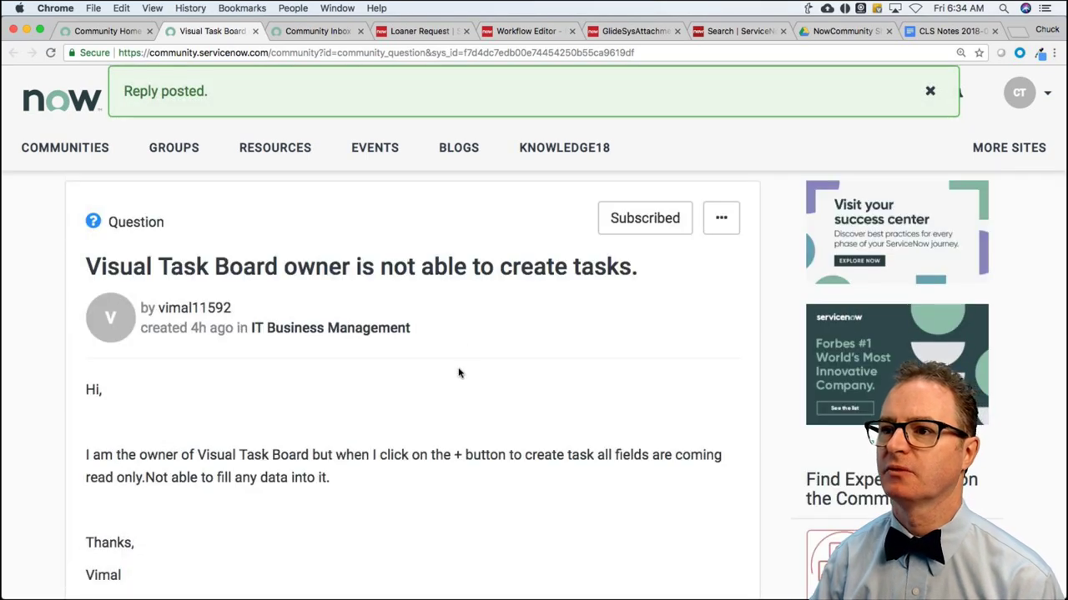
{"action": "key", "text": "super+w"}
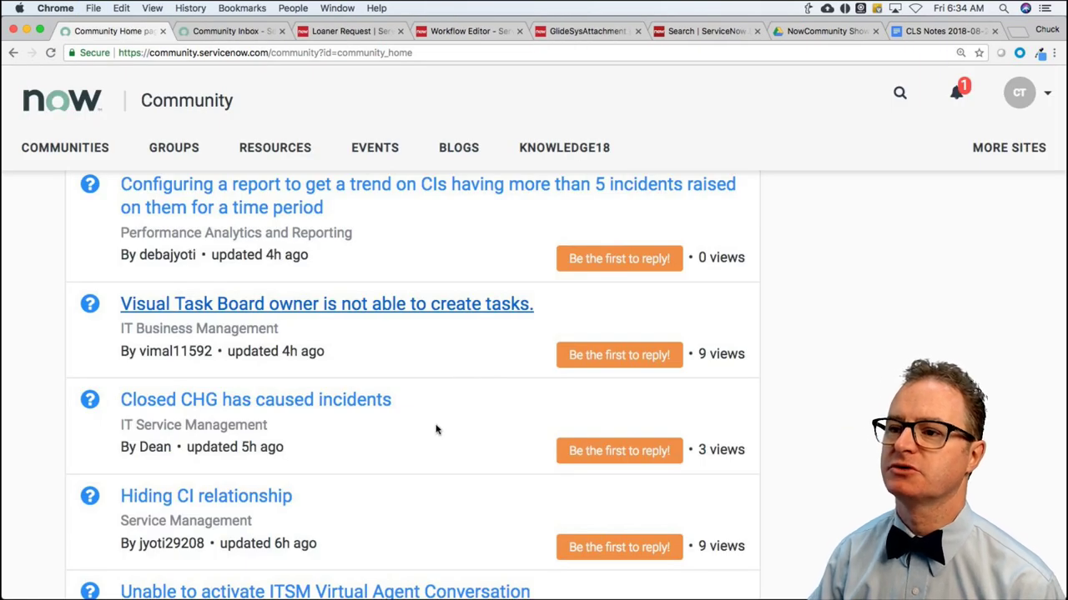
Examine the remaining unreplied questions on the community home page and glance at the Community Inbox
{"action": "scroll", "coordinate": [436, 429], "scroll_direction": "down", "scroll_amount": 2}
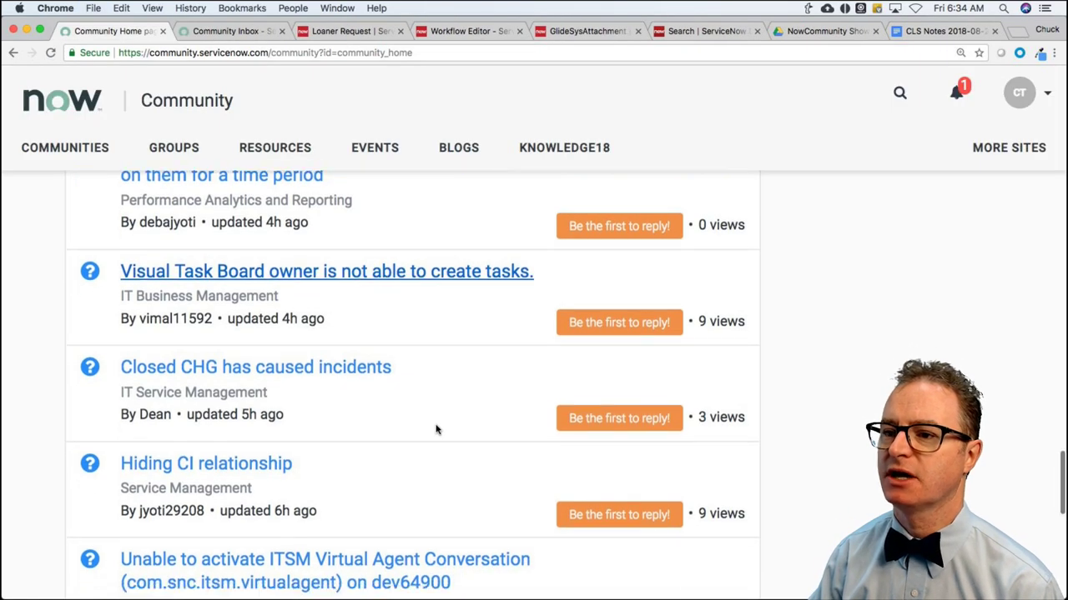
{"action": "scroll", "coordinate": [435, 429], "scroll_direction": "down", "scroll_amount": 1}
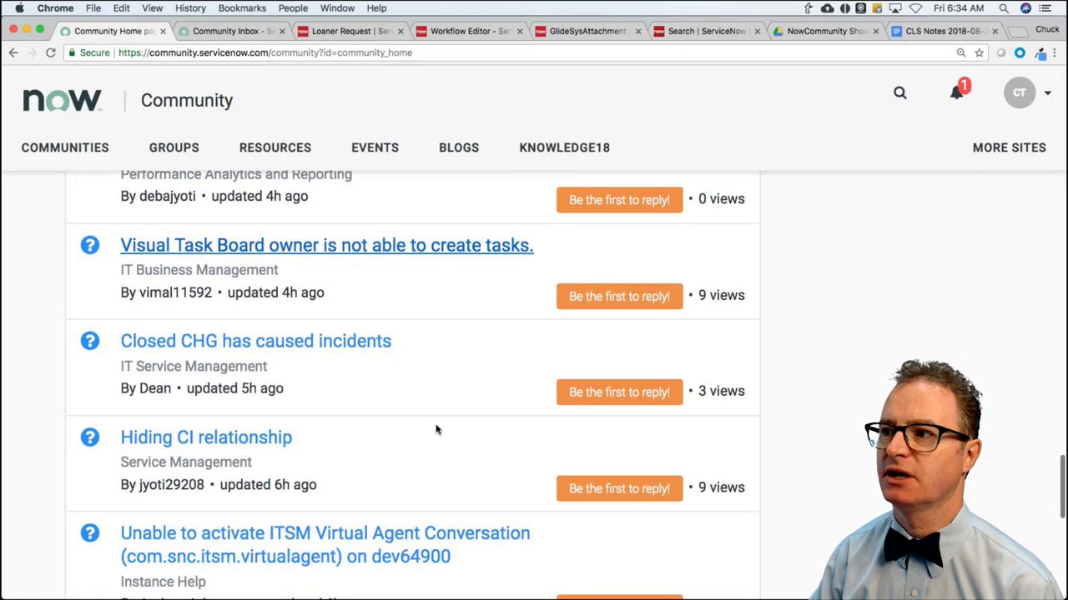
{"action": "left_click", "coordinate": [255, 31]}
{"action": "left_click", "coordinate": [326, 275]}
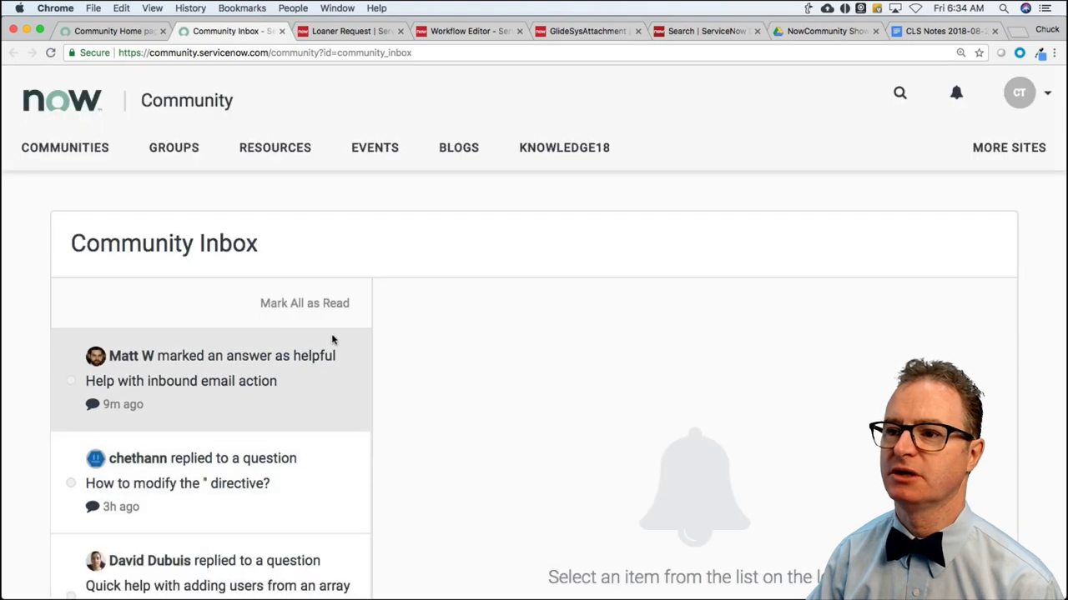
{"action": "left_click", "coordinate": [102, 32]}
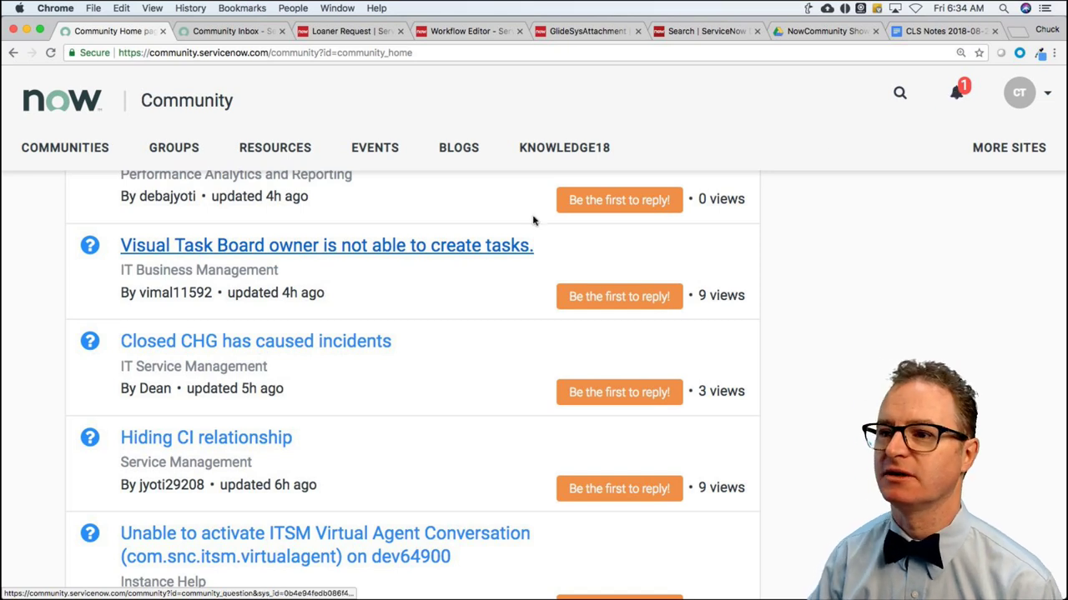
{"action": "scroll", "coordinate": [308, 427], "scroll_direction": "down", "scroll_amount": 2}
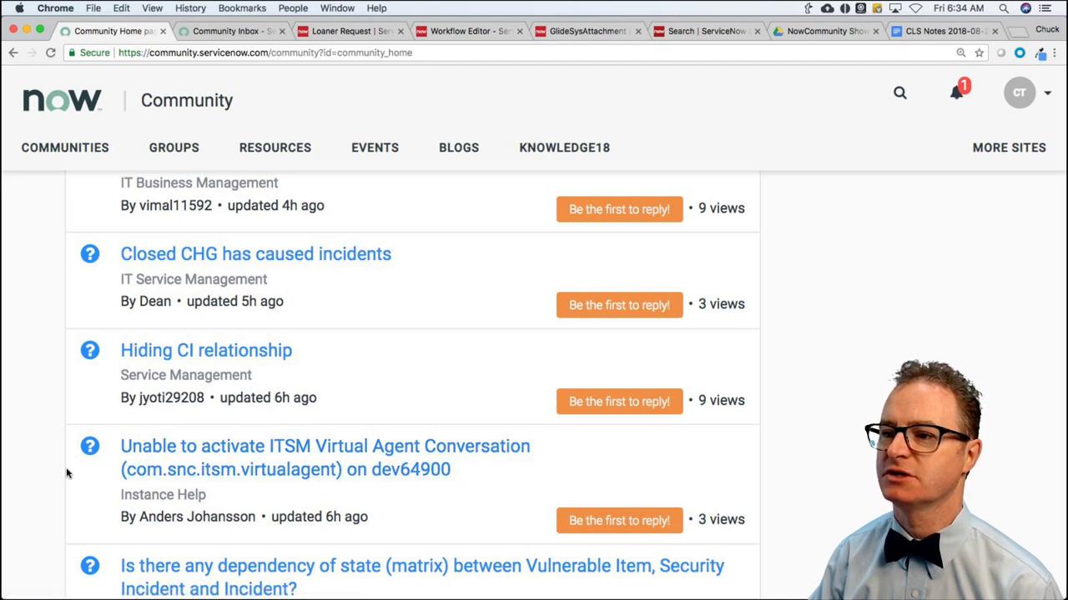
{"action": "scroll", "coordinate": [67, 473], "scroll_direction": "down", "scroll_amount": 1}
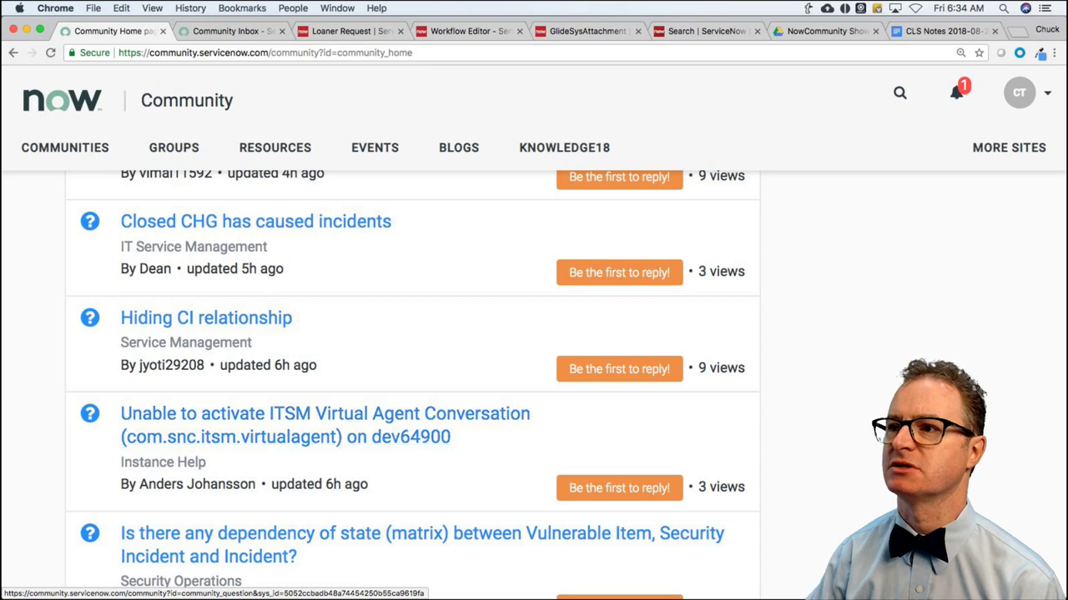
Switch to the ServiceNow demo instance, filter the navigator by "plugin" and open the Plugins list
{"action": "left_click", "coordinate": [354, 32]}
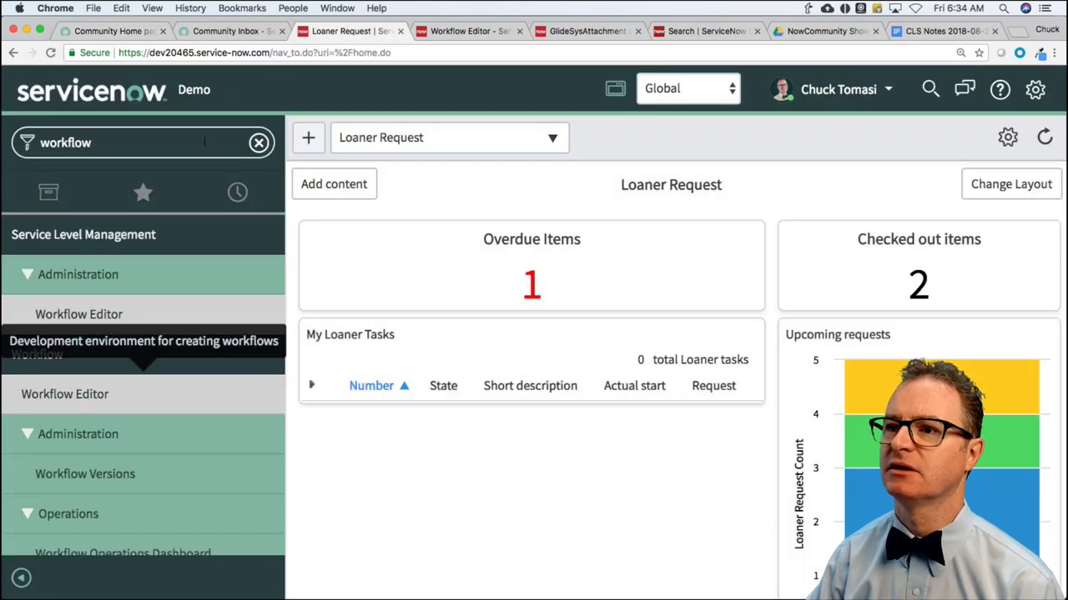
{"action": "left_click", "coordinate": [125, 143]}
{"action": "type", "text": "plugin"}
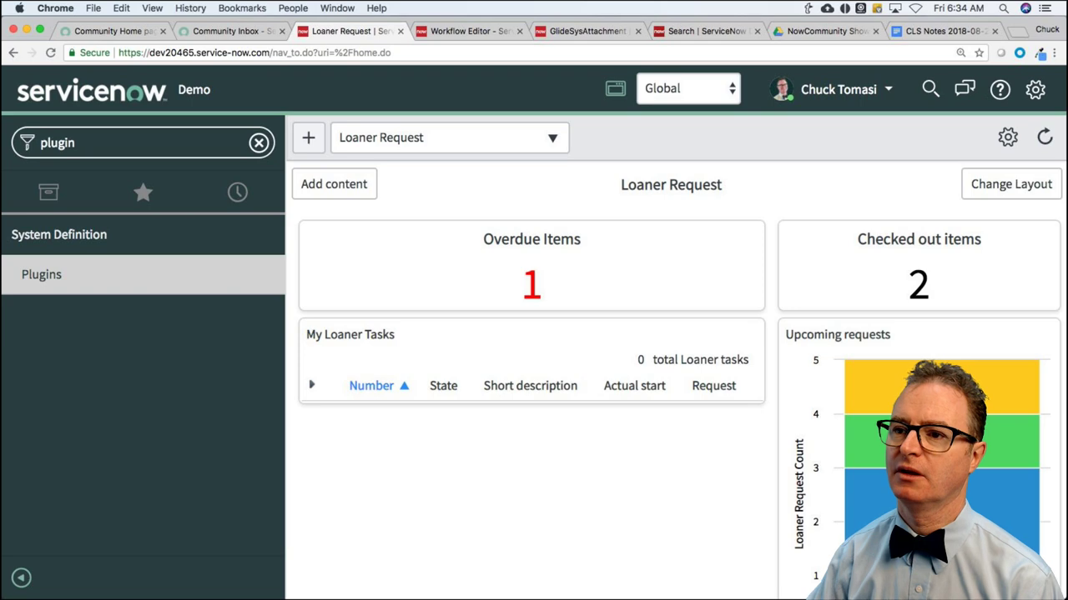
{"action": "left_click", "coordinate": [55, 277]}
{"action": "left_click", "coordinate": [55, 277]}
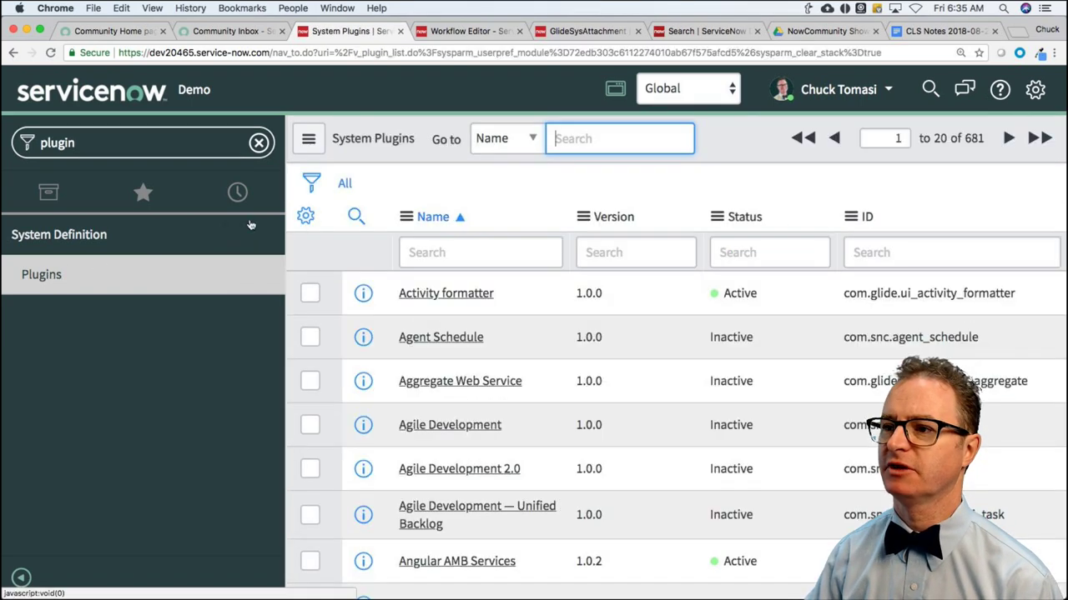
Search the System Plugins list by name for "*virtual"
{"action": "left_click", "coordinate": [446, 251]}
{"action": "type", "text": "*"}
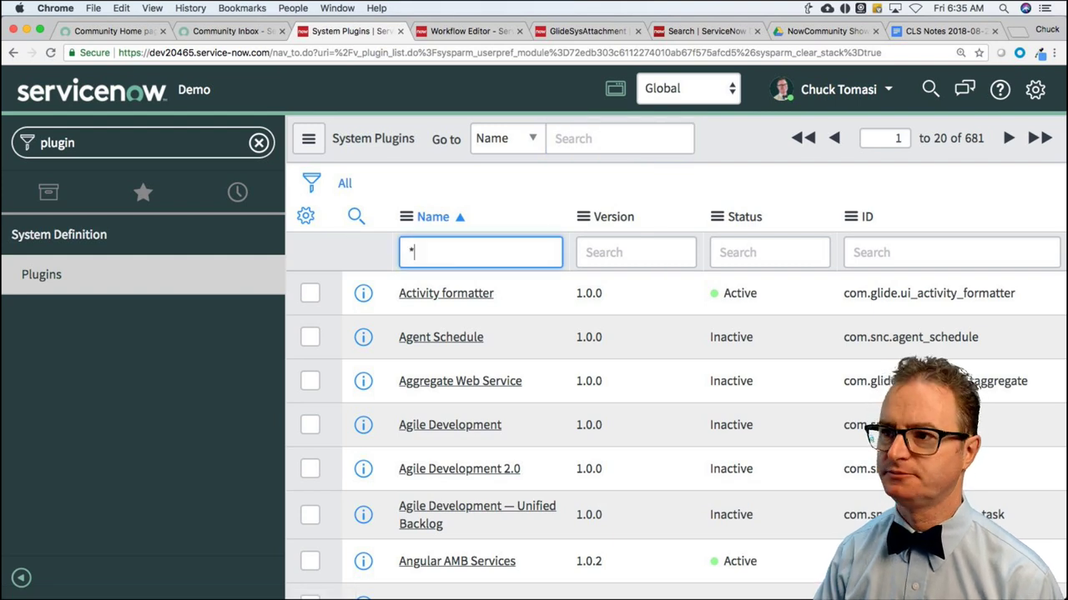
{"action": "type", "text": "virtual"}
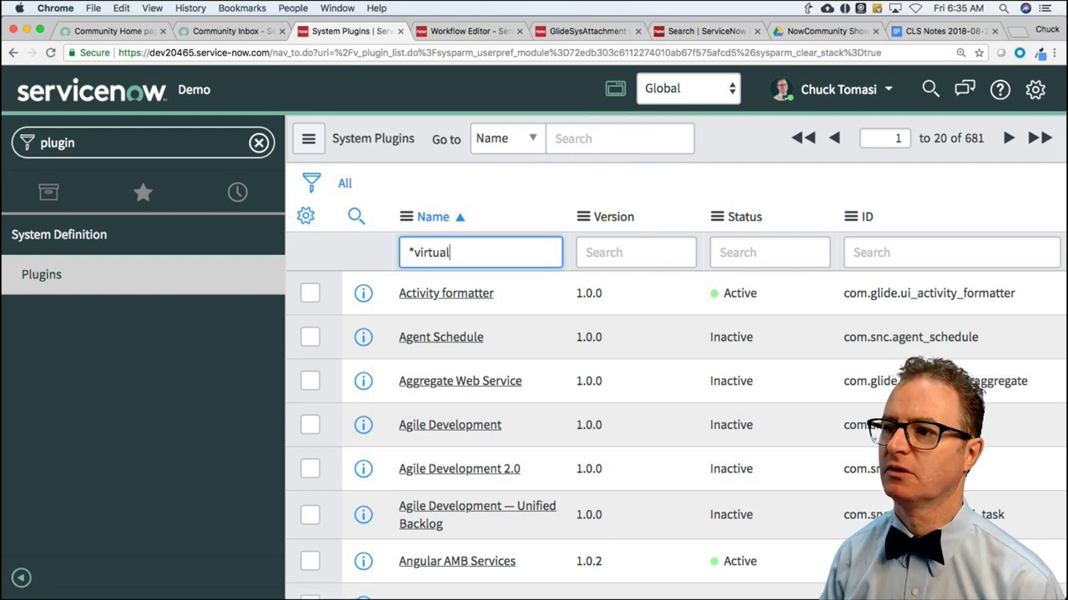
{"action": "key", "text": "Return"}
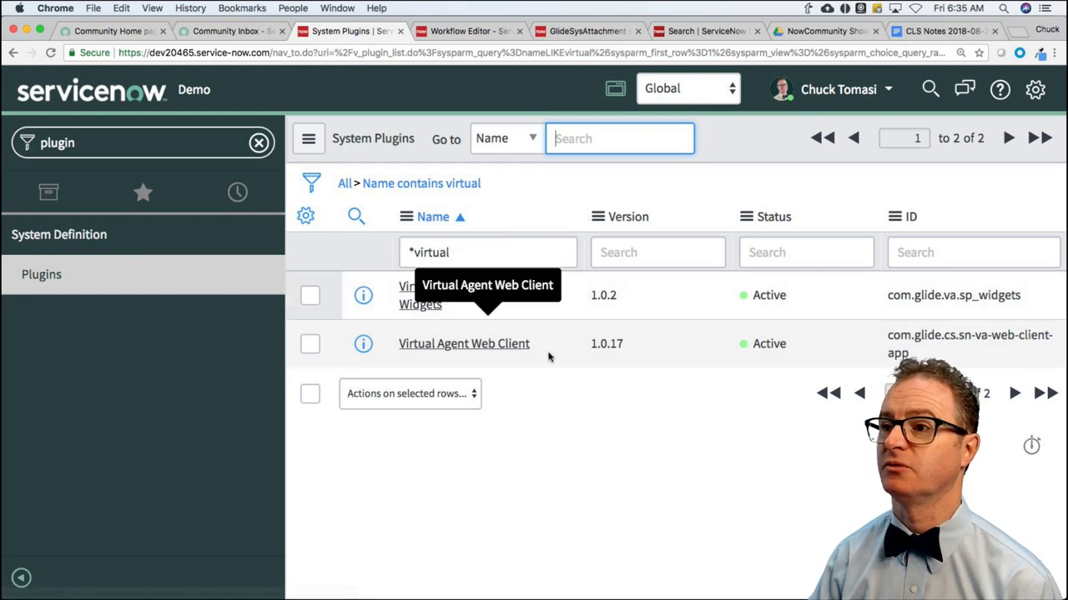
Recheck the plugin name and ID in the ITSM Virtual Agent Conversation question's title, and return to the System Plugins list
{"action": "left_click", "coordinate": [431, 259]}
{"action": "double_click", "coordinate": [431, 256]}
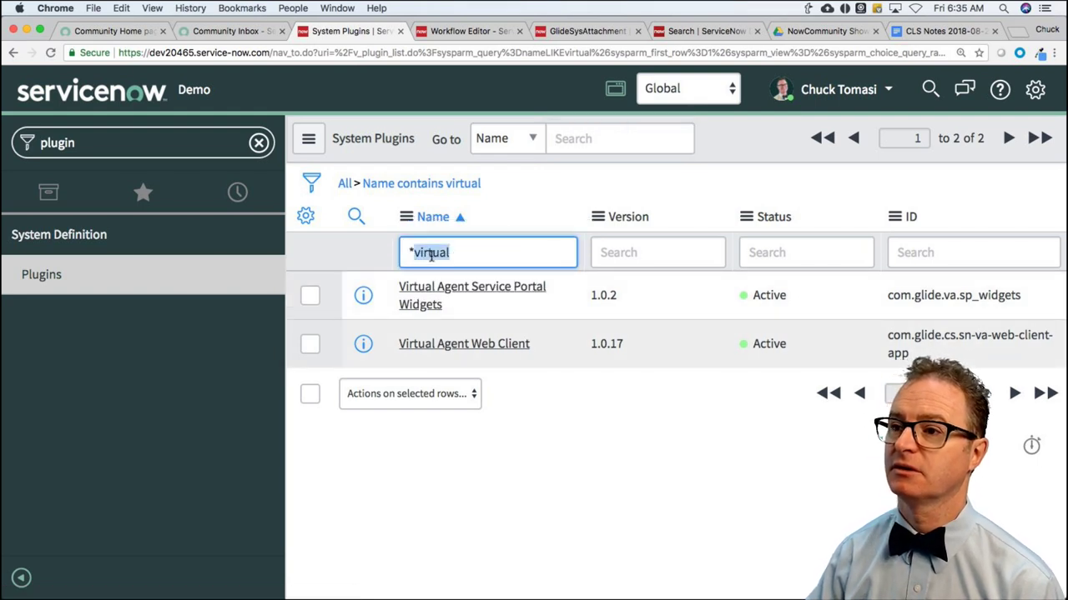
{"action": "left_click", "coordinate": [222, 31]}
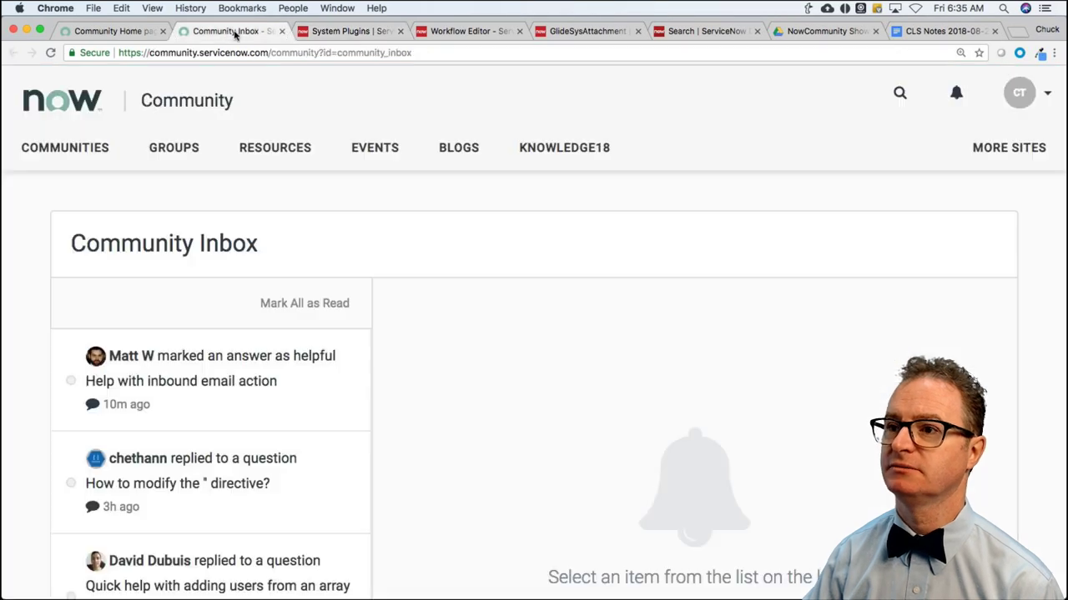
{"action": "left_click", "coordinate": [117, 31]}
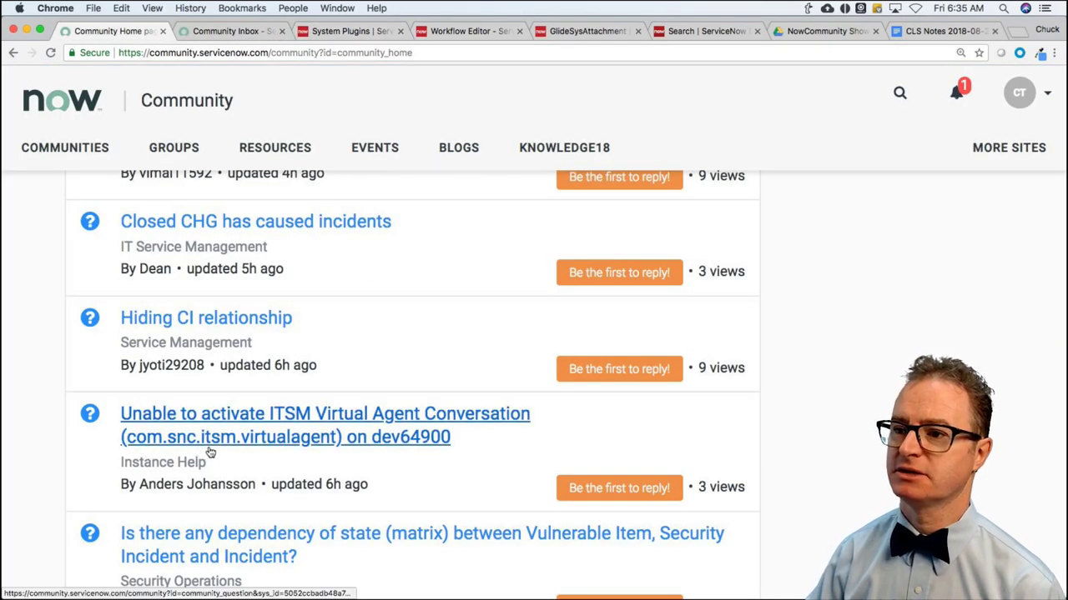
{"action": "left_click", "coordinate": [265, 33]}
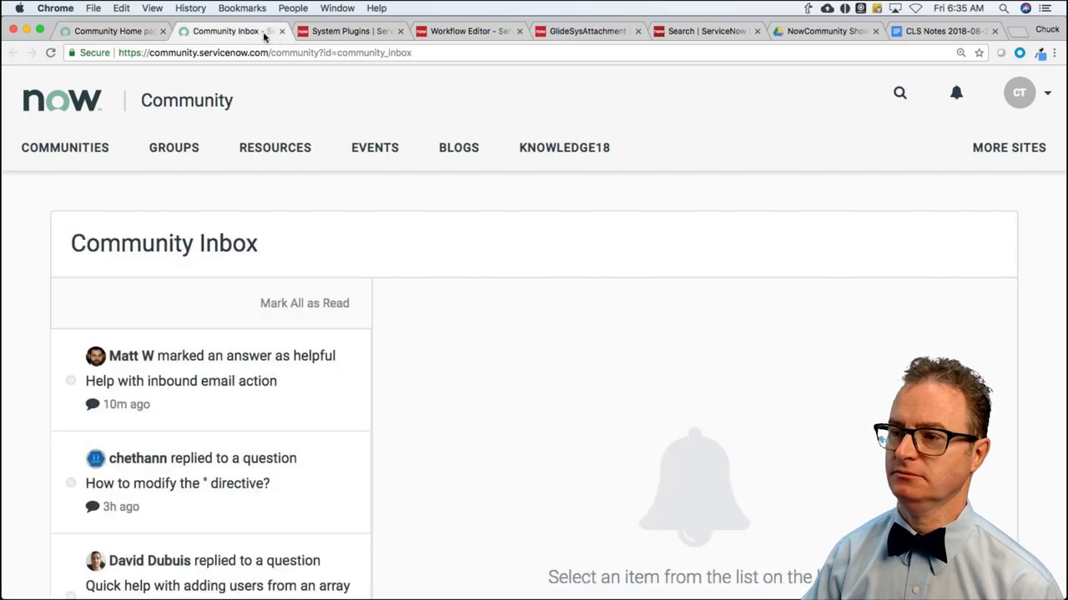
{"action": "left_click", "coordinate": [349, 33]}
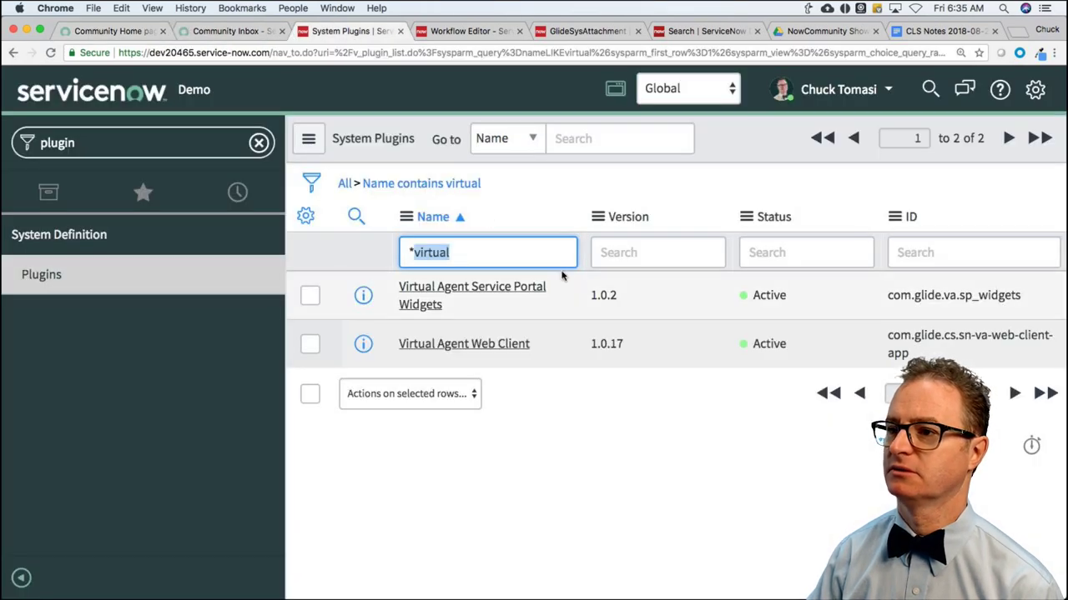
Clear the name filter and search the System Plugins list for the exact ID "=com.snc.itsm.virtualagent"
{"action": "key", "text": "BackSpace"}
{"action": "key", "text": "BackSpace"}
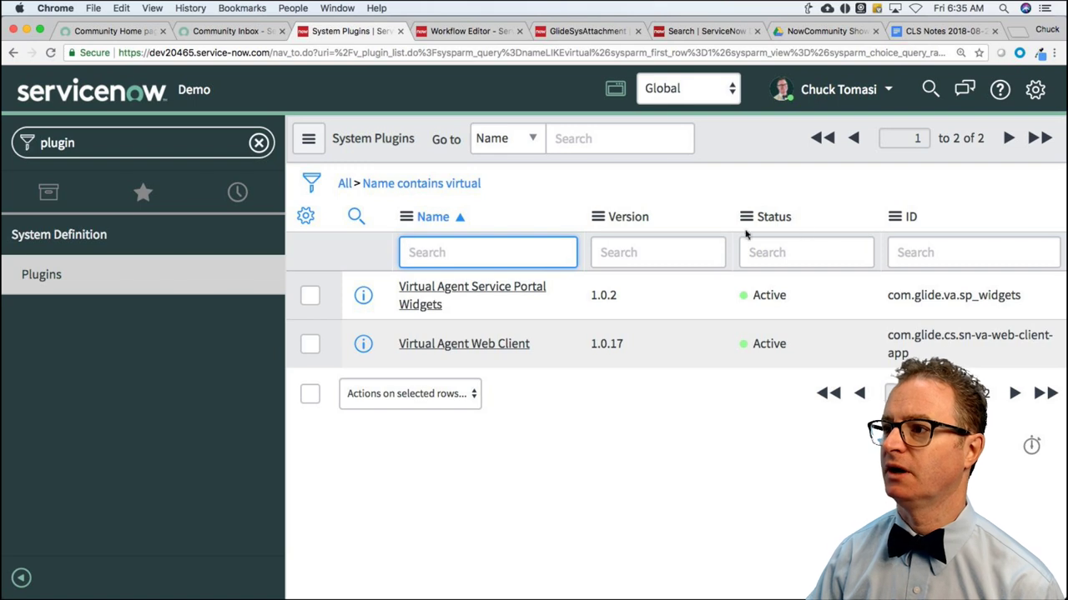
{"action": "left_click", "coordinate": [915, 253]}
{"action": "type", "text": "="}
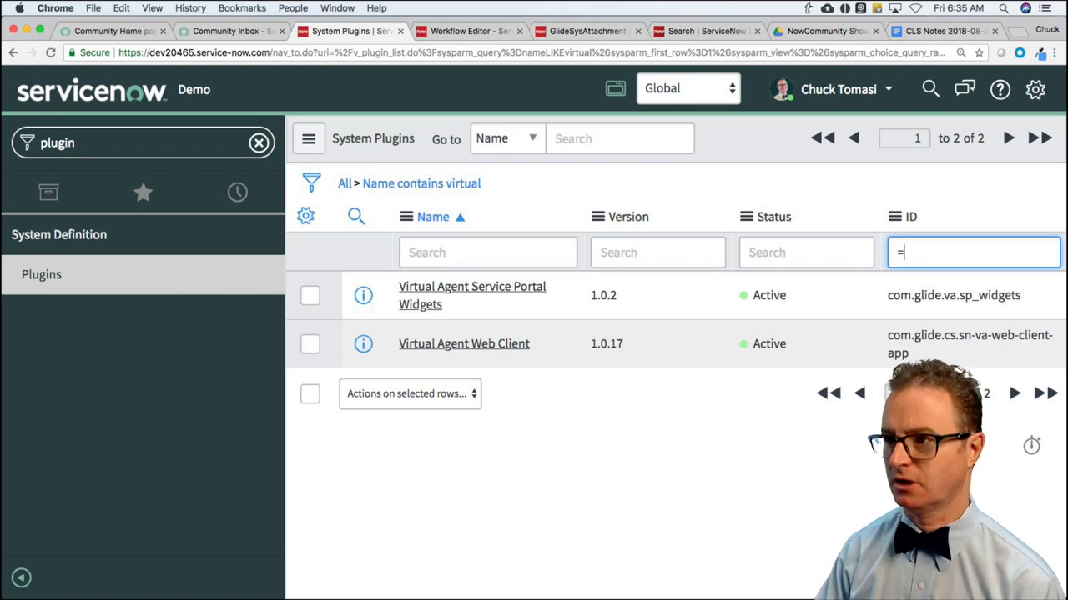
{"action": "type", "text": "com.snc.it"}
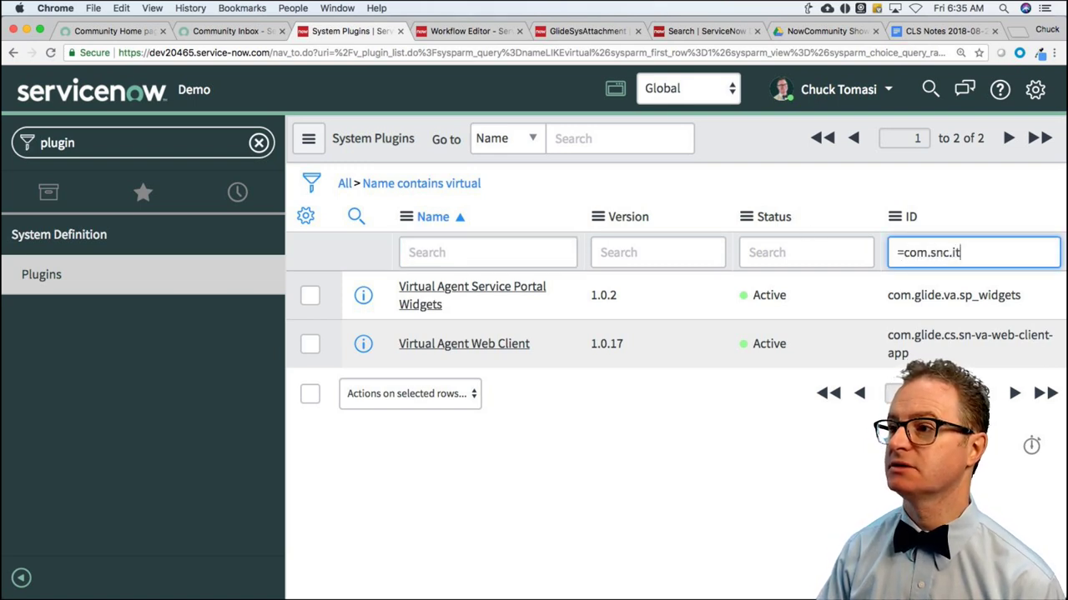
{"action": "type", "text": "sm.virtualagent"}
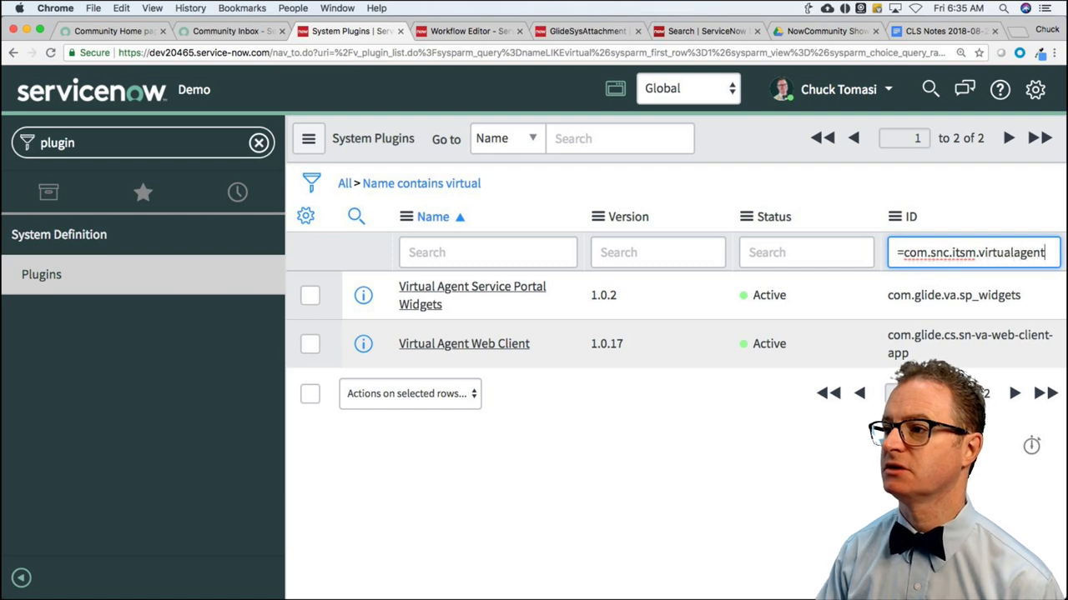
{"action": "key", "text": "Return"}
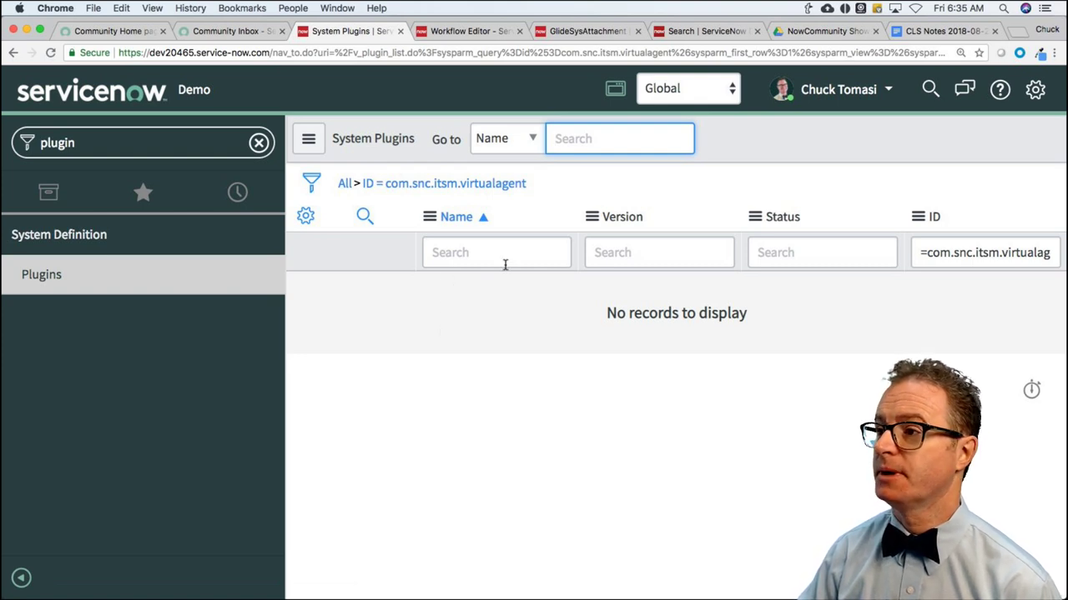
Broaden the System Plugins search to IDs containing "virtual" using "*virtual"
{"action": "left_click", "coordinate": [967, 253]}
{"action": "key", "text": "super+a"}
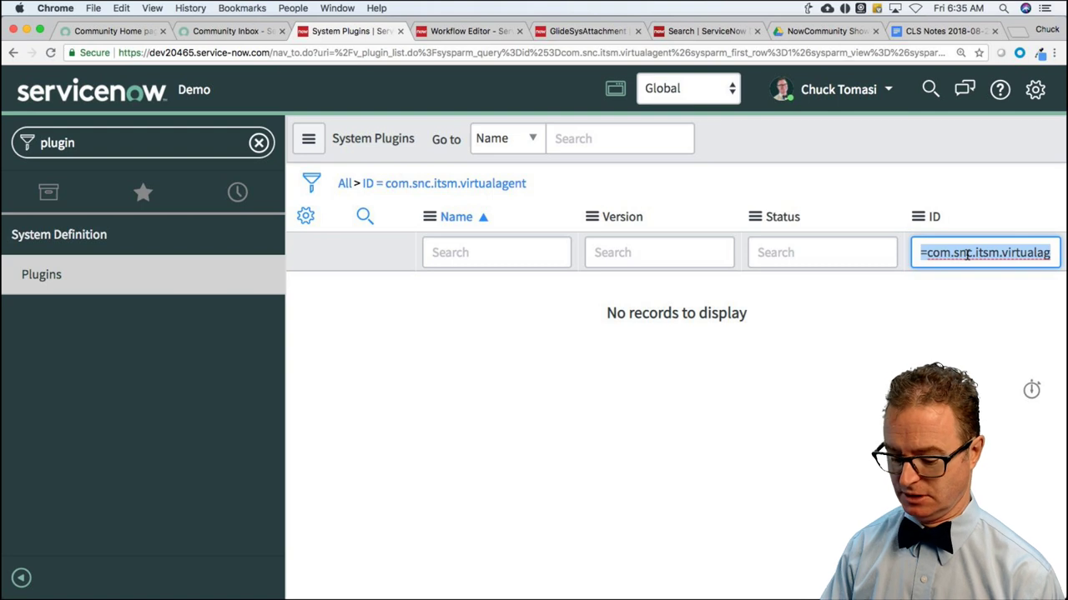
{"action": "type", "text": "*"}
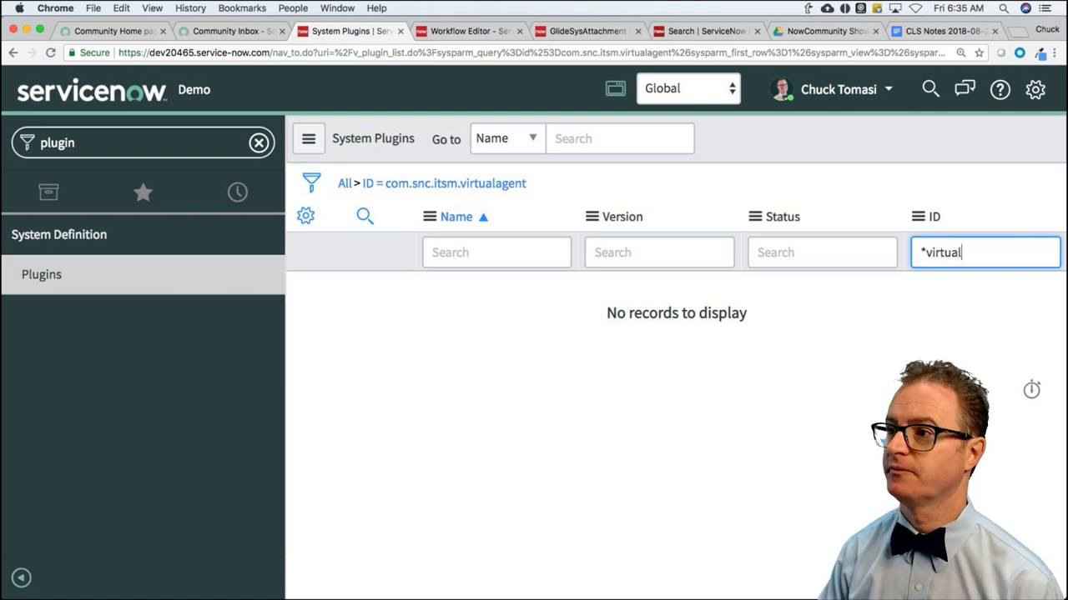
{"action": "type", "text": "virtual"}
{"action": "key", "text": "Return"}
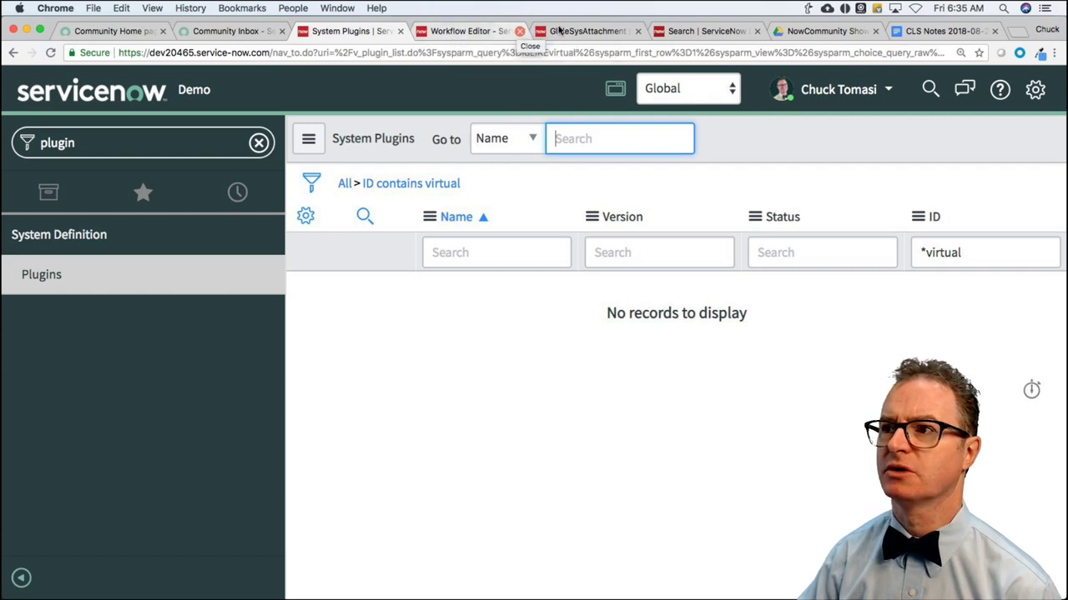
Switch to the ServiceNow developer portal and open the My Instance management page
{"action": "left_click", "coordinate": [589, 32]}
{"action": "left_click", "coordinate": [686, 32]}
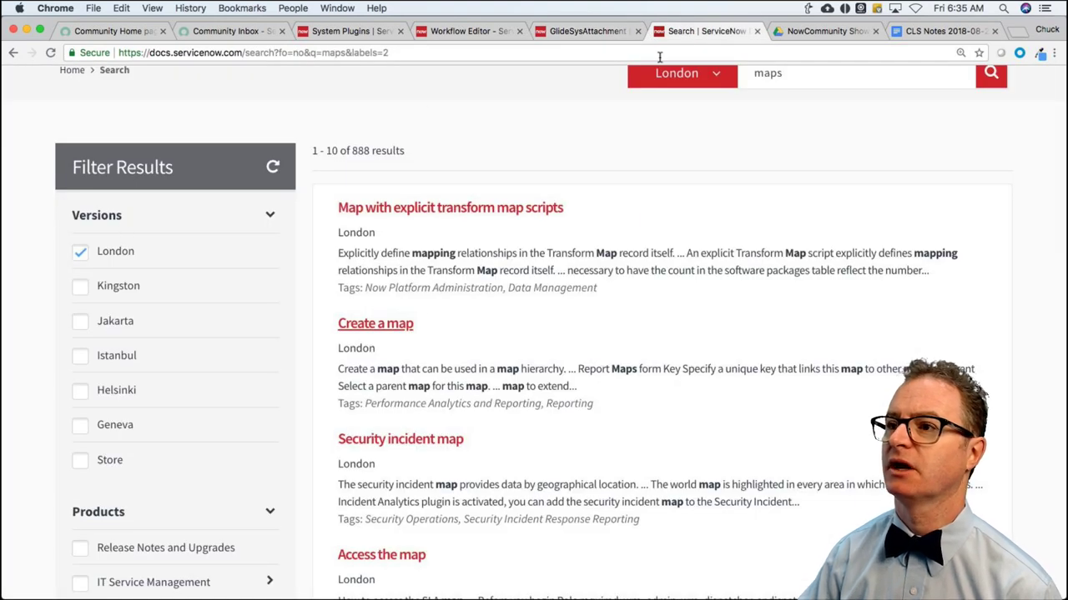
{"action": "left_click", "coordinate": [577, 36]}
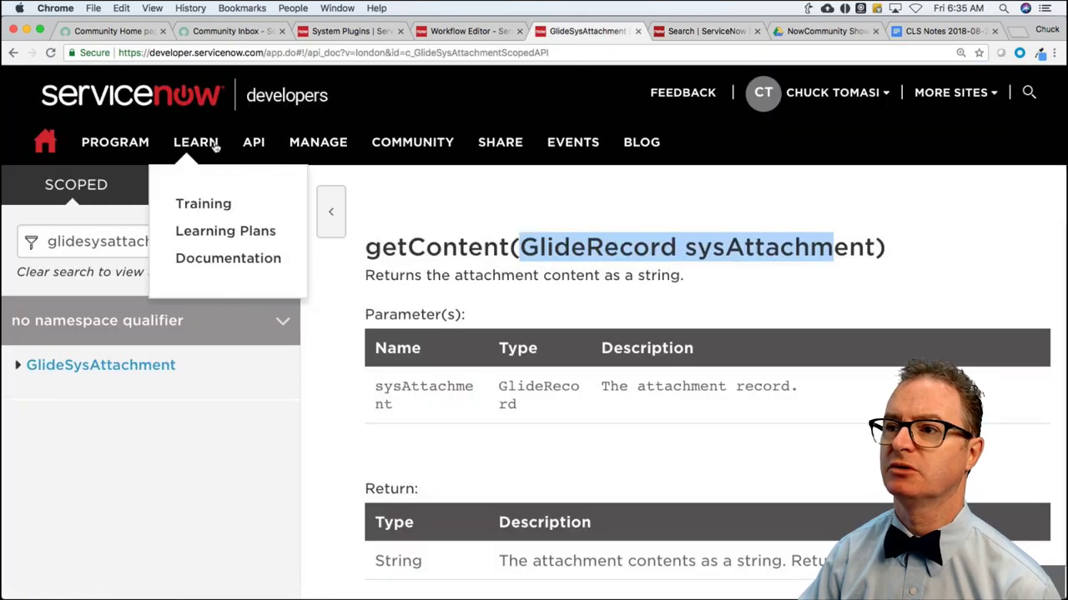
{"action": "mouse_move", "coordinate": [329, 143]}
{"action": "left_click", "coordinate": [317, 208]}
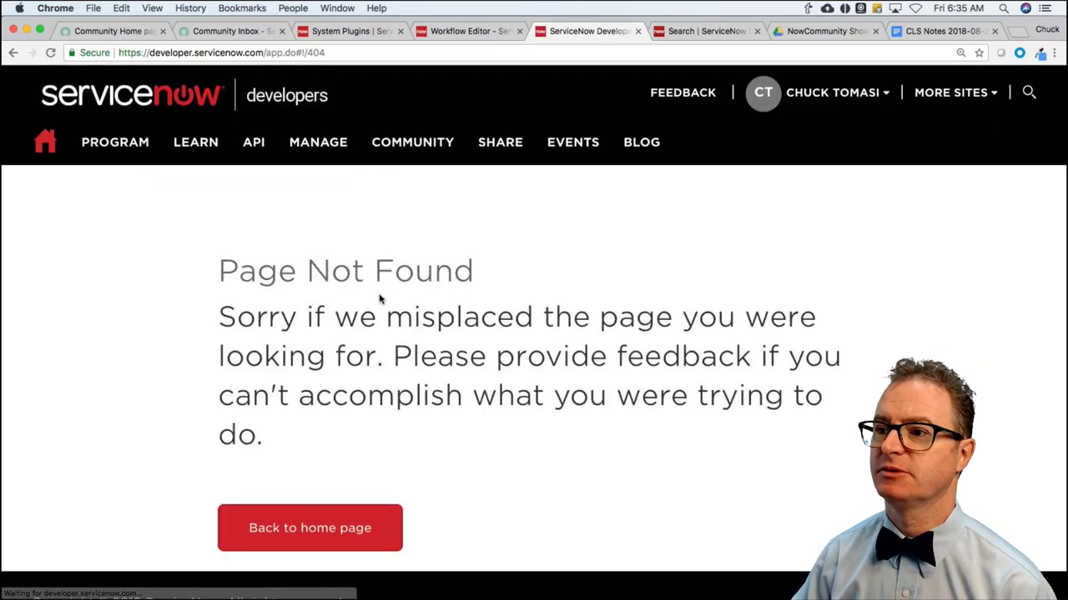
{"action": "mouse_move", "coordinate": [332, 164]}
{"action": "left_click", "coordinate": [300, 204]}
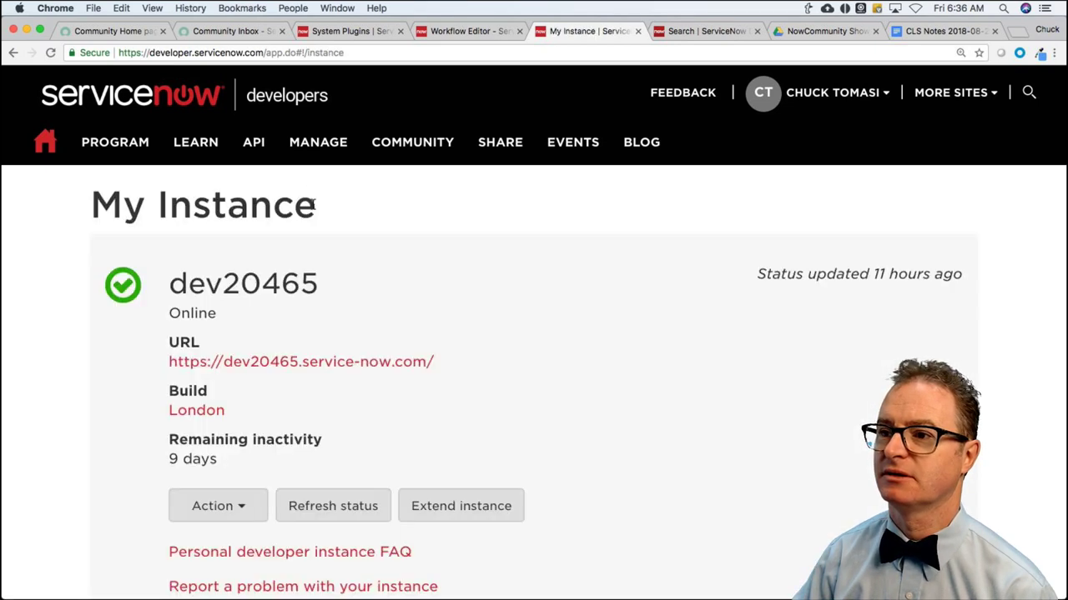
Open the list of plugins available for activation on the personal developer instance
{"action": "scroll", "coordinate": [417, 410], "scroll_direction": "down", "scroll_amount": 5}
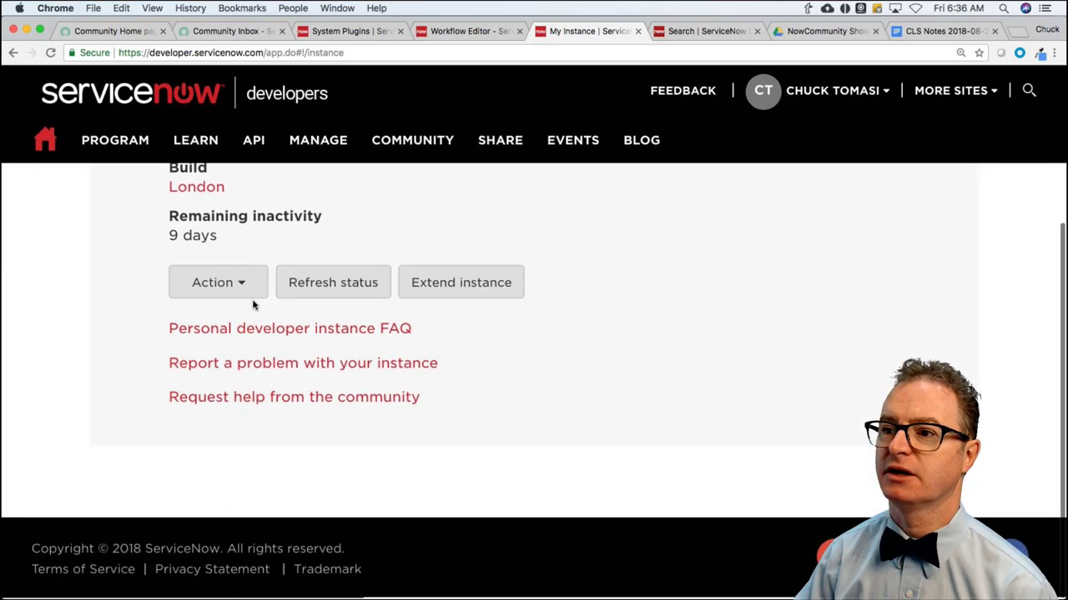
{"action": "left_click", "coordinate": [242, 287]}
{"action": "left_click", "coordinate": [260, 357]}
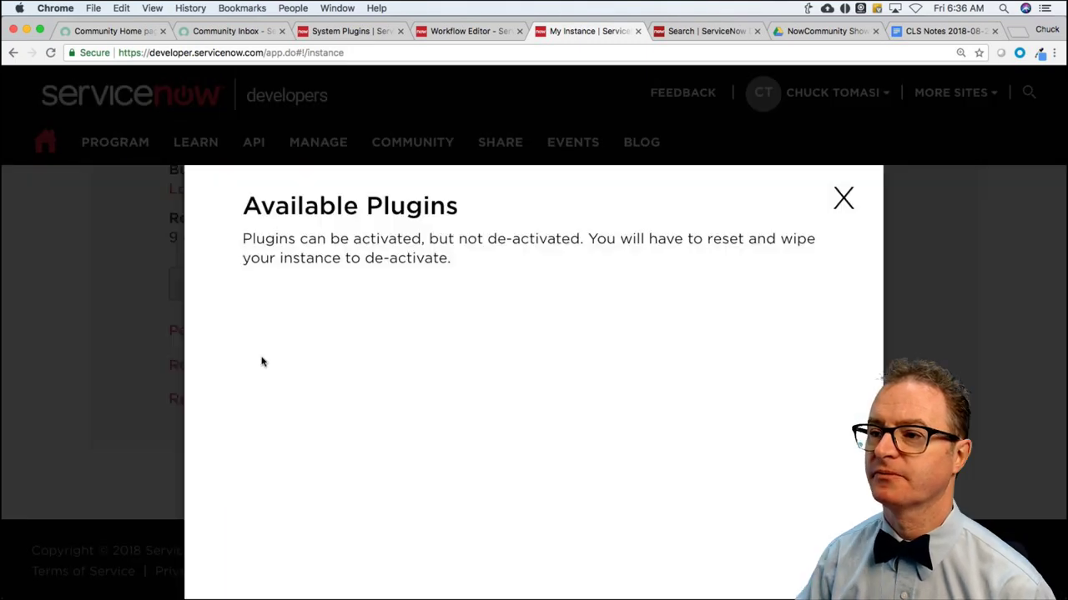
Look through the Available Plugins list for the Virtual Agent plugins
{"action": "scroll", "coordinate": [557, 385], "scroll_direction": "down", "scroll_amount": 2}
{"action": "scroll", "coordinate": [557, 386], "scroll_direction": "down", "scroll_amount": 15}
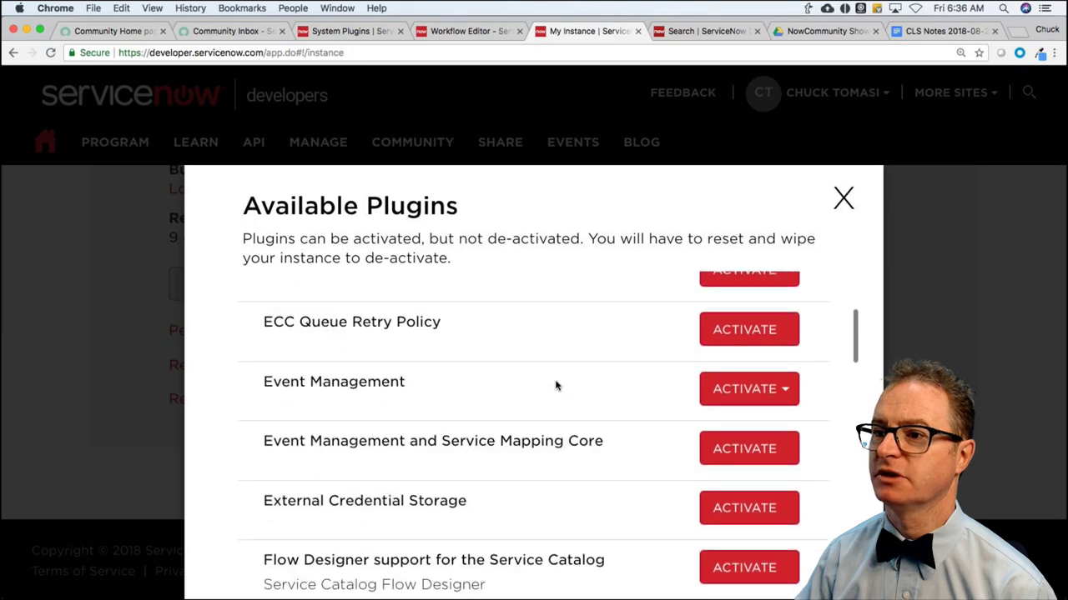
{"action": "scroll", "coordinate": [557, 385], "scroll_direction": "down", "scroll_amount": 15}
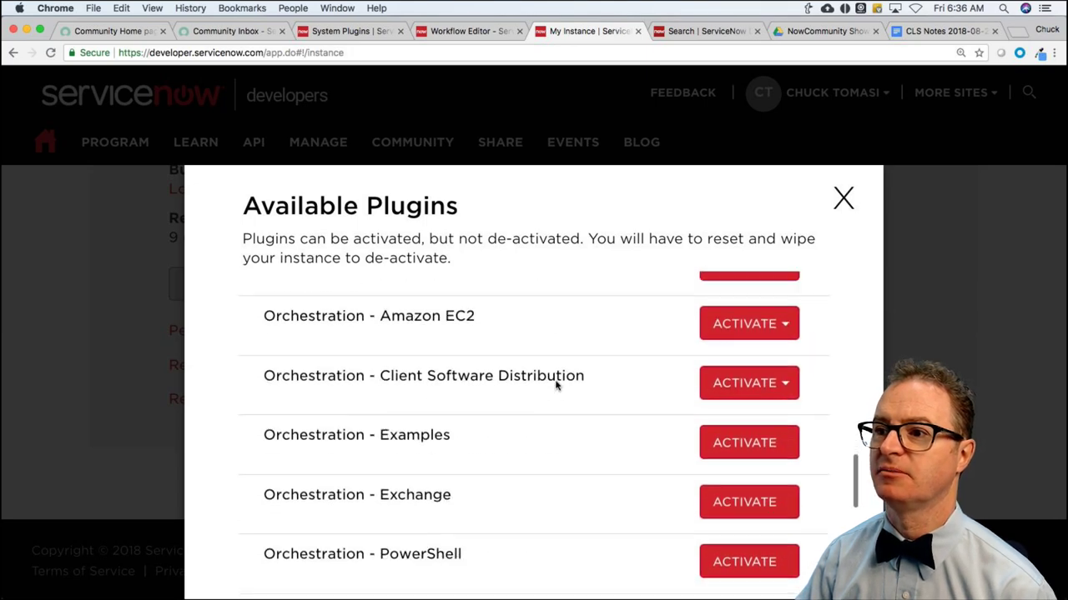
{"action": "scroll", "coordinate": [557, 385], "scroll_direction": "down", "scroll_amount": 15}
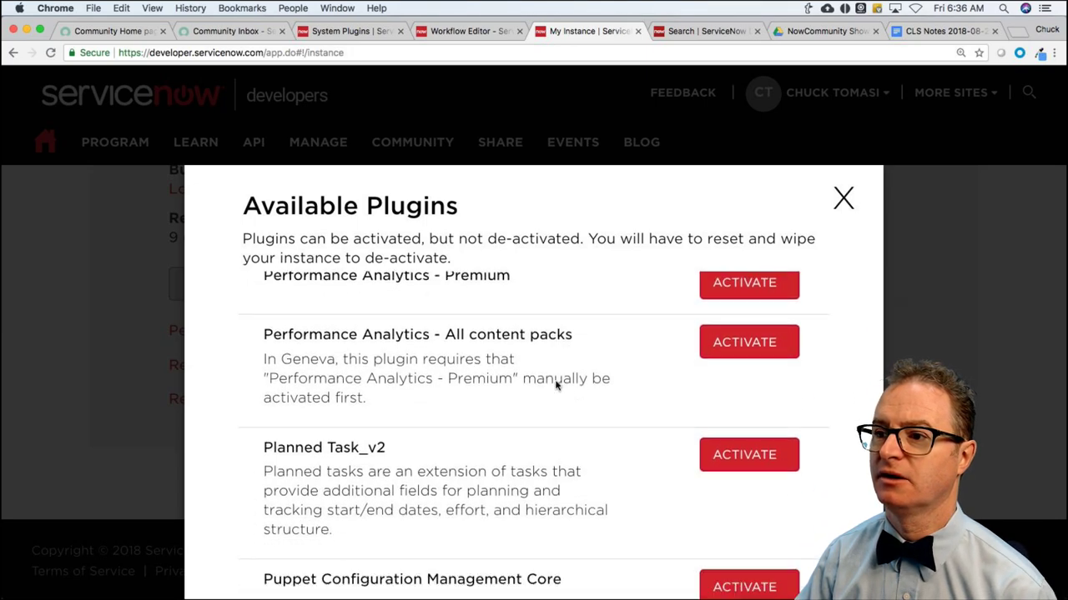
{"action": "scroll", "coordinate": [557, 385], "scroll_direction": "down", "scroll_amount": 10}
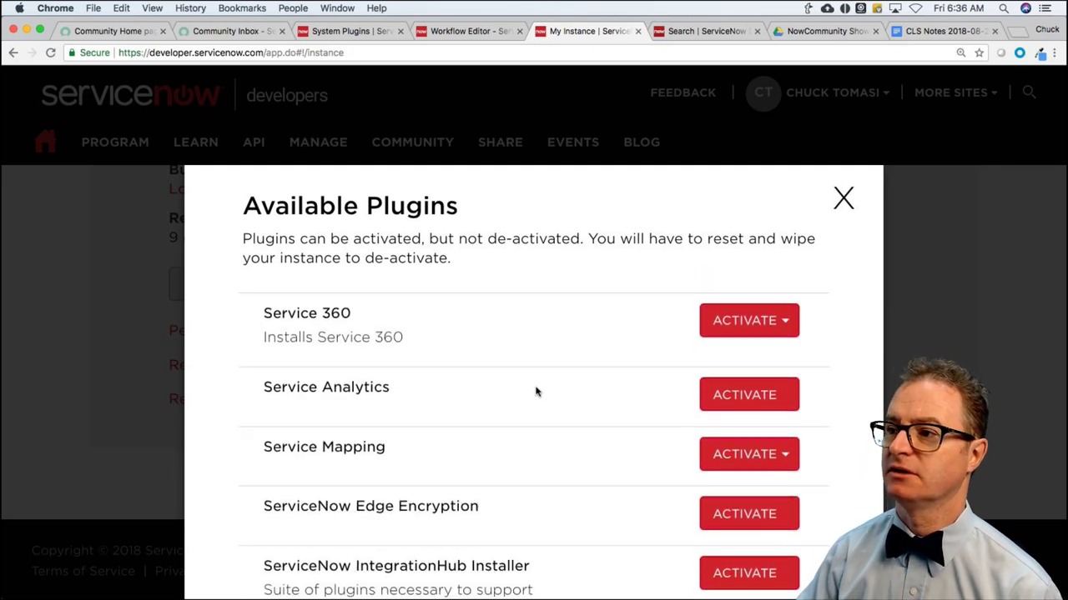
{"action": "scroll", "coordinate": [195, 397], "scroll_direction": "down", "scroll_amount": 5}
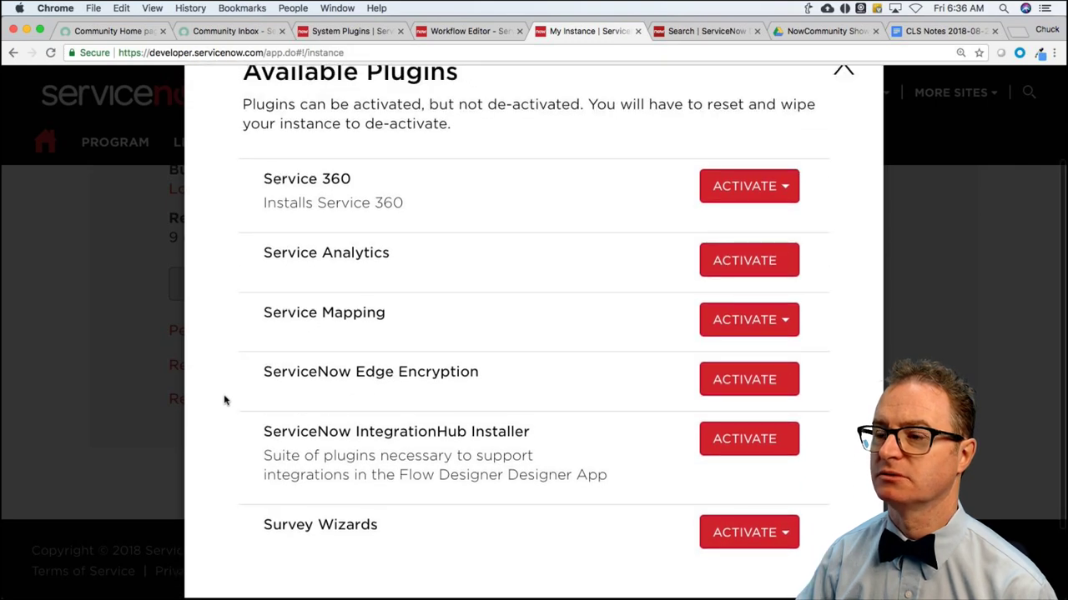
{"action": "scroll", "coordinate": [397, 330], "scroll_direction": "up", "scroll_amount": 3}
{"action": "scroll", "coordinate": [400, 329], "scroll_direction": "down", "scroll_amount": 2}
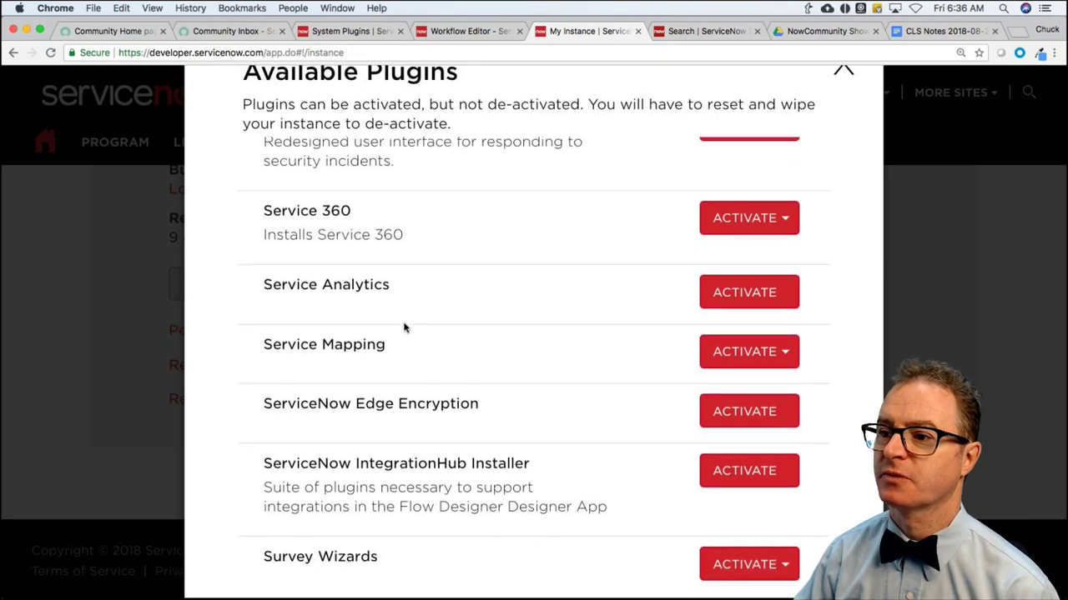
{"action": "scroll", "coordinate": [405, 330], "scroll_direction": "up", "scroll_amount": 20}
{"action": "scroll", "coordinate": [407, 330], "scroll_direction": "up", "scroll_amount": 15}
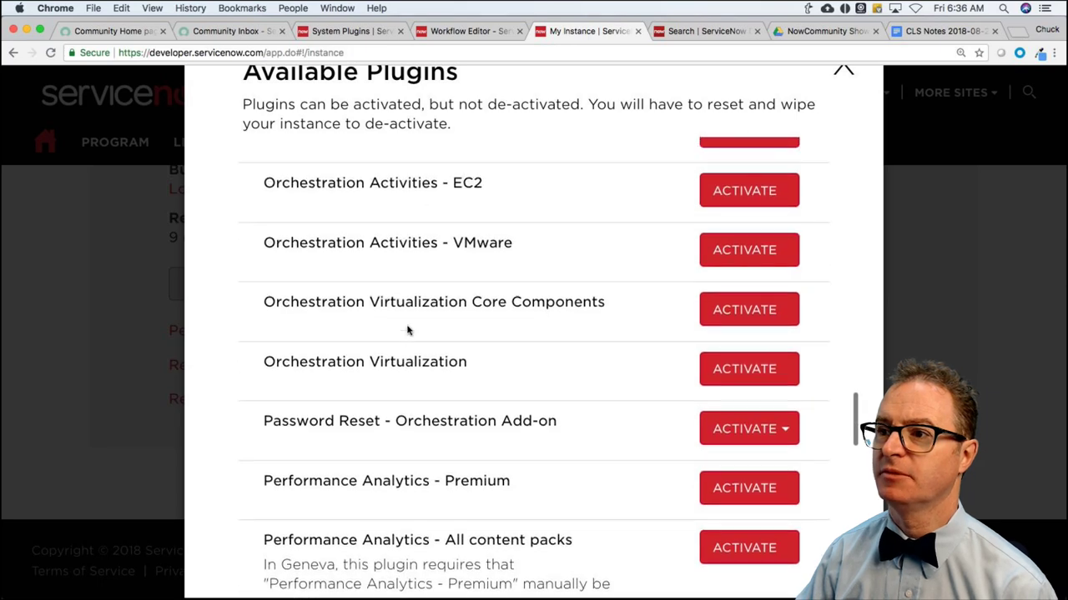
Search the page for "virtu" and step through the matches to the ITSM Virtual Agent Conversations plugin
{"action": "key", "text": "super+f"}
{"action": "type", "text": "virtu"}
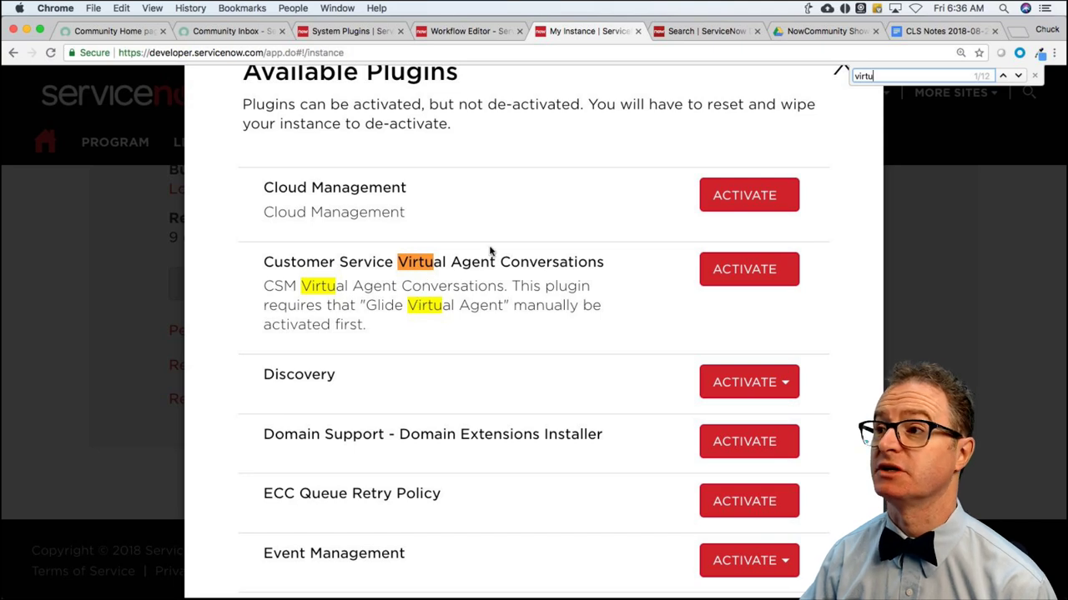
{"action": "left_click", "coordinate": [1018, 77]}
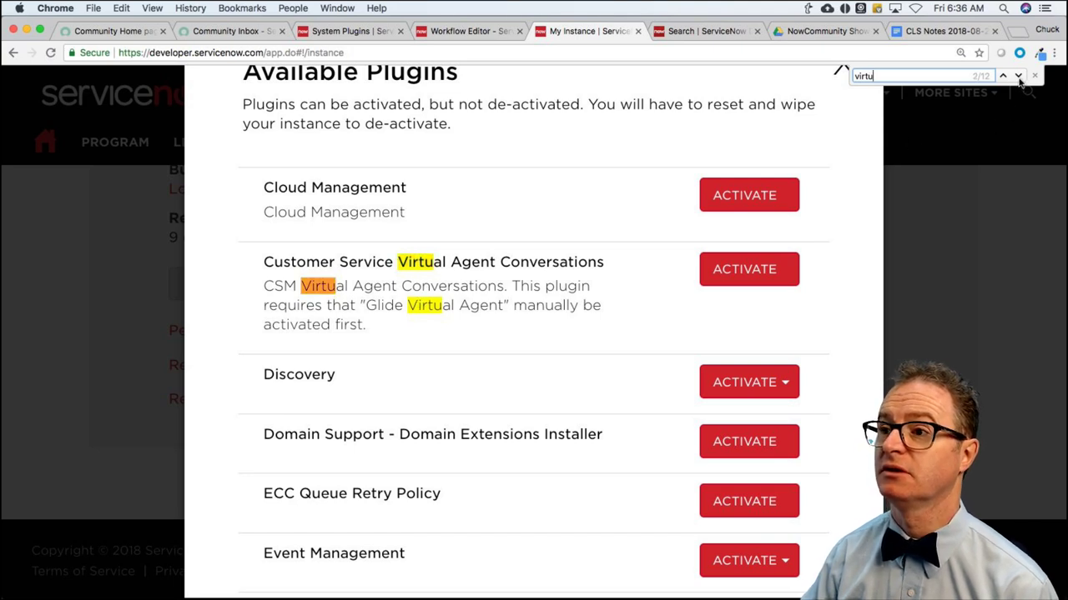
{"action": "left_click", "coordinate": [1018, 77]}
{"action": "left_click", "coordinate": [1018, 77]}
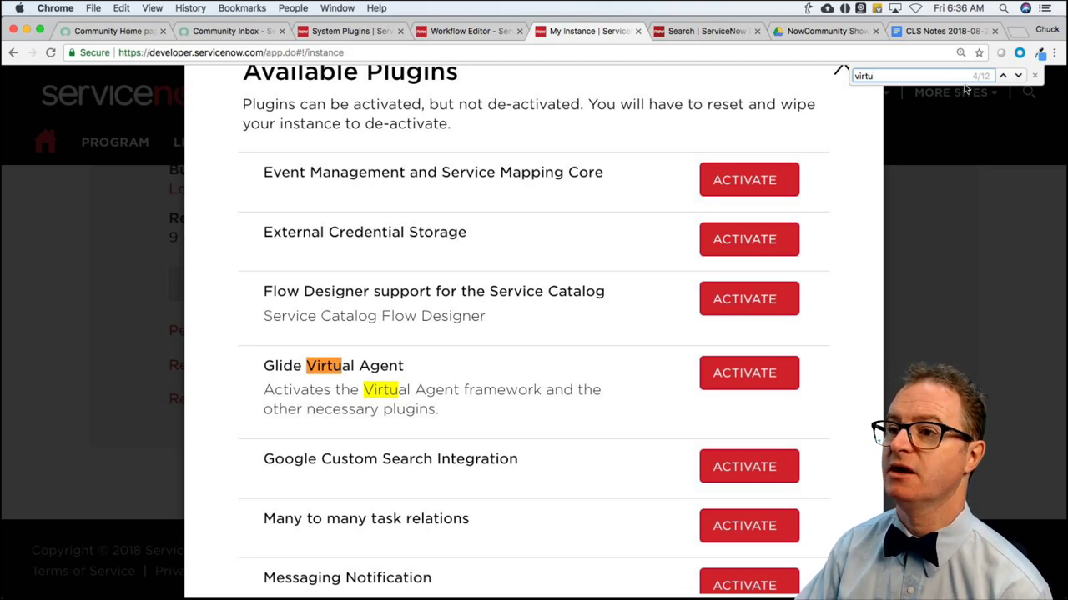
{"action": "left_click", "coordinate": [1017, 76]}
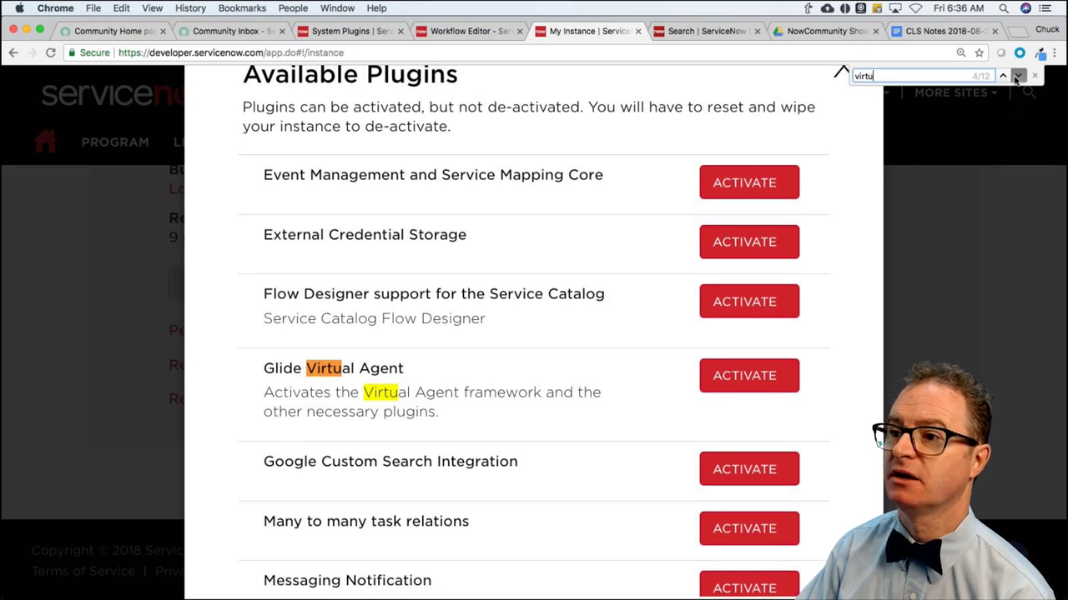
{"action": "left_click", "coordinate": [1017, 76]}
{"action": "left_click", "coordinate": [1016, 77]}
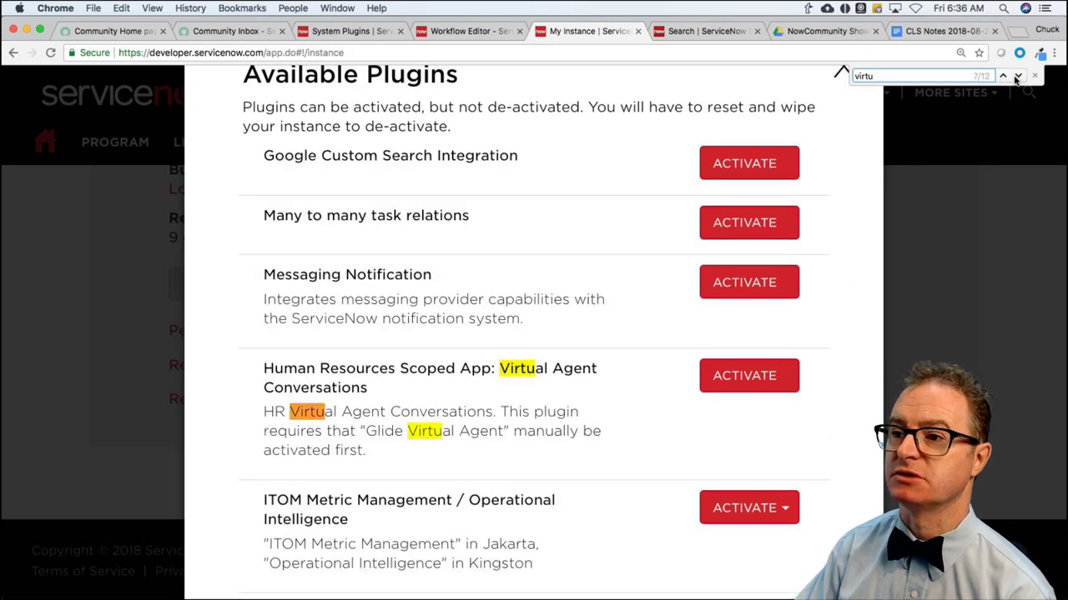
{"action": "left_click", "coordinate": [1017, 77]}
{"action": "left_click", "coordinate": [1016, 77]}
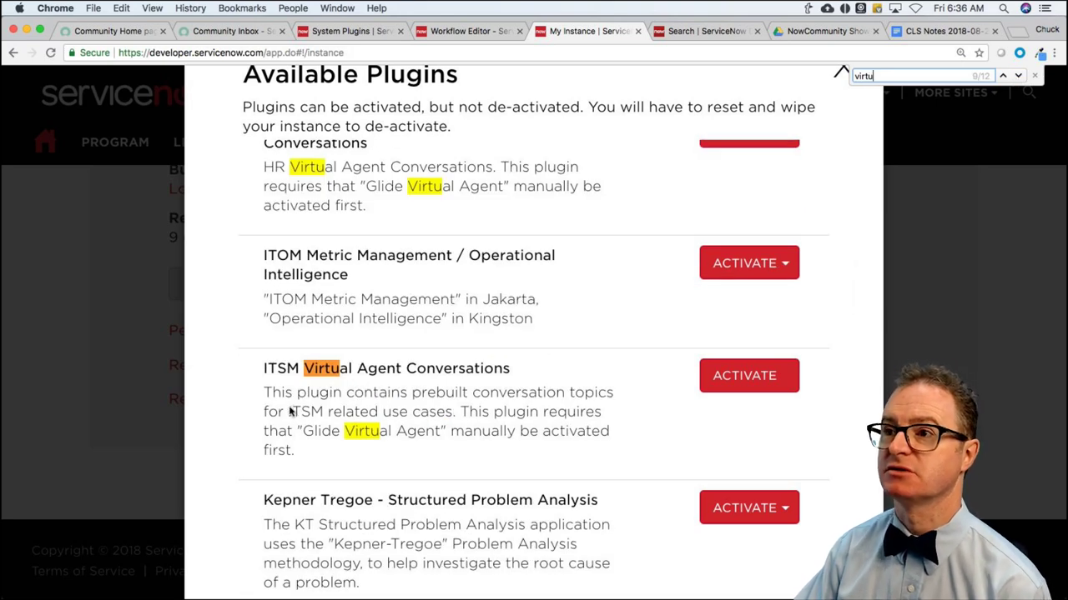
Return to the community, open the ITSM Virtual Agent Conversation activation question and start a reply
{"action": "left_click", "coordinate": [145, 32]}
{"action": "left_click", "coordinate": [404, 440]}
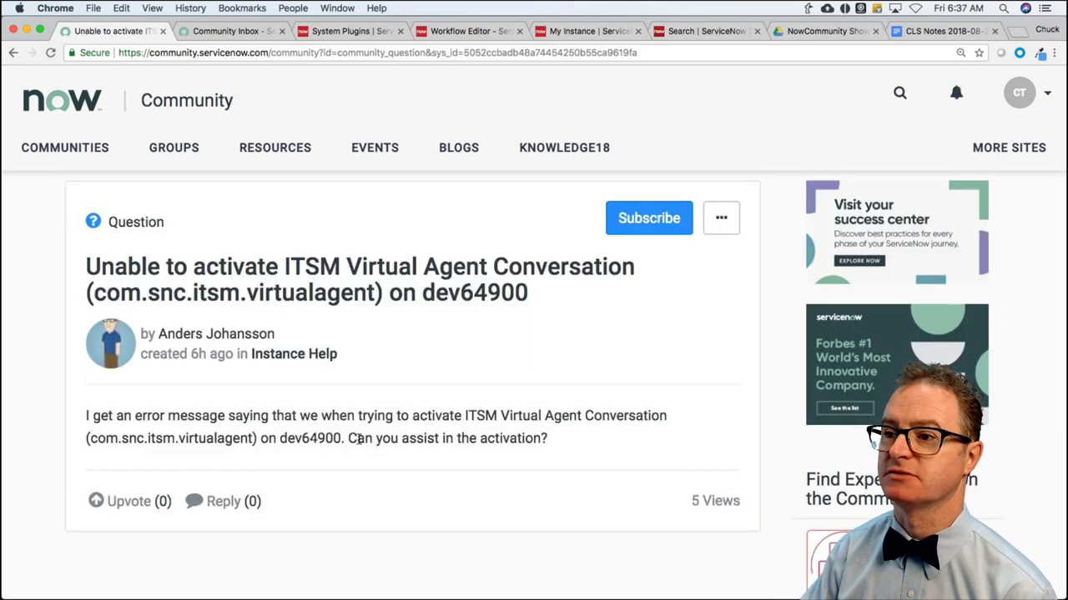
{"action": "left_click", "coordinate": [222, 503]}
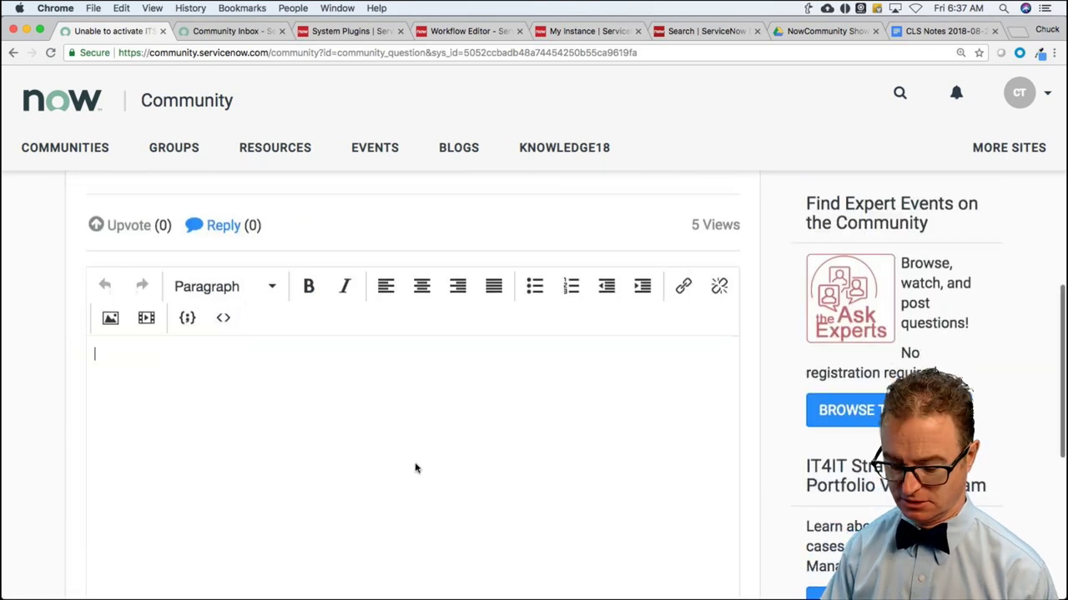
Write "Are you trying to activate this through the developer portal" in the reply
{"action": "type", "text": "Are you tr"}
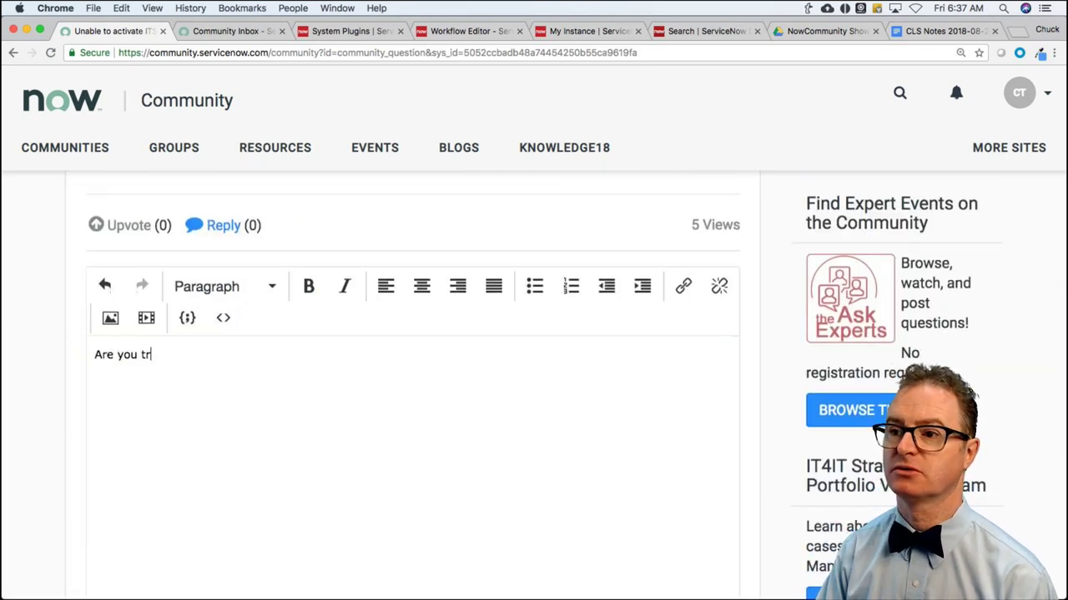
{"action": "type", "text": "ying to activate thi"}
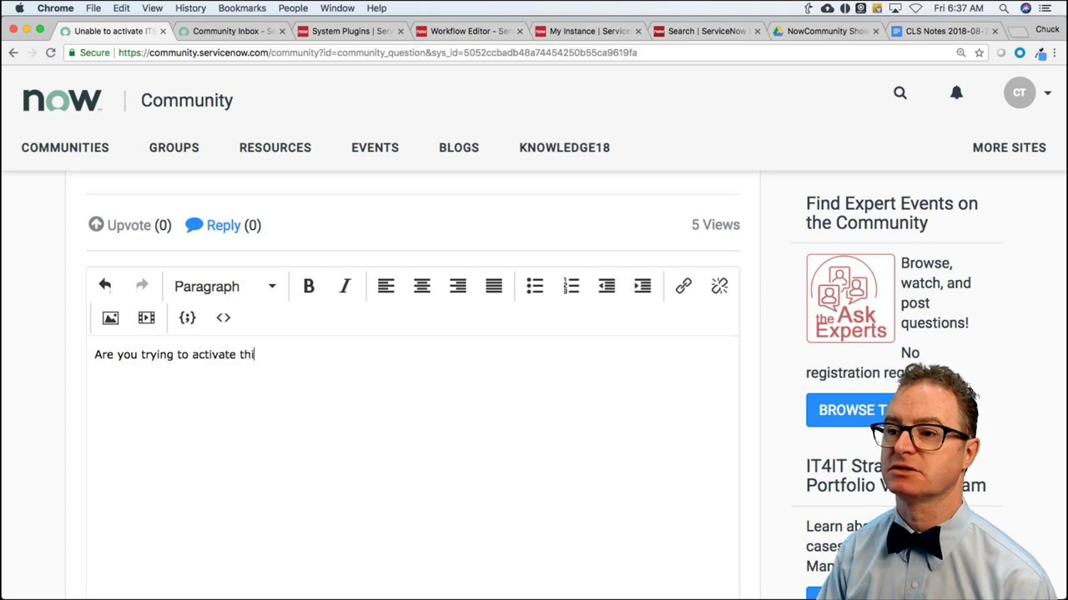
{"action": "type", "text": "s through the dev"}
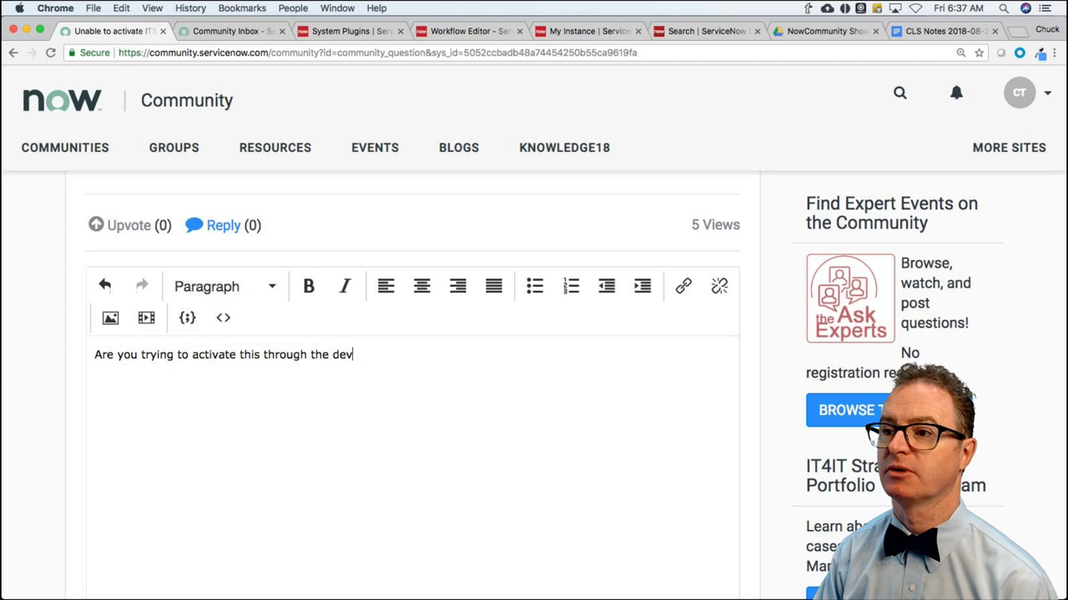
{"action": "type", "text": "eloper portal ("}
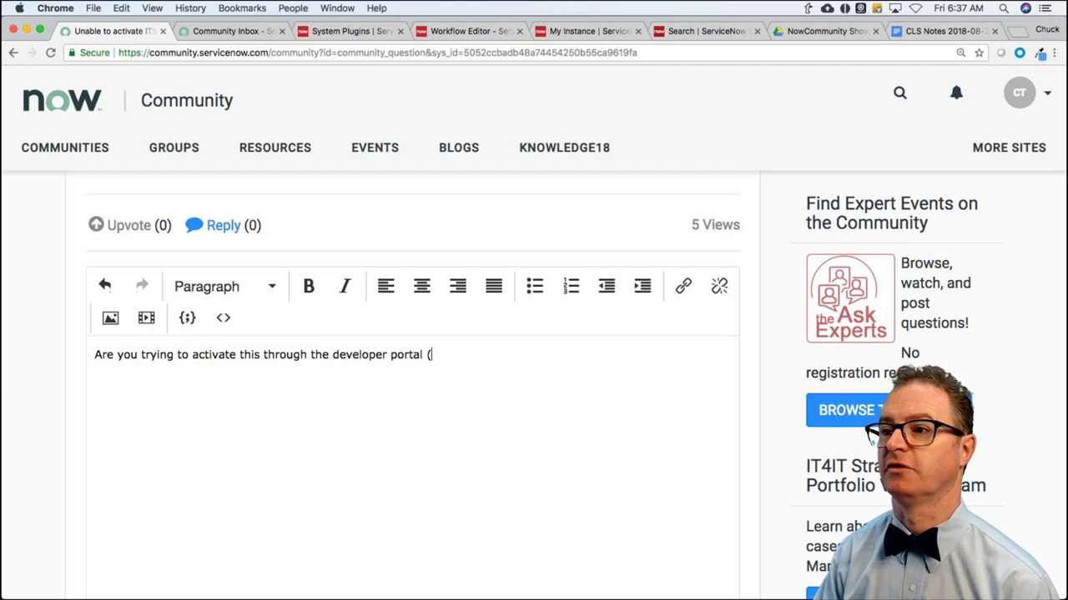
{"action": "type", "text": "developer.service"}
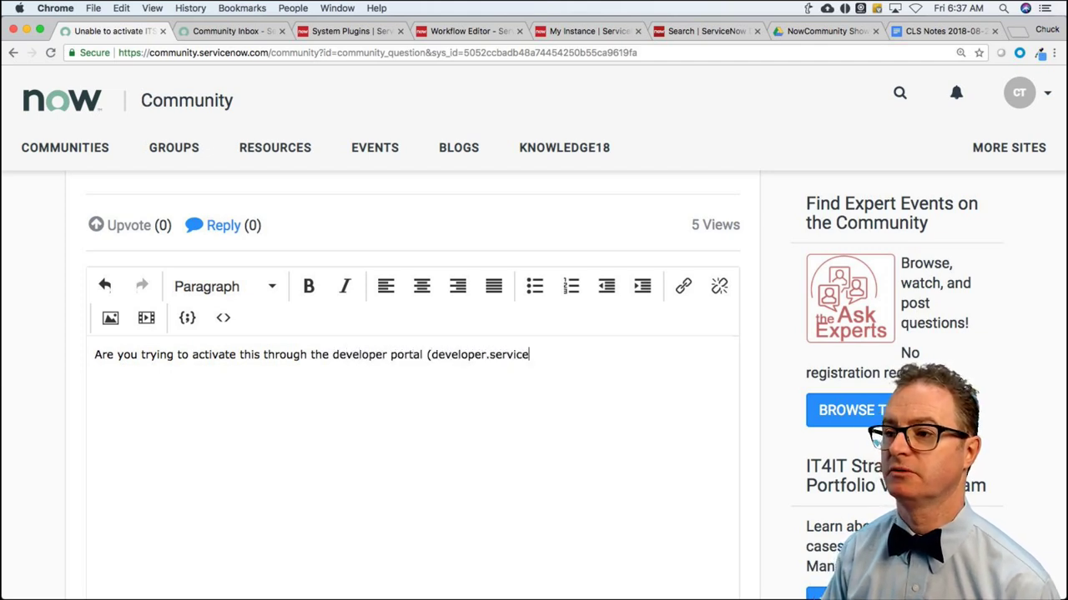
{"action": "key", "text": "BackSpace"}
{"action": "key", "text": "BackSpace"}
{"action": "key", "text": "BackSpace"}
{"action": "key", "text": "BackSpace"}
{"action": "key", "text": "BackSpace"}
{"action": "key", "text": "BackSpace"}
{"action": "key", "text": "BackSpace"}
{"action": "key", "text": "BackSpace"}
{"action": "key", "text": "BackSpace"}
{"action": "key", "text": "BackSpace"}
{"action": "key", "text": "BackSpace"}
{"action": "key", "text": "BackSpace"}
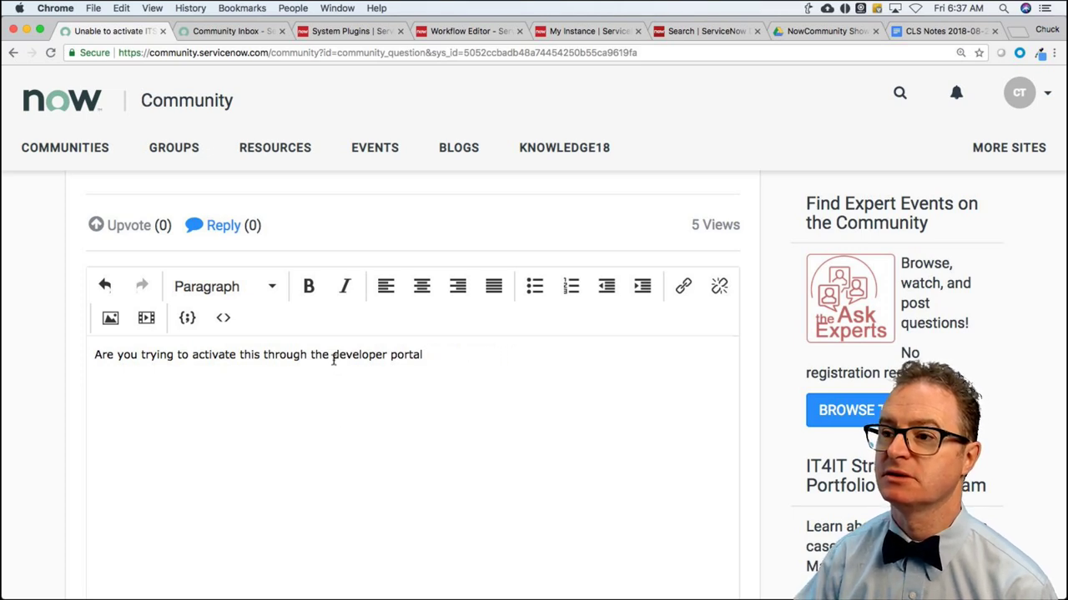
{"action": "left_click_drag", "start_coordinate": [332, 355], "coordinate": [423, 356]}
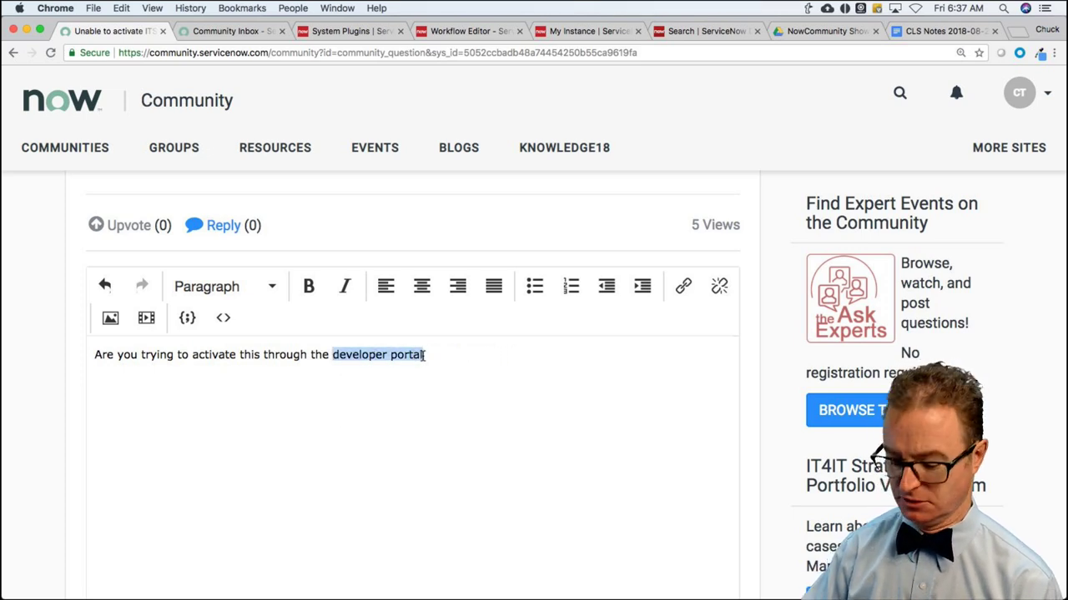
{"action": "key", "text": "super+k"}
{"action": "type", "text": "https://devel"}
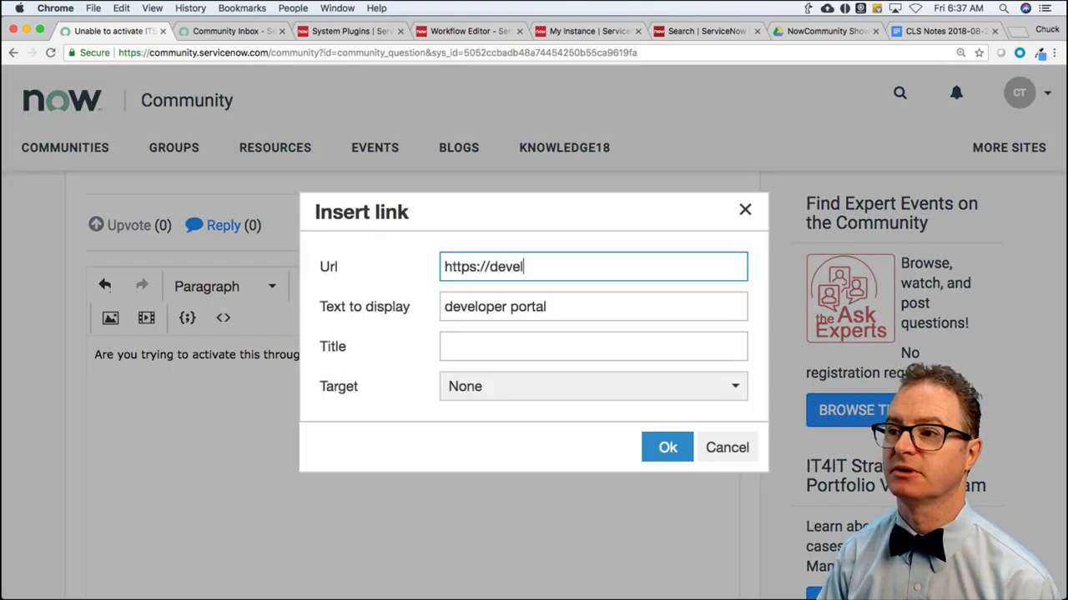
{"action": "type", "text": "oper.service"}
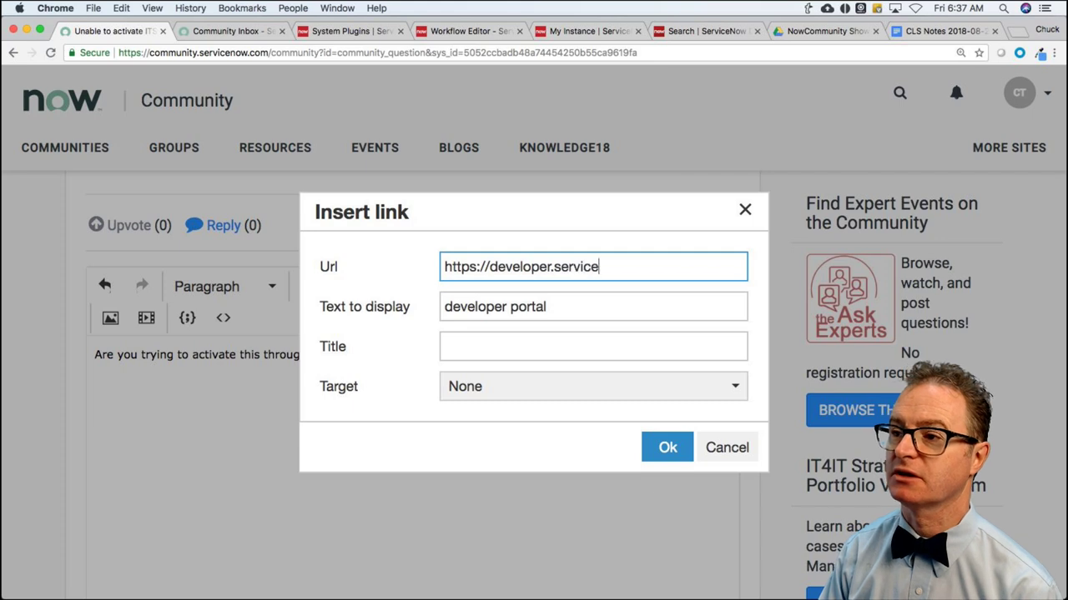
{"action": "type", "text": "now.com"}
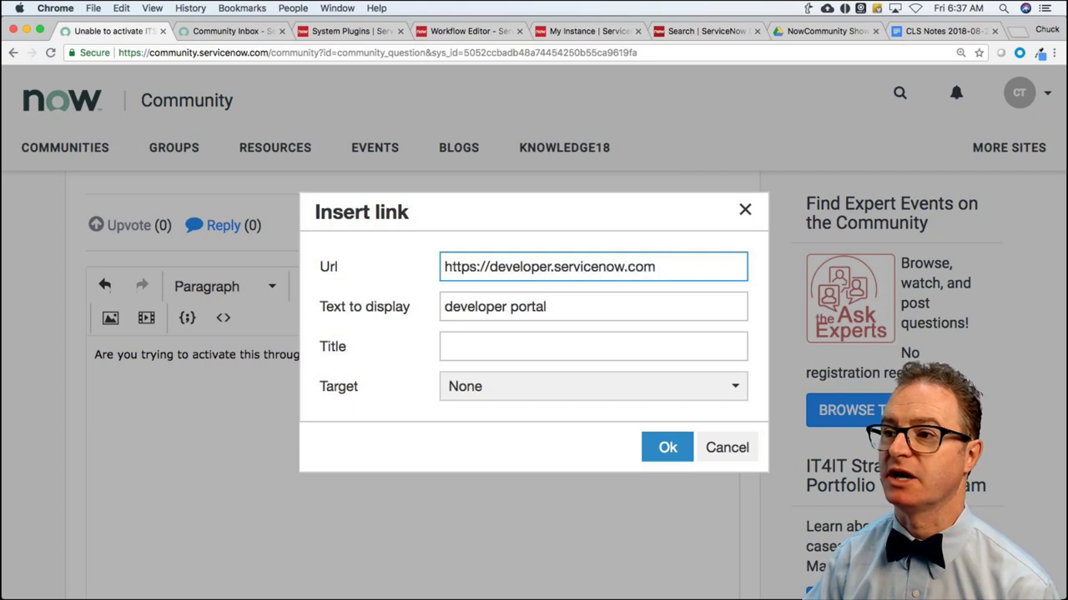
{"action": "left_click", "coordinate": [483, 387]}
{"action": "left_click", "coordinate": [508, 448]}
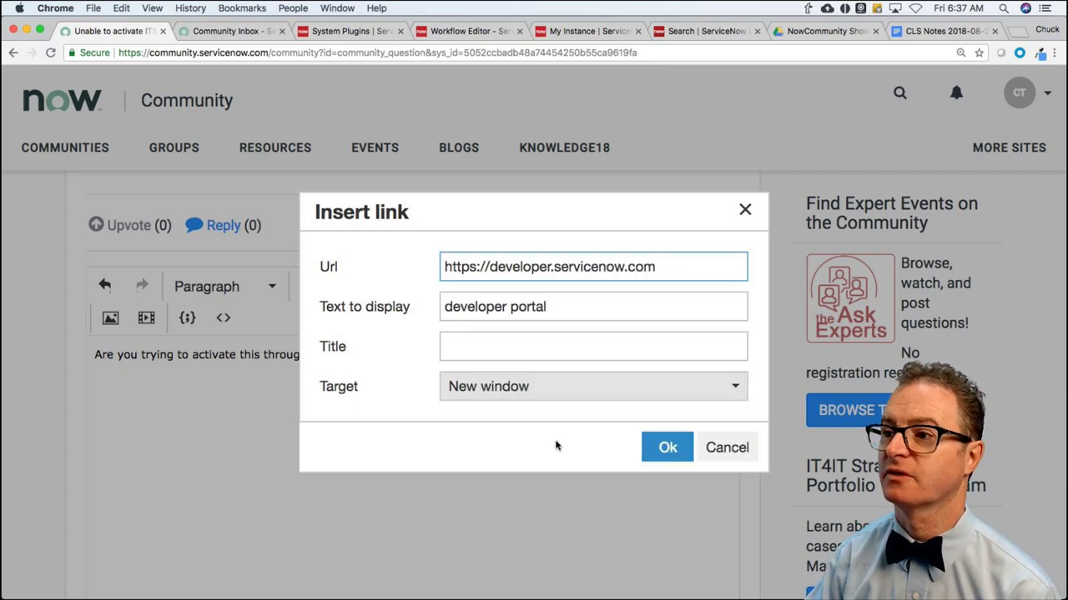
{"action": "left_click", "coordinate": [685, 449]}
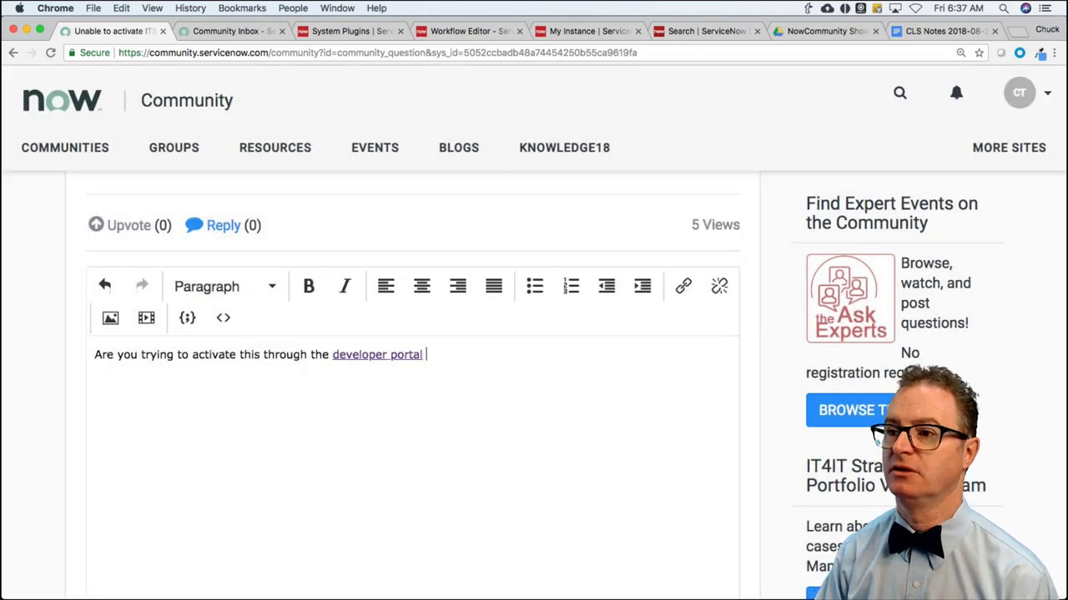
Put "Just checking..." before the question and finish it with "using Manage> Instance, then the menu to activate a plugin?"
{"action": "type", "text": "using Manage"}
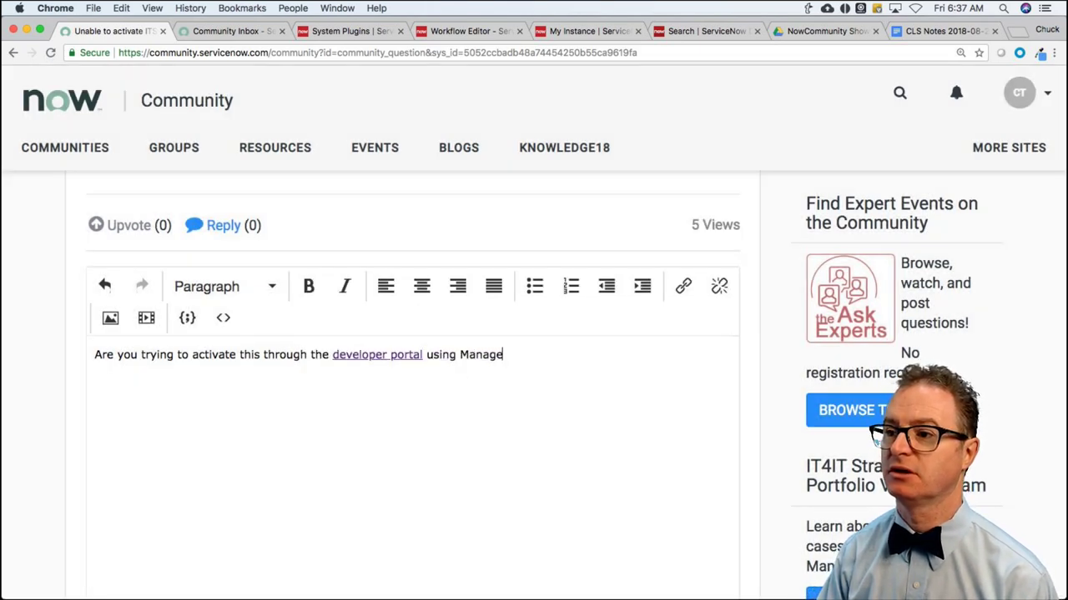
{"action": "type", "text": "> Instance, then pl"}
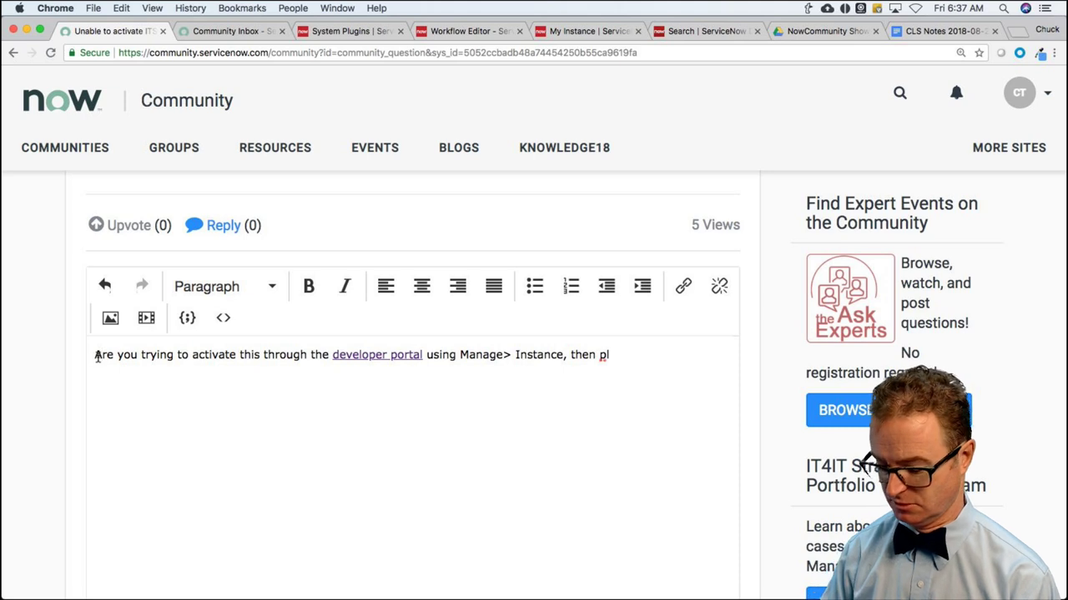
{"action": "type", "text": "Just checking..."}
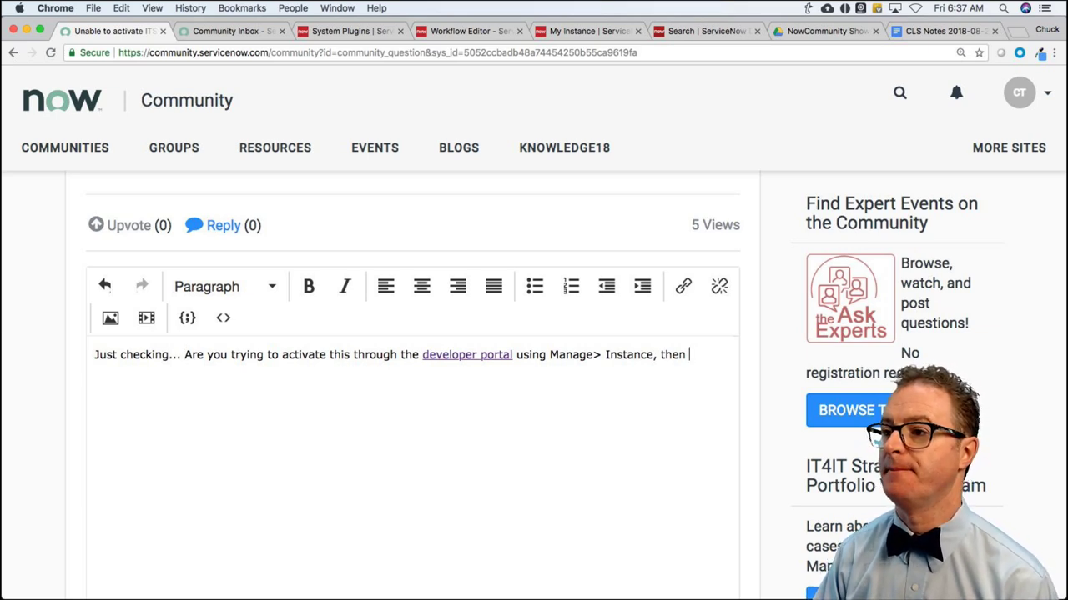
{"action": "type", "text": "menu to activiate a p"}
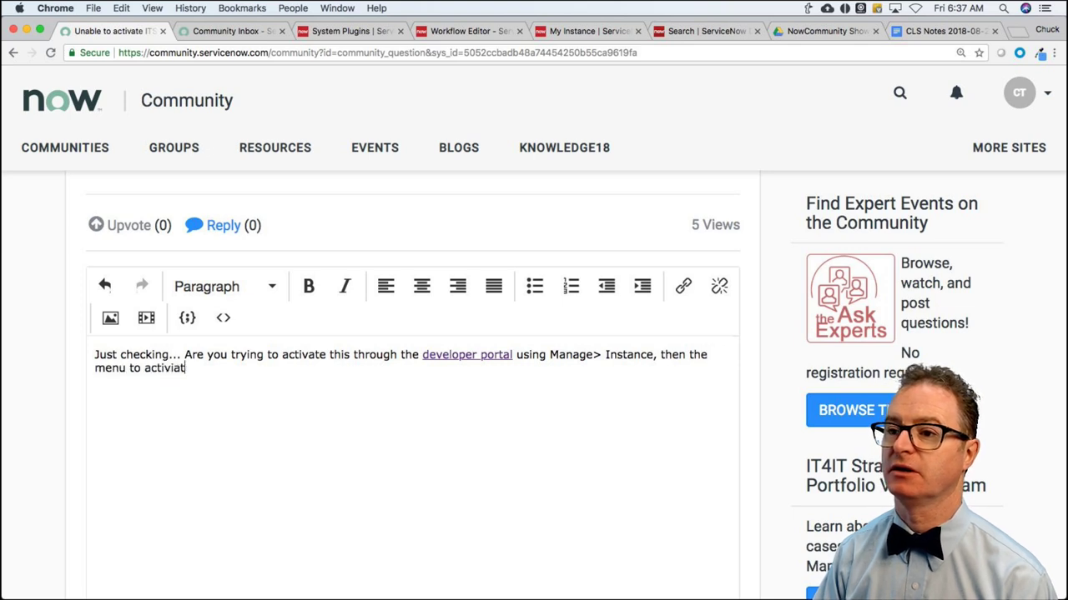
{"action": "key", "text": "BackSpace"}
{"action": "key", "text": "BackSpace"}
{"action": "key", "text": "BackSpace"}
{"action": "key", "text": "BackSpace"}
{"action": "key", "text": "BackSpace"}
{"action": "key", "text": "BackSpace"}
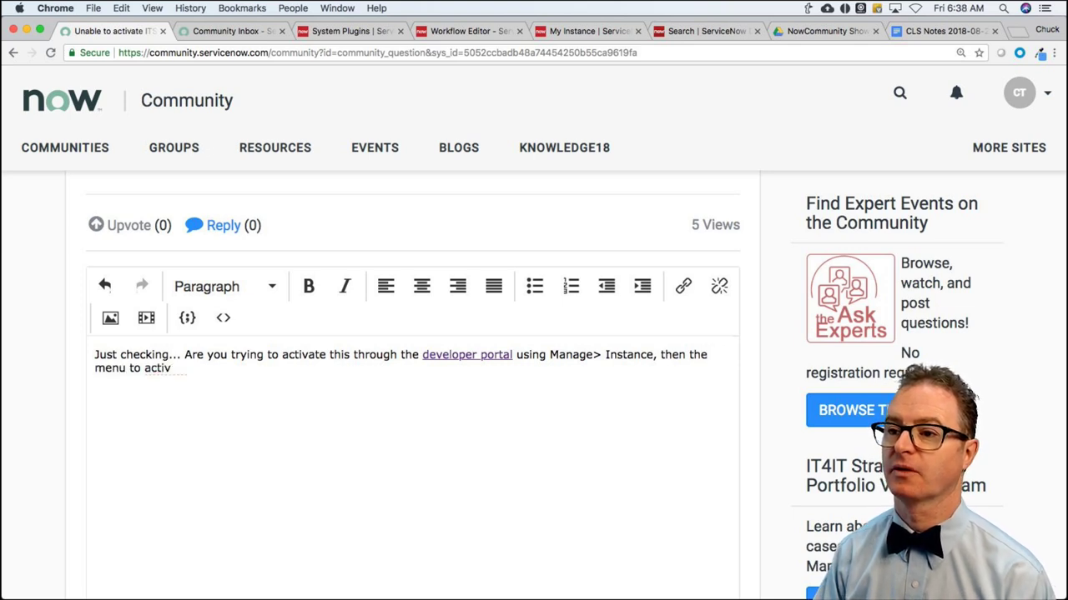
{"action": "type", "text": "ate a plugin"}
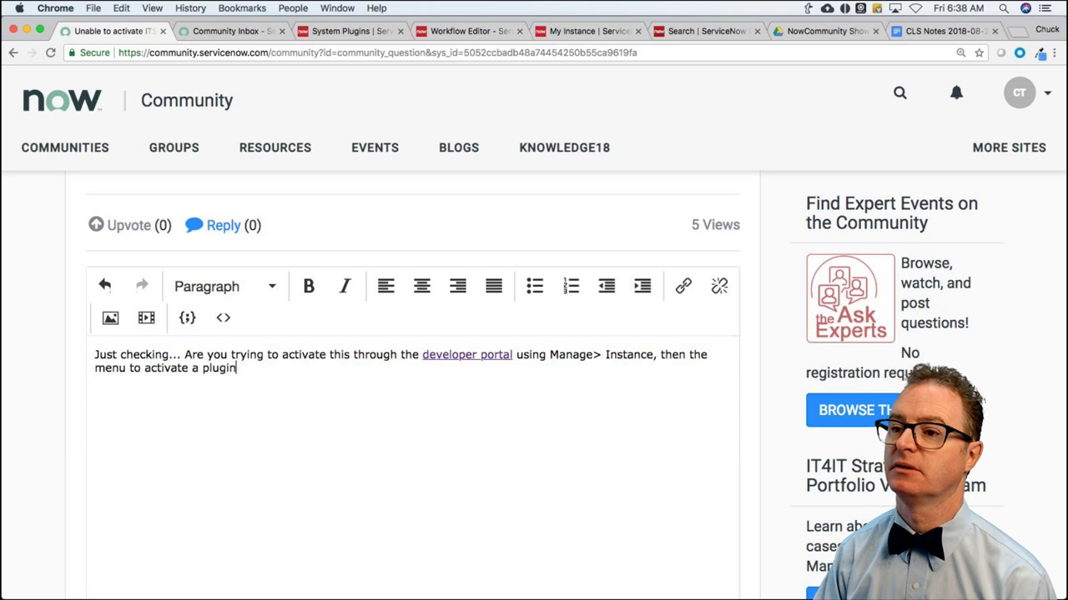
{"action": "type", "text": "?"}
Start a second paragraph in the reply with "Have you activated"
{"action": "key", "text": "Return"}
{"action": "type", "text": "Have you activ"}
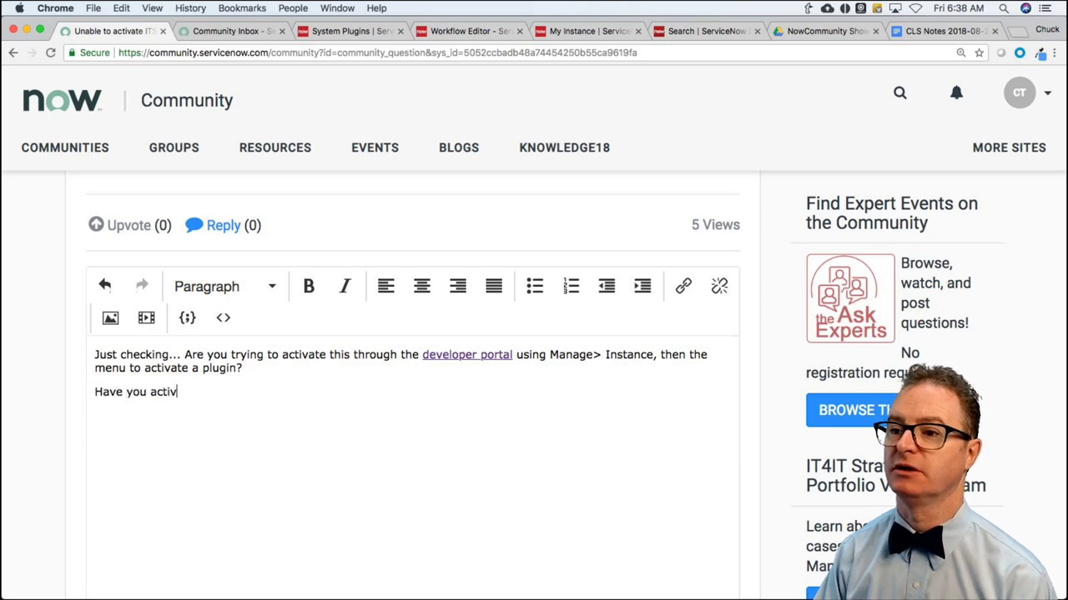
{"action": "type", "text": "iated th"}
{"action": "key", "text": "BackSpace"}
{"action": "key", "text": "BackSpace"}
{"action": "key", "text": "BackSpace"}
{"action": "key", "text": "BackSpace"}
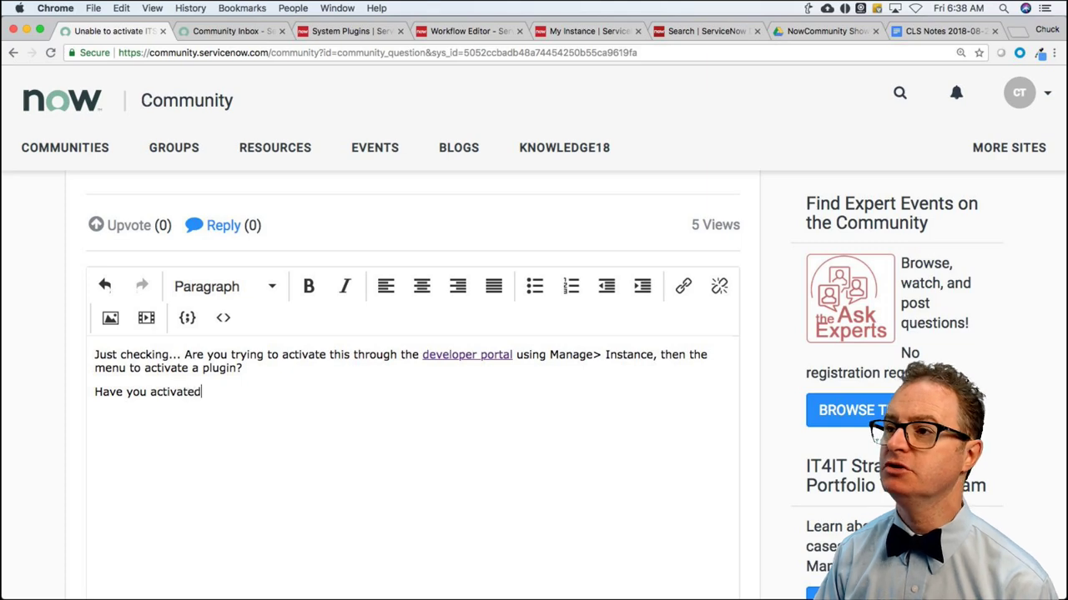
Check the developer portal's Available Plugins list for the plugin that ITSM Virtual Agent Conversations requires and the other Virtual Agent entries
{"action": "left_click", "coordinate": [576, 32]}
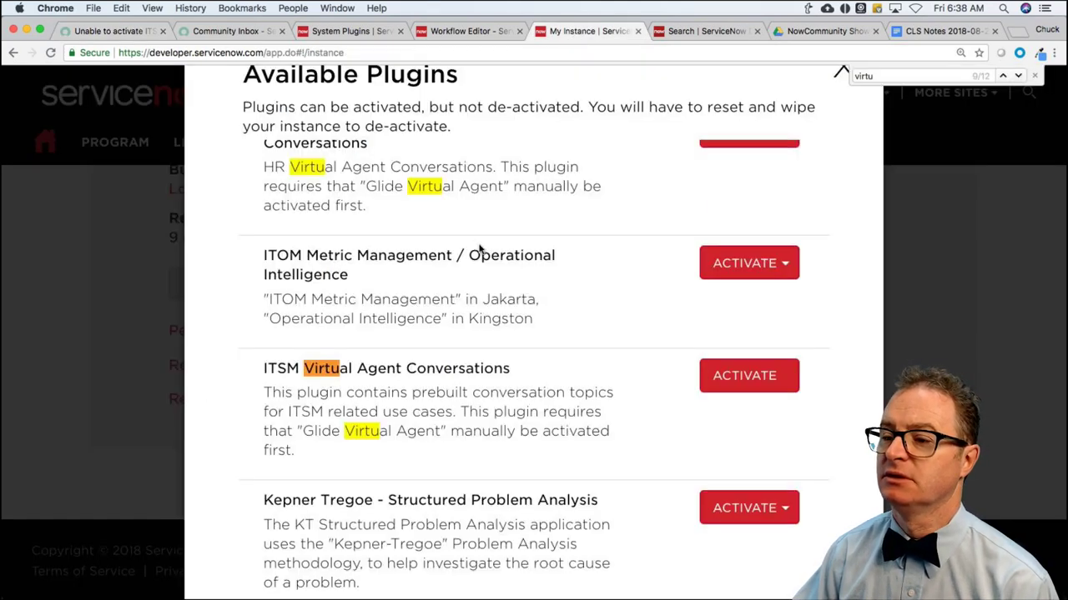
{"action": "scroll", "coordinate": [493, 303], "scroll_direction": "down", "scroll_amount": 3}
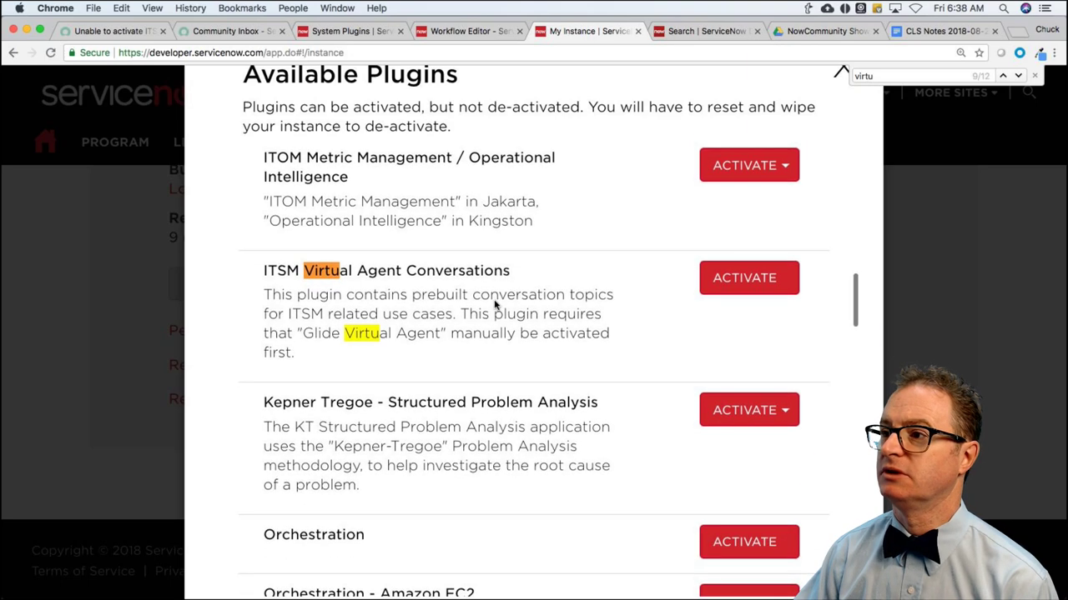
{"action": "scroll", "coordinate": [495, 305], "scroll_direction": "down", "scroll_amount": 8}
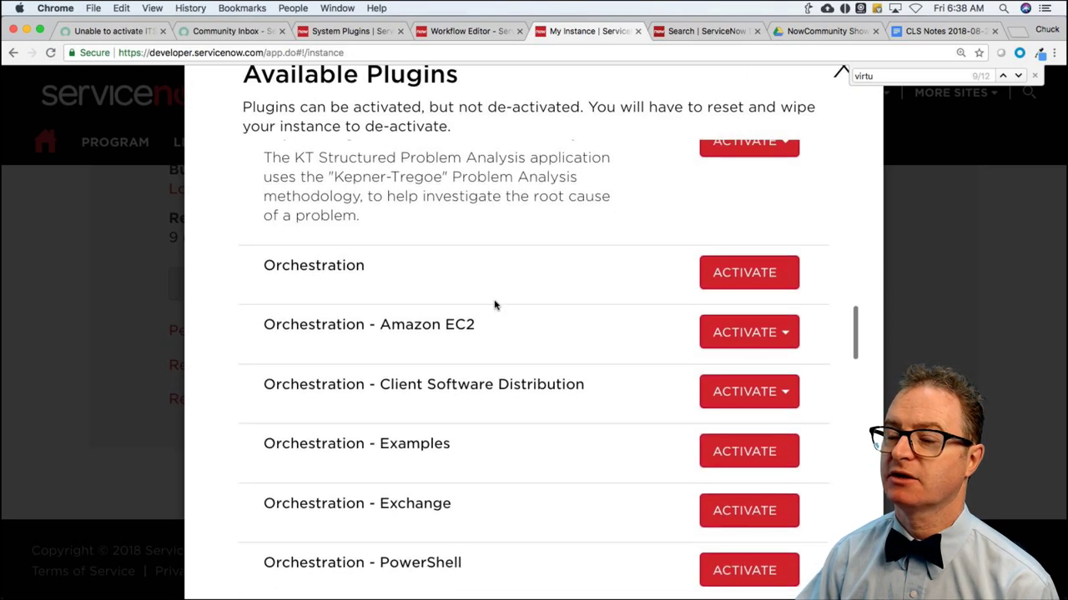
{"action": "scroll", "coordinate": [496, 303], "scroll_direction": "up", "scroll_amount": 9}
{"action": "scroll", "coordinate": [496, 305], "scroll_direction": "up", "scroll_amount": 4}
{"action": "scroll", "coordinate": [495, 306], "scroll_direction": "up", "scroll_amount": 5}
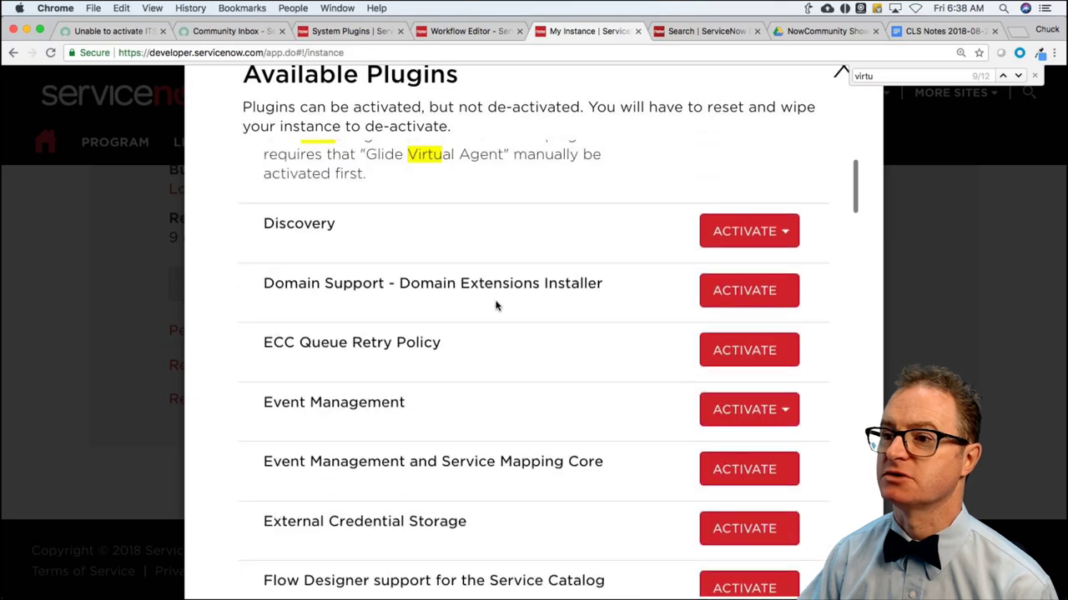
{"action": "scroll", "coordinate": [495, 306], "scroll_direction": "down", "scroll_amount": 2}
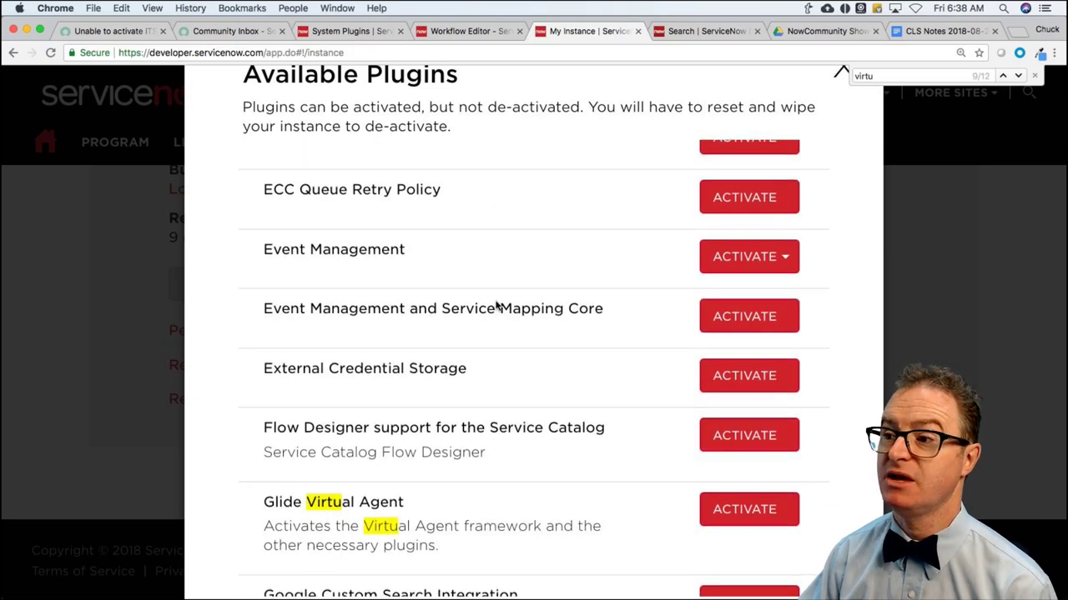
{"action": "scroll", "coordinate": [496, 306], "scroll_direction": "up", "scroll_amount": 4}
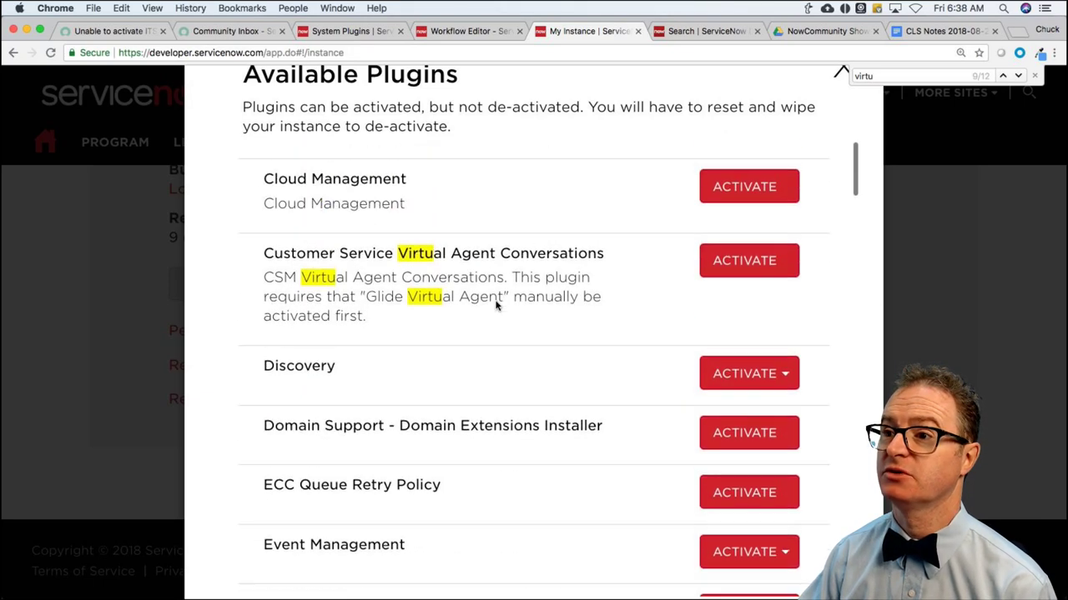
{"action": "scroll", "coordinate": [495, 306], "scroll_direction": "down", "scroll_amount": 8}
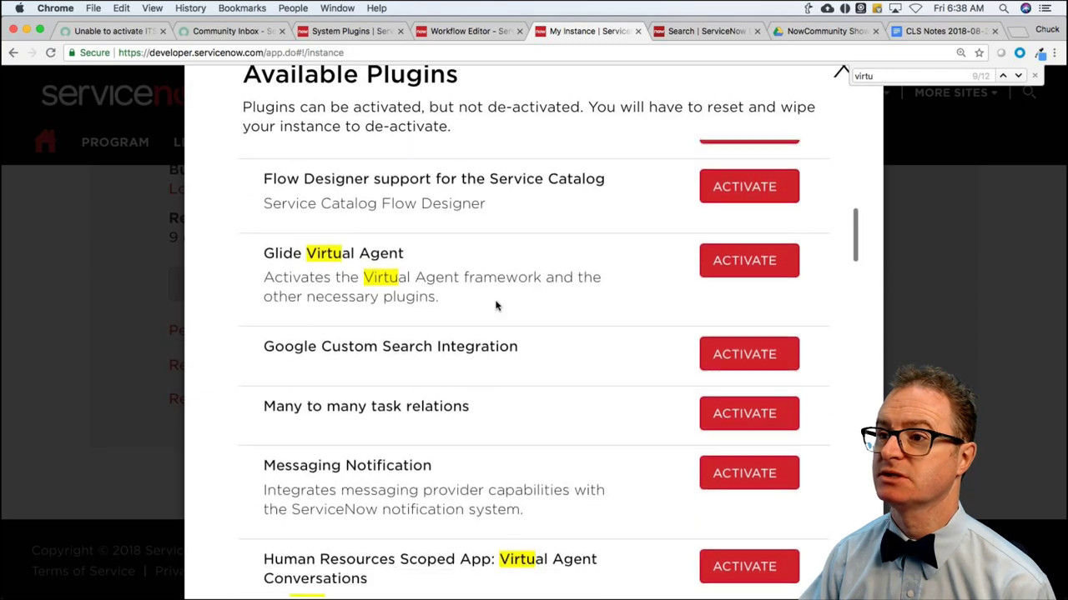
{"action": "scroll", "coordinate": [495, 306], "scroll_direction": "down", "scroll_amount": 5}
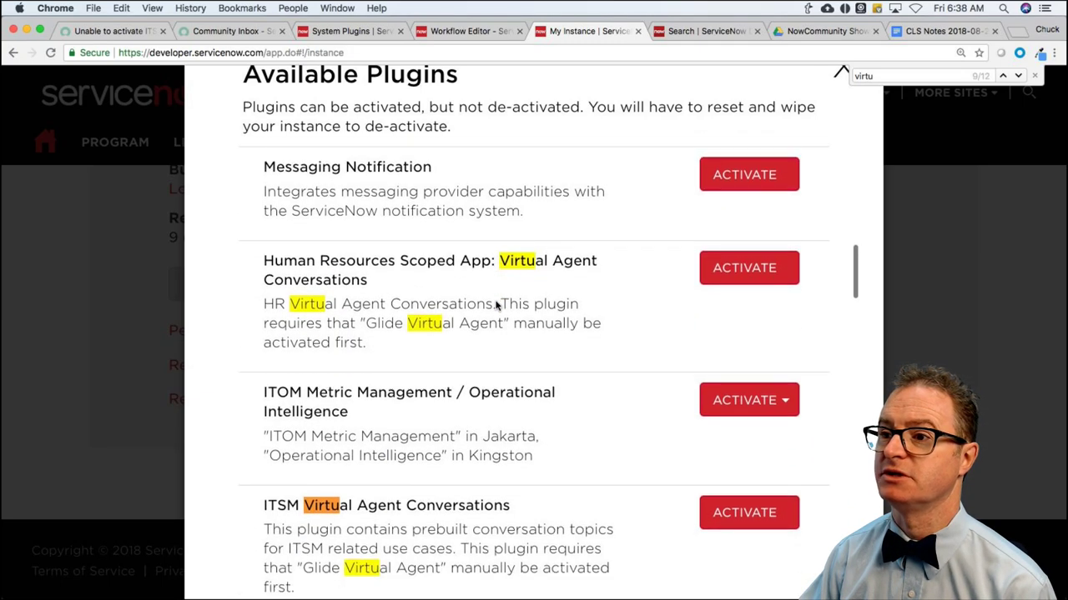
{"action": "scroll", "coordinate": [495, 306], "scroll_direction": "down", "scroll_amount": 10}
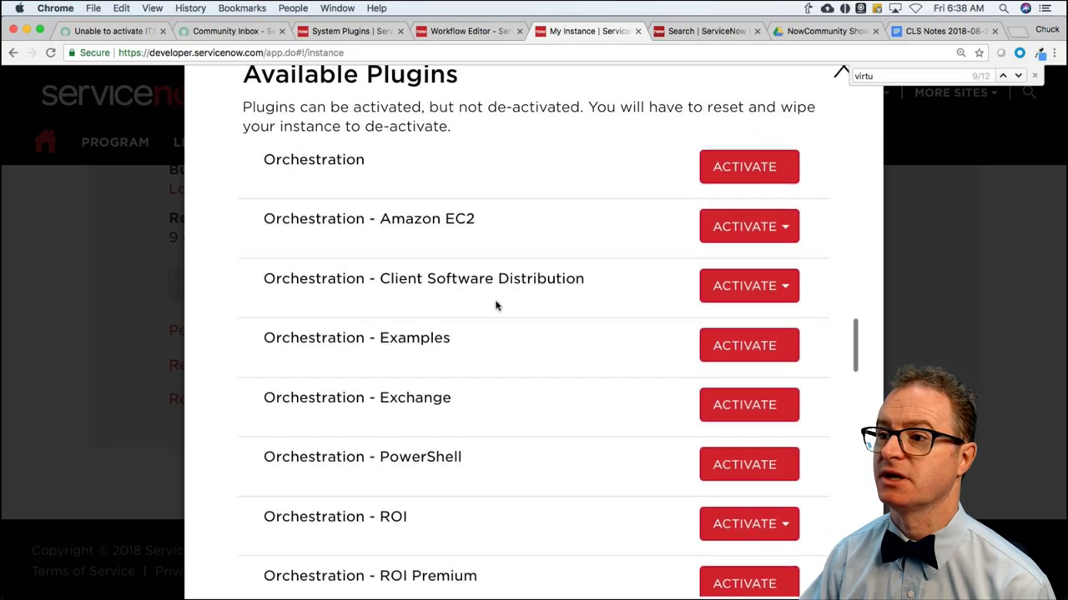
{"action": "scroll", "coordinate": [495, 307], "scroll_direction": "down", "scroll_amount": 5}
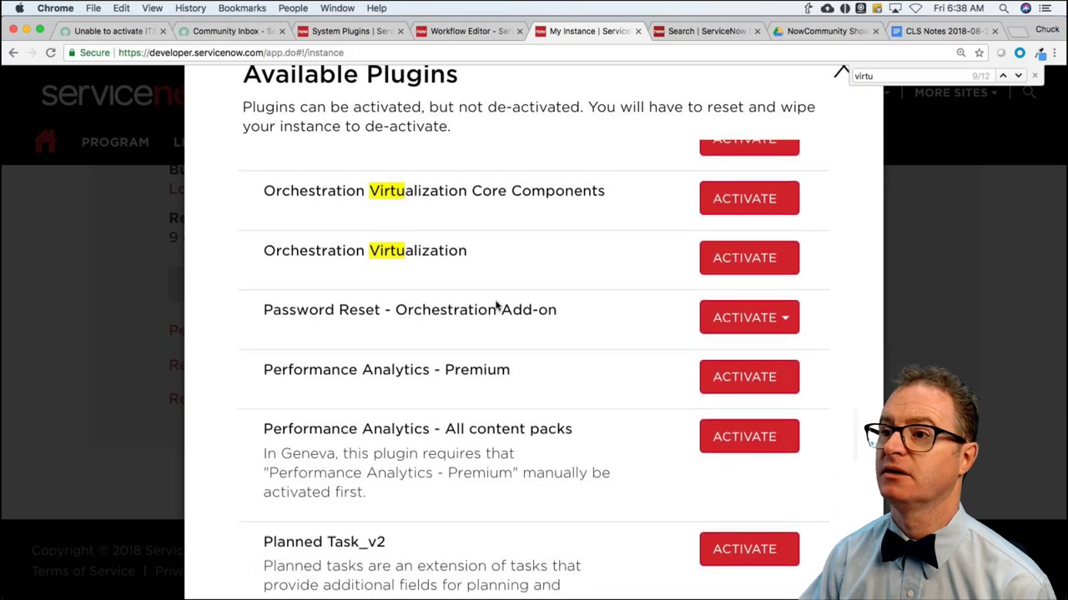
{"action": "scroll", "coordinate": [477, 299], "scroll_direction": "down", "scroll_amount": 1}
{"action": "scroll", "coordinate": [447, 298], "scroll_direction": "down", "scroll_amount": 5}
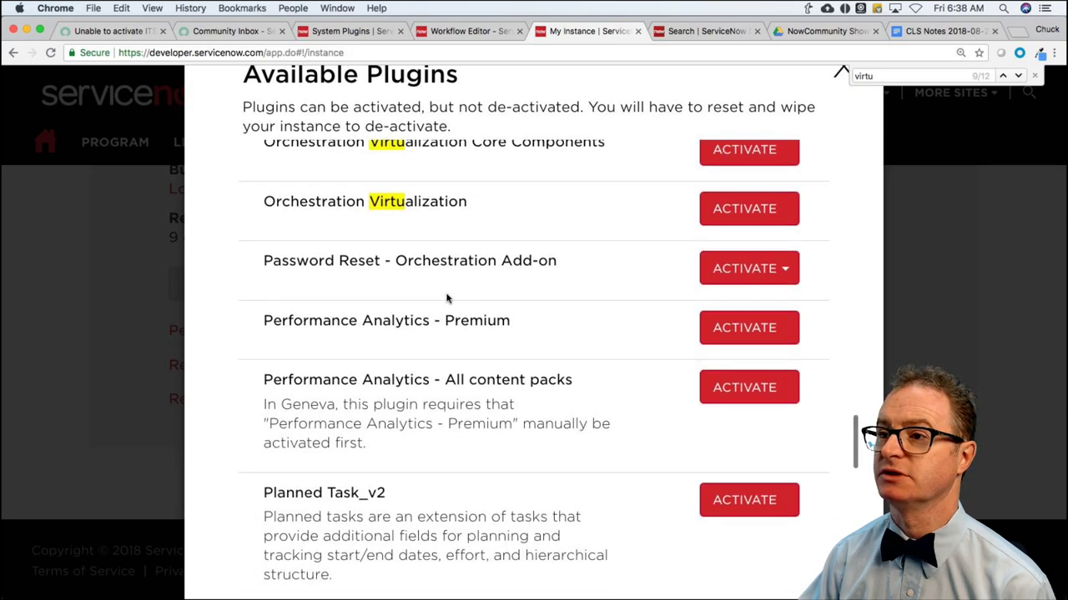
{"action": "scroll", "coordinate": [446, 298], "scroll_direction": "down", "scroll_amount": 7}
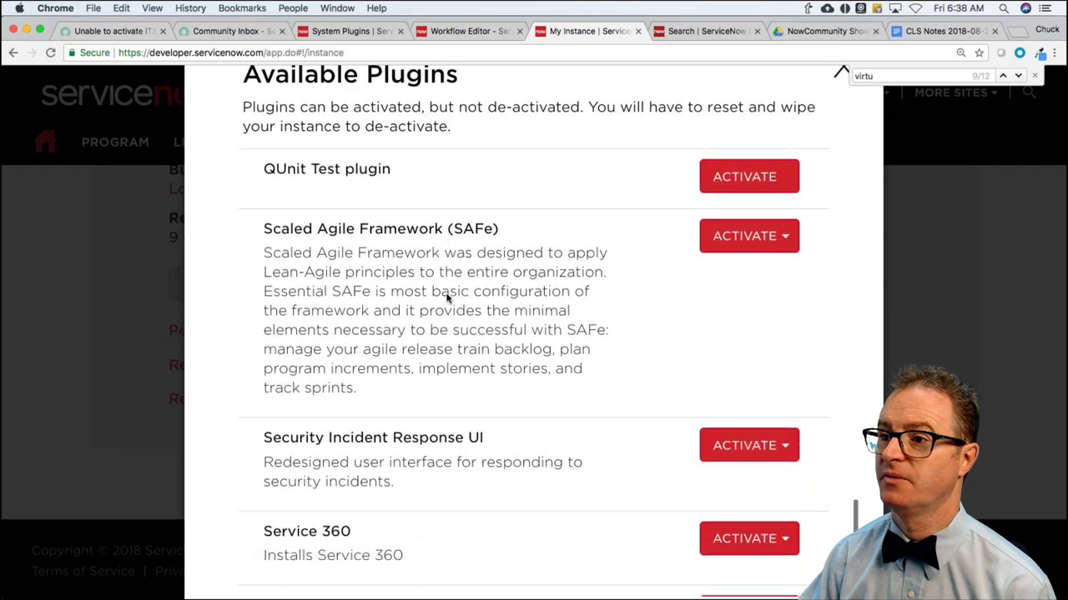
{"action": "scroll", "coordinate": [446, 297], "scroll_direction": "up", "scroll_amount": 8}
{"action": "scroll", "coordinate": [446, 297], "scroll_direction": "up", "scroll_amount": 15}
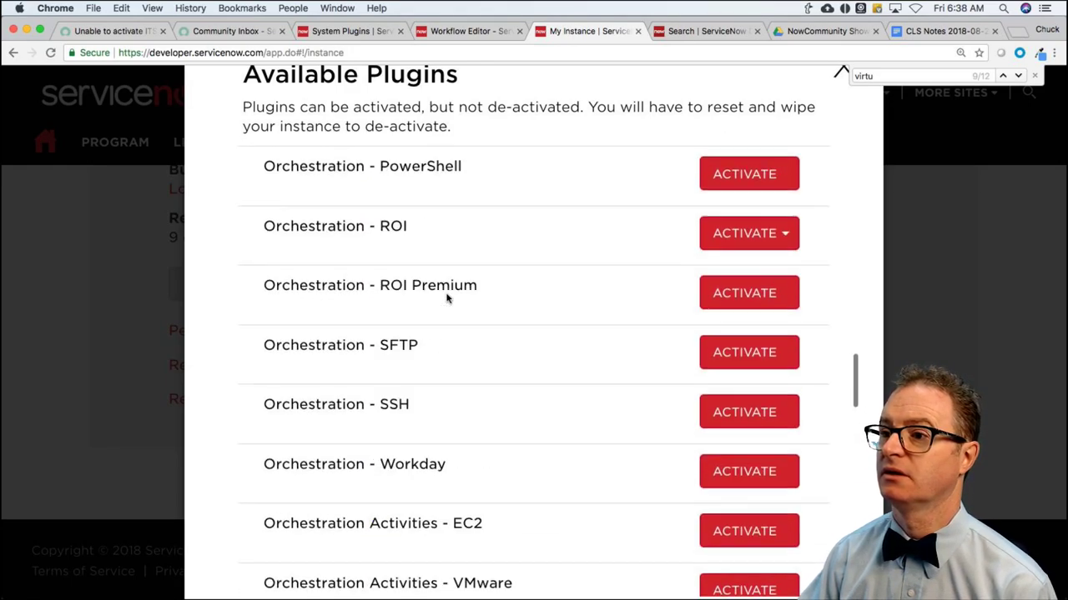
{"action": "scroll", "coordinate": [446, 298], "scroll_direction": "up", "scroll_amount": 2}
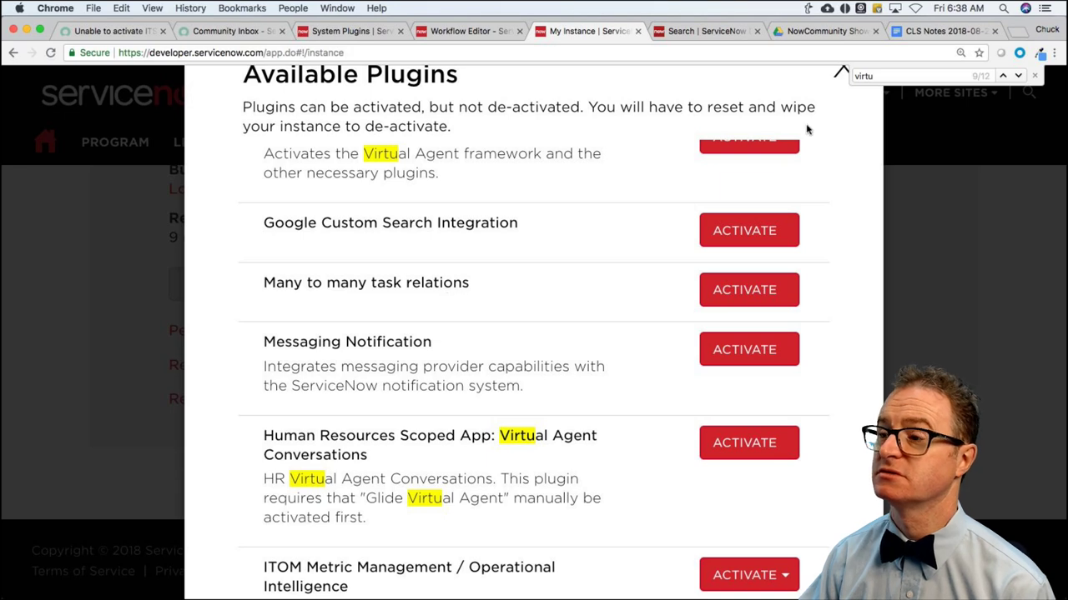
{"action": "scroll", "coordinate": [456, 381], "scroll_direction": "up", "scroll_amount": 2}
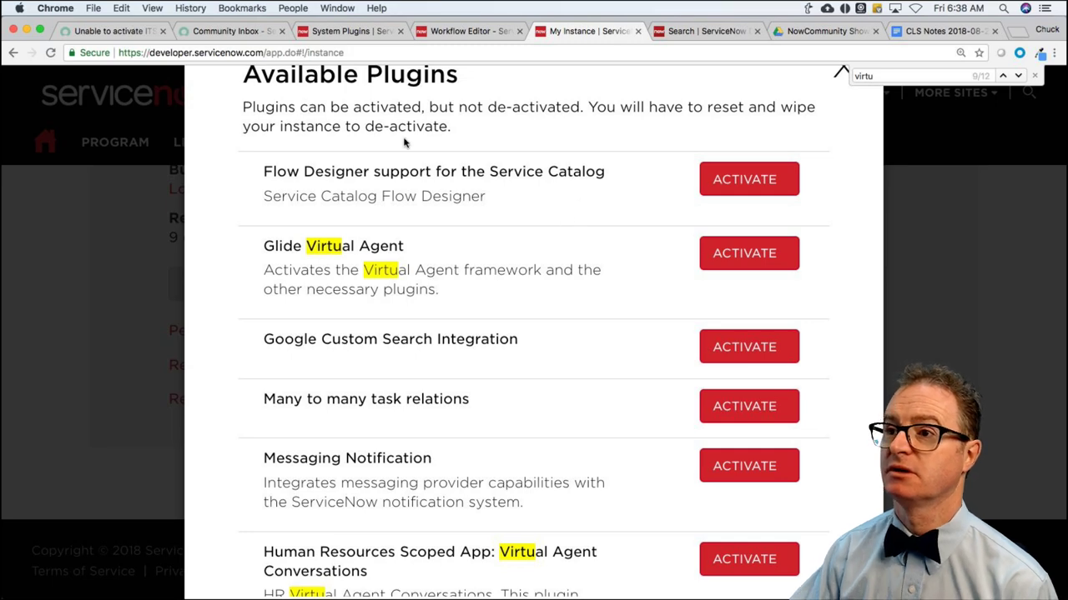
Continue the reply's second paragraph with "Glide Virtual Agent first? That looks like the base VA framework."
{"action": "left_click", "coordinate": [121, 33]}
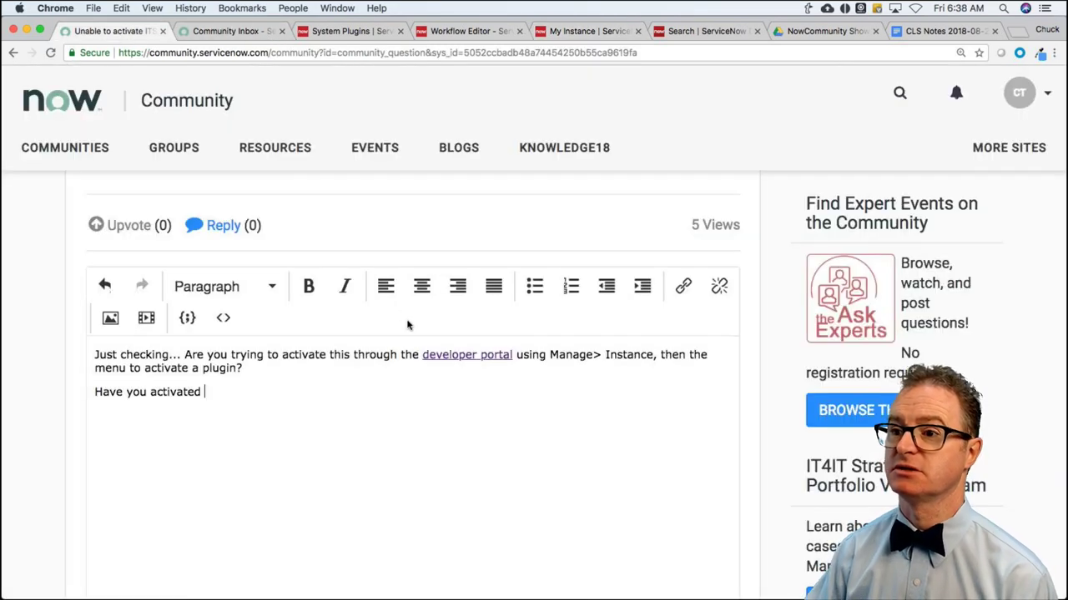
{"action": "type", "text": "G"}
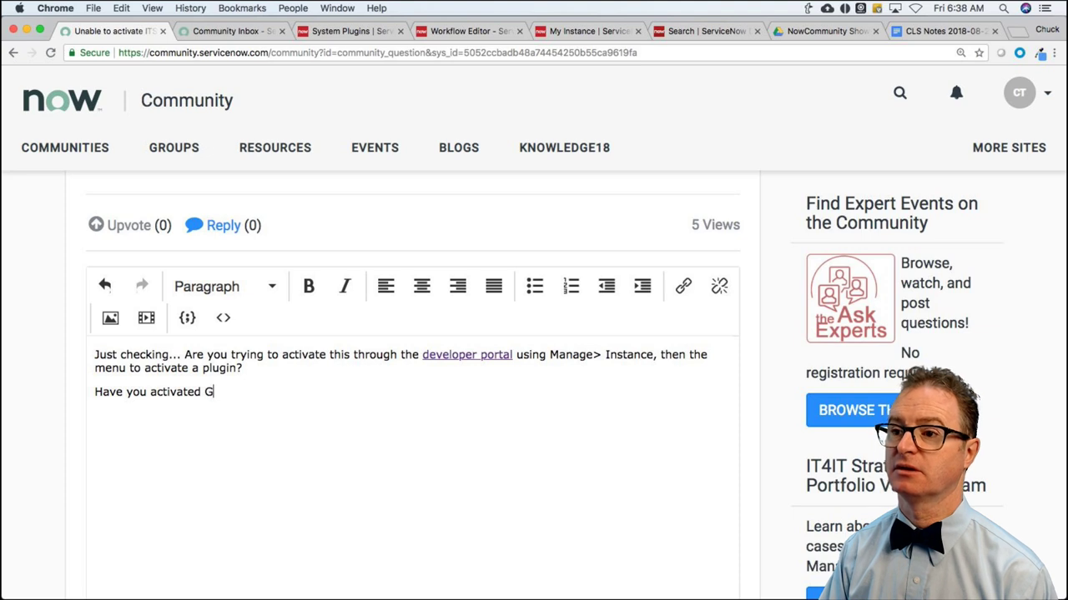
{"action": "type", "text": "lide Virtual Agen"}
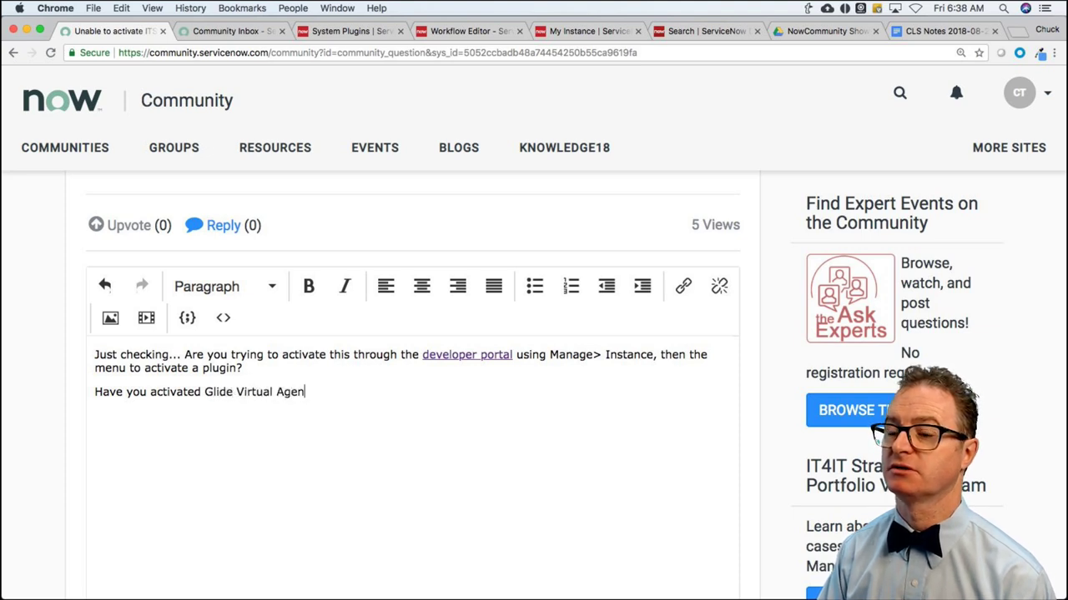
{"action": "type", "text": "t first? T"}
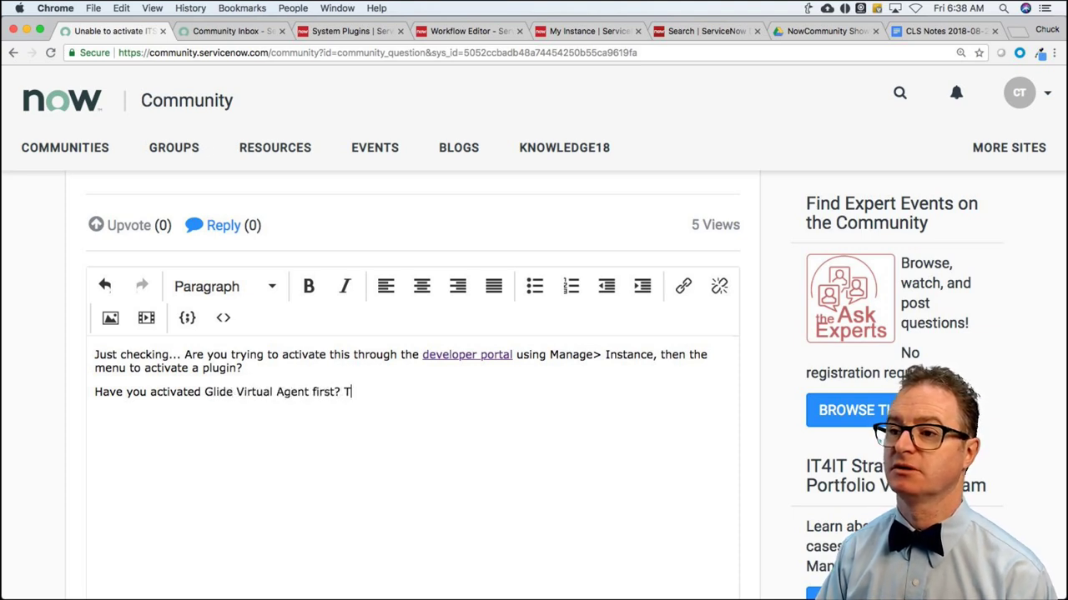
{"action": "type", "text": "hat looks like the "}
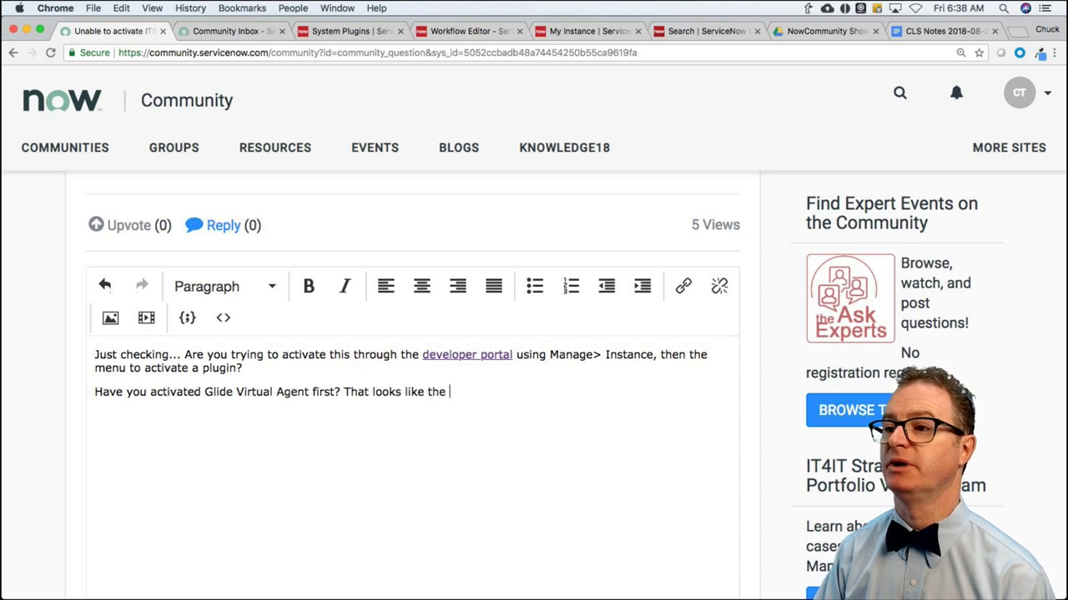
{"action": "type", "text": "base VA"}
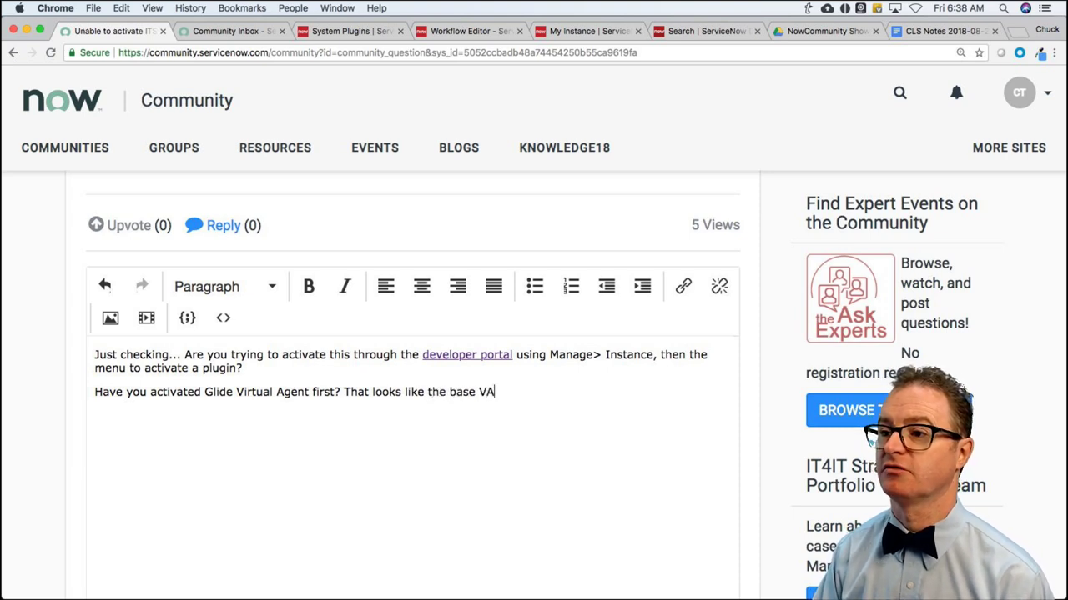
{"action": "type", "text": " framework"}
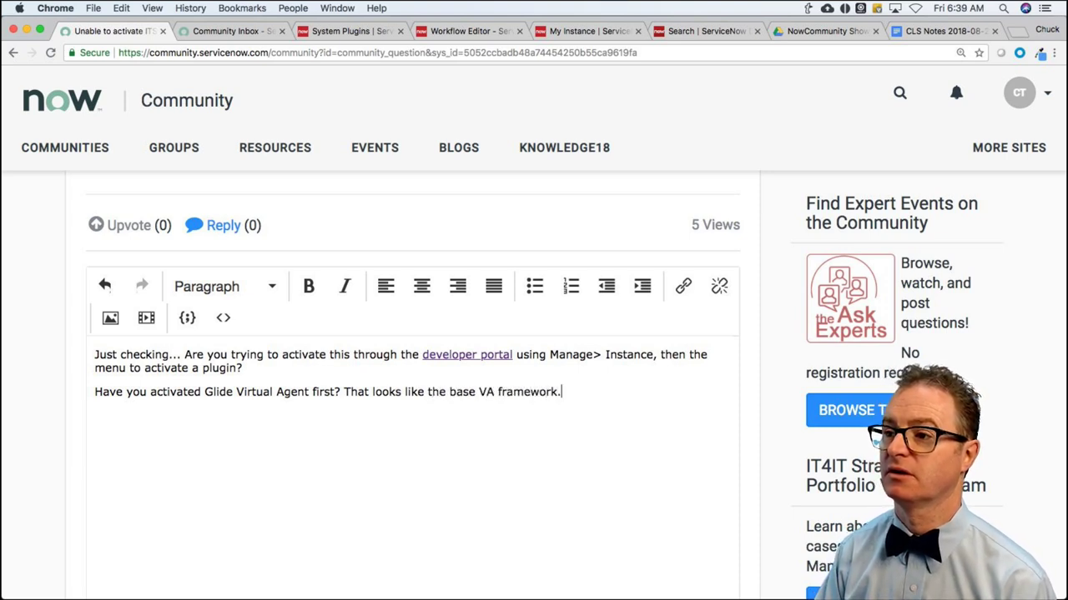
Finish the reply with "I'd try that first and then the ITSM stuff second." and post it
{"action": "type", "text": ". I'd tr"}
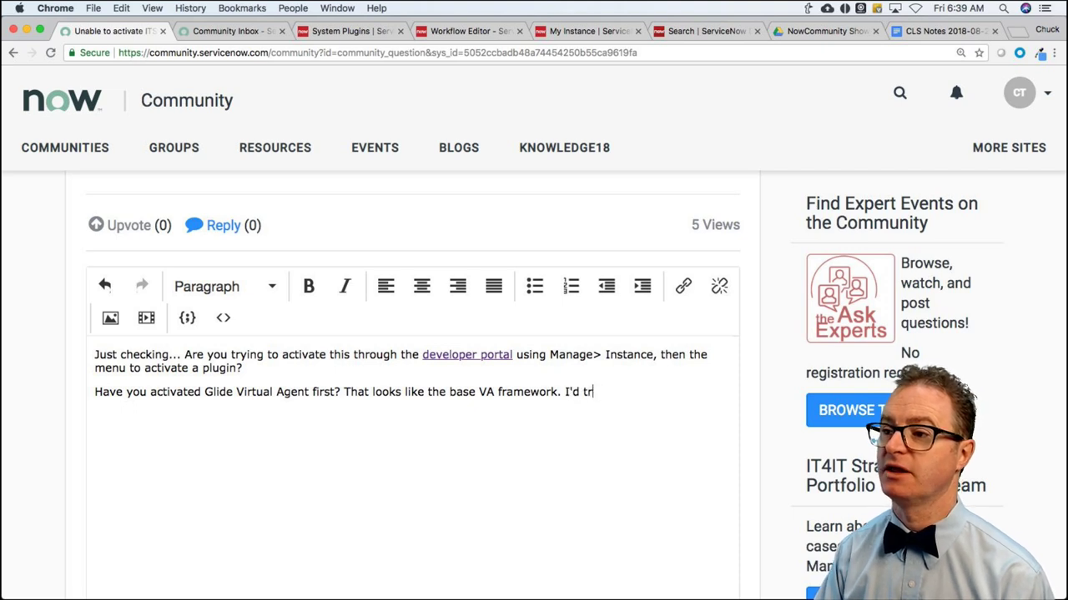
{"action": "type", "text": "y that first and th"}
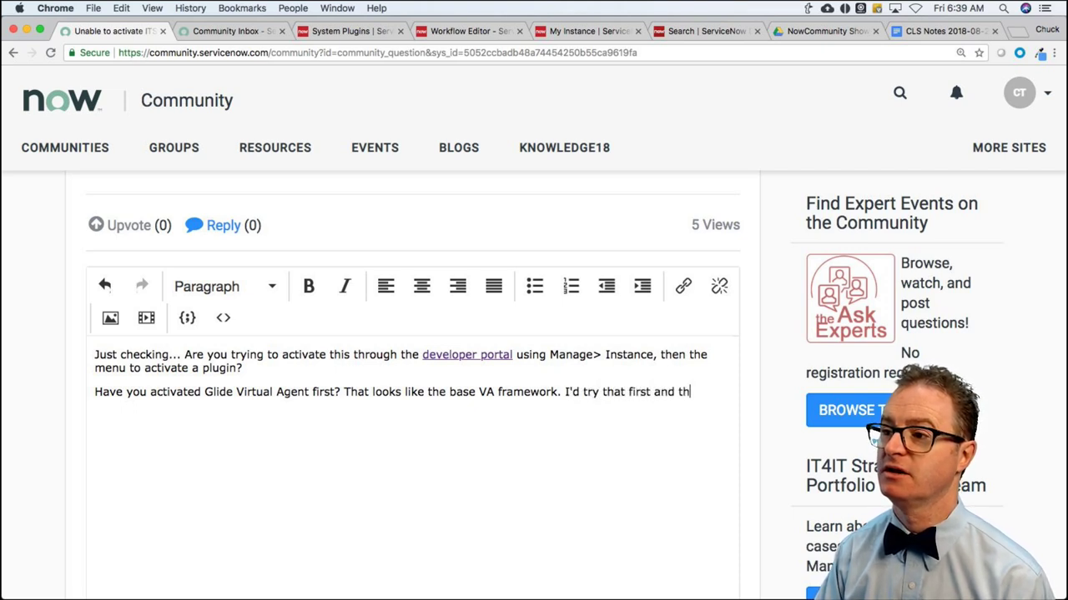
{"action": "type", "text": "en th"}
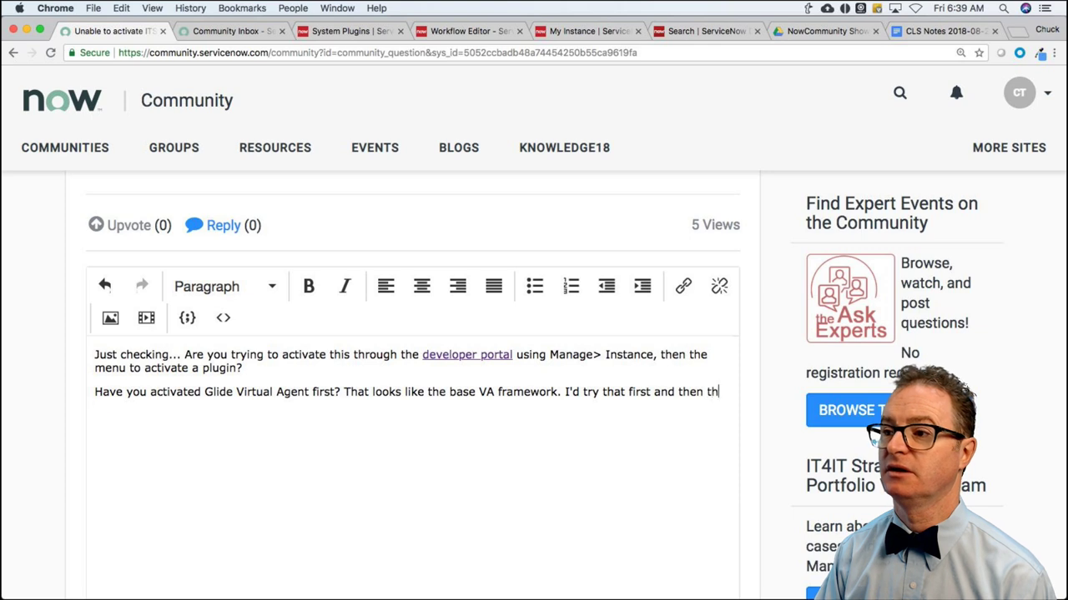
{"action": "type", "text": "e ITSM st"}
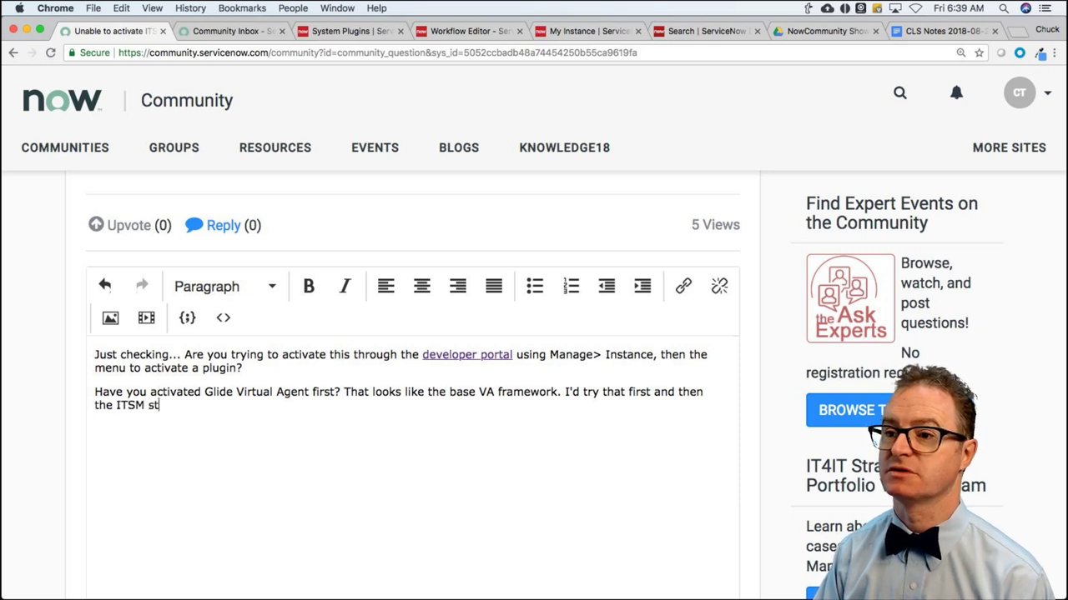
{"action": "type", "text": "uff second."}
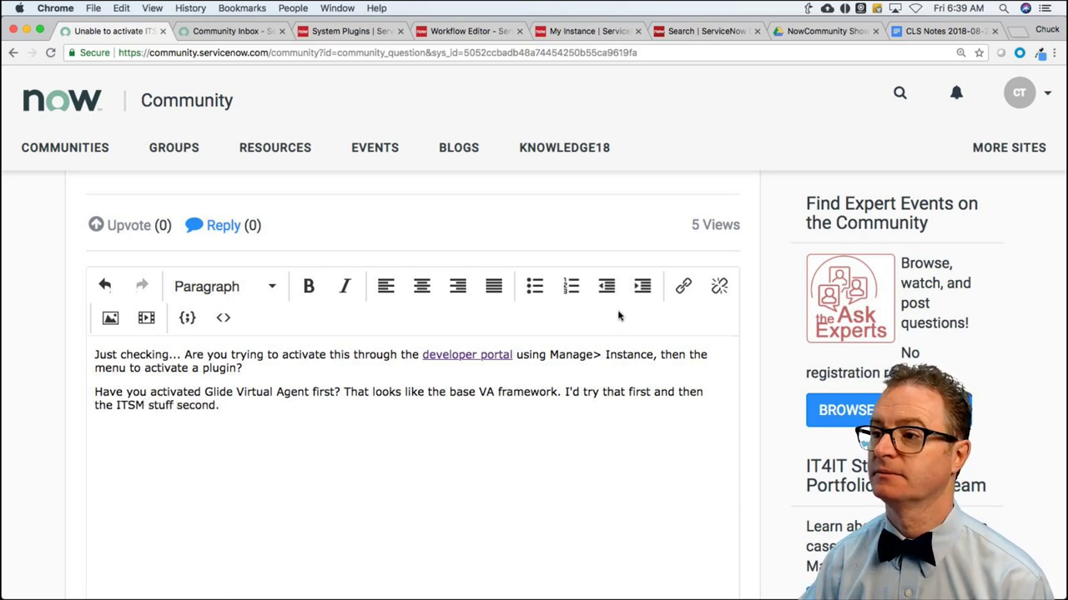
{"action": "scroll", "coordinate": [751, 333], "scroll_direction": "down", "scroll_amount": 5}
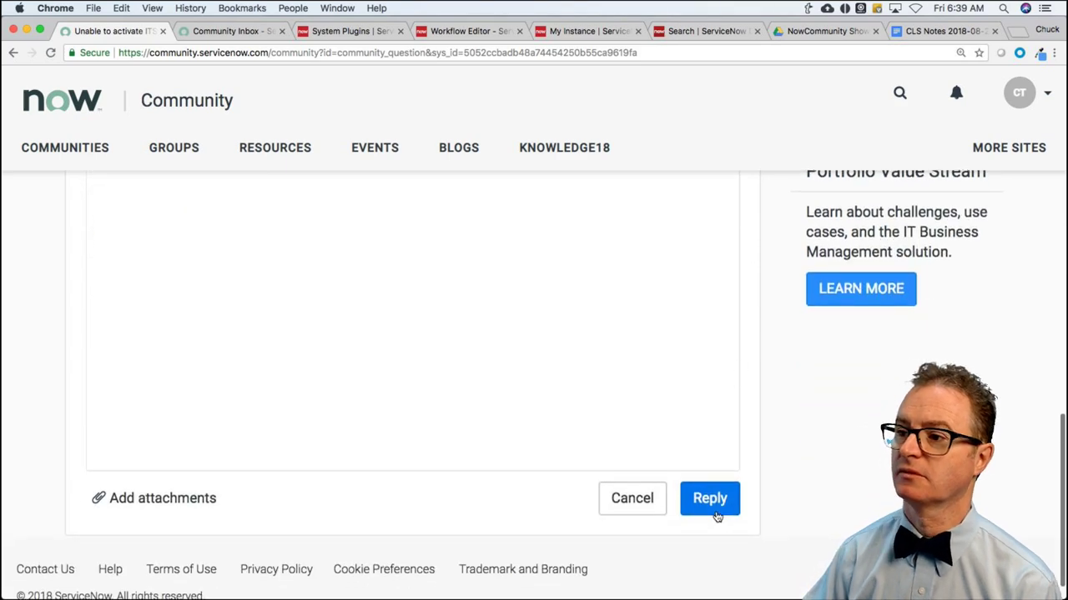
{"action": "left_click", "coordinate": [710, 500]}
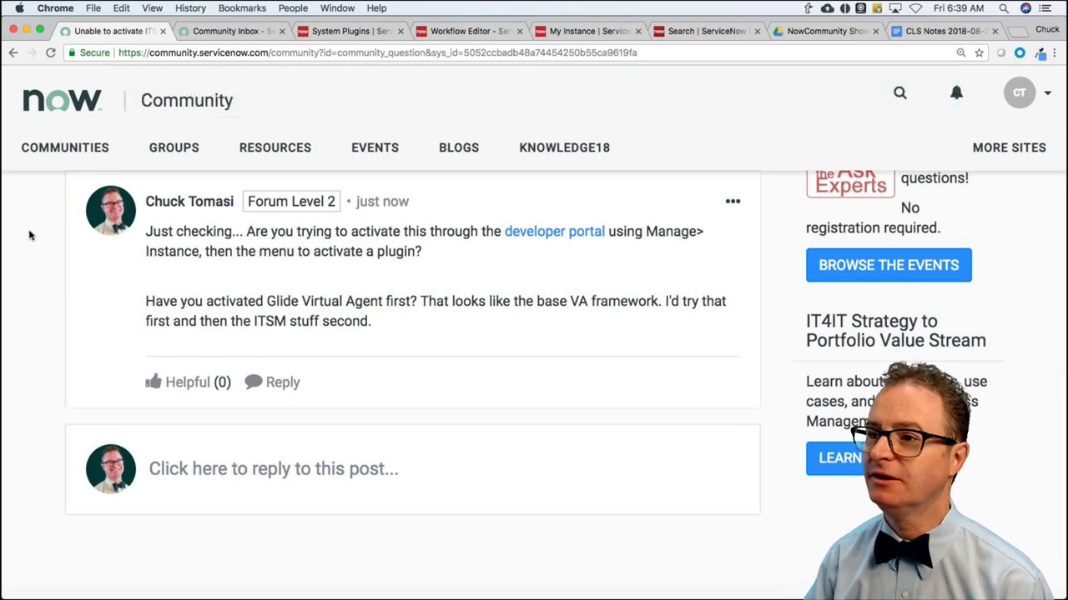
Return to the Community home page and open the "Workflow activity Error" question from the content list in a new tab
{"action": "left_click", "coordinate": [84, 102]}
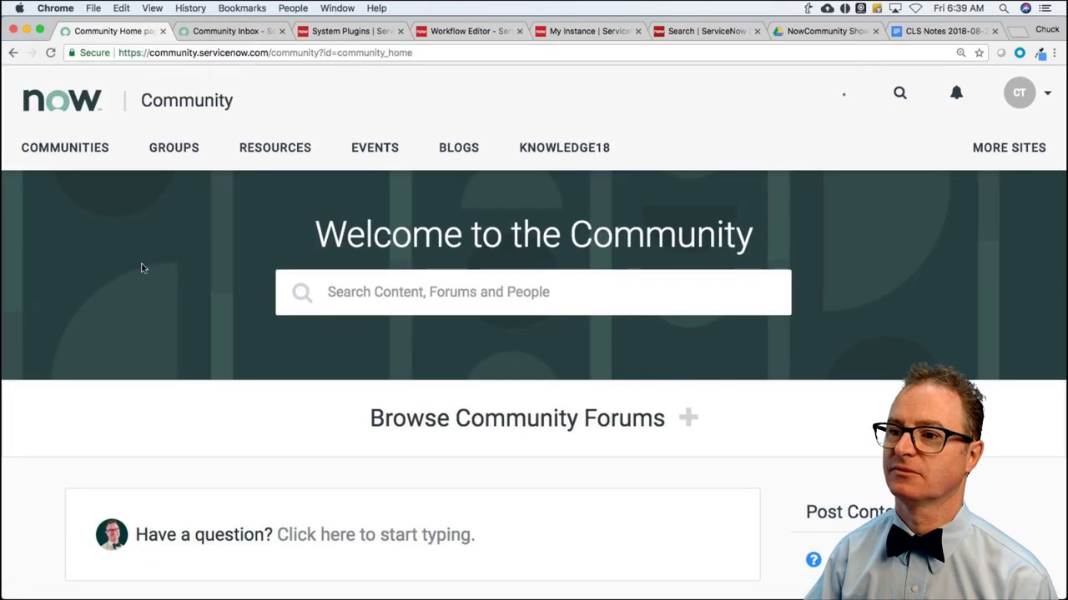
{"action": "scroll", "coordinate": [167, 292], "scroll_direction": "down", "scroll_amount": 3}
{"action": "scroll", "coordinate": [179, 310], "scroll_direction": "down", "scroll_amount": 3}
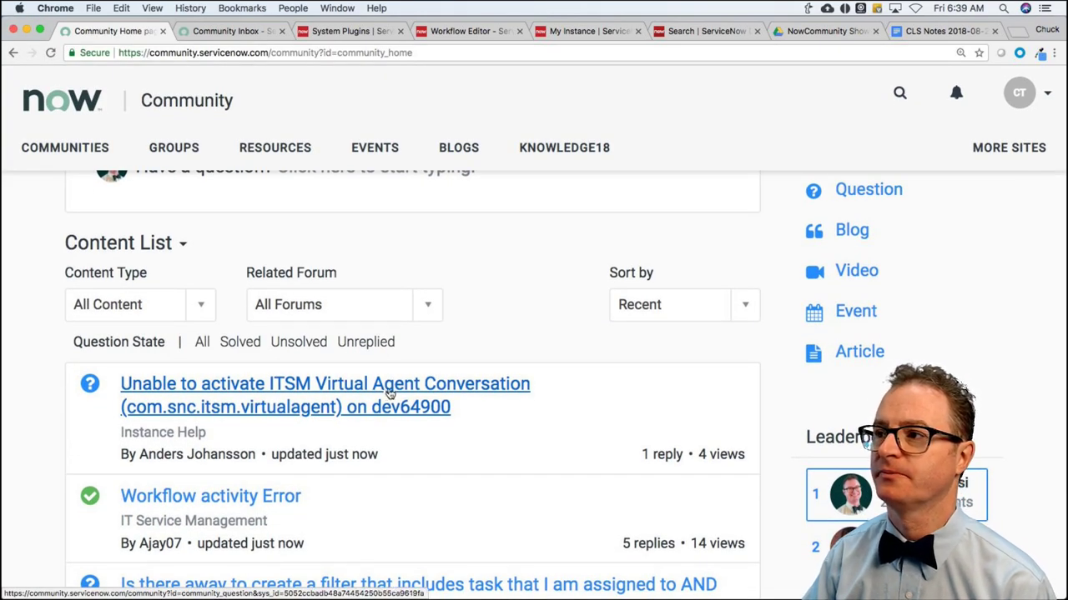
{"action": "left_click", "coordinate": [389, 394]}
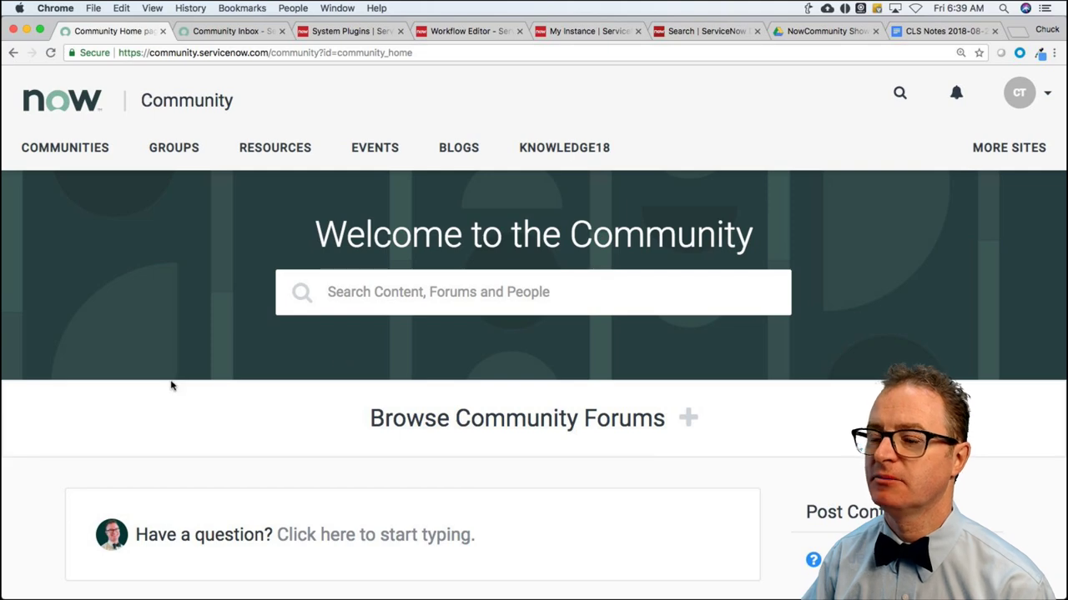
{"action": "scroll", "coordinate": [138, 448], "scroll_direction": "down", "scroll_amount": 5}
{"action": "scroll", "coordinate": [135, 448], "scroll_direction": "down", "scroll_amount": 2}
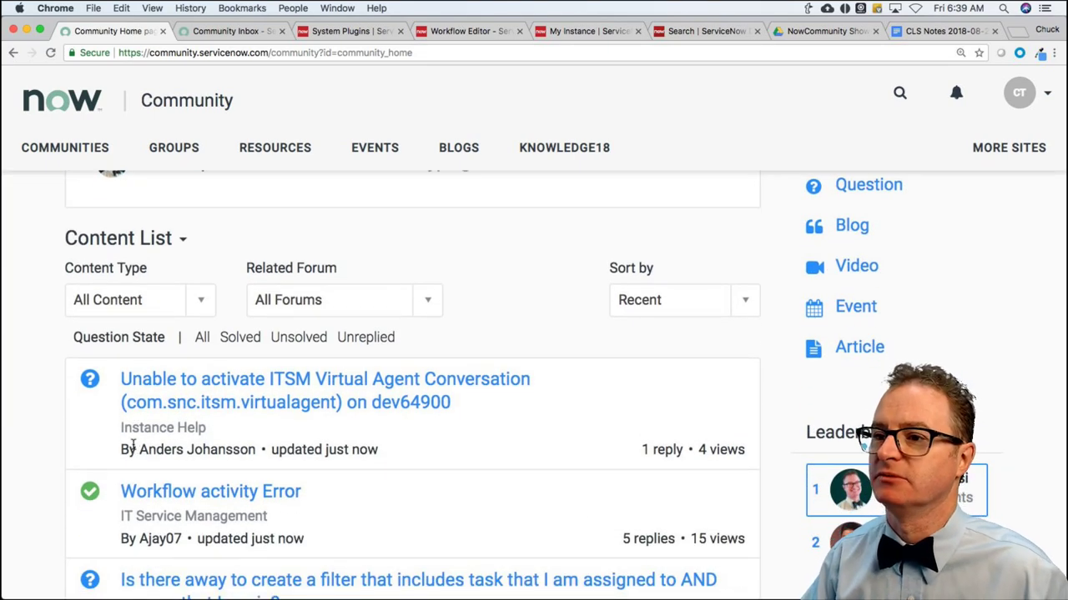
{"action": "scroll", "coordinate": [298, 440], "scroll_direction": "down", "scroll_amount": 2}
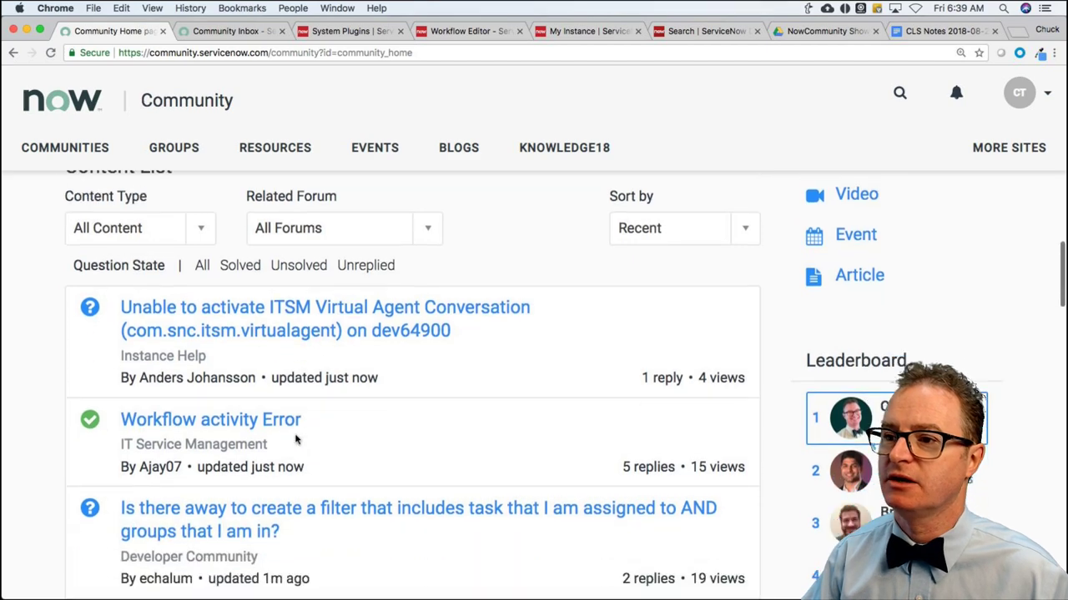
{"action": "scroll", "coordinate": [295, 440], "scroll_direction": "down", "scroll_amount": 1}
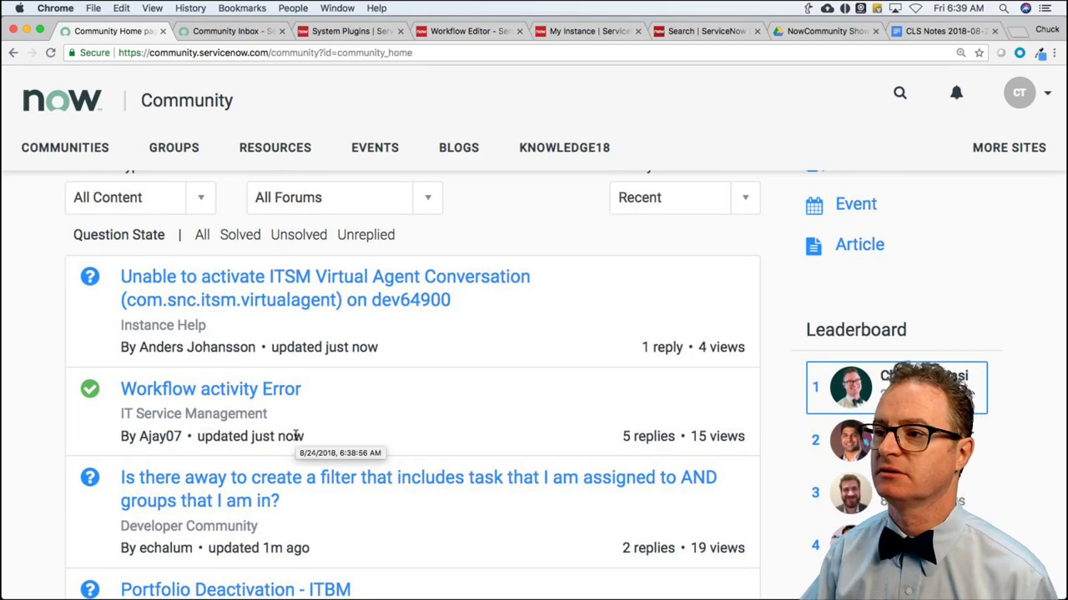
{"action": "left_click", "coordinate": [279, 393], "text": "super"}
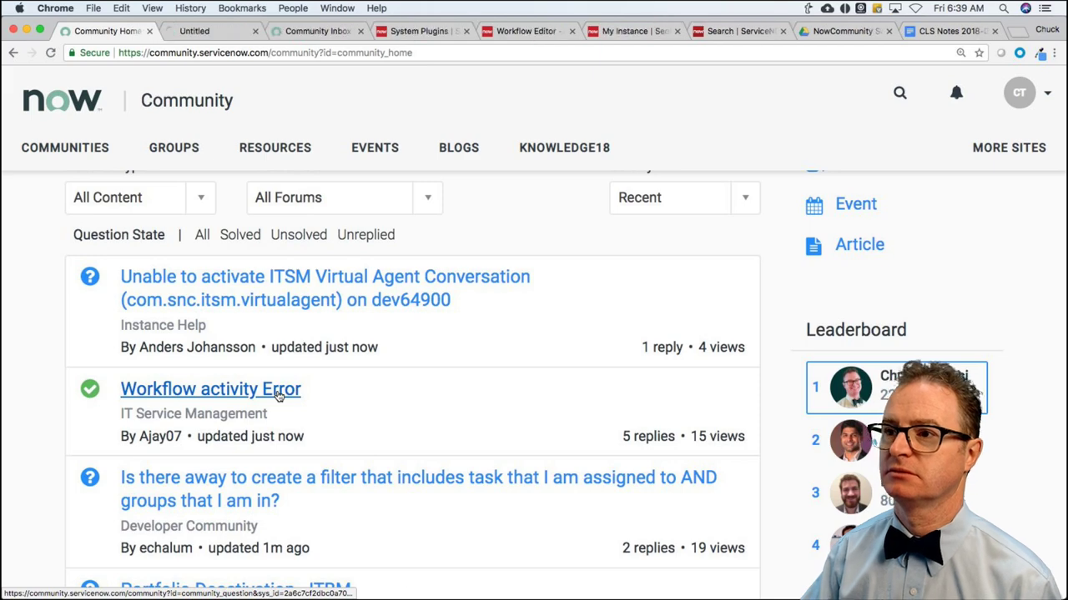
{"action": "left_click", "coordinate": [209, 30]}
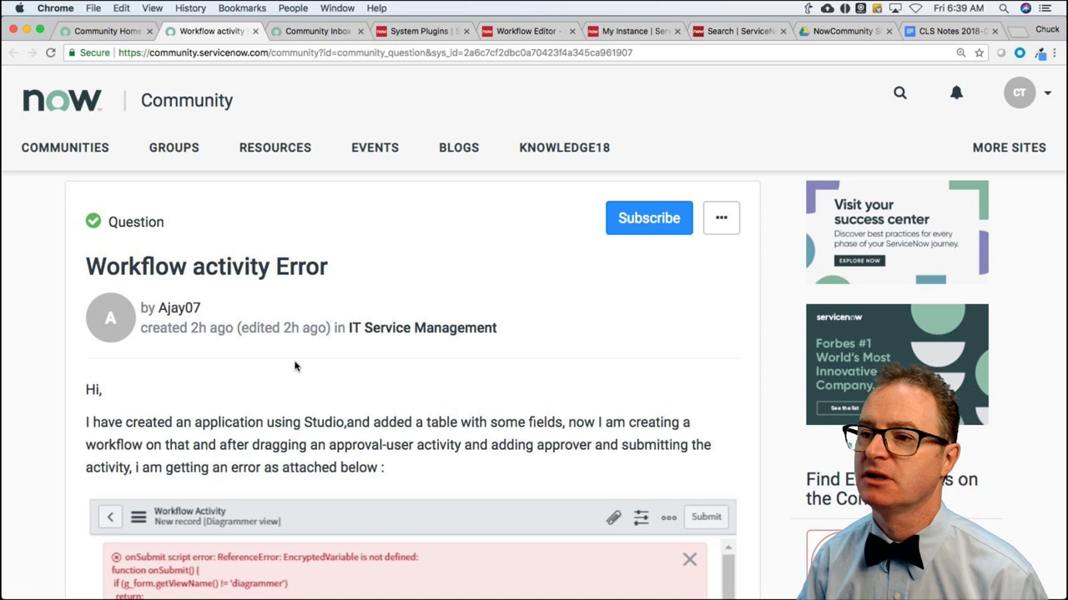
Read the "Workflow activity Error" question, its onSubmit script error, the accepted solution and the other replies
{"action": "scroll", "coordinate": [264, 412], "scroll_direction": "down", "scroll_amount": 1}
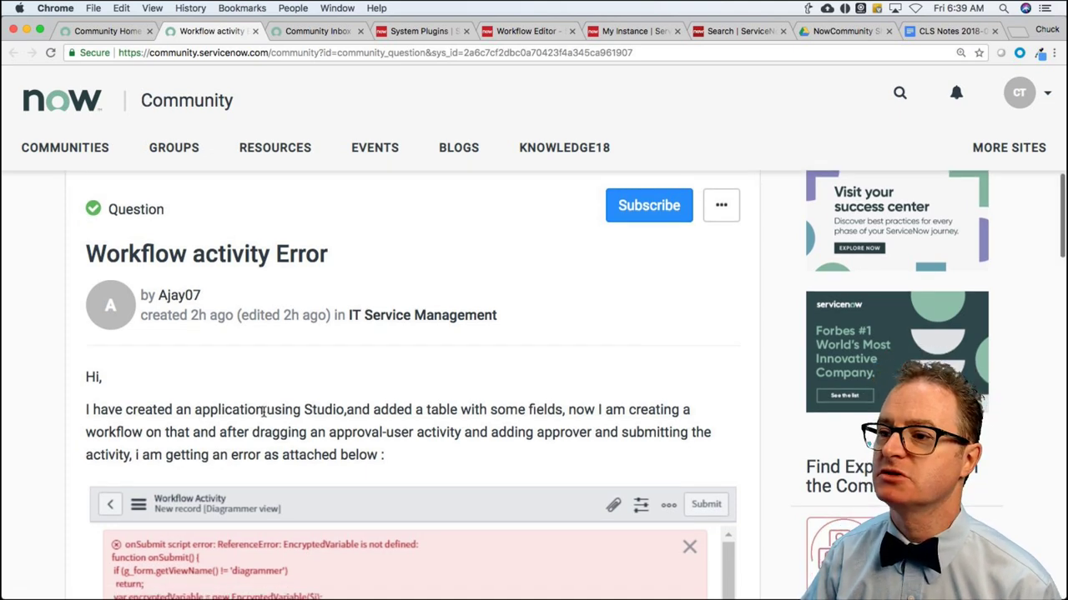
{"action": "scroll", "coordinate": [263, 411], "scroll_direction": "down", "scroll_amount": 1}
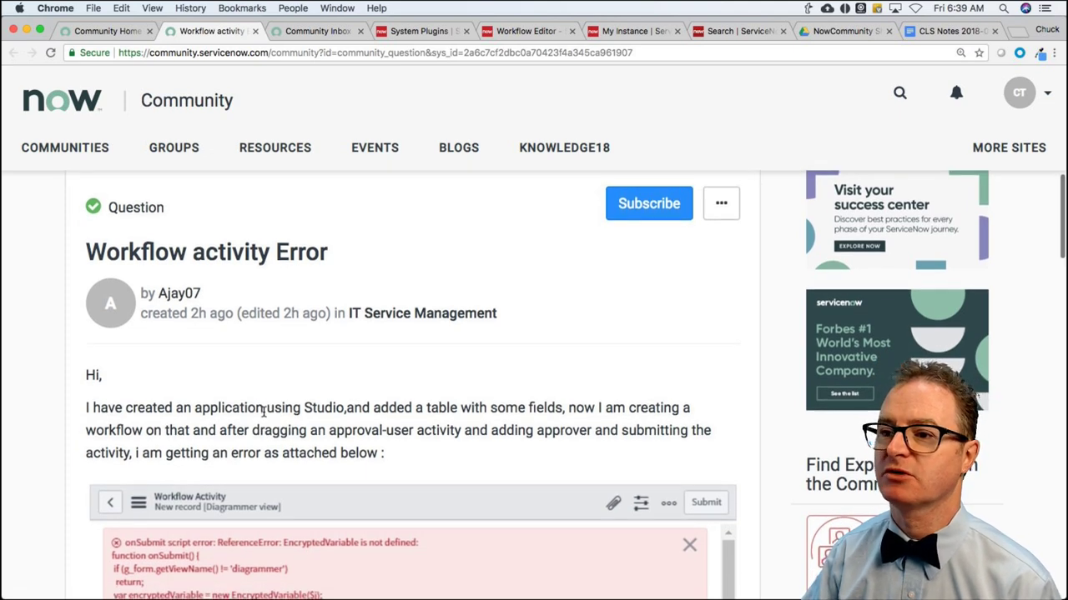
{"action": "scroll", "coordinate": [263, 411], "scroll_direction": "down", "scroll_amount": 1}
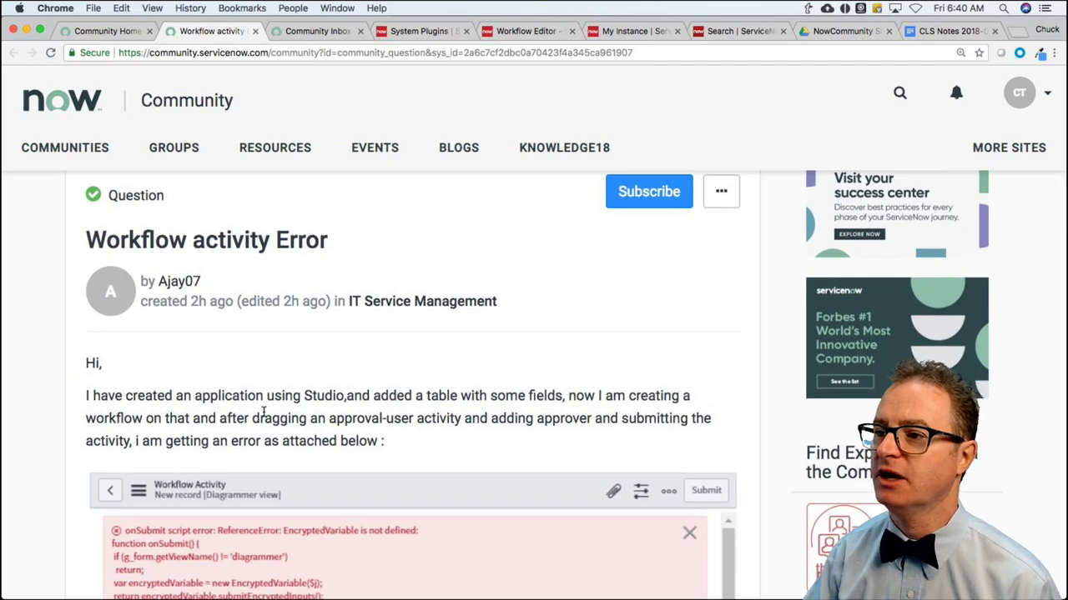
{"action": "scroll", "coordinate": [264, 411], "scroll_direction": "down", "scroll_amount": 2}
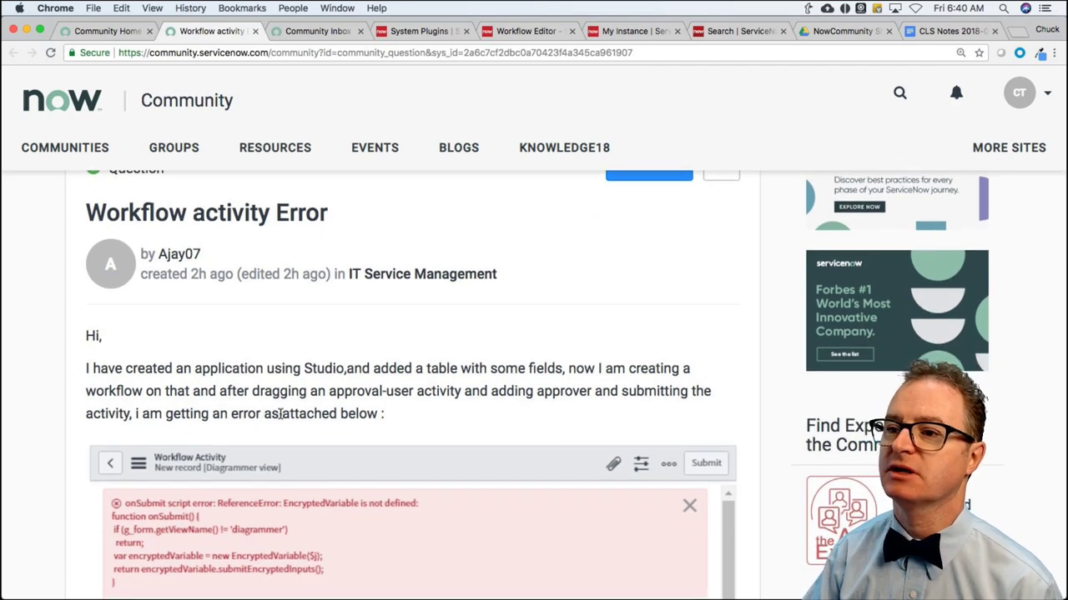
{"action": "scroll", "coordinate": [323, 421], "scroll_direction": "down", "scroll_amount": 5}
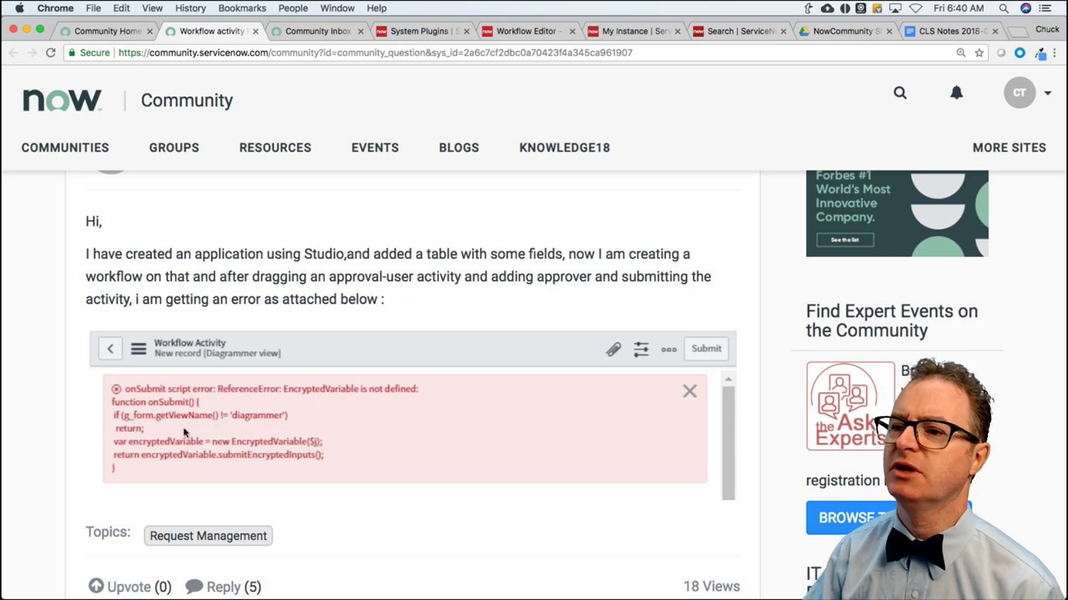
{"action": "scroll", "coordinate": [317, 433], "scroll_direction": "down", "scroll_amount": 2}
{"action": "scroll", "coordinate": [317, 434], "scroll_direction": "down", "scroll_amount": 6}
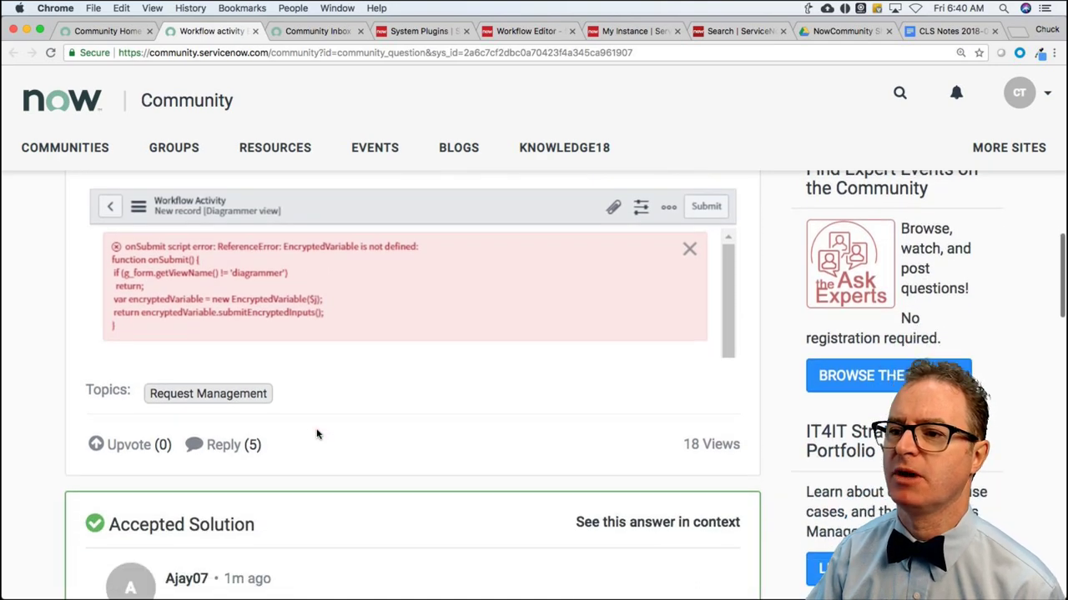
{"action": "scroll", "coordinate": [317, 433], "scroll_direction": "up", "scroll_amount": 8}
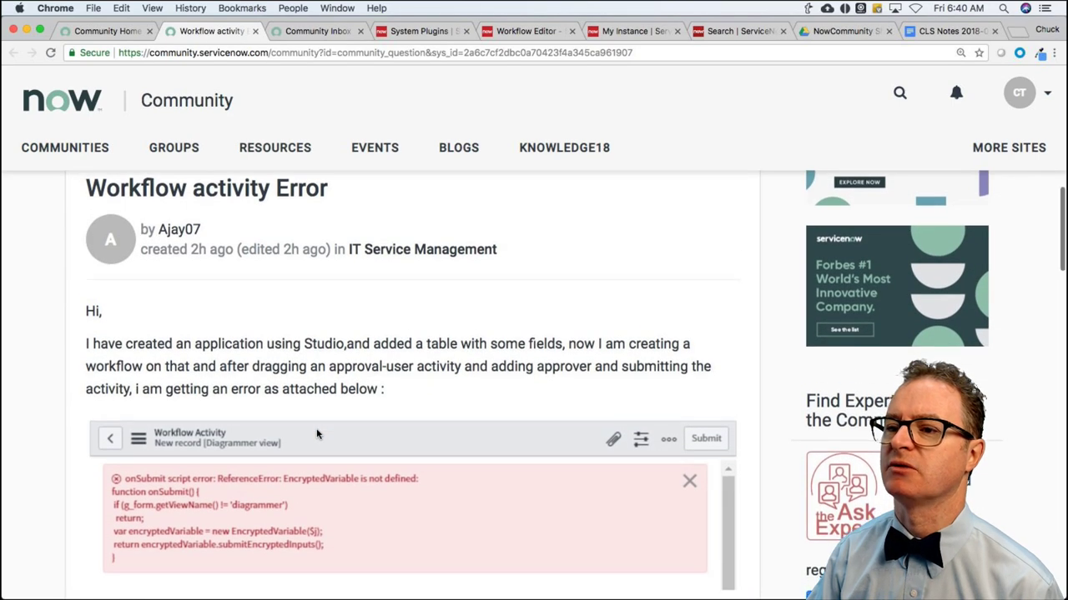
{"action": "scroll", "coordinate": [317, 433], "scroll_direction": "down", "scroll_amount": 8}
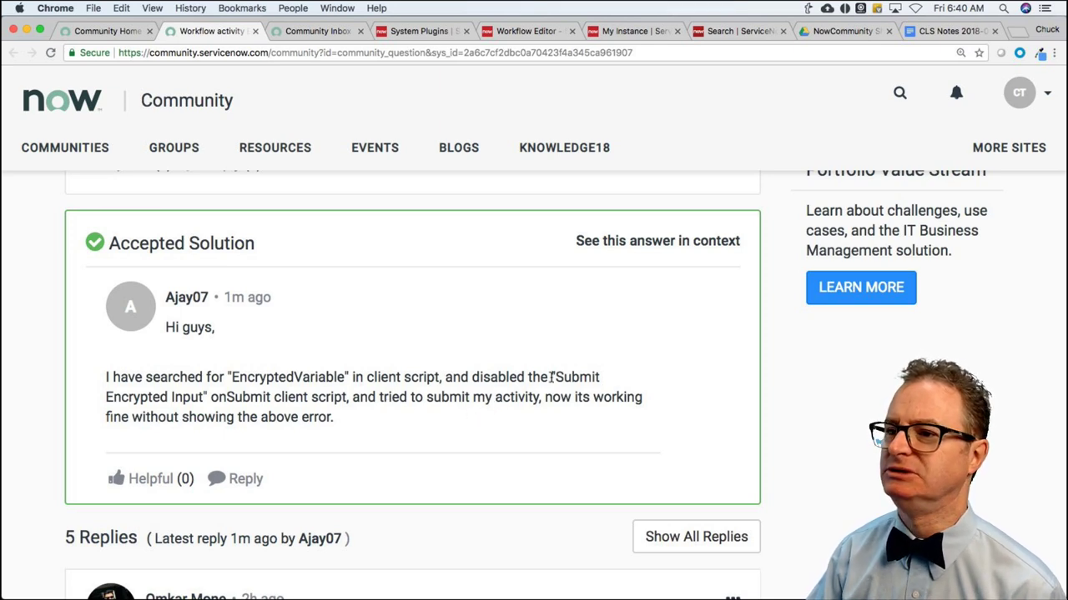
{"action": "scroll", "coordinate": [463, 413], "scroll_direction": "down", "scroll_amount": 1}
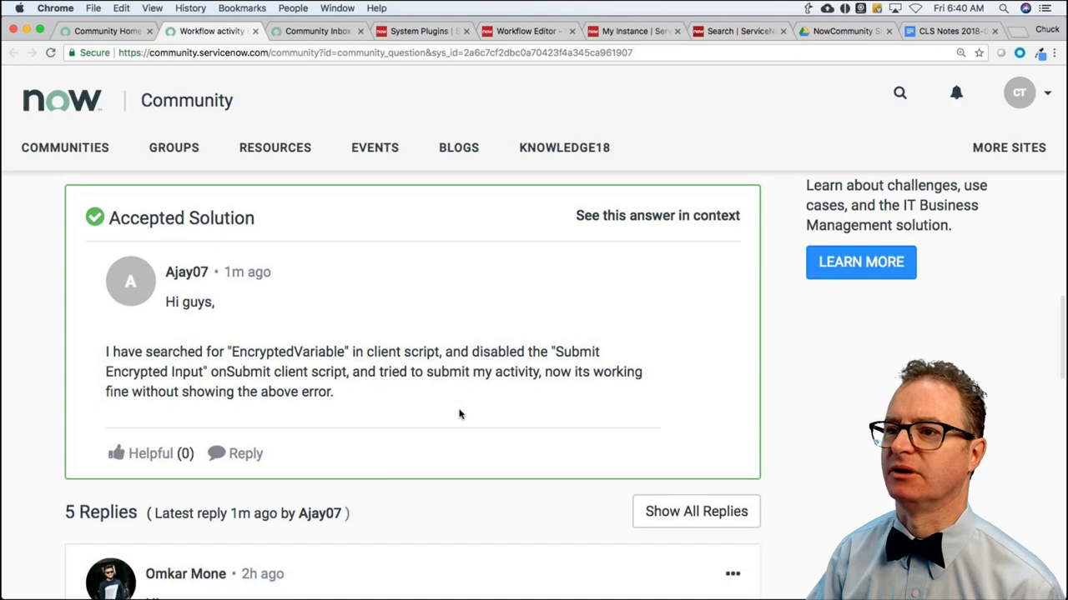
{"action": "scroll", "coordinate": [458, 414], "scroll_direction": "down", "scroll_amount": 3}
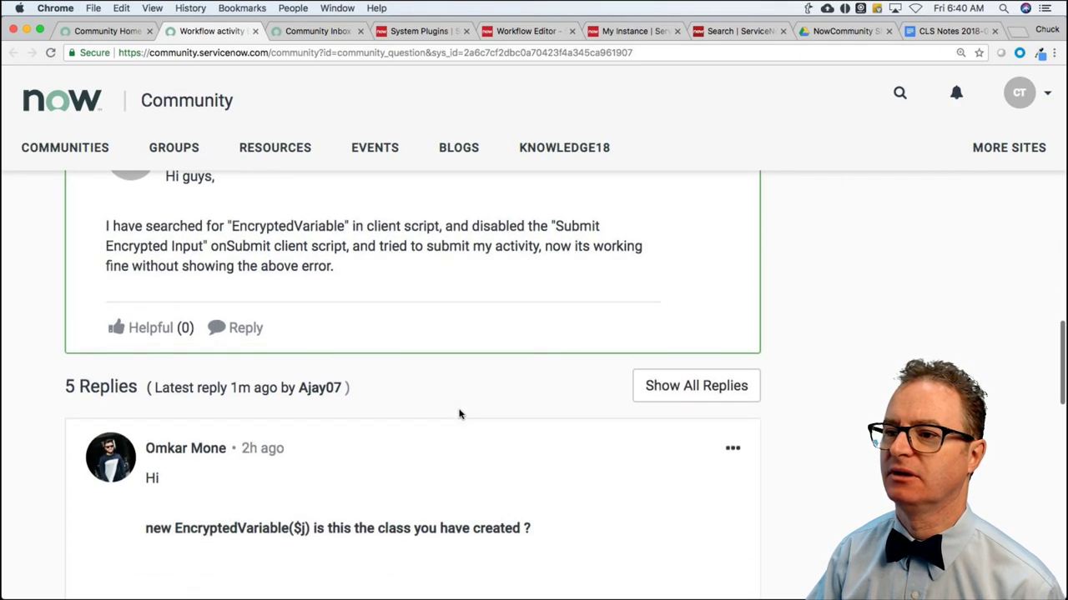
{"action": "scroll", "coordinate": [459, 415], "scroll_direction": "down", "scroll_amount": 10}
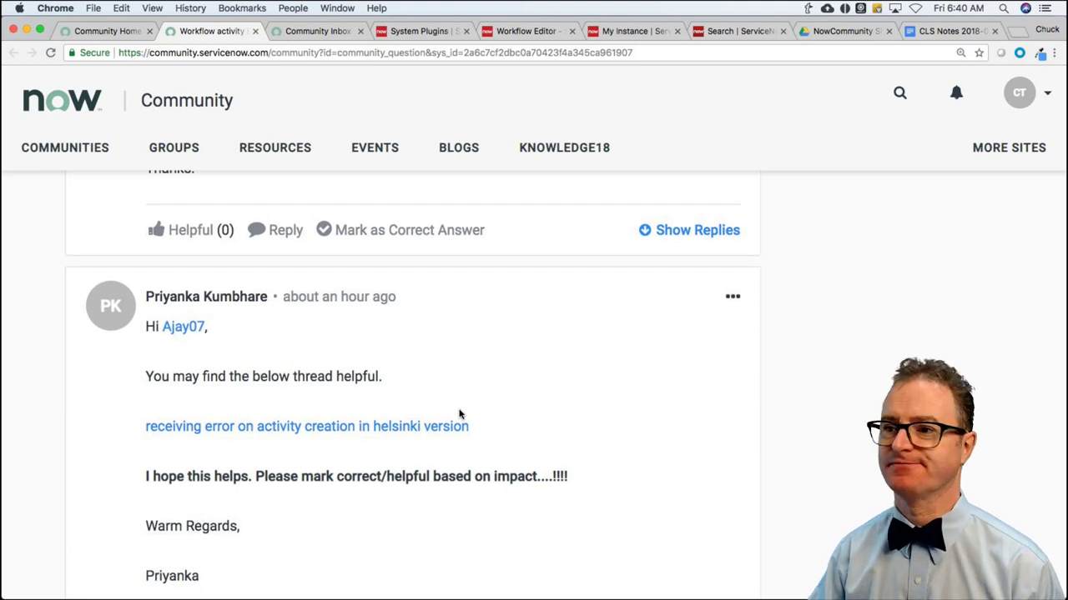
Start a reply to the accepted solution with "I'm glad this solved your issue."
{"action": "scroll", "coordinate": [459, 415], "scroll_direction": "up", "scroll_amount": 7}
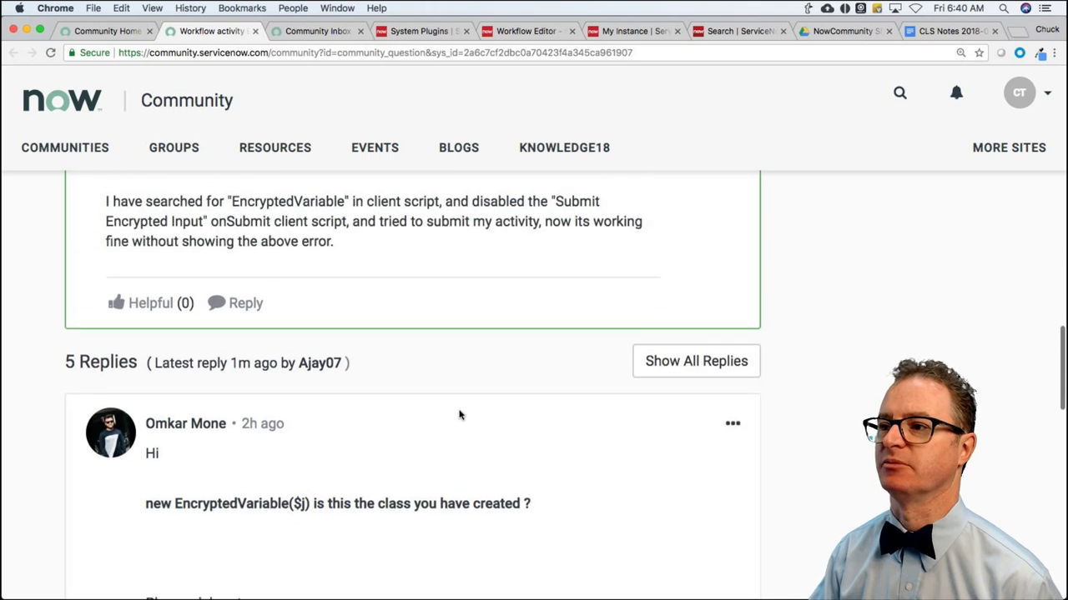
{"action": "scroll", "coordinate": [537, 409], "scroll_direction": "up", "scroll_amount": 1}
{"action": "left_click", "coordinate": [246, 364]}
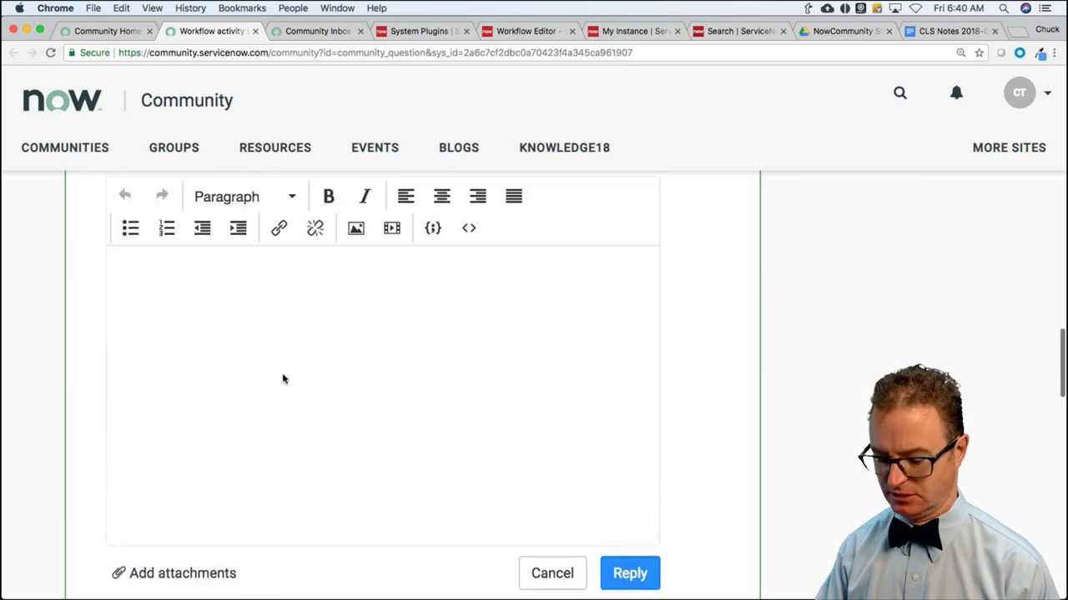
{"action": "type", "text": "I'm glad this solve"}
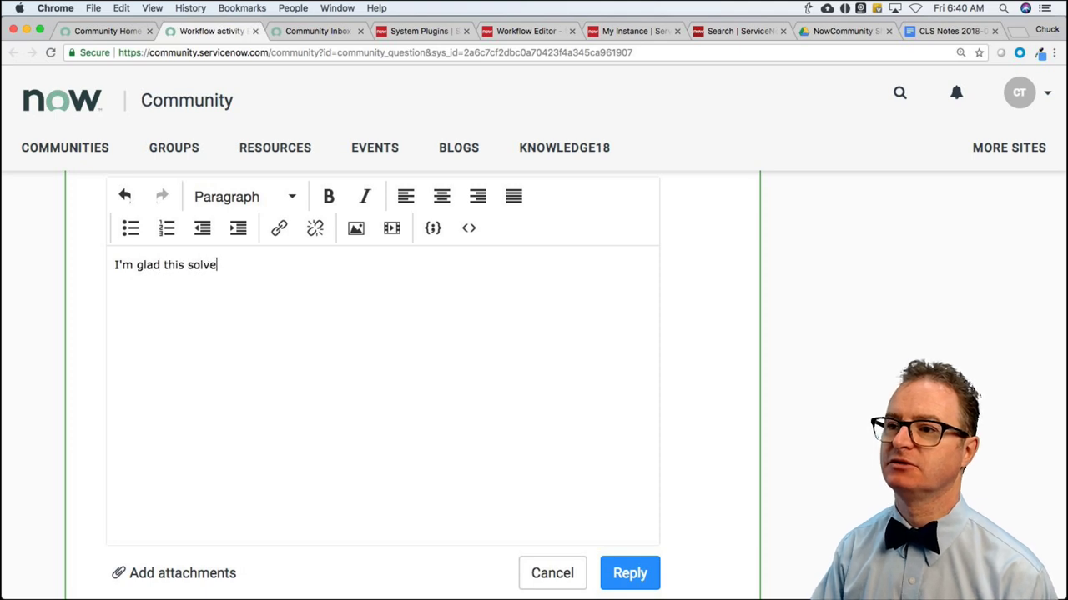
{"action": "type", "text": "d your issue. "}
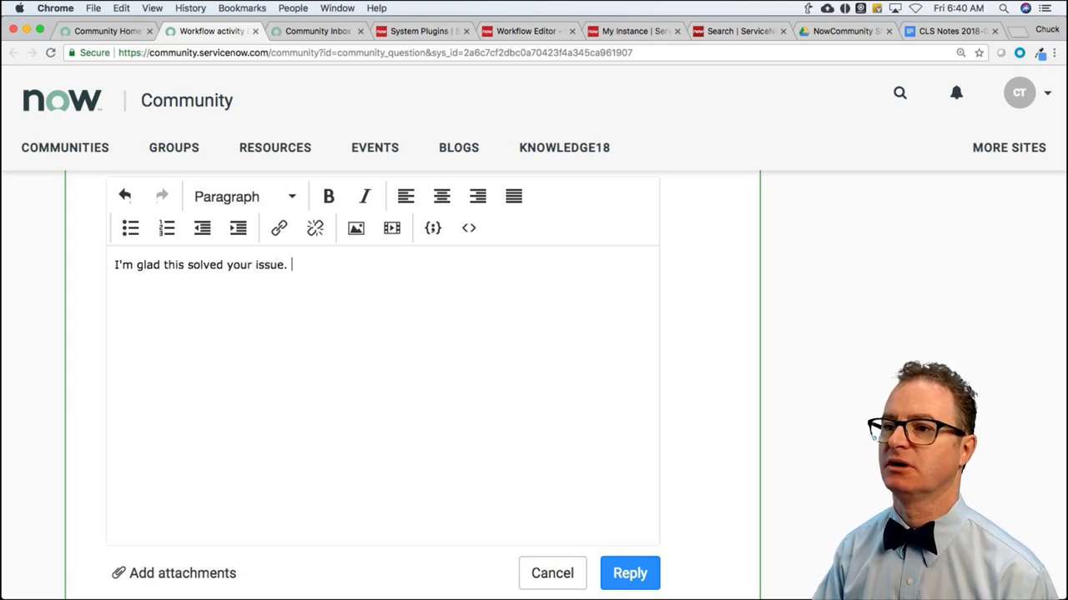
Continue the reply with "I recommend doing a lot of testing if you disabled an OOB ServiceNow client script."
{"action": "type", "text": "I recom"}
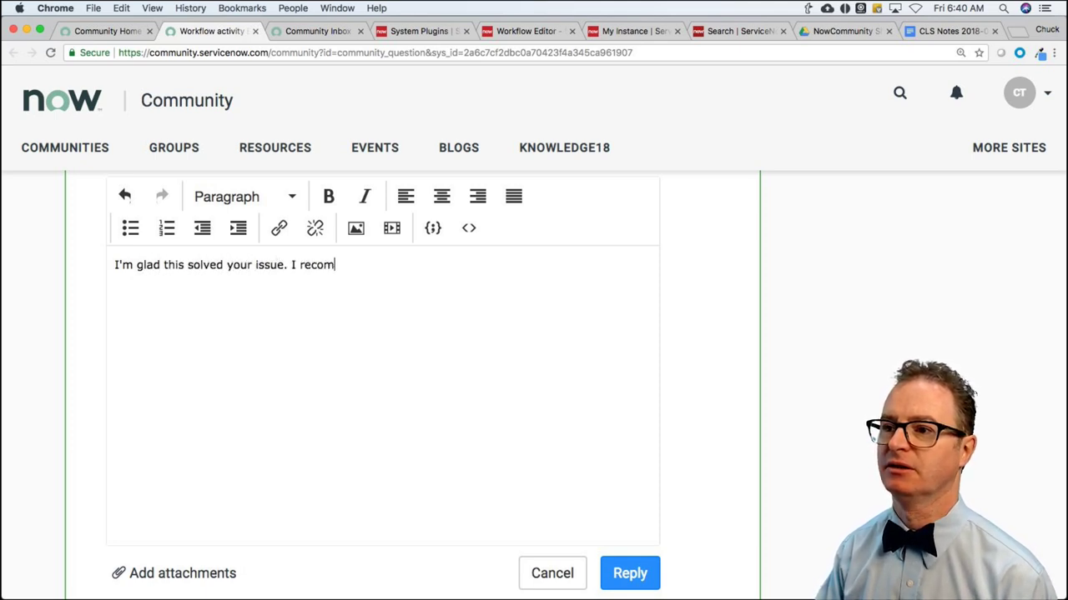
{"action": "type", "text": "mend doing a "}
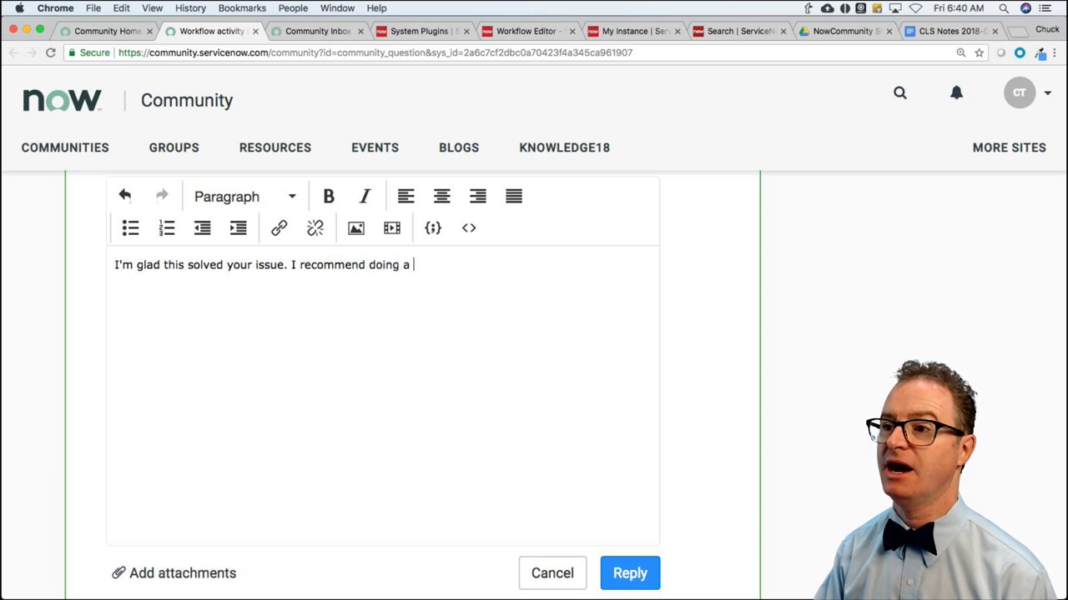
{"action": "type", "text": "lot of testing"}
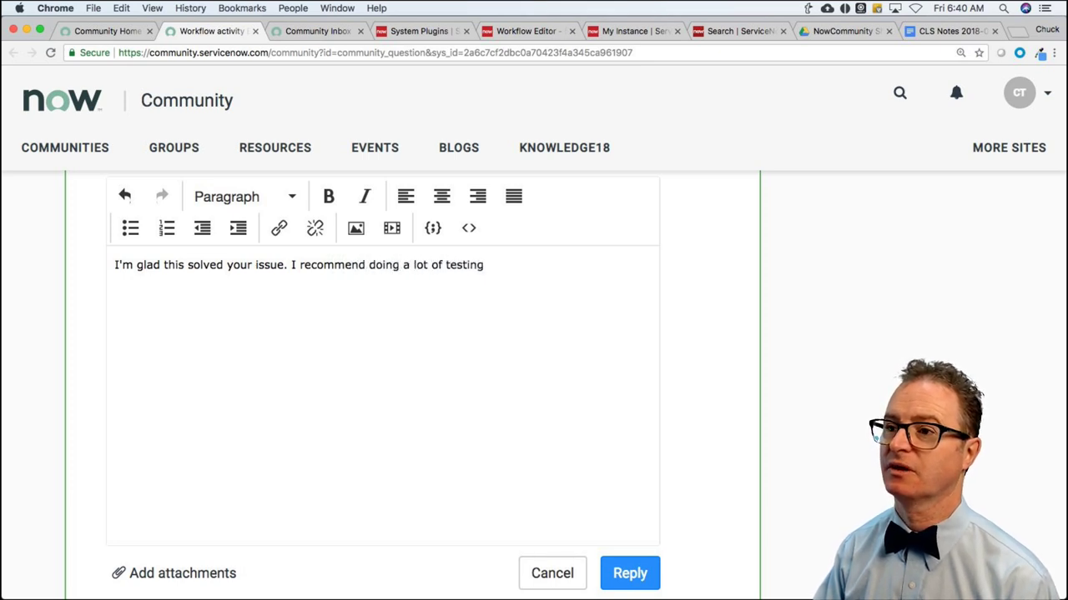
{"action": "type", "text": " if you disabled"}
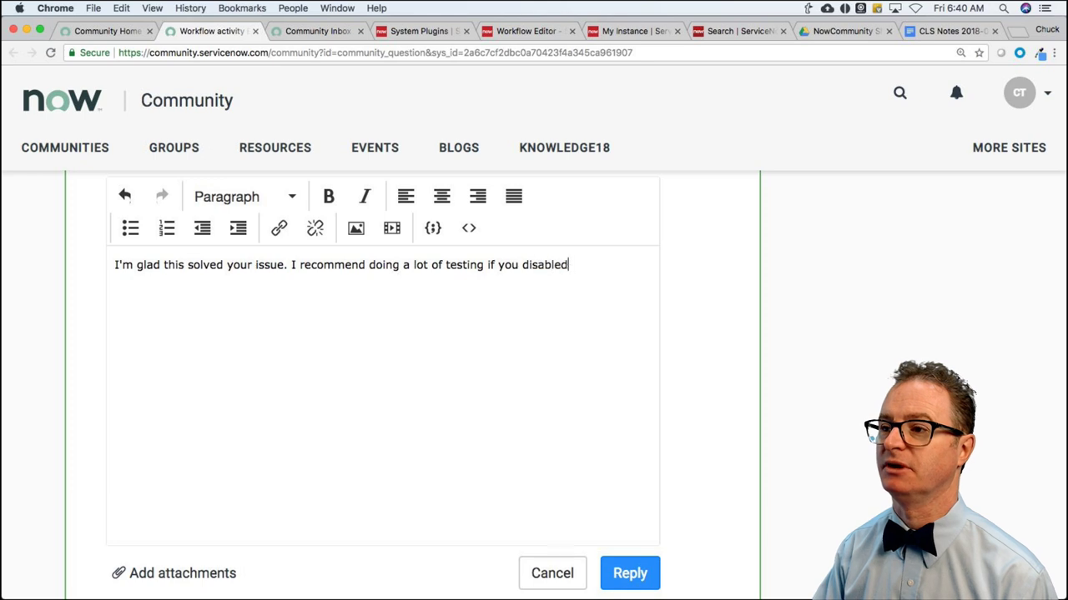
{"action": "type", "text": " an OOB Service"}
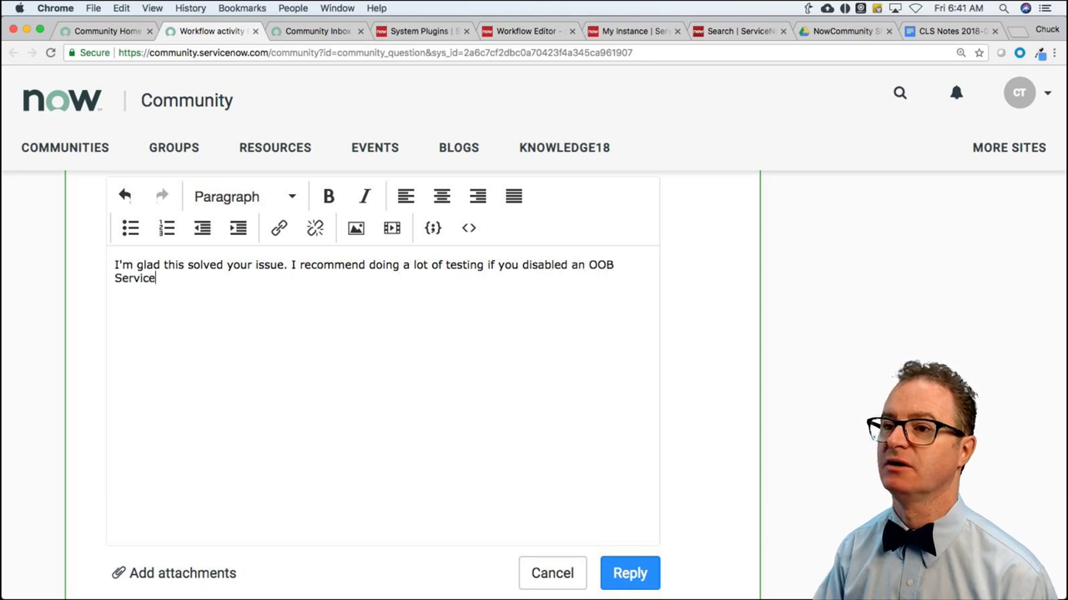
{"action": "type", "text": "Now client script. T"}
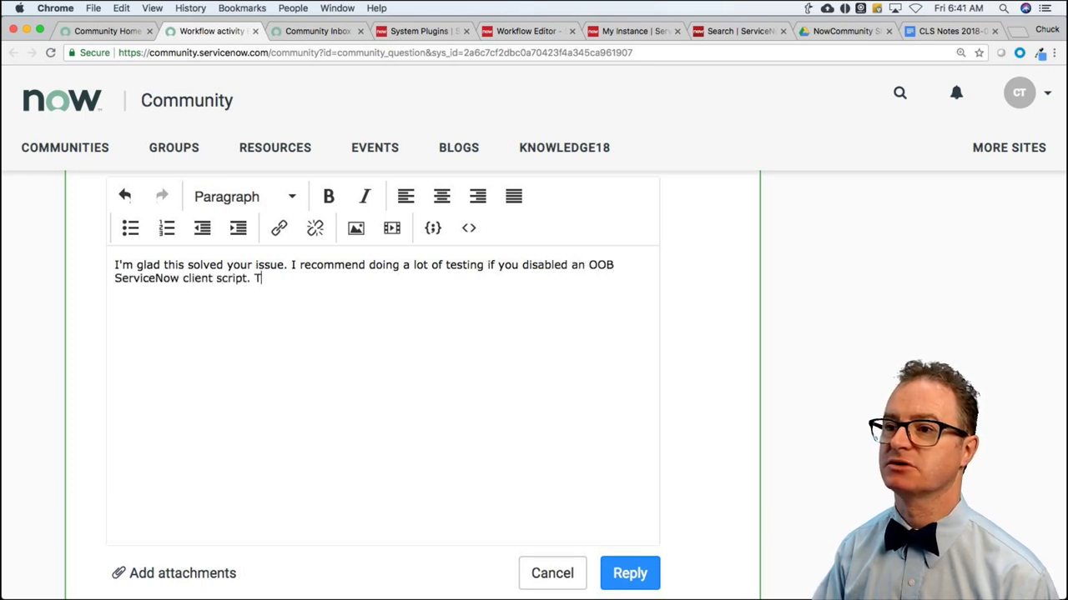
Add the sentence "This could be required elsewhere." to the reply
{"action": "type", "text": "hisc ould ti"}
{"action": "key", "text": "BackSpace"}
{"action": "key", "text": "BackSpace"}
{"action": "key", "text": "BackSpace"}
{"action": "key", "text": "BackSpace"}
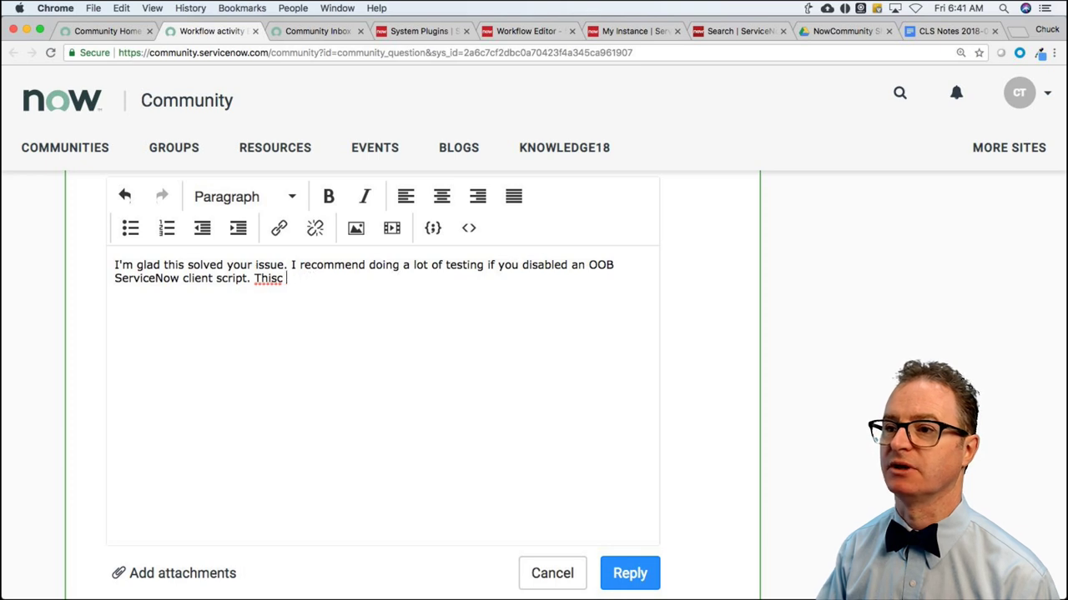
{"action": "key", "text": "BackSpace"}
{"action": "key", "text": "BackSpace"}
{"action": "type", "text": "could be required"}
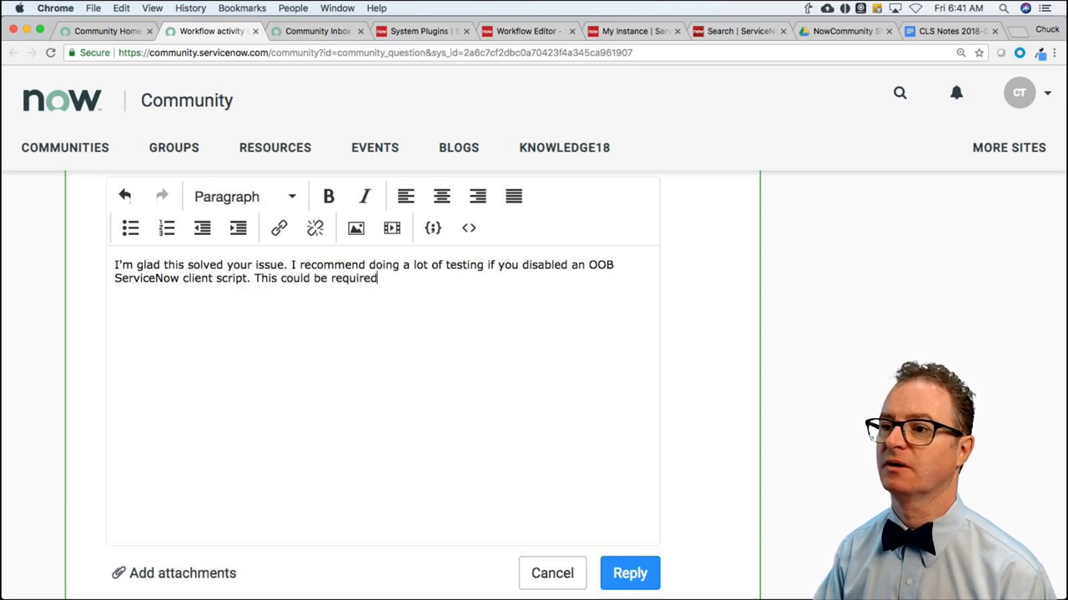
{"action": "type", "text": " elsewhere. I"}
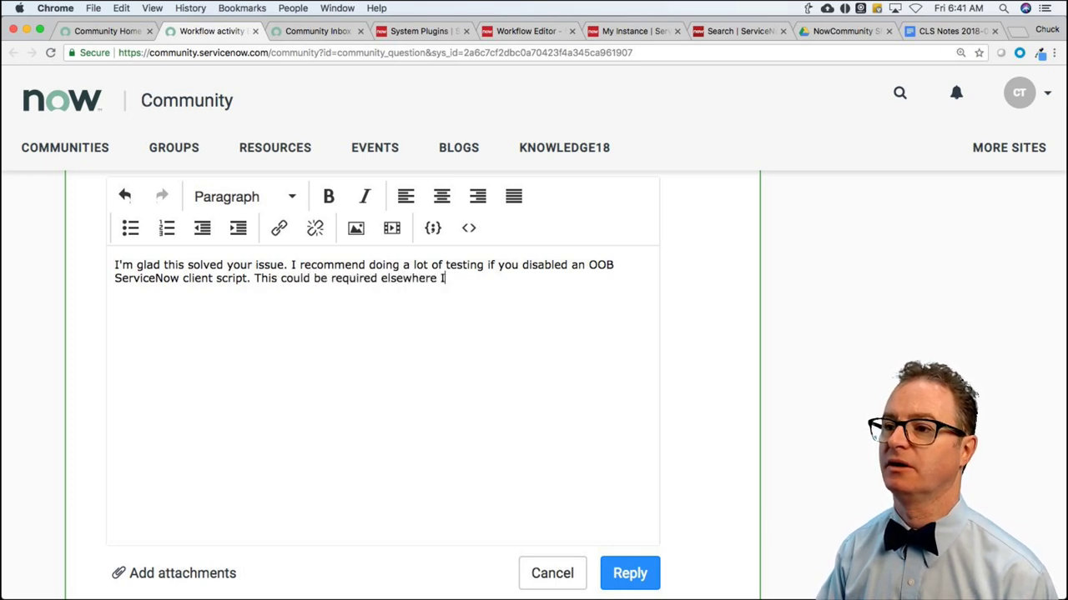
Continue the reply with "I would hate to think fixing one thing caused a cascade of other issues."
{"action": "type", "text": " would "}
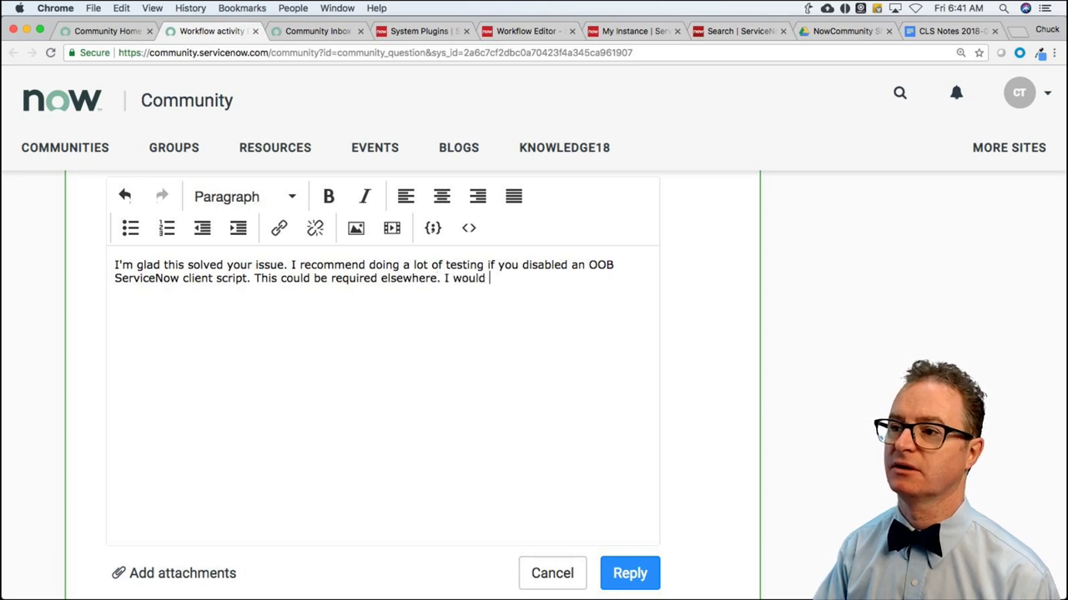
{"action": "type", "text": "hate to think fixing "}
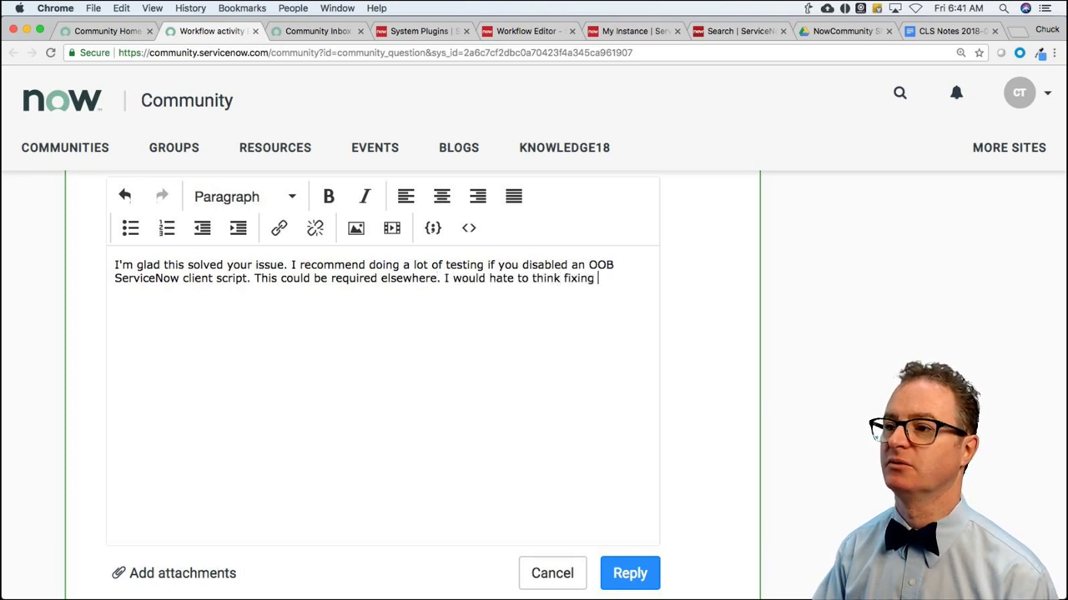
{"action": "type", "text": "one thing caused "}
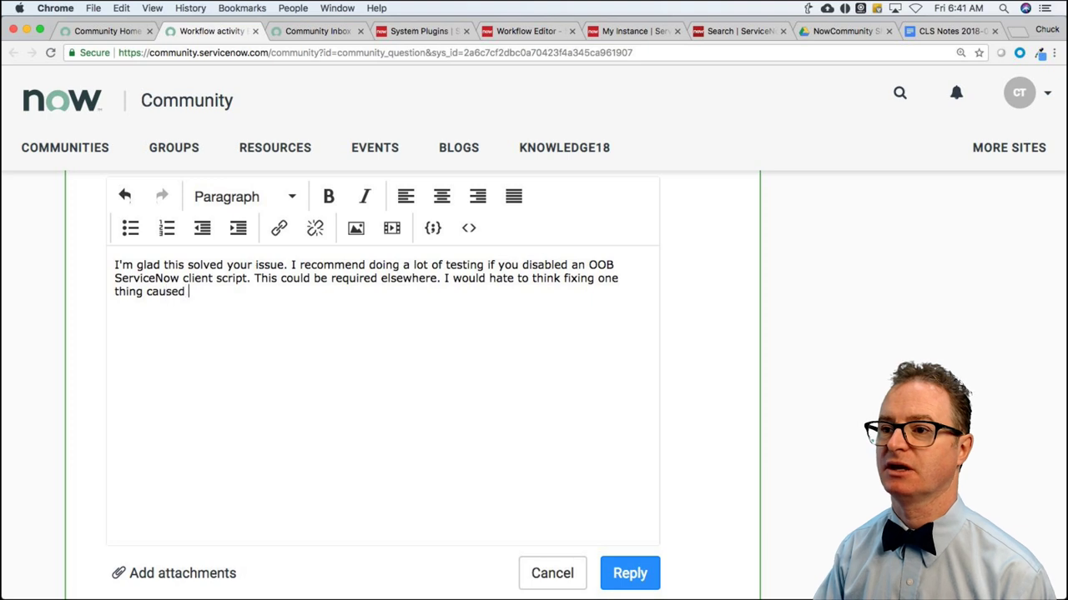
{"action": "type", "text": "a cascade of"}
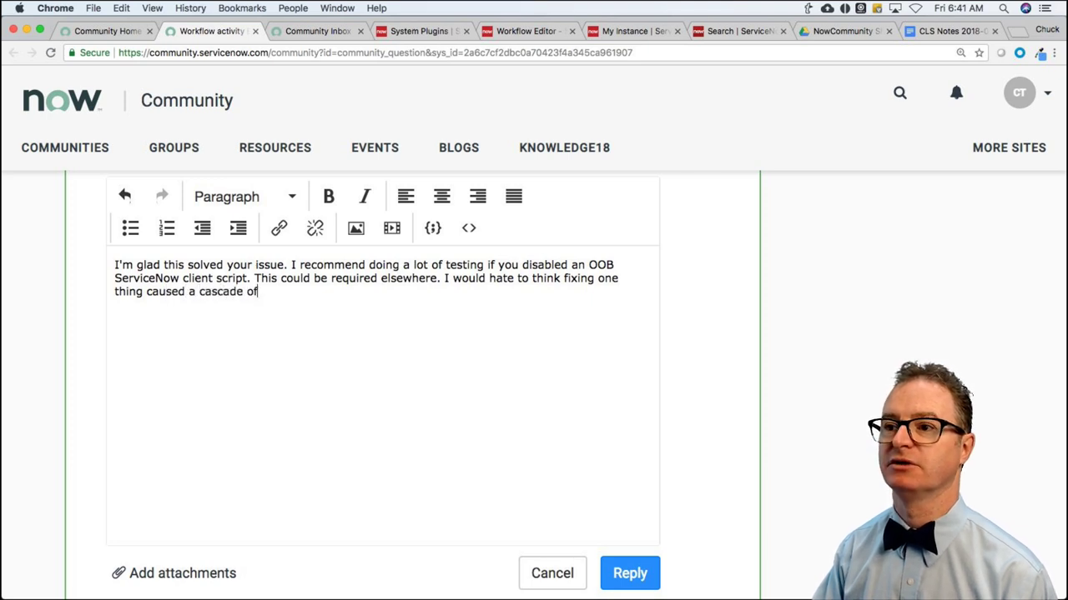
{"action": "type", "text": " other issues. TEST "}
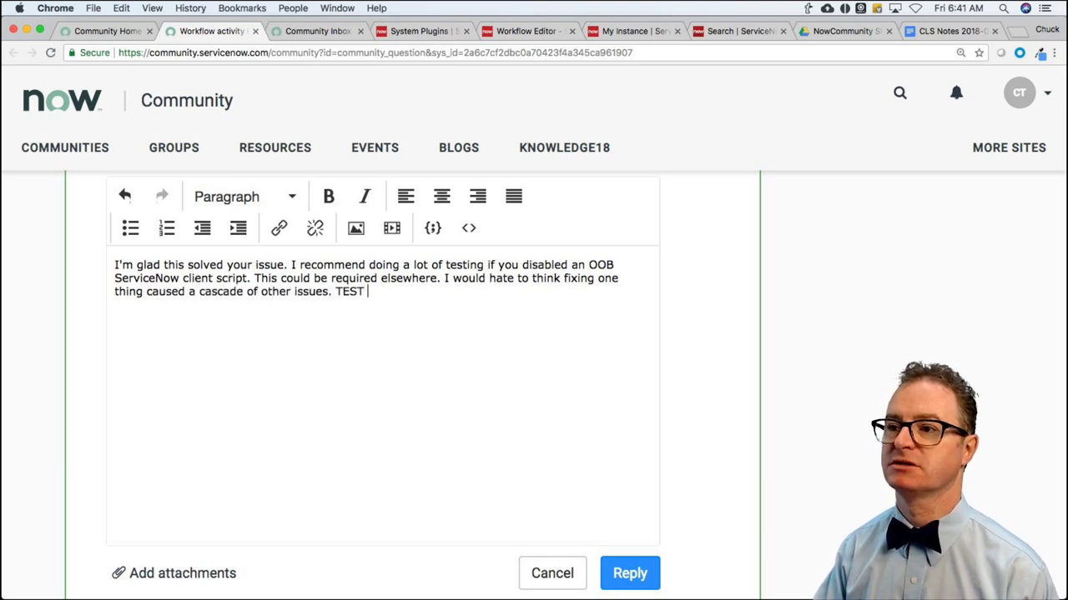
End the reply with "TEST TEST TEST TEST TEST. :)" and post it
{"action": "type", "text": "TEST TEST TEST TEST. :)"}
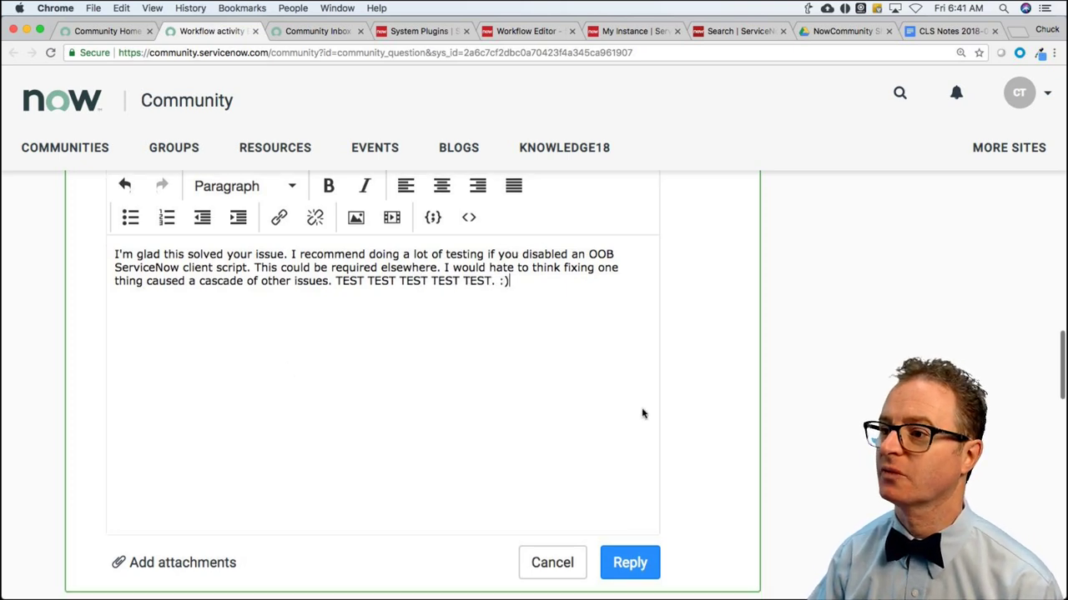
{"action": "scroll", "coordinate": [641, 412], "scroll_direction": "down", "scroll_amount": 3}
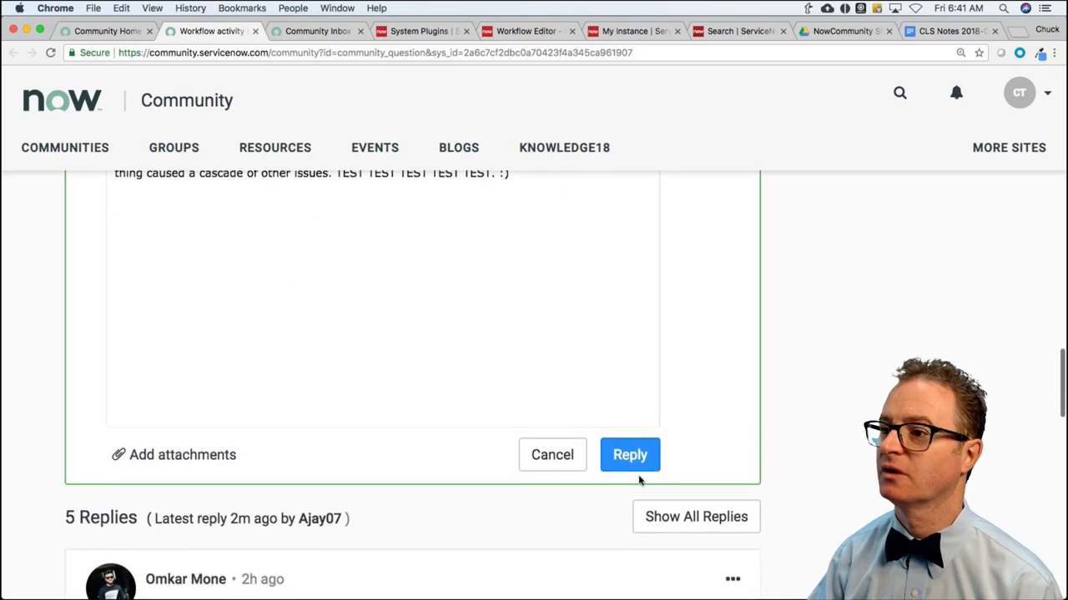
{"action": "left_click", "coordinate": [629, 451]}
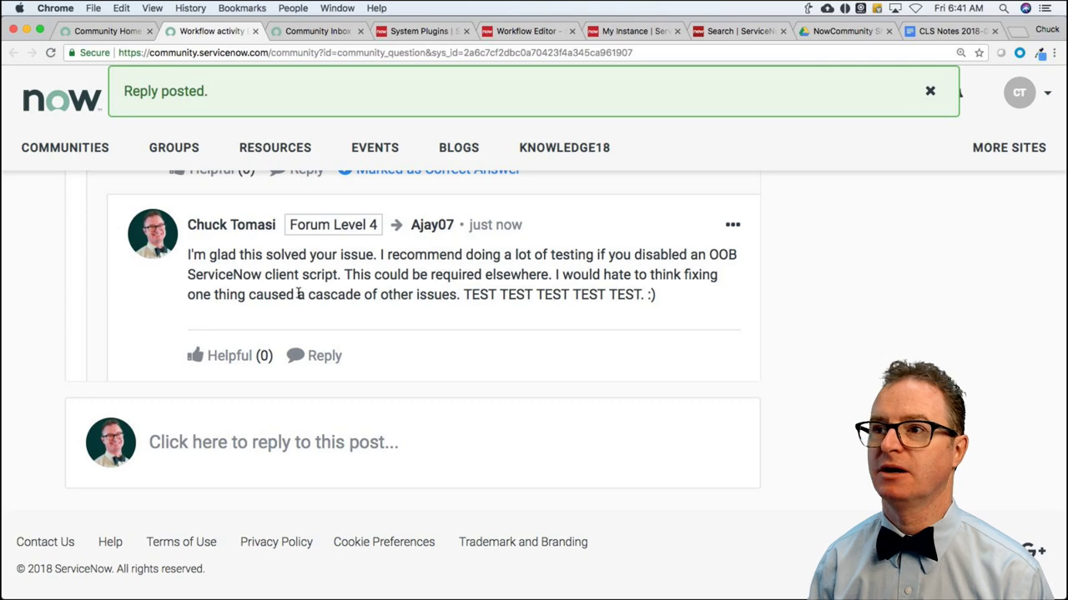
Close the answered question and open the one about filtering tasks assigned to me and my groups in a new tab
{"action": "key", "text": "super+w"}
{"action": "scroll", "coordinate": [365, 392], "scroll_direction": "down", "scroll_amount": 2}
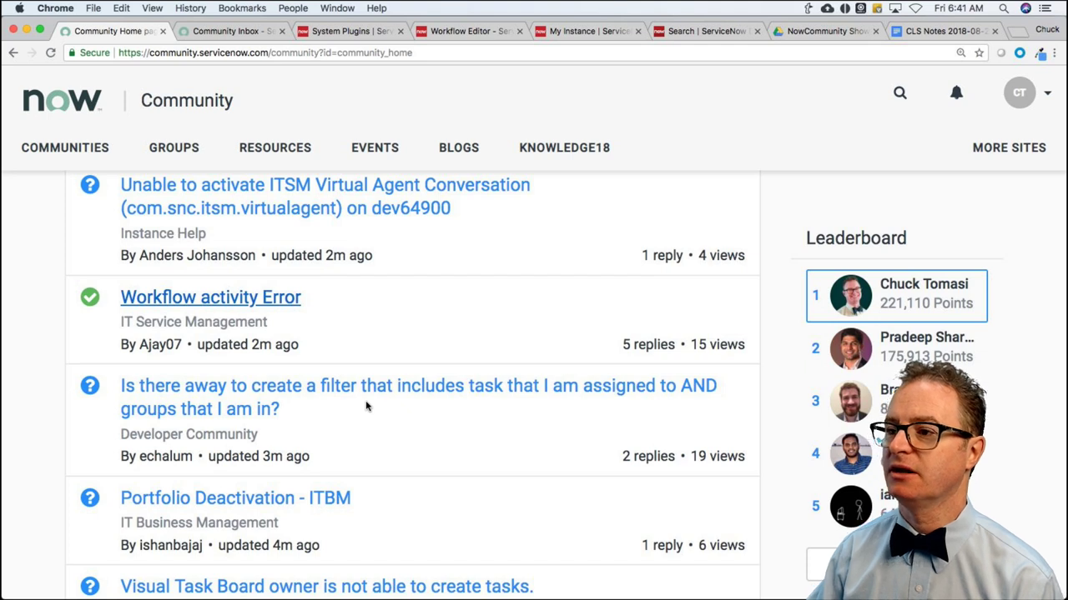
{"action": "scroll", "coordinate": [367, 408], "scroll_direction": "down", "scroll_amount": 1}
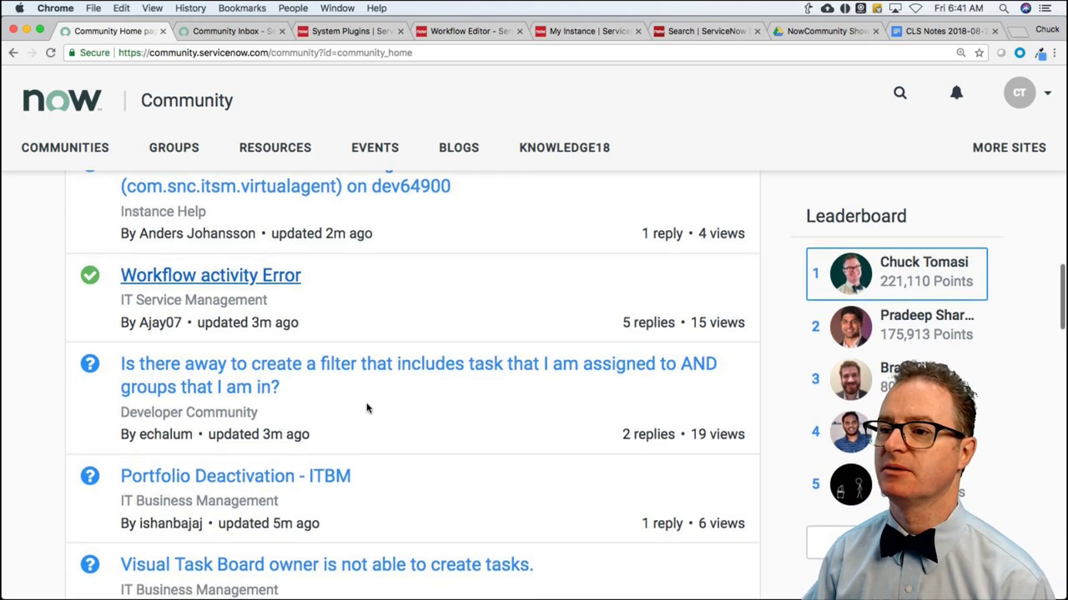
{"action": "left_click", "coordinate": [352, 367], "text": "super"}
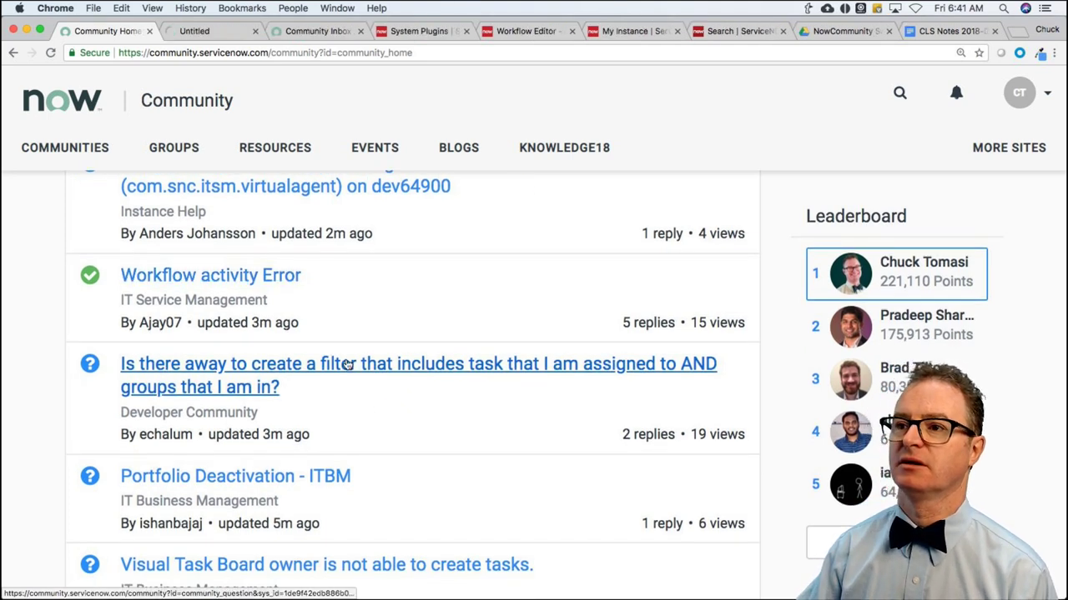
{"action": "left_click", "coordinate": [221, 35]}
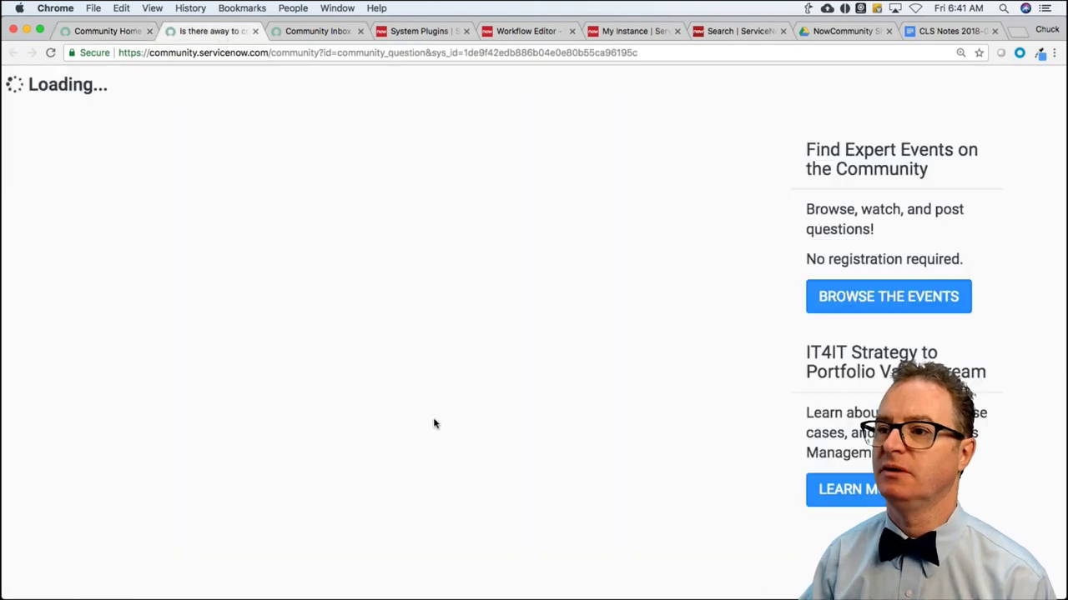
Read the question about filtering tasks and examine the encoded query and filter conditions in the first reply
{"action": "scroll", "coordinate": [355, 408], "scroll_direction": "down", "scroll_amount": 2}
{"action": "scroll", "coordinate": [360, 407], "scroll_direction": "down", "scroll_amount": 3}
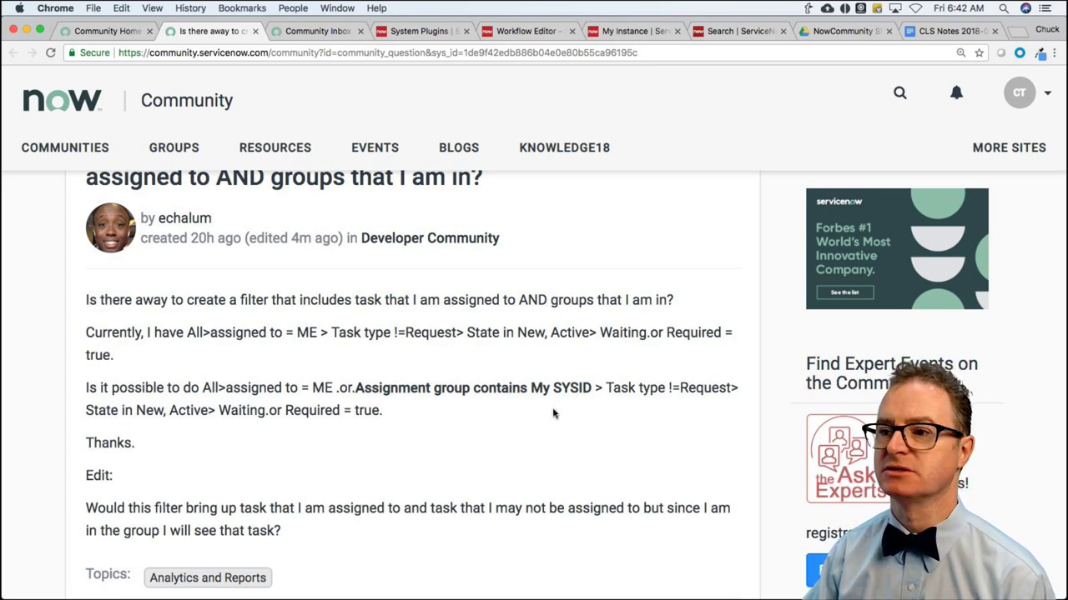
{"action": "scroll", "coordinate": [525, 415], "scroll_direction": "down", "scroll_amount": 5}
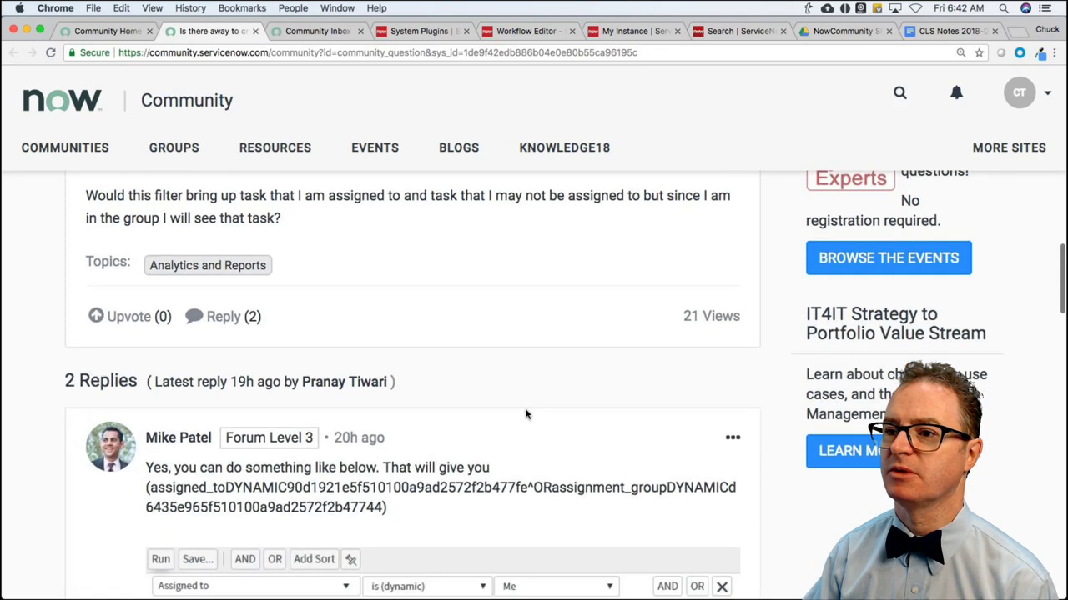
{"action": "scroll", "coordinate": [526, 415], "scroll_direction": "down", "scroll_amount": 2}
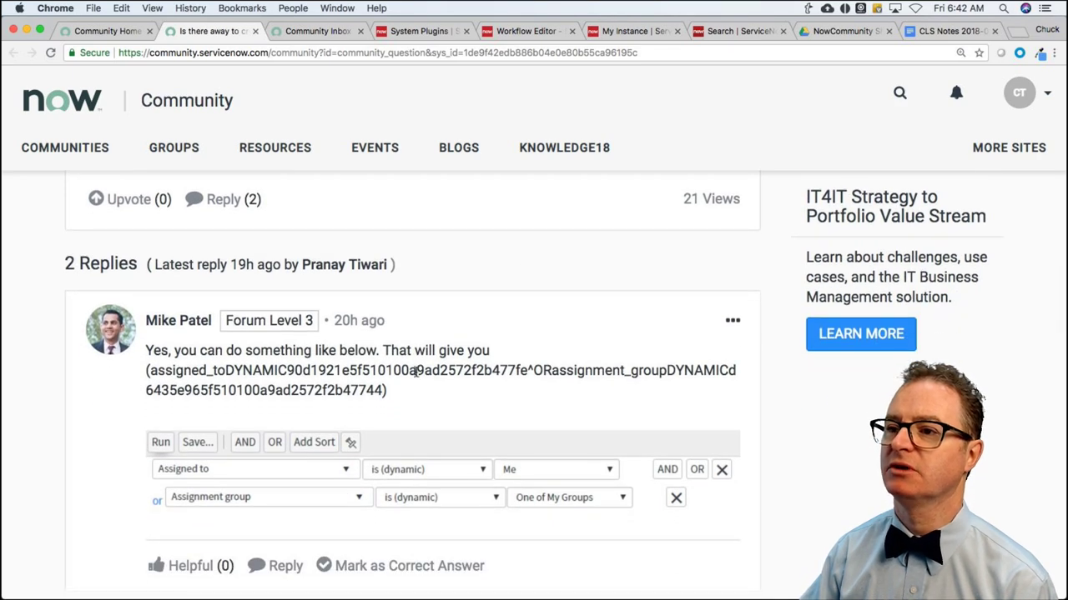
{"action": "left_click_drag", "start_coordinate": [210, 371], "coordinate": [579, 370]}
{"action": "left_click", "coordinate": [461, 379]}
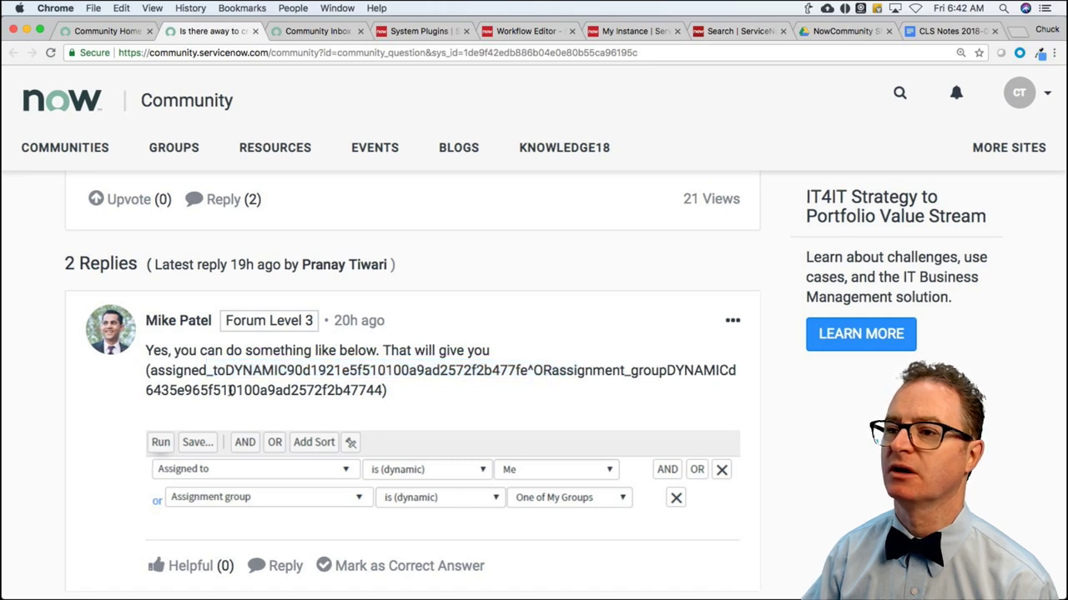
{"action": "left_click_drag", "start_coordinate": [444, 372], "coordinate": [527, 372]}
{"action": "left_click_drag", "start_coordinate": [322, 390], "coordinate": [380, 390]}
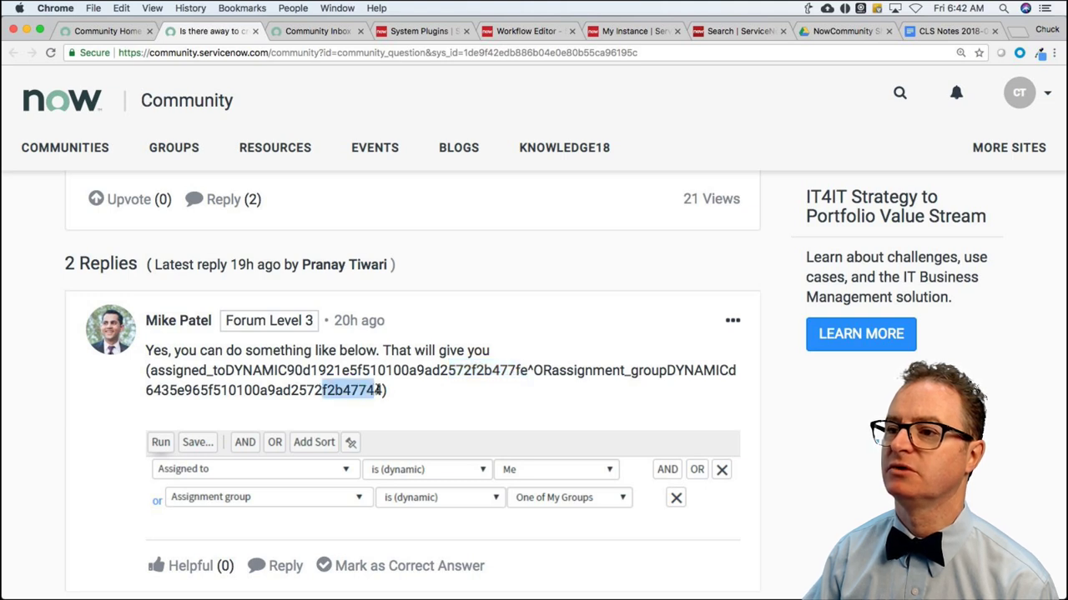
{"action": "scroll", "coordinate": [463, 401], "scroll_direction": "down", "scroll_amount": 2}
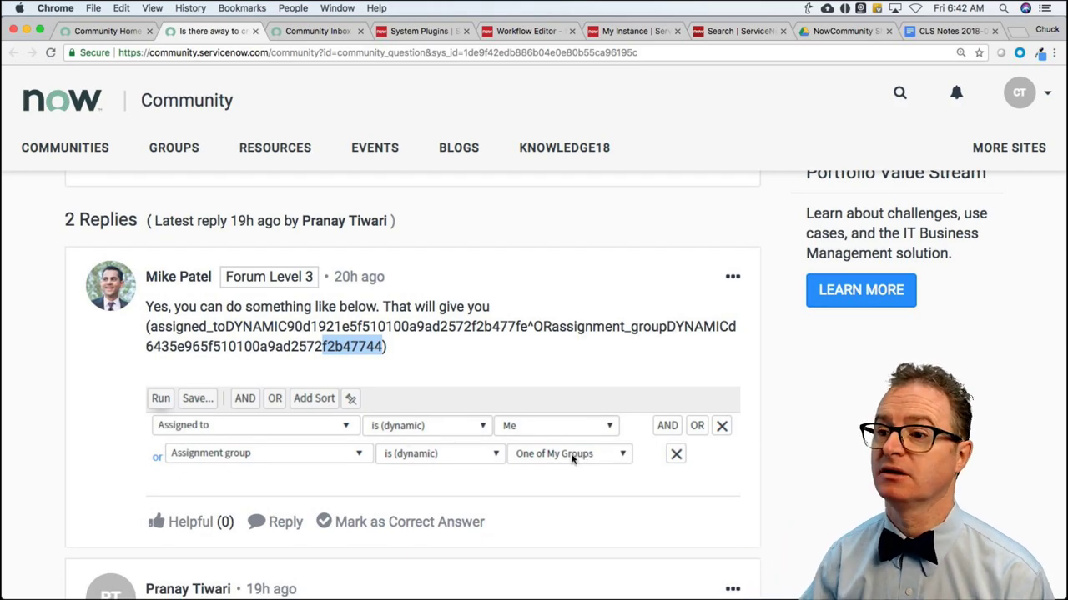
{"action": "scroll", "coordinate": [572, 459], "scroll_direction": "down", "scroll_amount": 2}
{"action": "scroll", "coordinate": [570, 460], "scroll_direction": "up", "scroll_amount": 20}
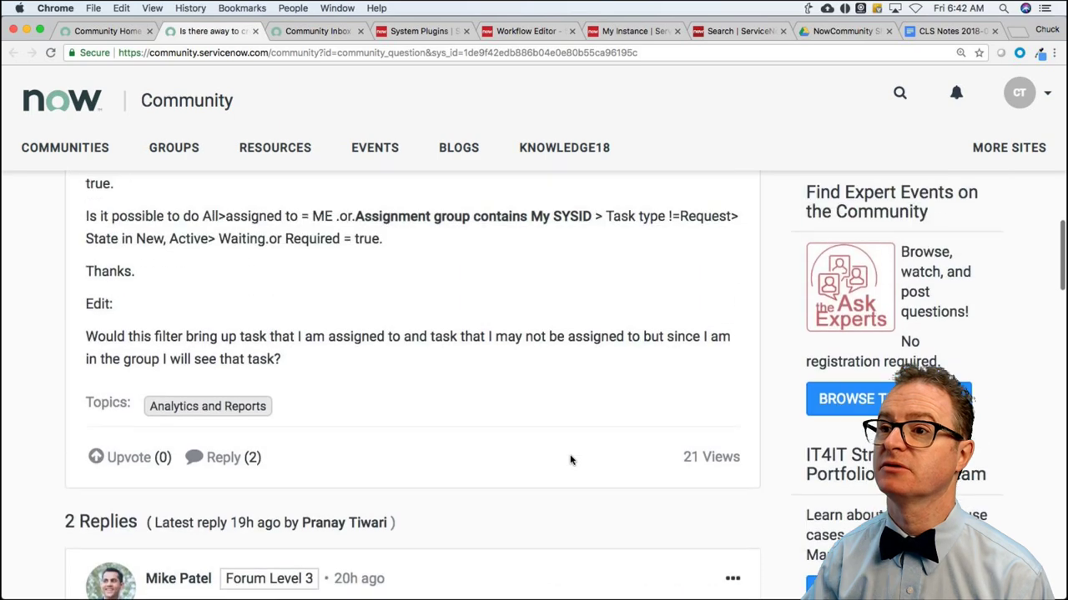
{"action": "scroll", "coordinate": [570, 459], "scroll_direction": "up", "scroll_amount": 1}
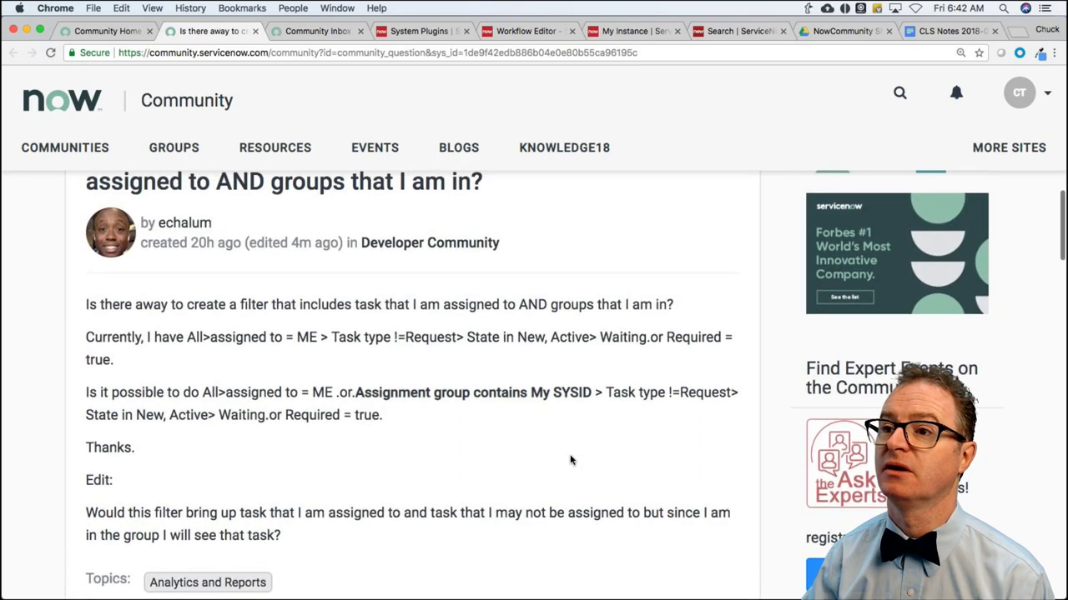
Compare the filter conditions in the second reply with the OR query in the first reply
{"action": "scroll", "coordinate": [571, 460], "scroll_direction": "down", "scroll_amount": 18}
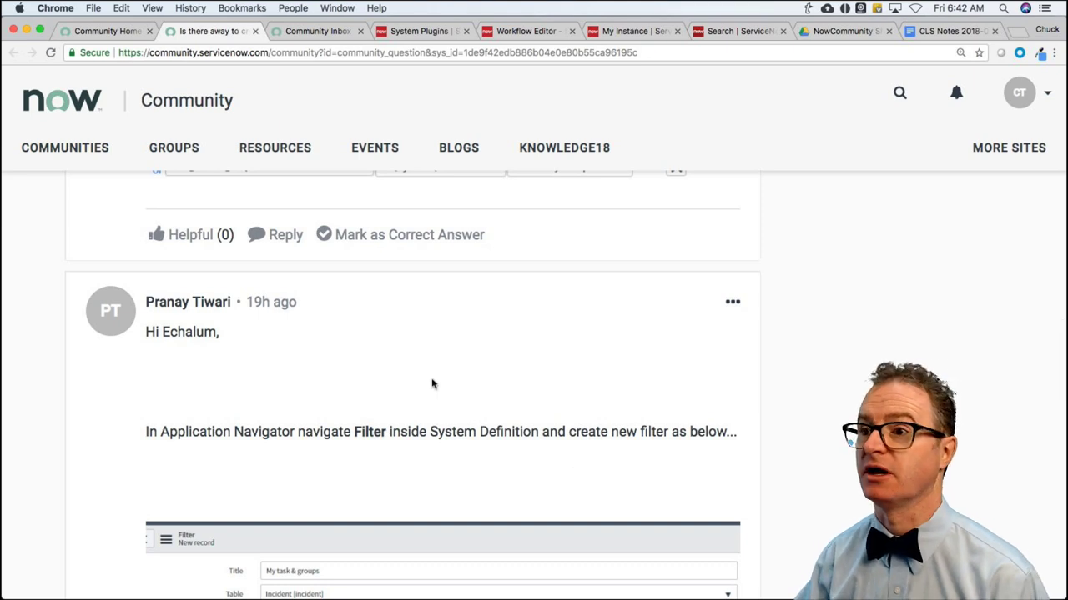
{"action": "scroll", "coordinate": [322, 386], "scroll_direction": "down", "scroll_amount": 5}
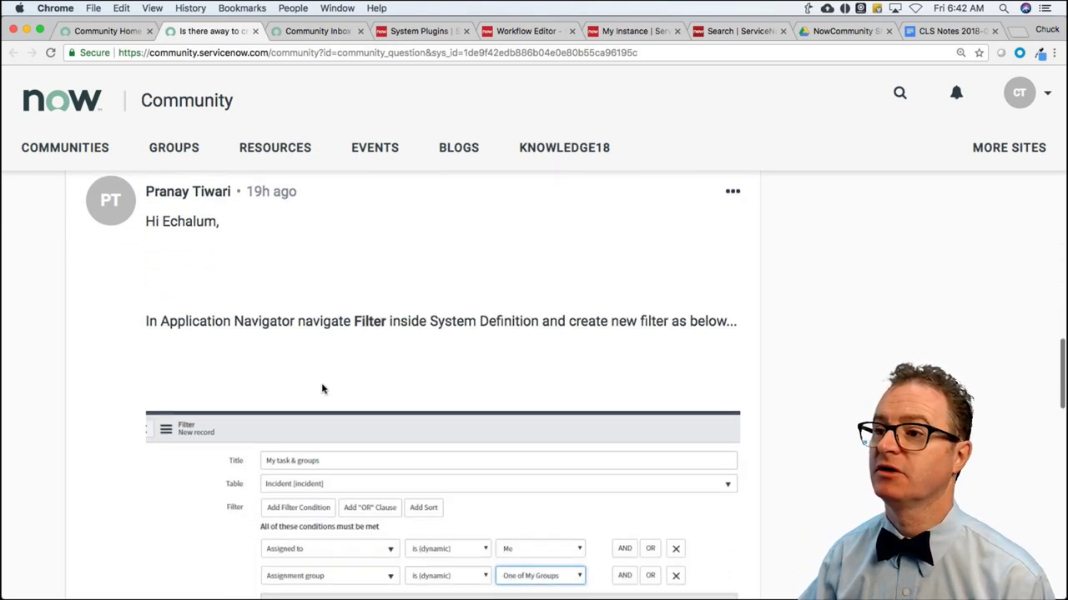
{"action": "scroll", "coordinate": [322, 386], "scroll_direction": "down", "scroll_amount": 1}
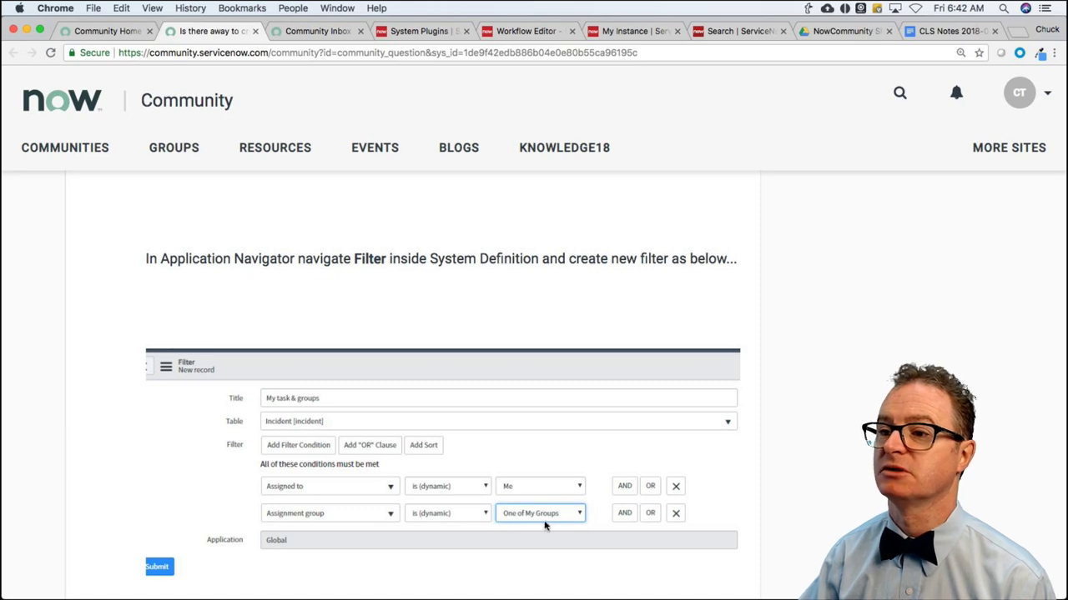
{"action": "scroll", "coordinate": [544, 523], "scroll_direction": "down", "scroll_amount": 8}
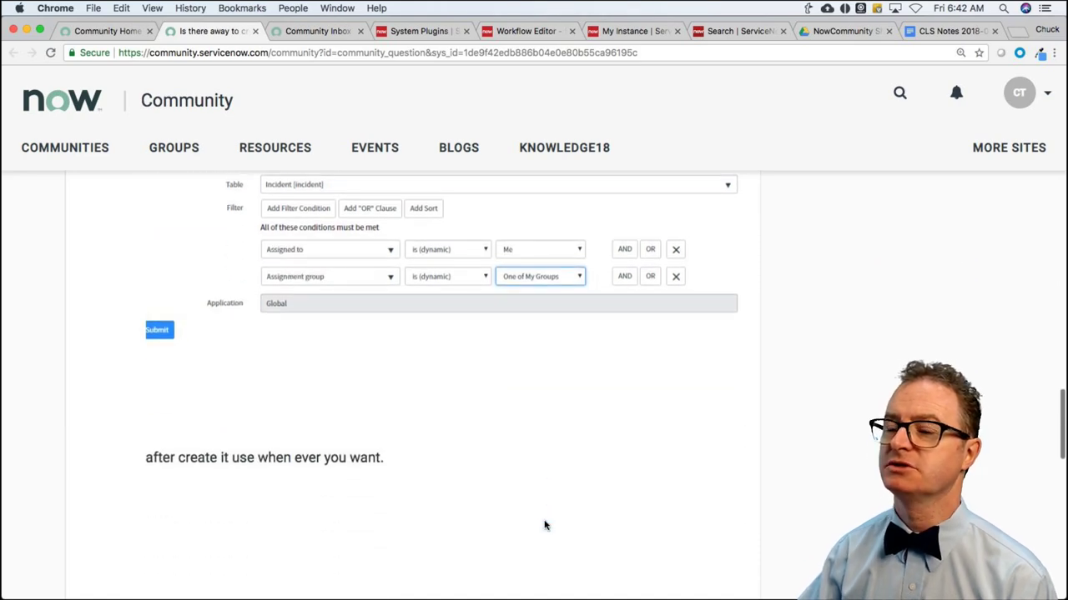
{"action": "scroll", "coordinate": [538, 520], "scroll_direction": "up", "scroll_amount": 12}
{"action": "scroll", "coordinate": [535, 518], "scroll_direction": "up", "scroll_amount": 7}
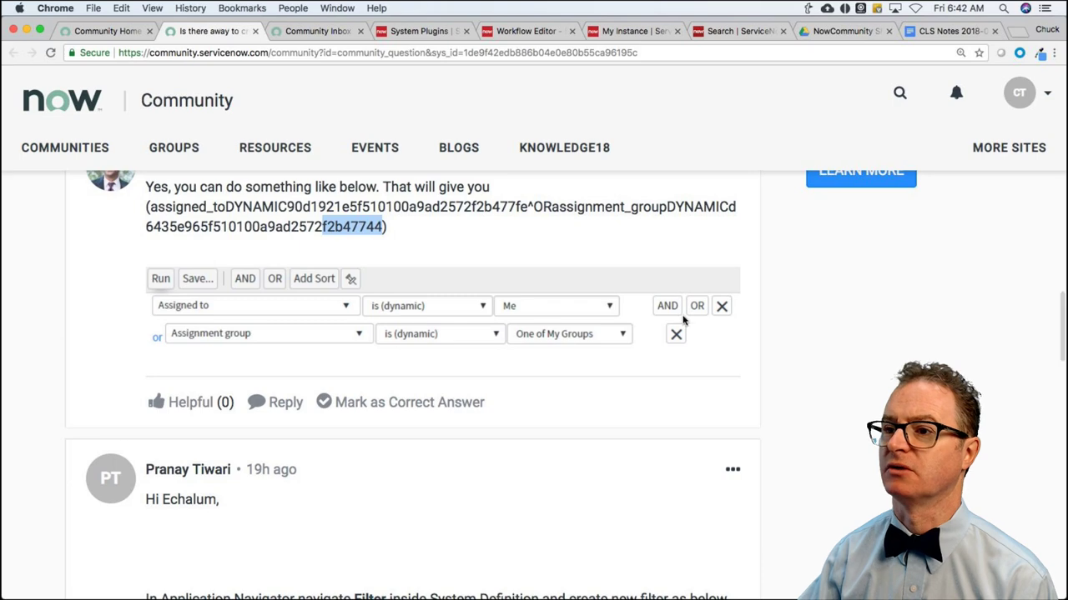
{"action": "scroll", "coordinate": [156, 344], "scroll_direction": "down", "scroll_amount": 18}
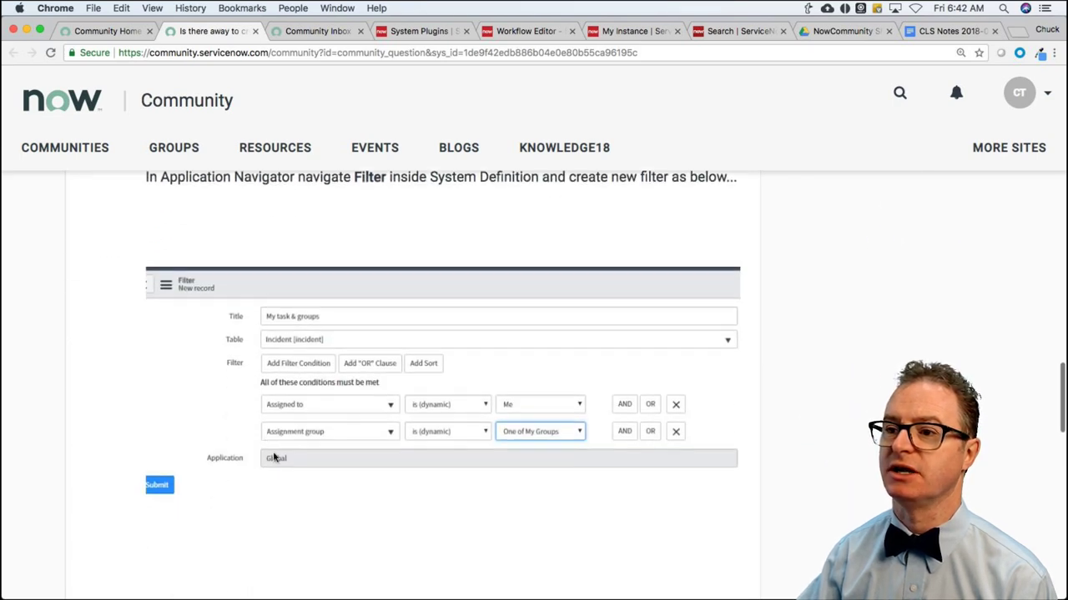
{"action": "scroll", "coordinate": [359, 408], "scroll_direction": "up", "scroll_amount": 12}
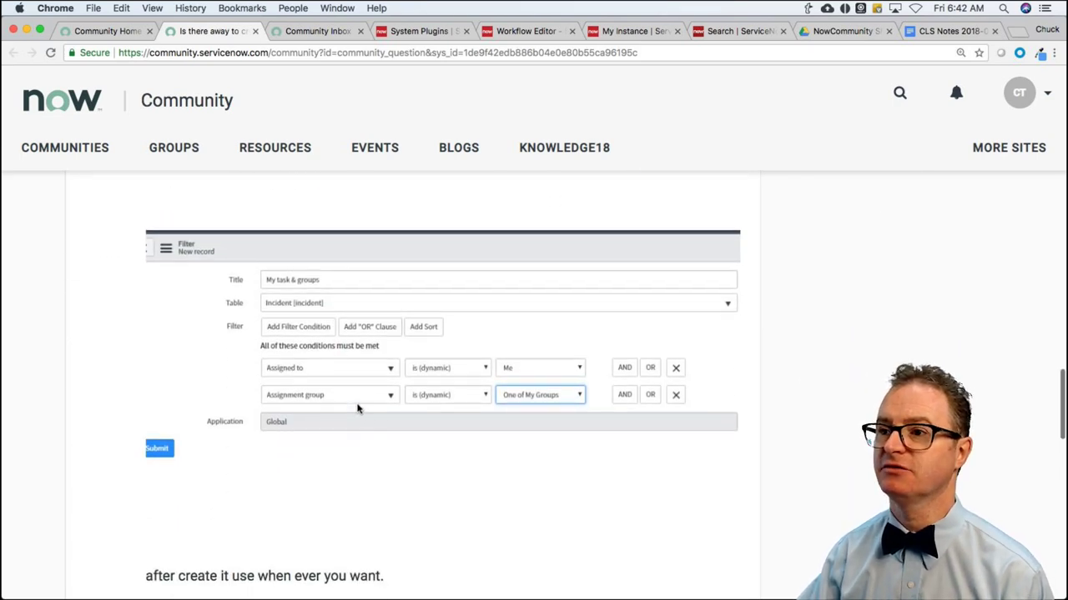
{"action": "scroll", "coordinate": [359, 408], "scroll_direction": "up", "scroll_amount": 5}
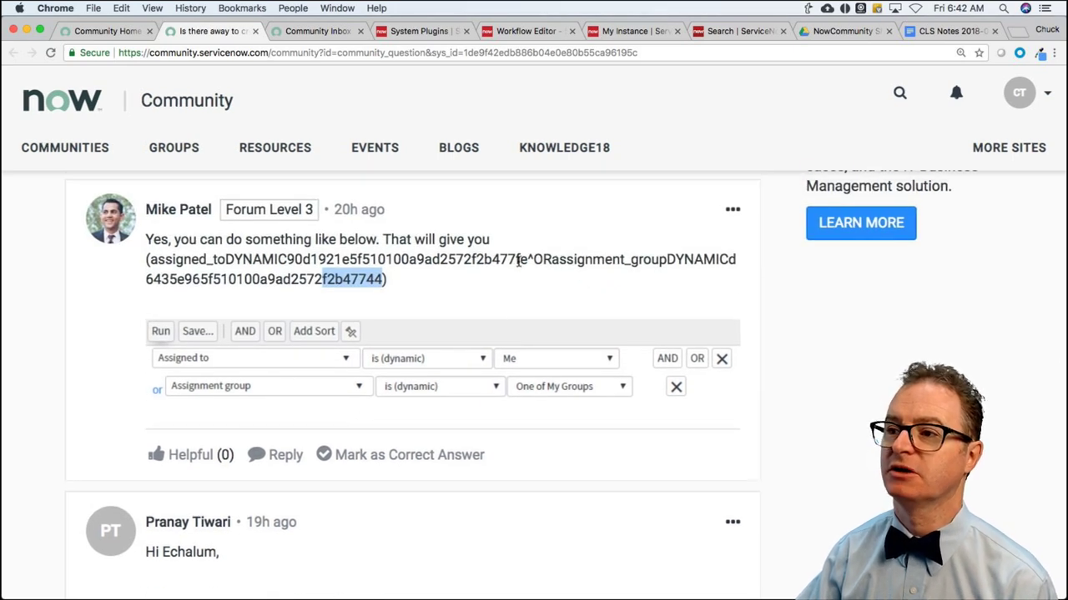
{"action": "left_click_drag", "start_coordinate": [527, 260], "coordinate": [577, 260]}
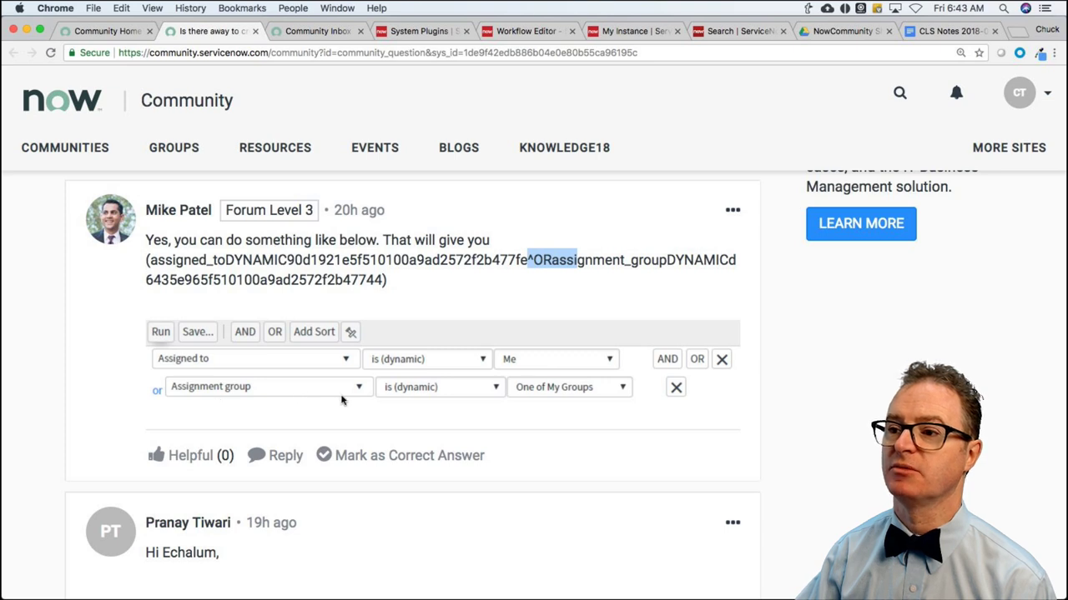
Review the rest of the second reply, including its reference field alternative, through to the end of the thread
{"action": "scroll", "coordinate": [305, 464], "scroll_direction": "down", "scroll_amount": 5}
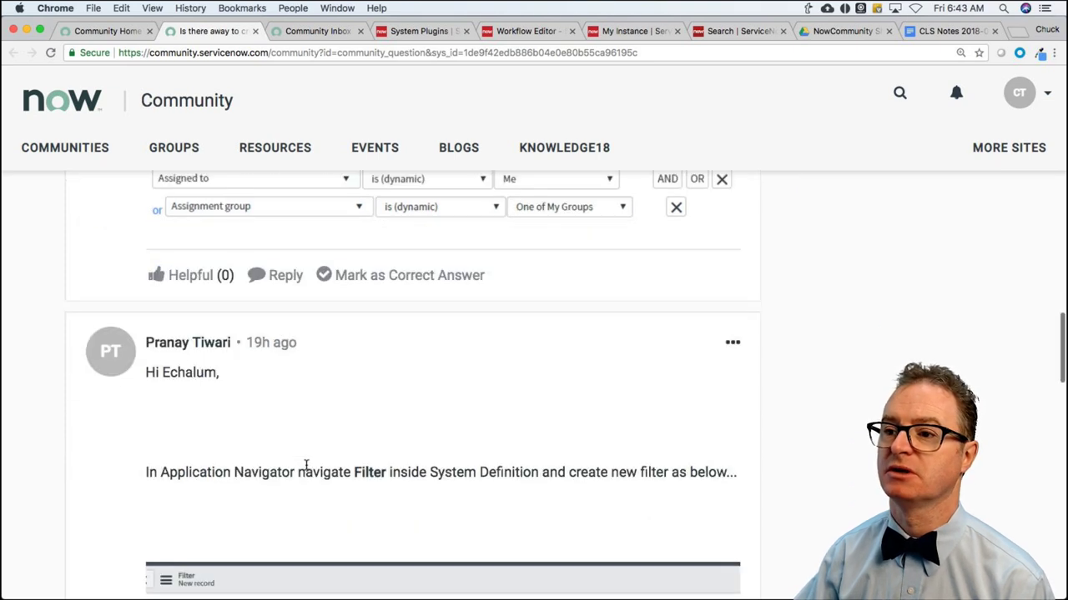
{"action": "scroll", "coordinate": [306, 465], "scroll_direction": "down", "scroll_amount": 3}
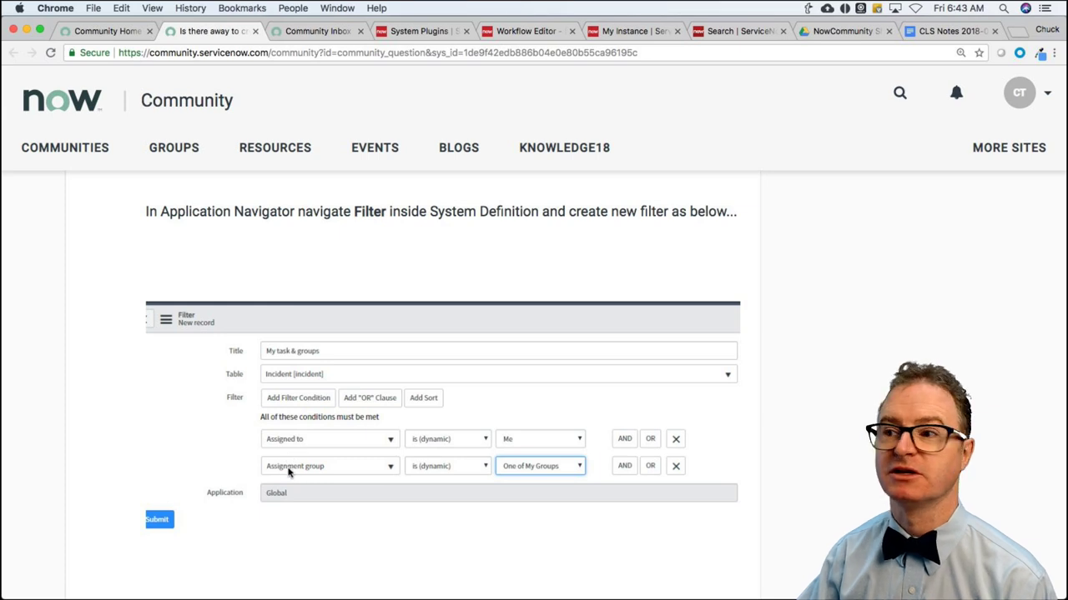
{"action": "scroll", "coordinate": [289, 473], "scroll_direction": "down", "scroll_amount": 10}
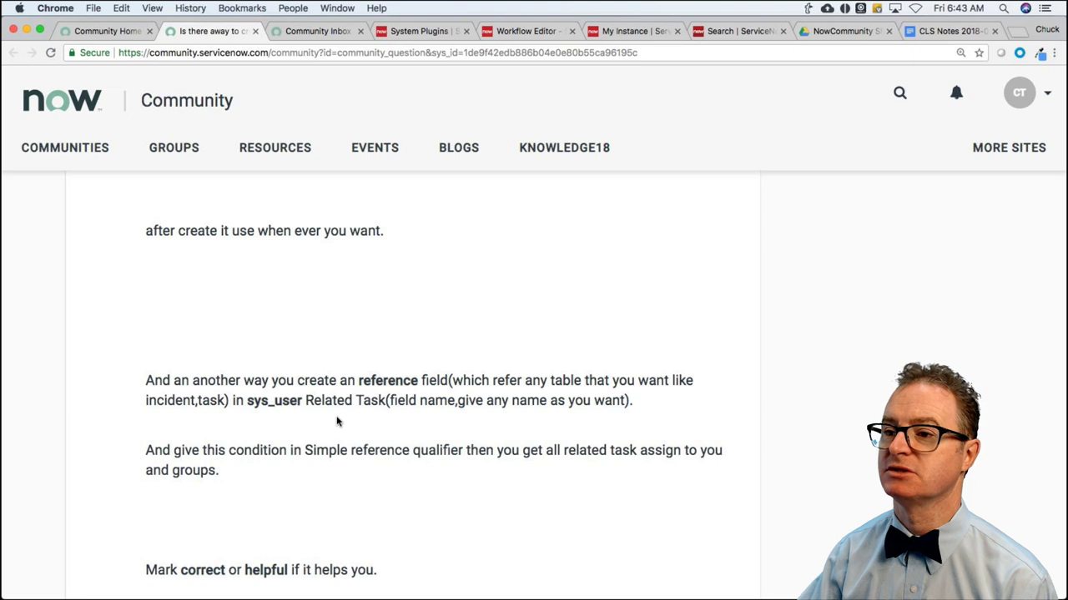
{"action": "scroll", "coordinate": [317, 479], "scroll_direction": "down", "scroll_amount": 1}
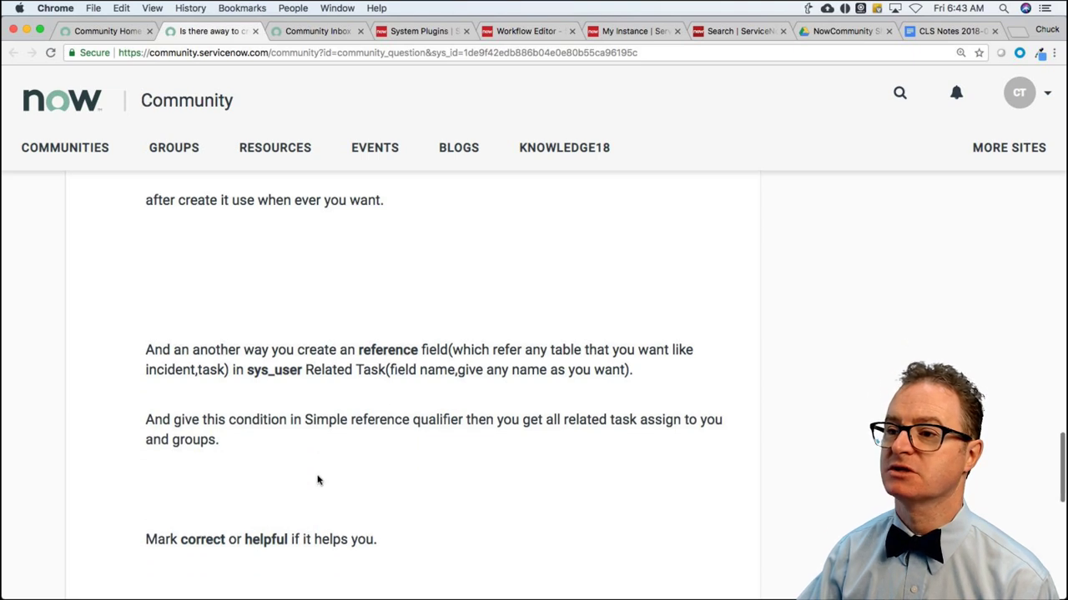
{"action": "scroll", "coordinate": [317, 479], "scroll_direction": "down", "scroll_amount": 2}
{"action": "scroll", "coordinate": [317, 480], "scroll_direction": "down", "scroll_amount": 6}
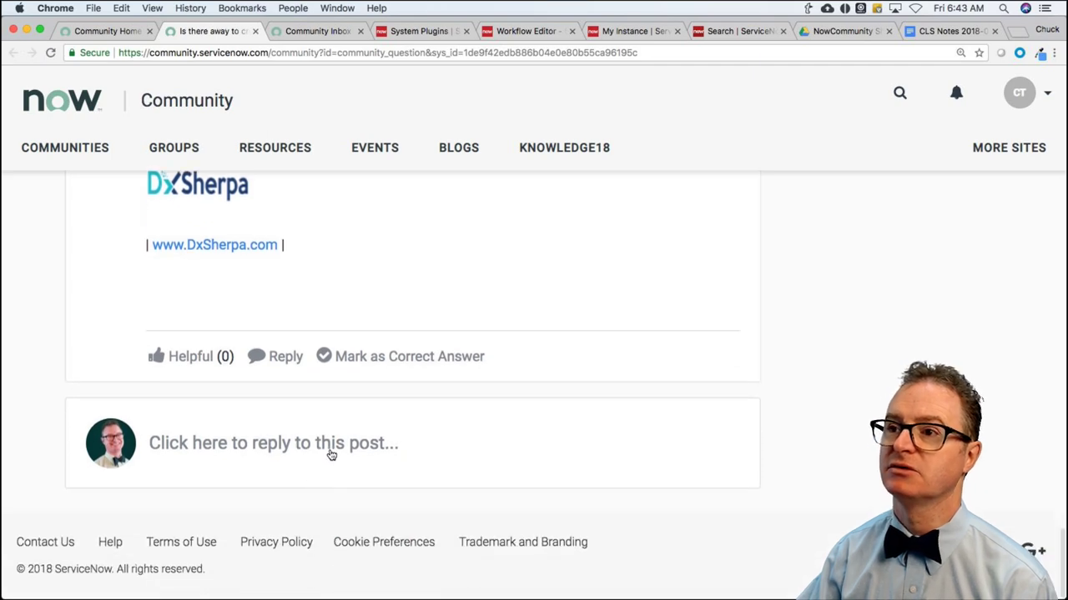
Close the filter question and open the Tasks list in the demo instance using task.list
{"action": "left_click", "coordinate": [255, 32]}
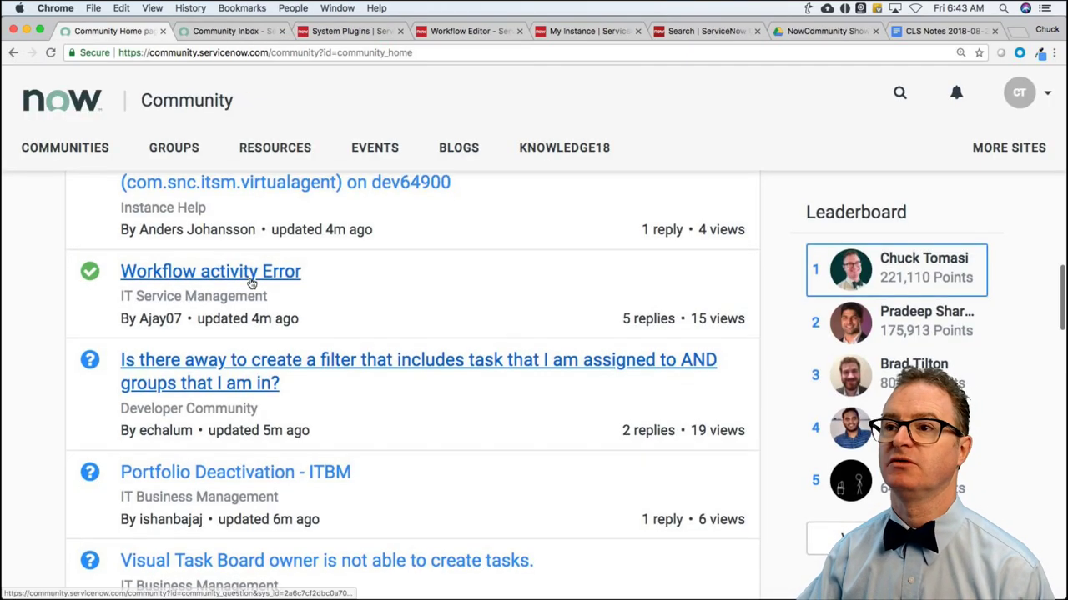
{"action": "left_click", "coordinate": [338, 31]}
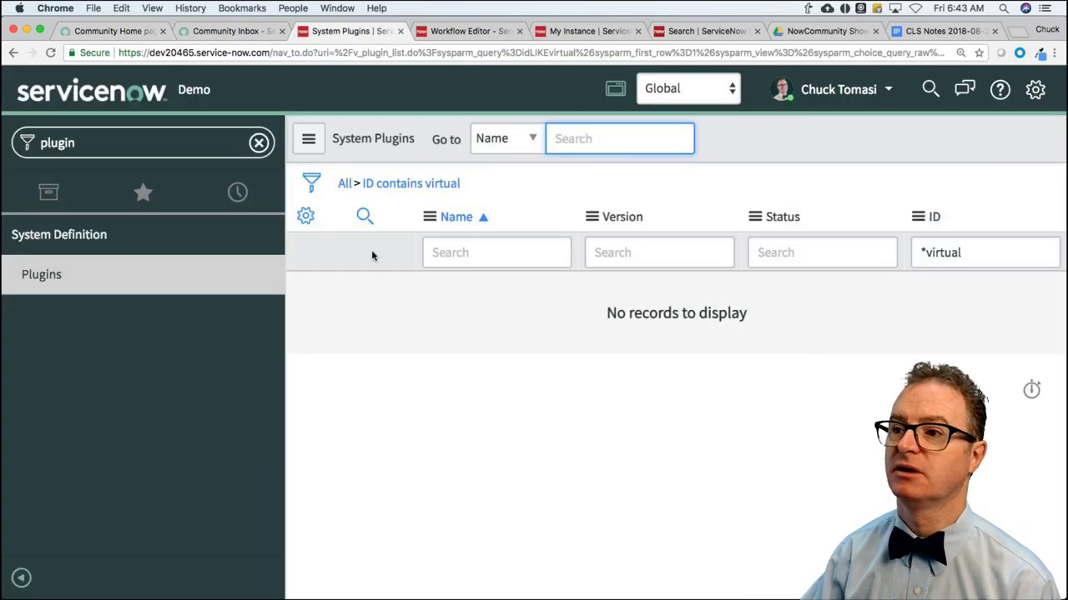
{"action": "left_click", "coordinate": [83, 142]}
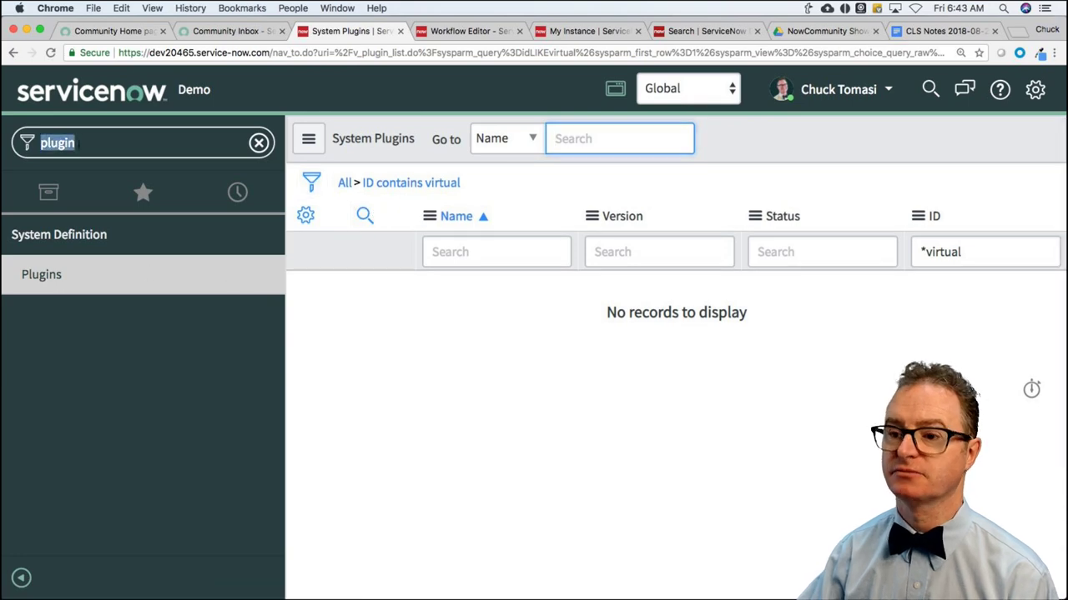
{"action": "type", "text": "task.list"}
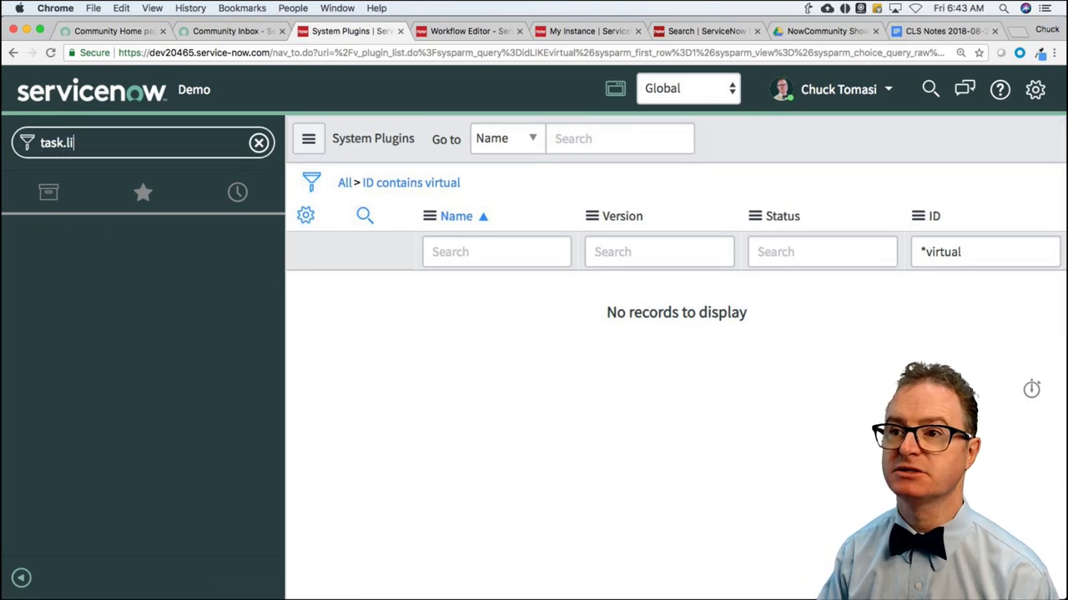
{"action": "key", "text": "Return"}
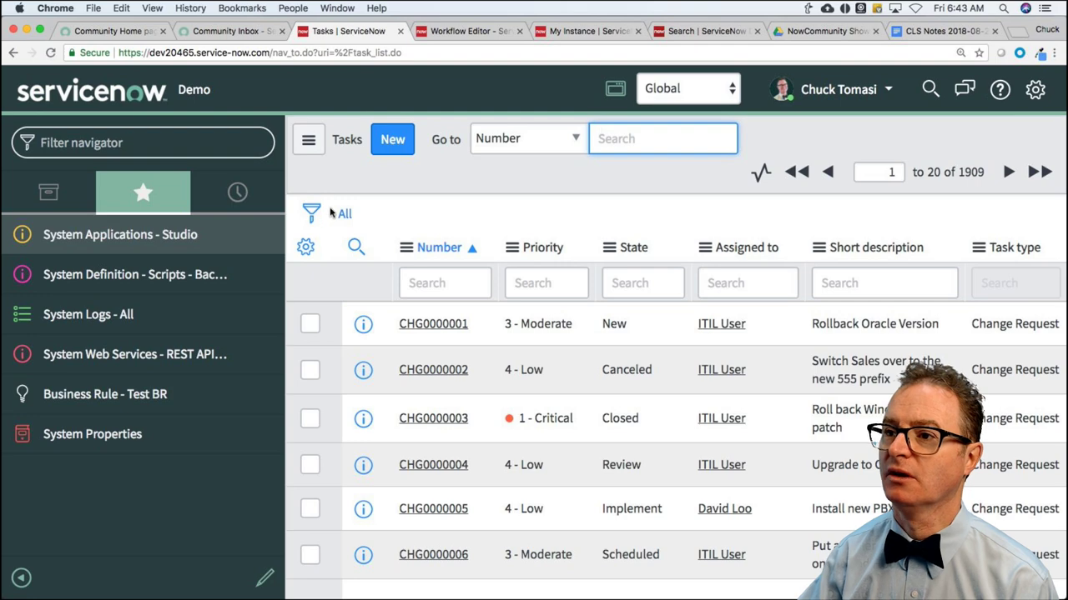
Build a filter condition on the Tasks list: Assigned to is (dynamic) Me
{"action": "left_click", "coordinate": [311, 214]}
{"action": "left_click", "coordinate": [419, 300]}
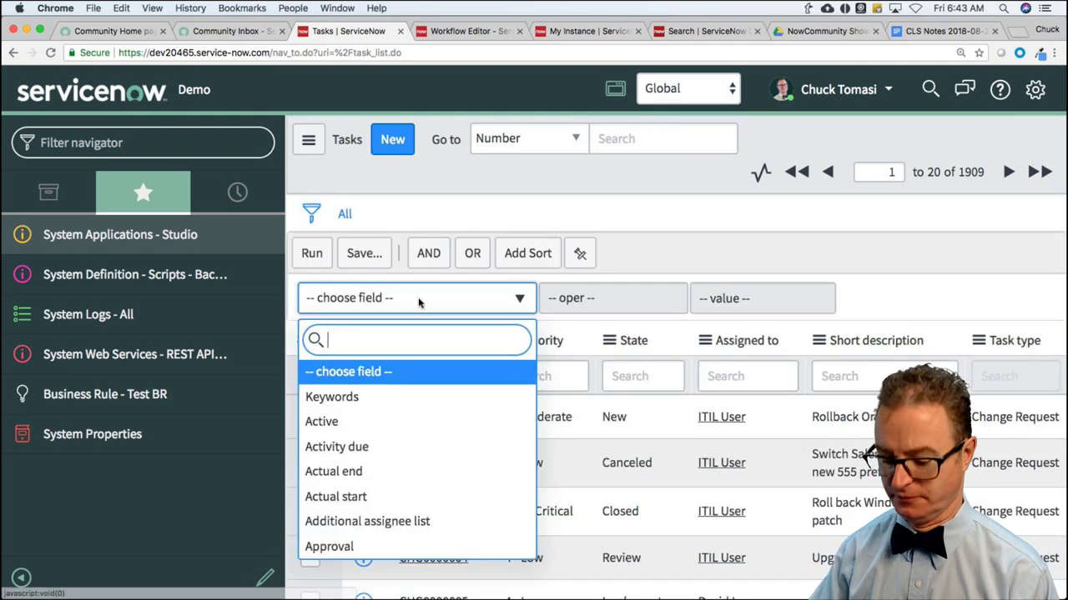
{"action": "type", "text": "as"}
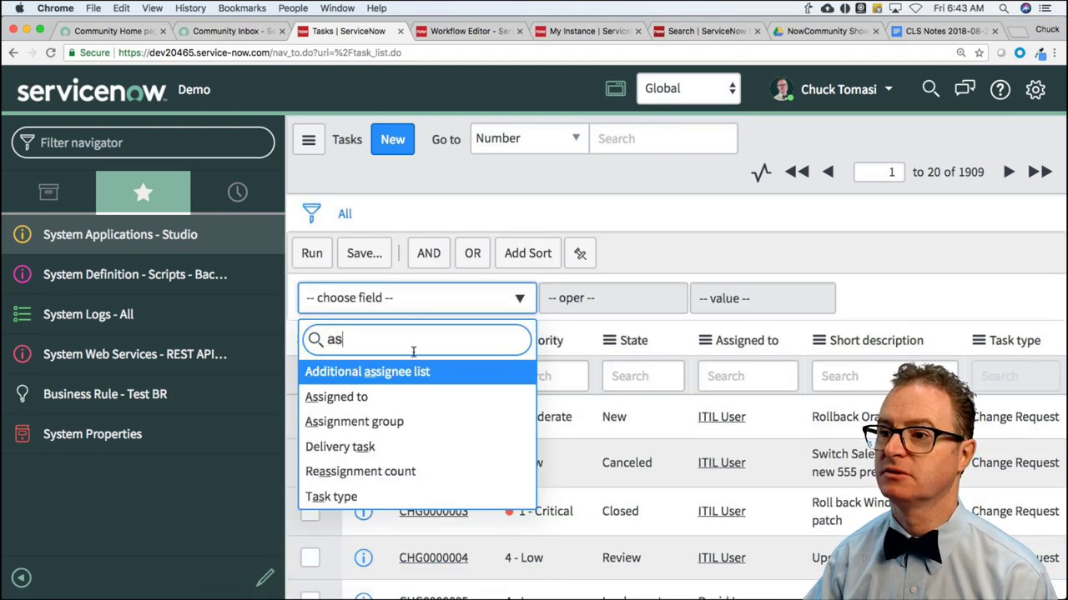
{"action": "left_click", "coordinate": [351, 397]}
{"action": "left_click", "coordinate": [613, 296]}
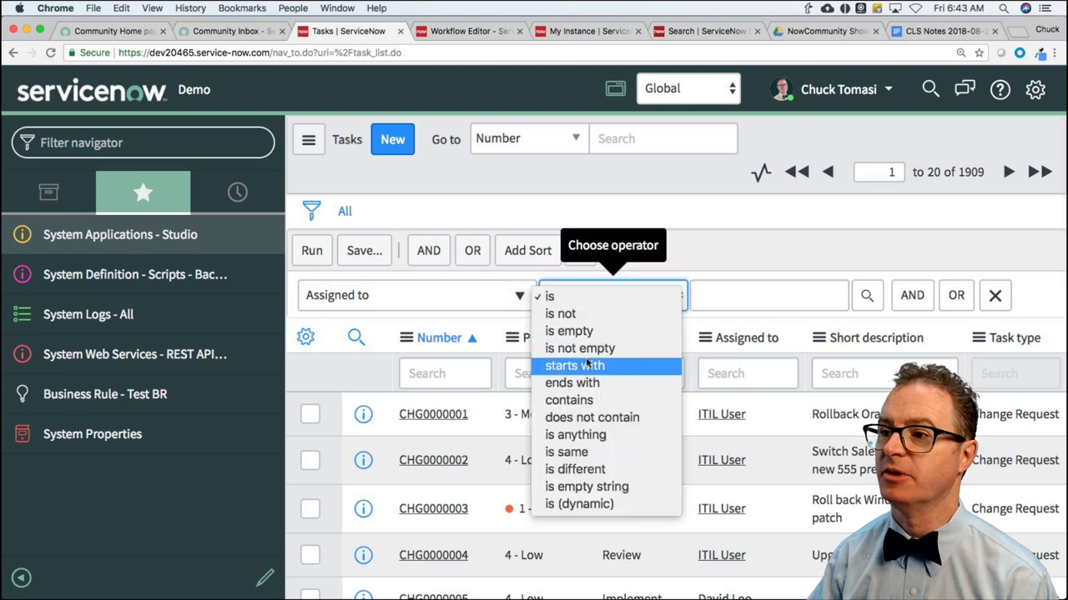
{"action": "left_click", "coordinate": [578, 504]}
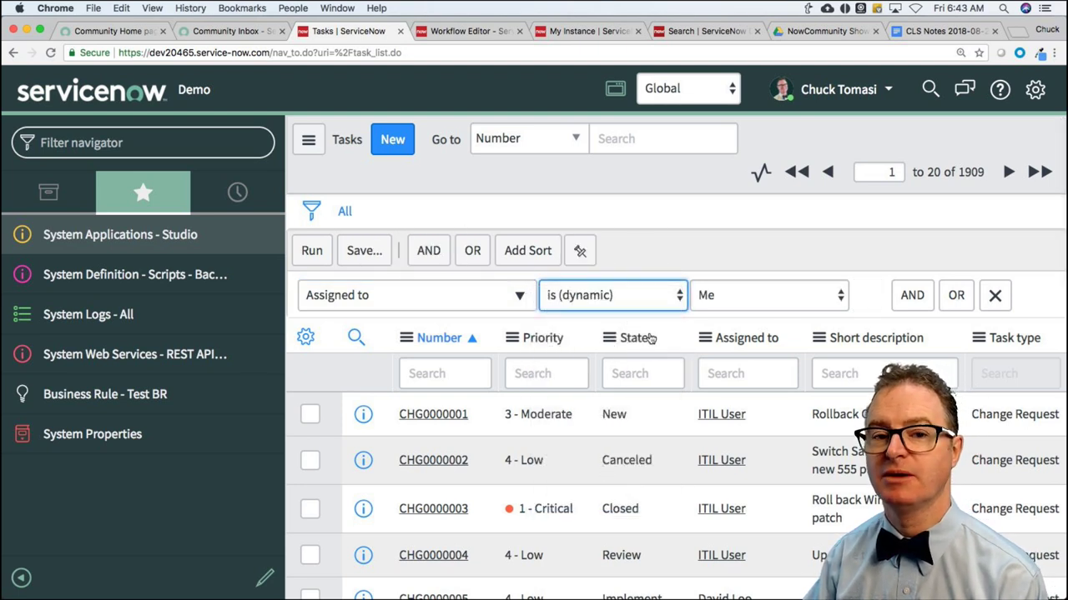
{"action": "left_click", "coordinate": [745, 297]}
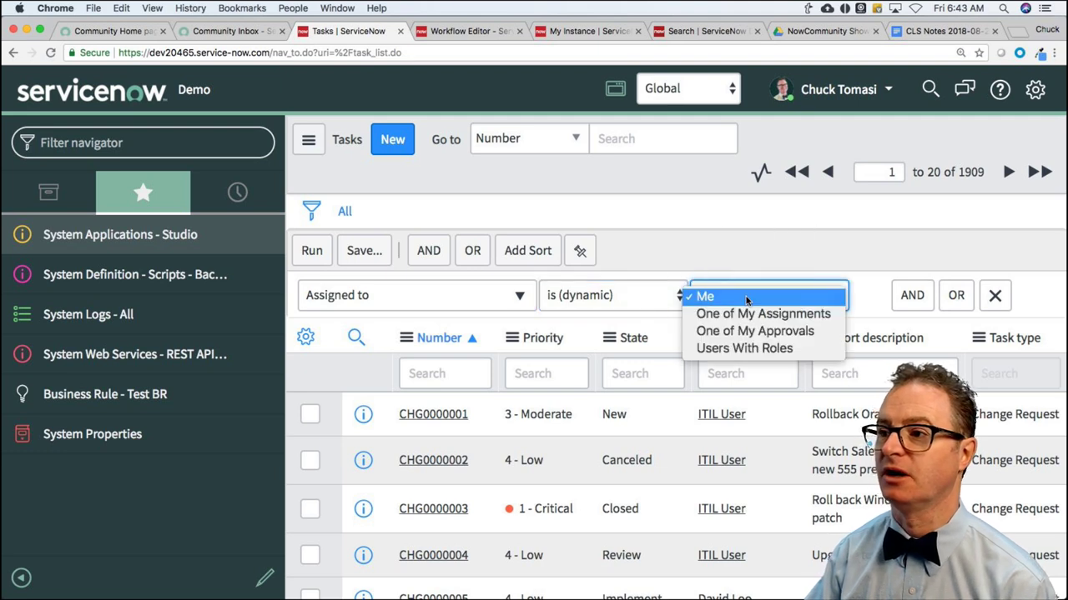
{"action": "left_click", "coordinate": [739, 297]}
{"action": "left_click", "coordinate": [738, 297]}
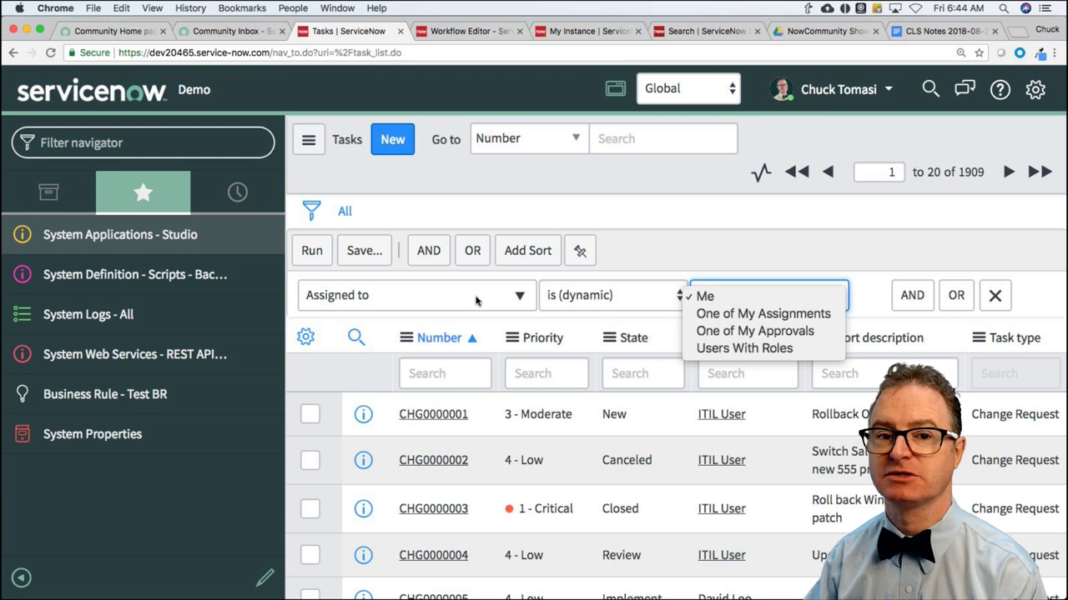
{"action": "left_click", "coordinate": [705, 296]}
Add an OR condition to the Tasks filter: Assignment group is (dynamic) One of My Groups
{"action": "left_click", "coordinate": [955, 297]}
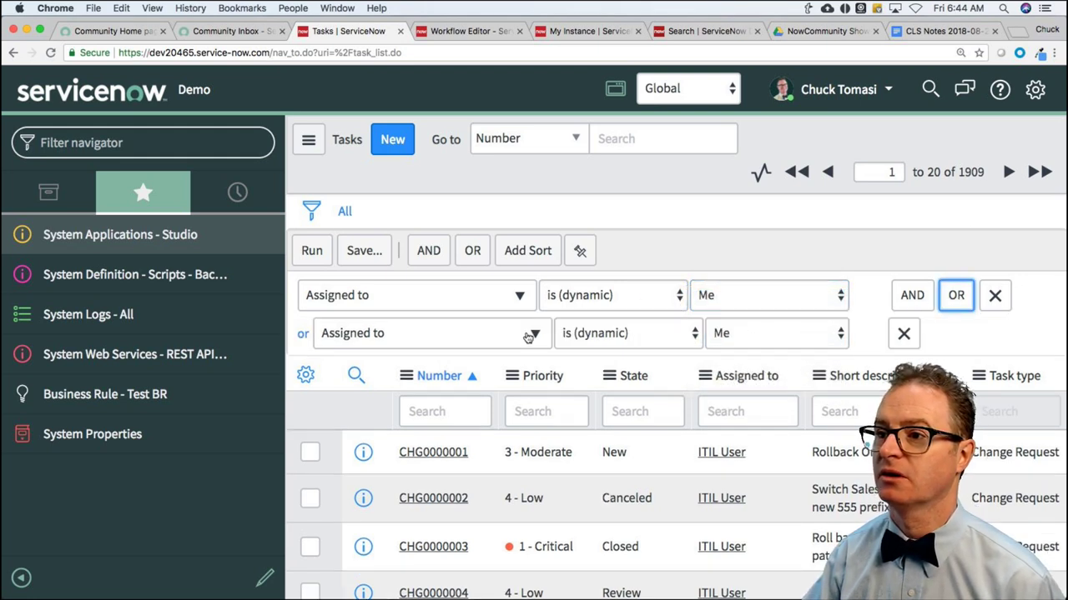
{"action": "left_click", "coordinate": [529, 334]}
{"action": "scroll", "coordinate": [465, 472], "scroll_direction": "down", "scroll_amount": 5}
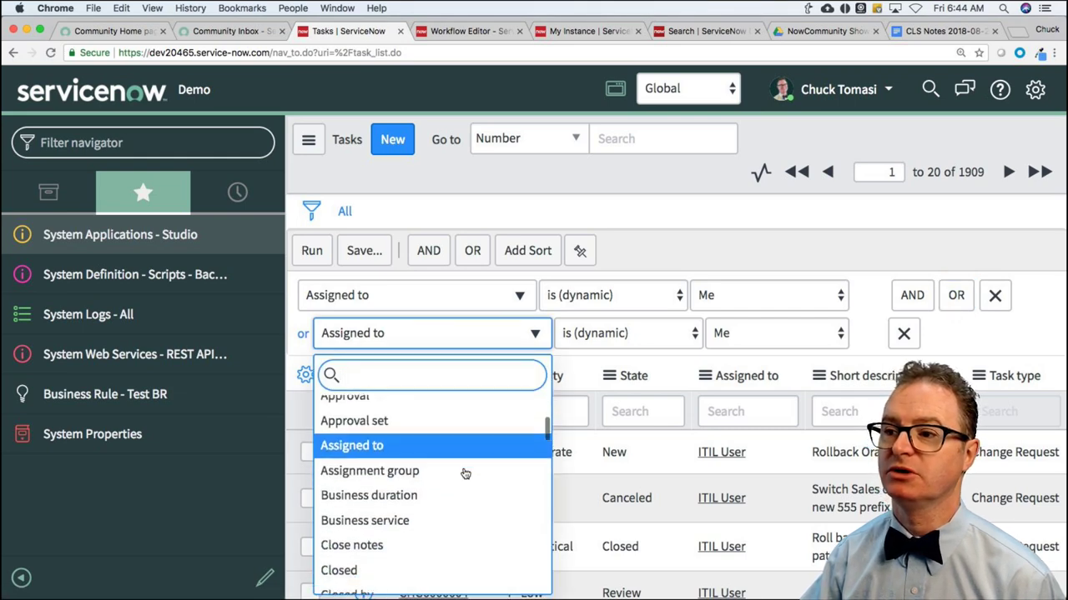
{"action": "left_click", "coordinate": [438, 441]}
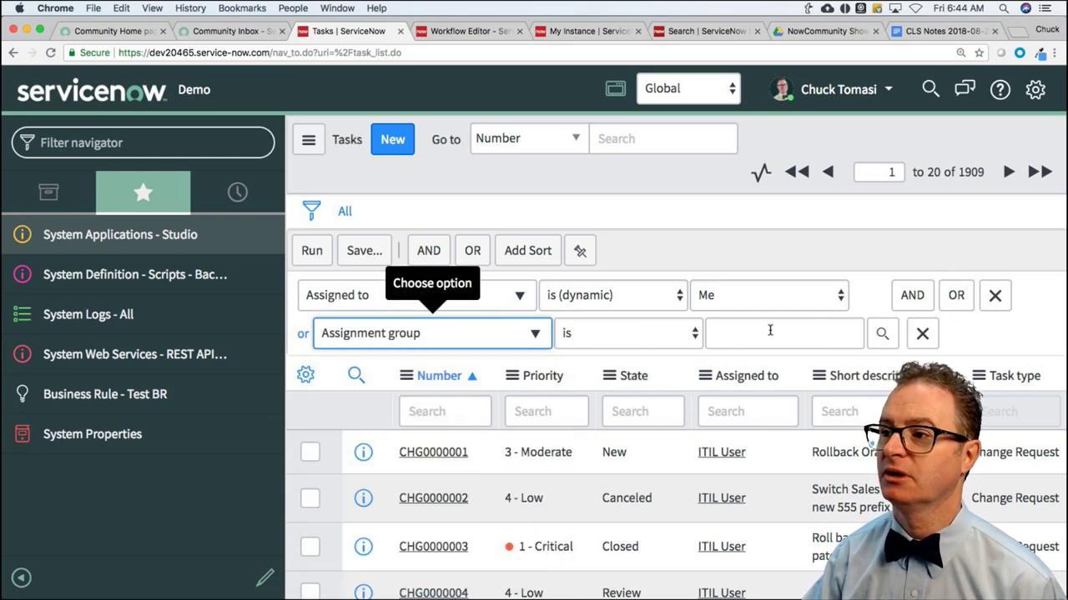
{"action": "left_click", "coordinate": [882, 334]}
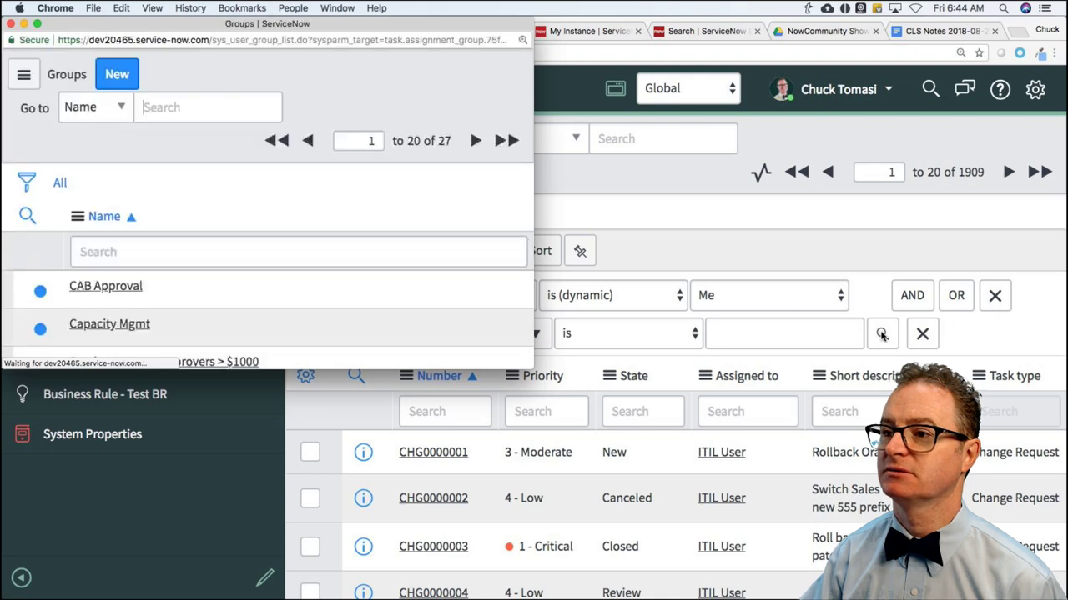
{"action": "left_click", "coordinate": [10, 23]}
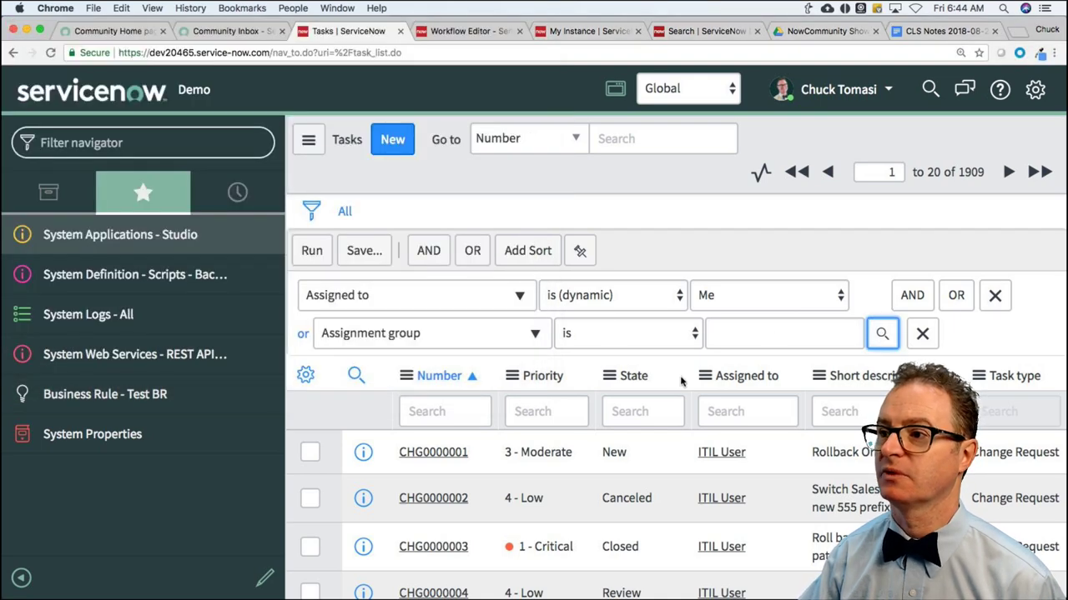
{"action": "left_click", "coordinate": [638, 338]}
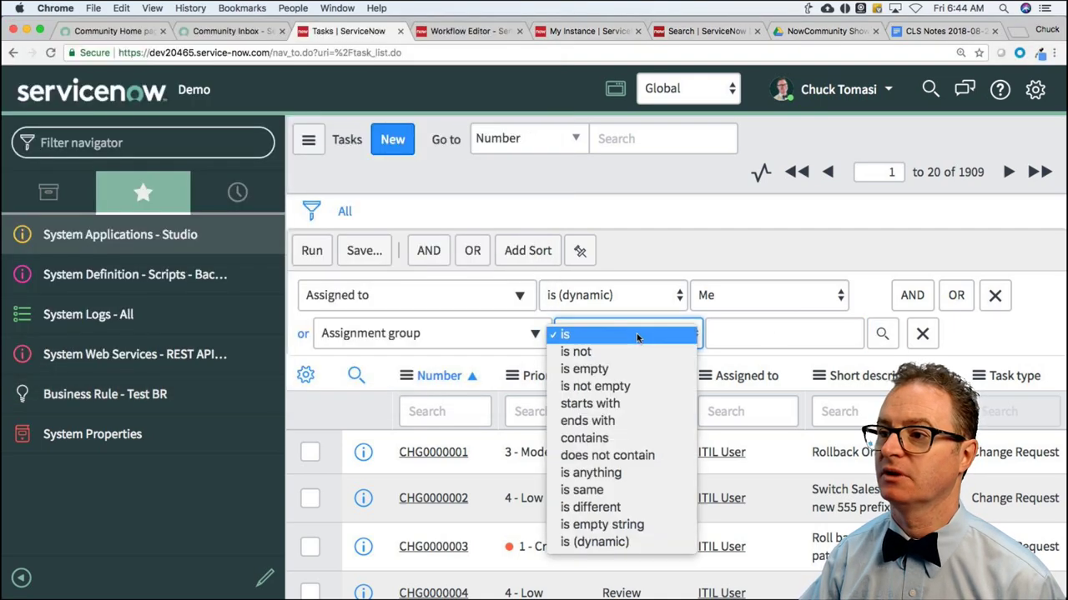
{"action": "left_click", "coordinate": [678, 541]}
{"action": "left_click", "coordinate": [780, 337]}
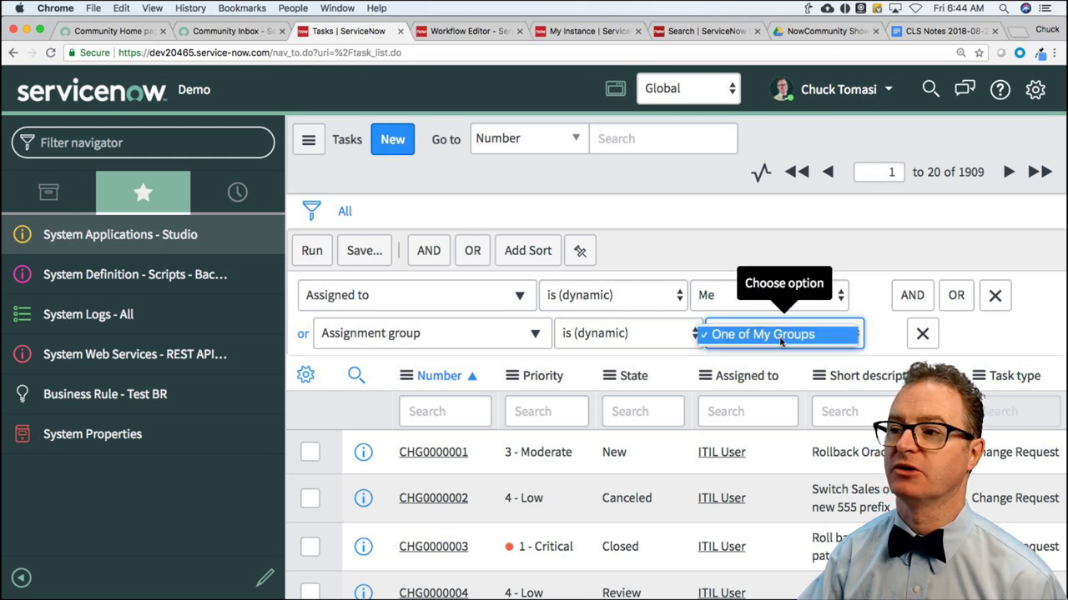
{"action": "left_click", "coordinate": [781, 337]}
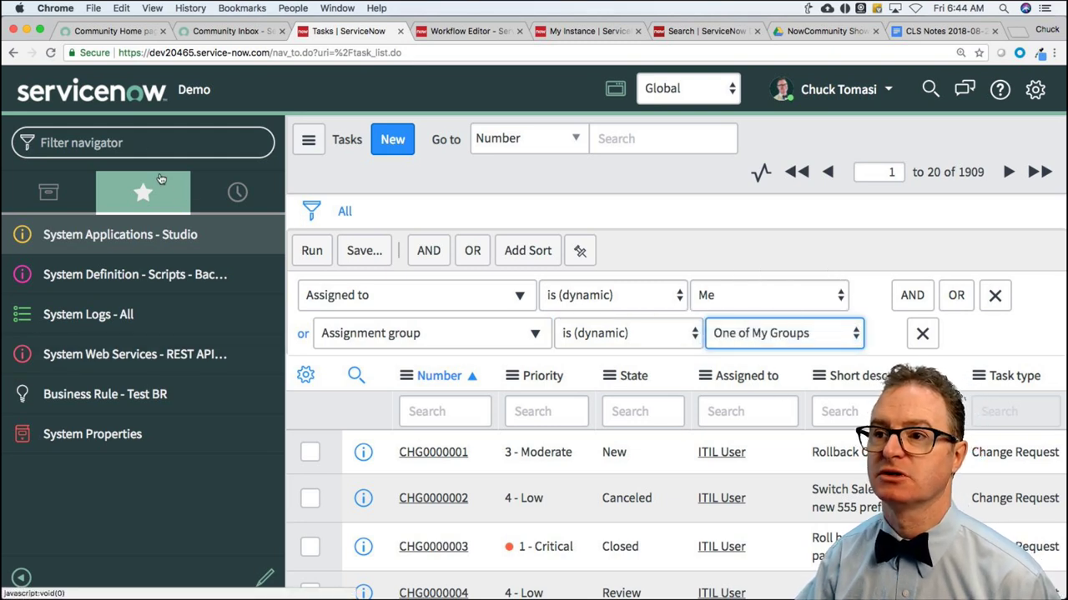
Open the Dynamic Filter Options list and search for labels containing me
{"action": "left_click", "coordinate": [123, 142]}
{"action": "type", "text": "dynamic f"}
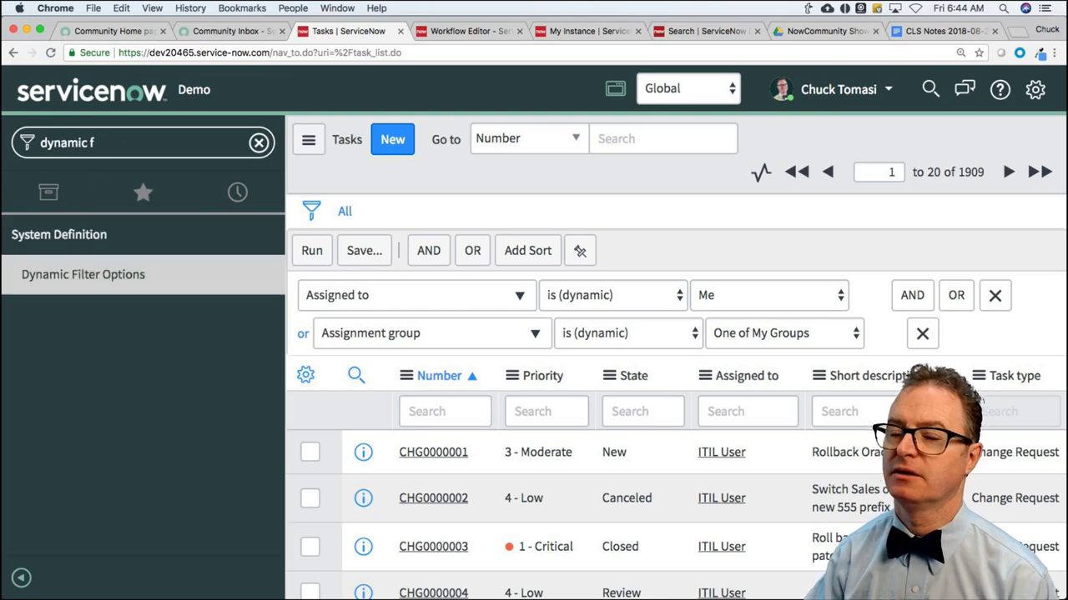
{"action": "left_click", "coordinate": [90, 277]}
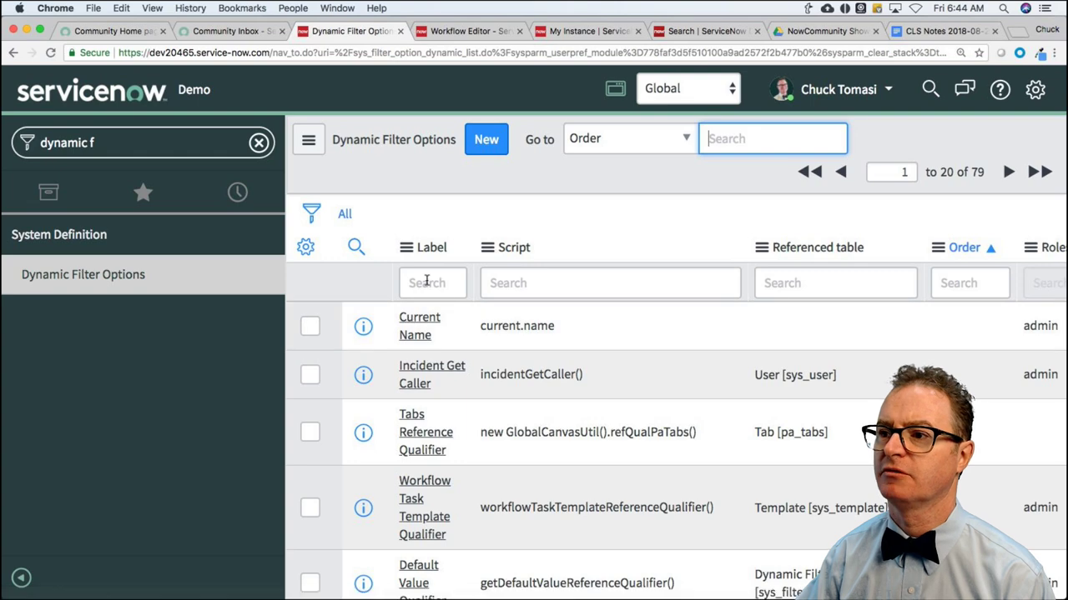
{"action": "left_click", "coordinate": [426, 282]}
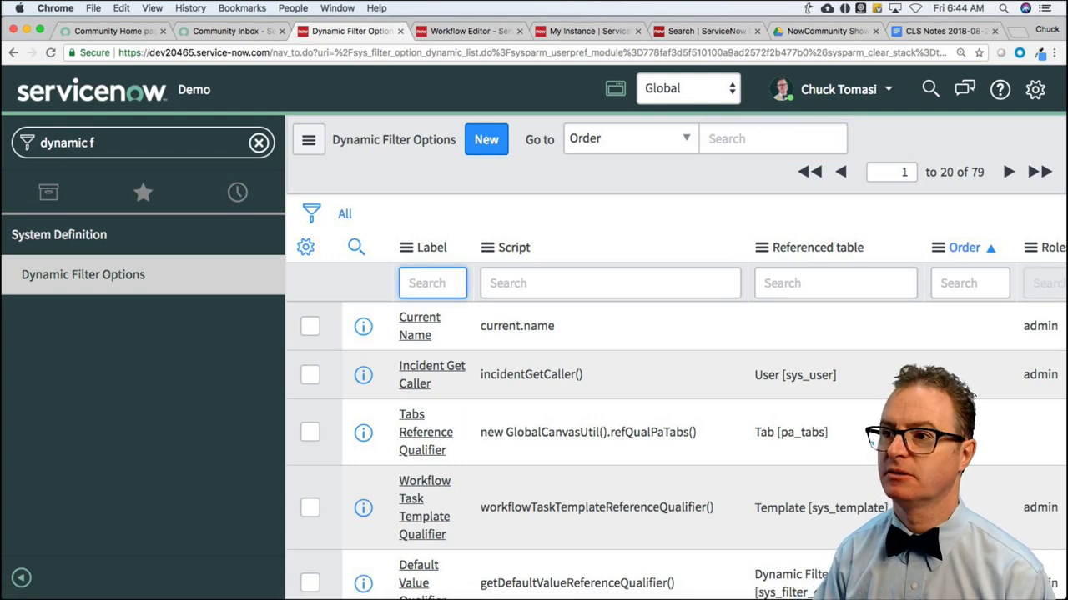
{"action": "type", "text": "*me"}
{"action": "key", "text": "Return"}
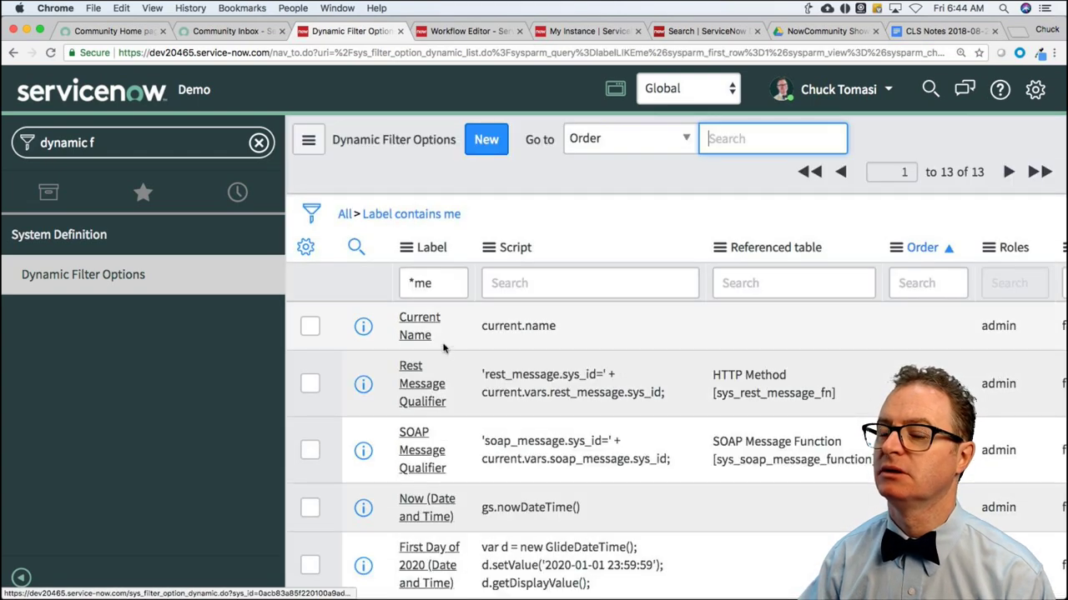
Open the Me dynamic filter option that uses gs.getUserID(); and examine its script, referenced table and availability settings
{"action": "scroll", "coordinate": [455, 360], "scroll_direction": "down", "scroll_amount": 1}
{"action": "scroll", "coordinate": [455, 360], "scroll_direction": "down", "scroll_amount": 5}
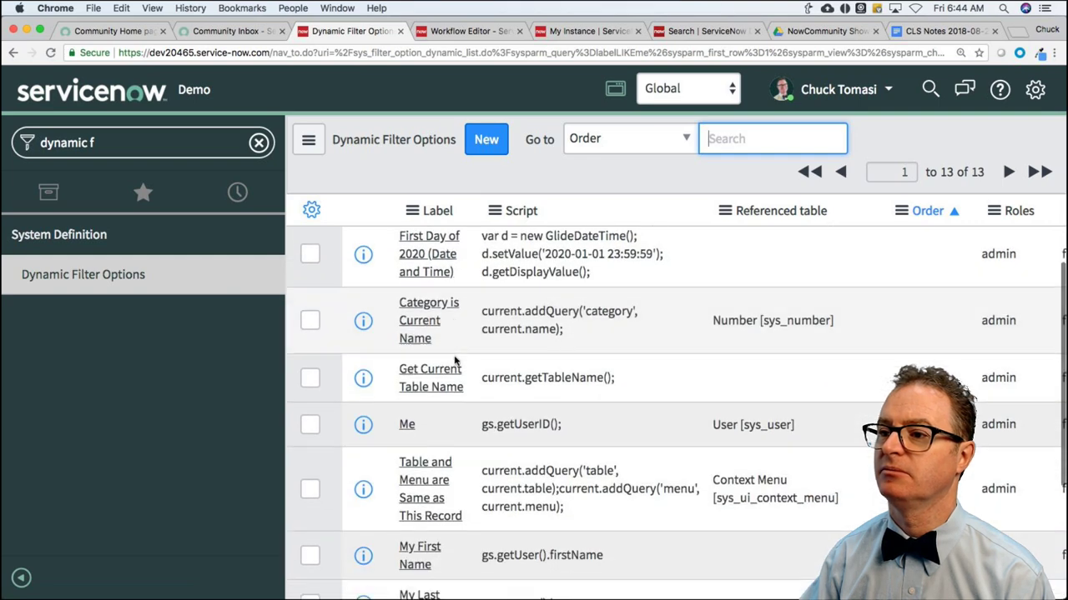
{"action": "left_click", "coordinate": [407, 423]}
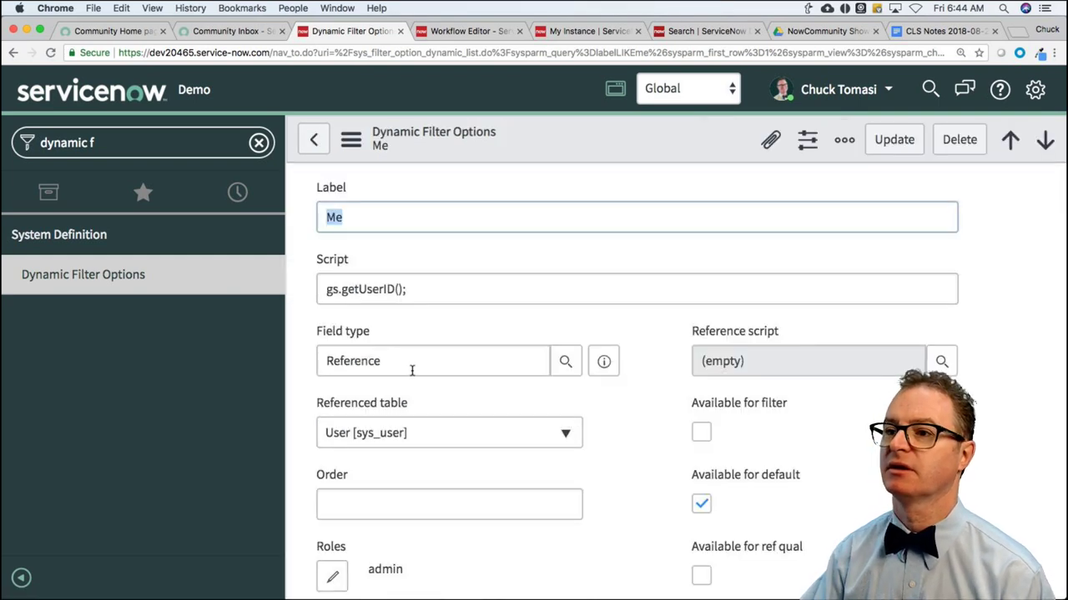
{"action": "key", "text": "Tab"}
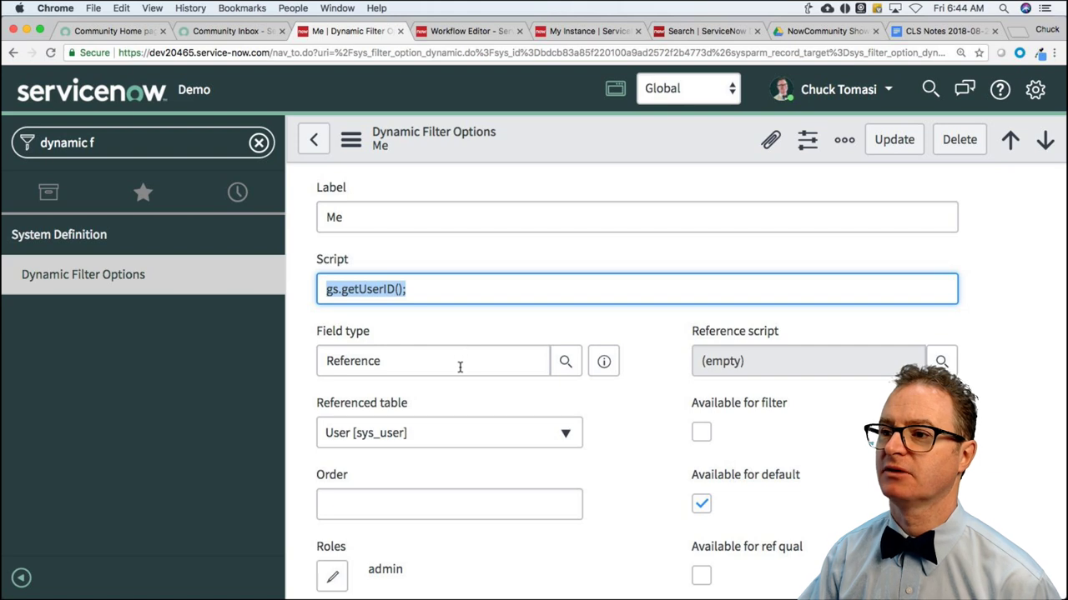
{"action": "scroll", "coordinate": [417, 448], "scroll_direction": "down", "scroll_amount": 1}
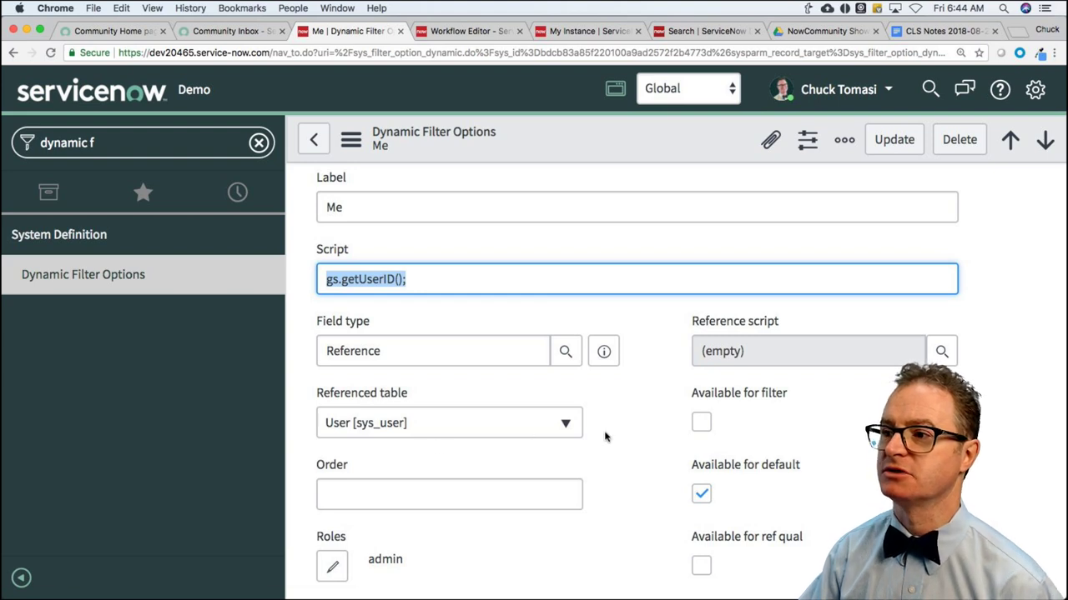
{"action": "scroll", "coordinate": [619, 445], "scroll_direction": "down", "scroll_amount": 5}
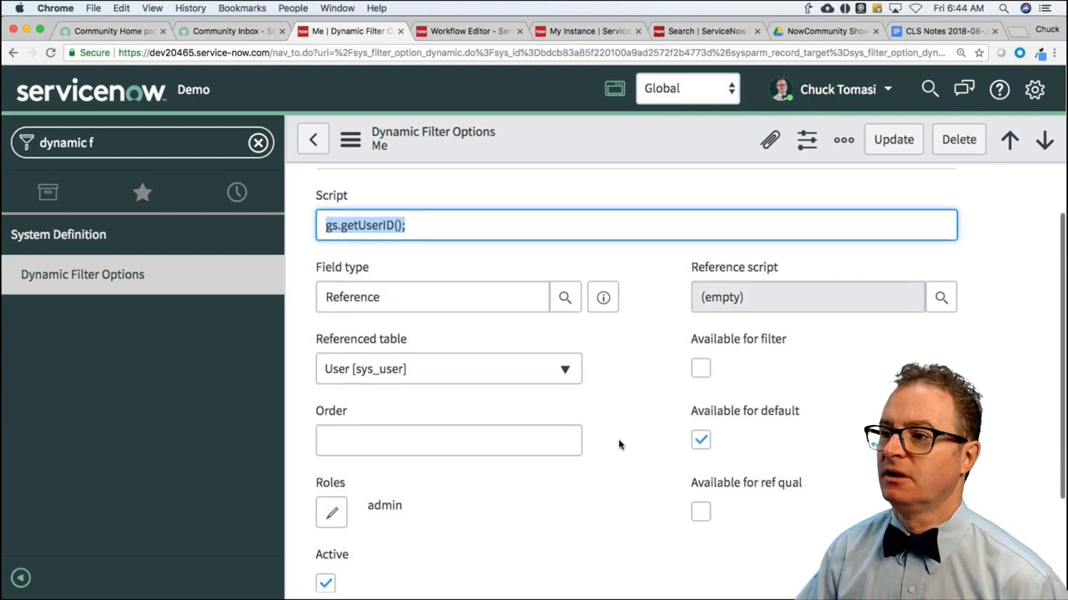
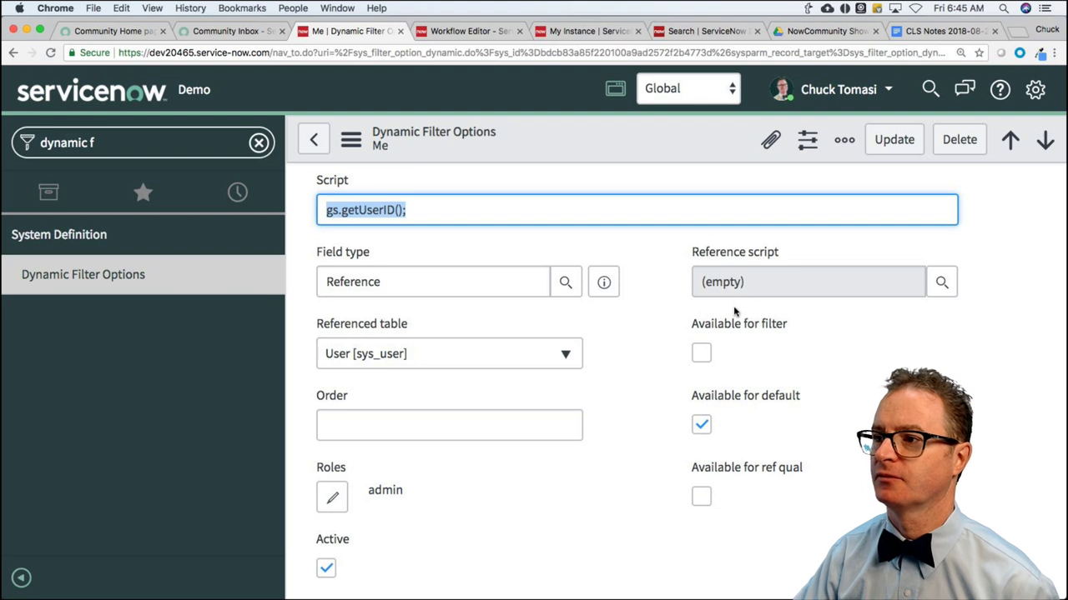
{"action": "mouse_move", "coordinate": [735, 330]}
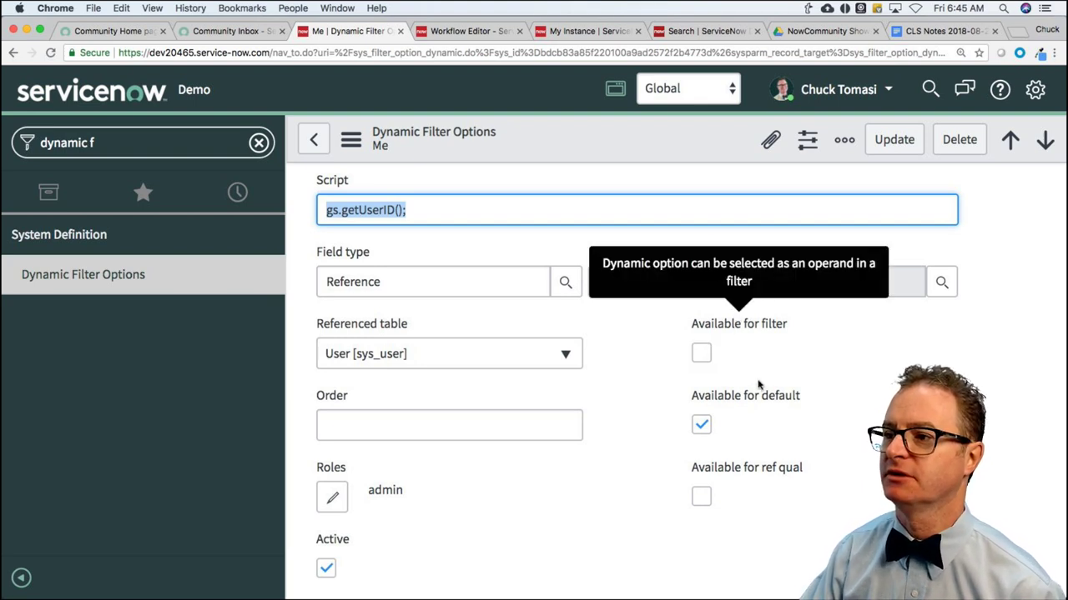
{"action": "mouse_move", "coordinate": [757, 399]}
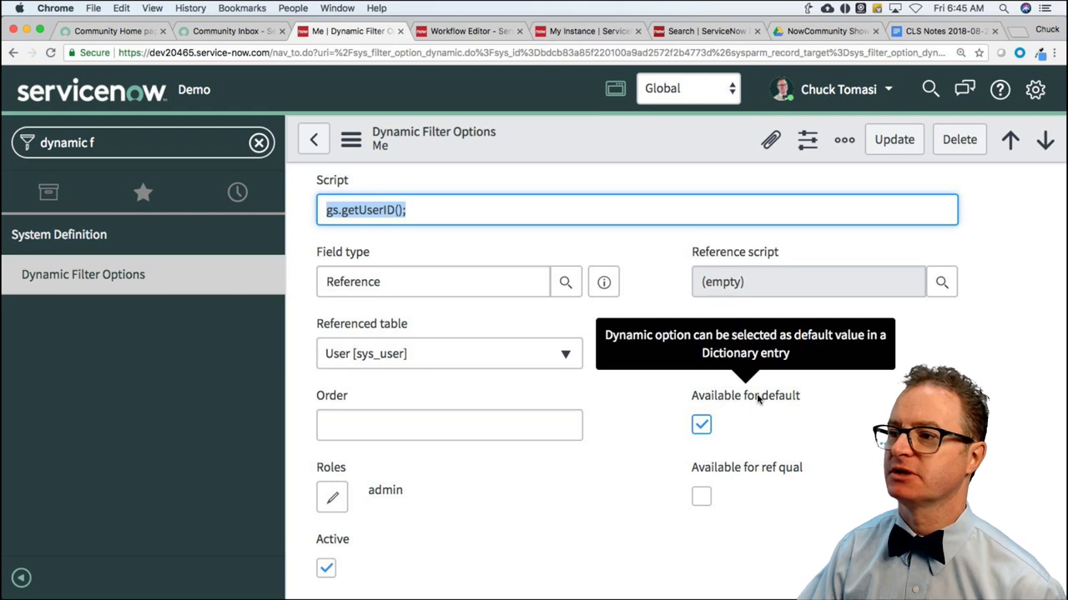
{"action": "scroll", "coordinate": [757, 398], "scroll_direction": "up", "scroll_amount": 1}
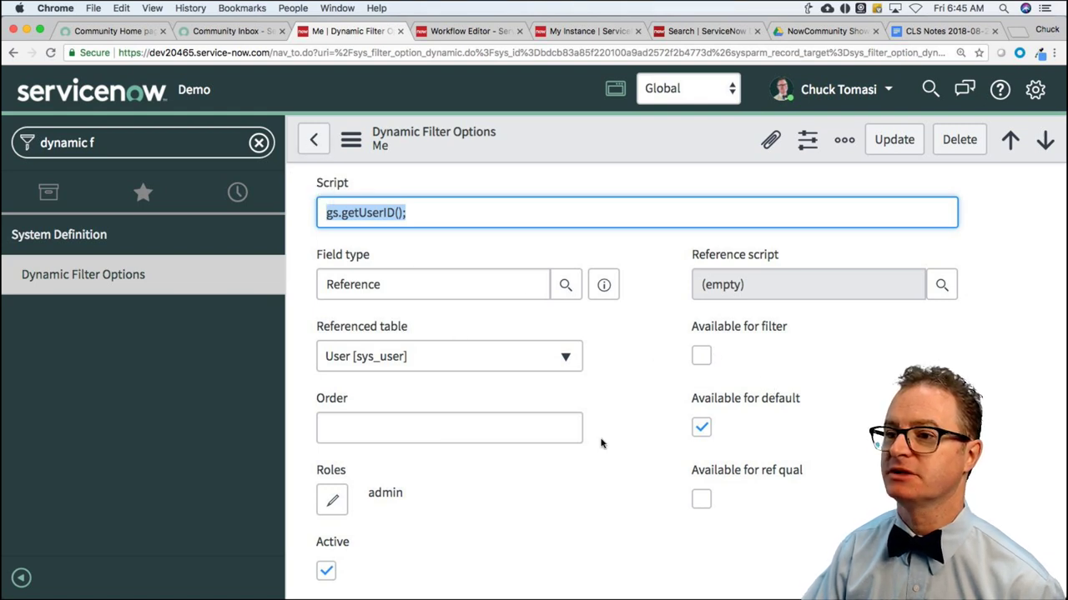
{"action": "scroll", "coordinate": [600, 442], "scroll_direction": "down", "scroll_amount": 3}
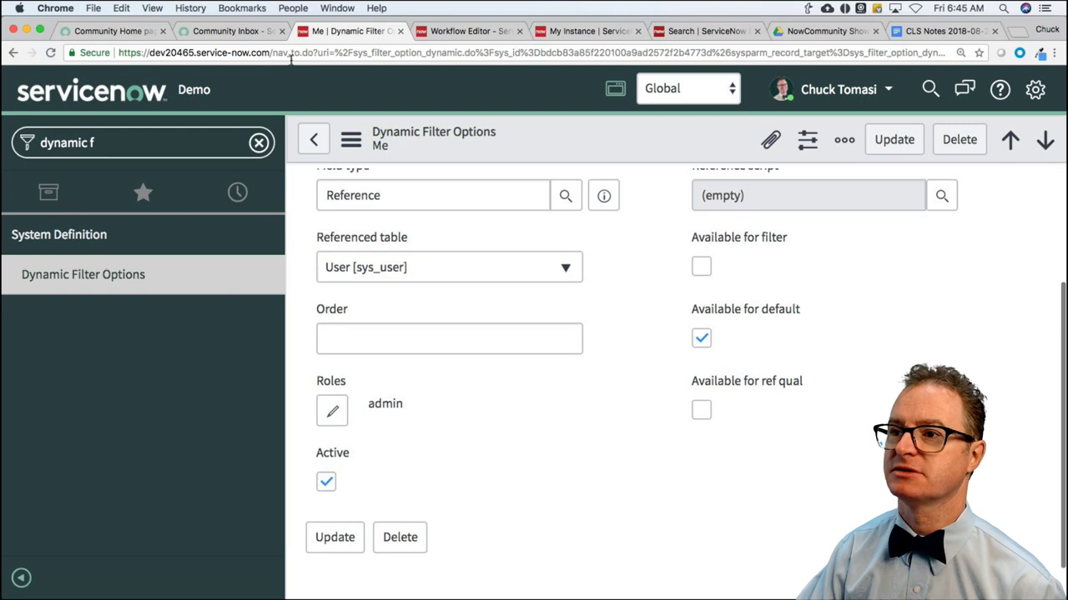
Return to the Dynamic Filter Options list and show only the records whose label matches Me
{"action": "left_click", "coordinate": [315, 138]}
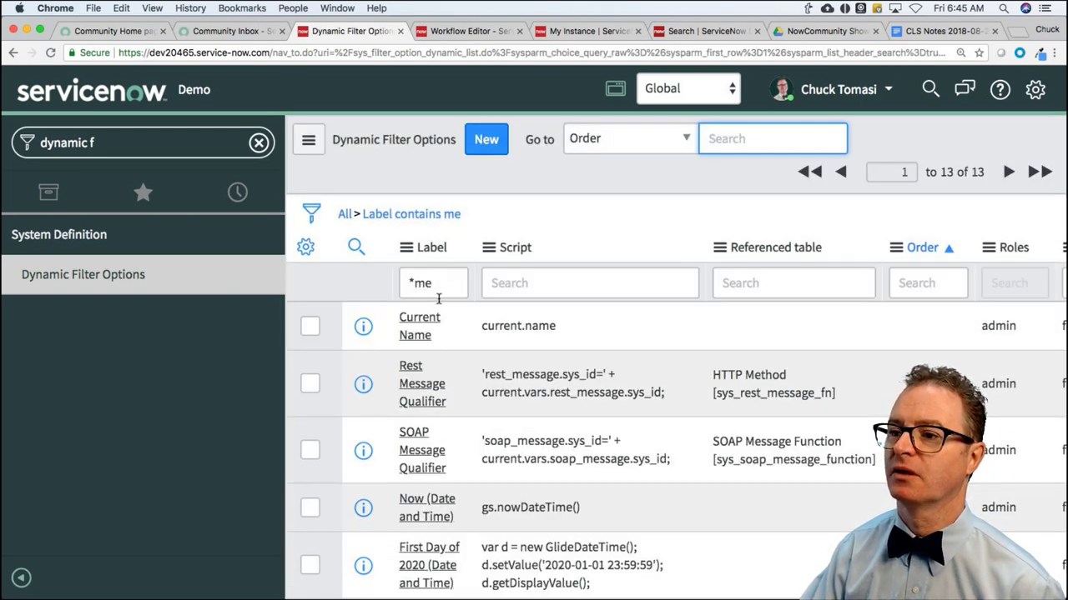
{"action": "scroll", "coordinate": [442, 325], "scroll_direction": "down", "scroll_amount": 4}
{"action": "scroll", "coordinate": [449, 352], "scroll_direction": "down", "scroll_amount": 2}
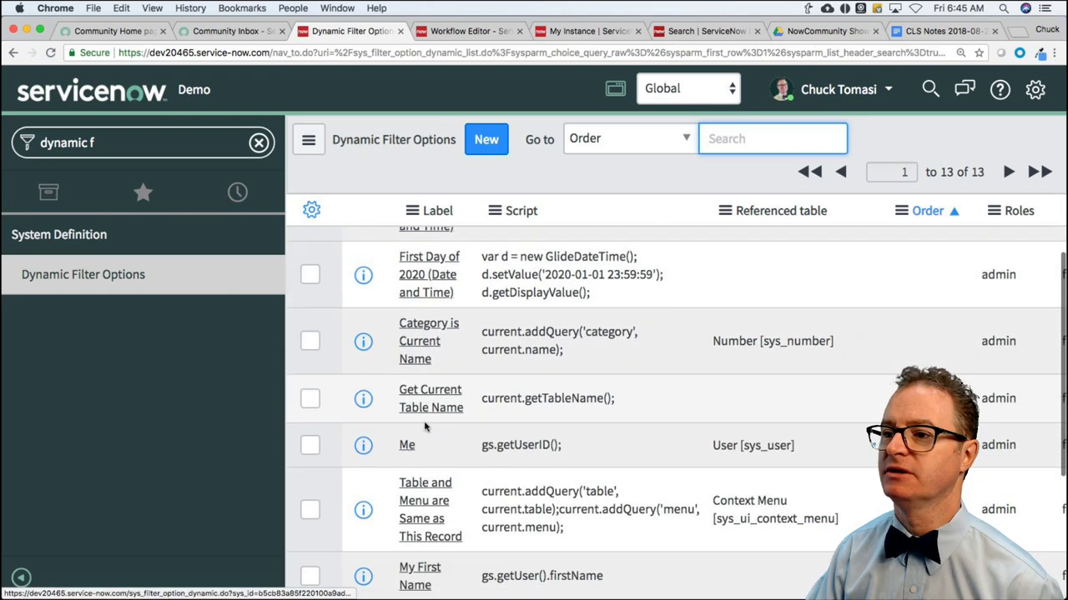
{"action": "right_click", "coordinate": [406, 444]}
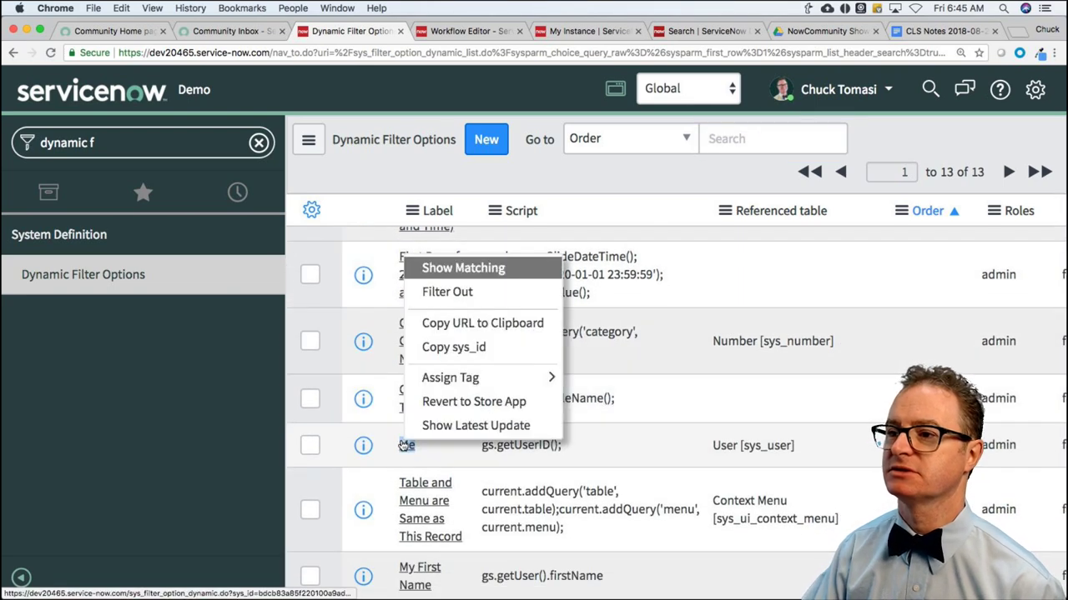
{"action": "left_click", "coordinate": [454, 269]}
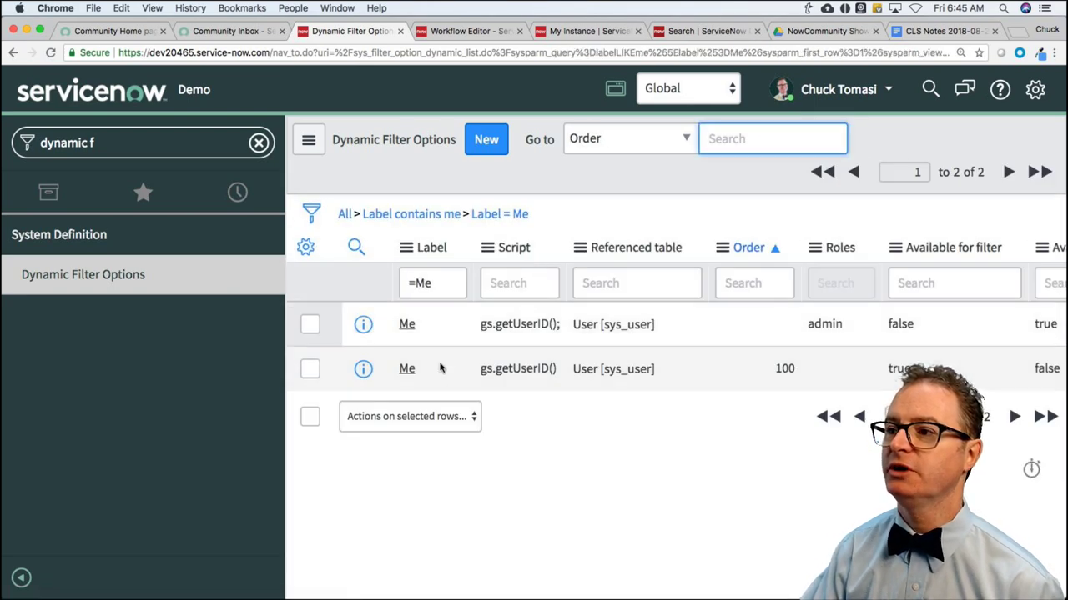
Compare the availability columns of the Me records for filter, default and ref qual, and open the first record
{"action": "scroll", "coordinate": [568, 350], "scroll_direction": "right", "scroll_amount": 2}
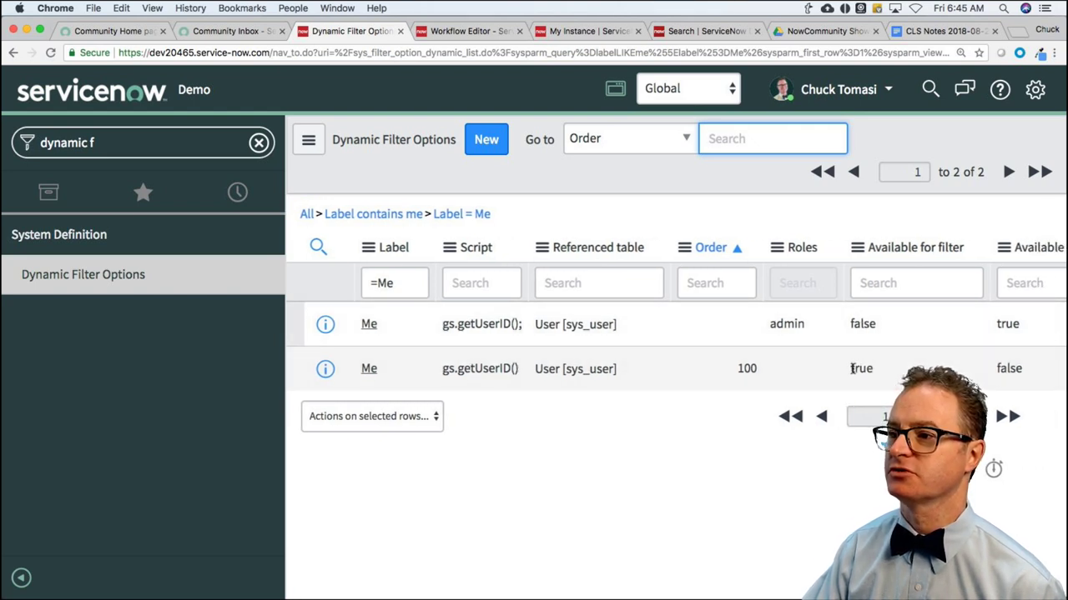
{"action": "scroll", "coordinate": [963, 332], "scroll_direction": "right", "scroll_amount": 10}
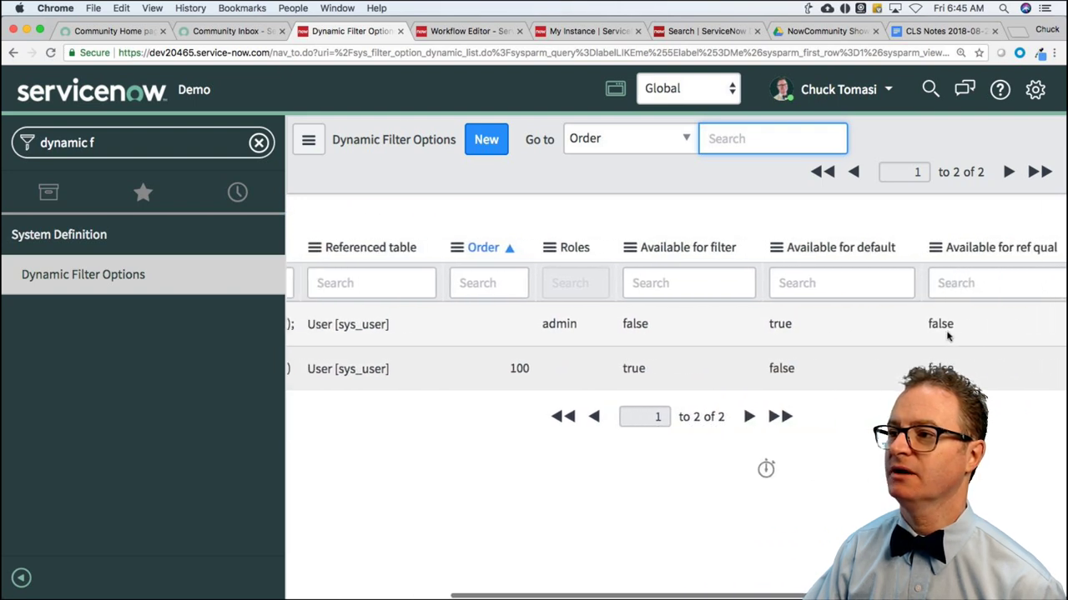
{"action": "scroll", "coordinate": [942, 334], "scroll_direction": "right", "scroll_amount": 5}
{"action": "scroll", "coordinate": [930, 336], "scroll_direction": "left", "scroll_amount": 15}
{"action": "scroll", "coordinate": [921, 339], "scroll_direction": "down", "scroll_amount": 1}
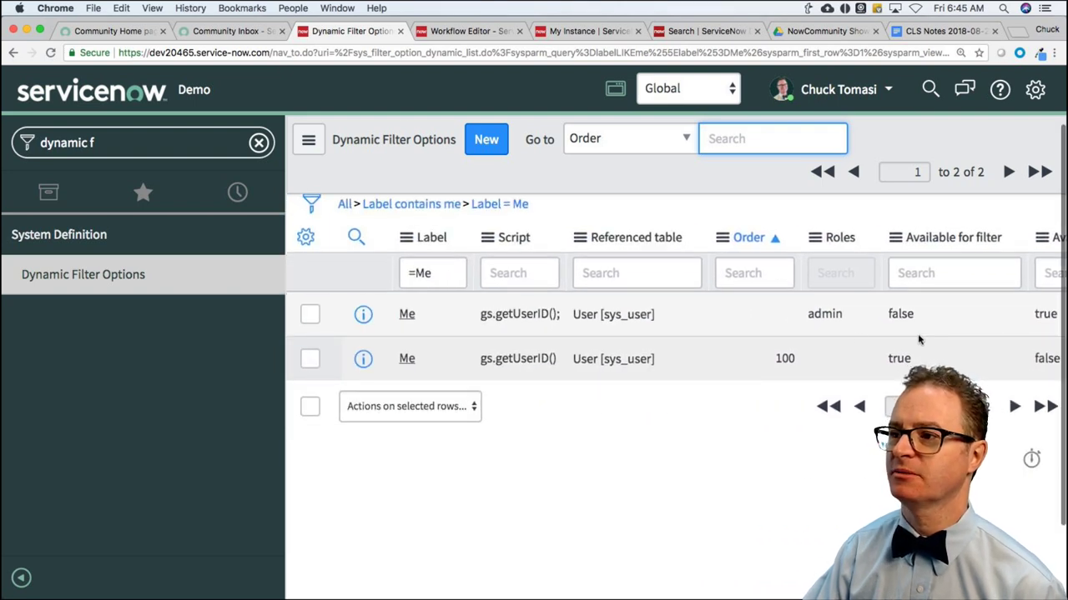
{"action": "left_click", "coordinate": [408, 317]}
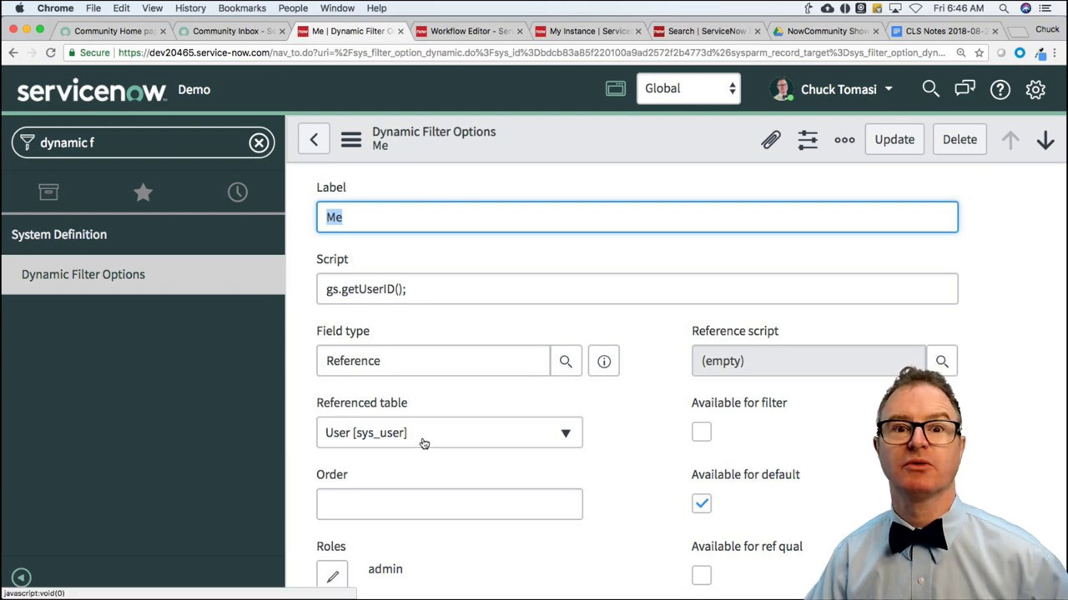
Reopen the Tasks list from the navigation history and start a filter condition with Assigned to is
{"action": "left_click", "coordinate": [237, 194]}
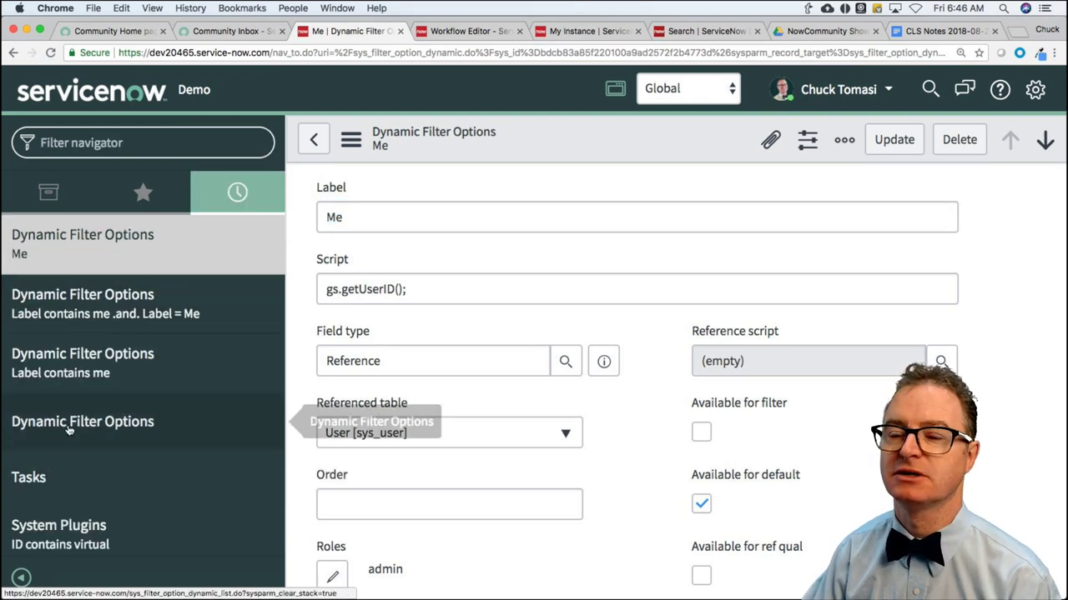
{"action": "left_click", "coordinate": [42, 478]}
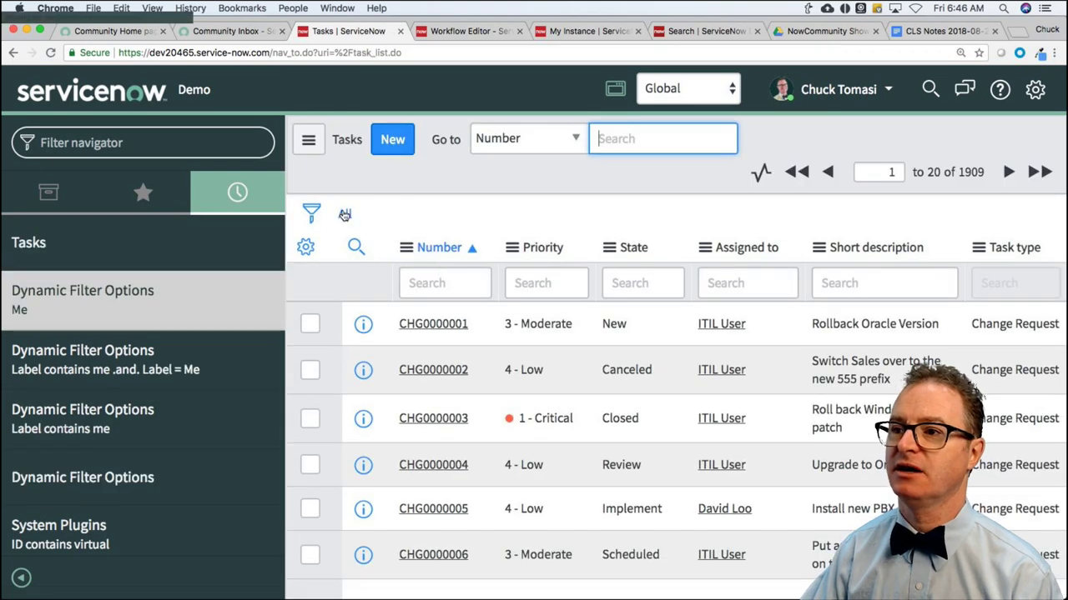
{"action": "left_click", "coordinate": [312, 215]}
{"action": "left_click", "coordinate": [434, 291]}
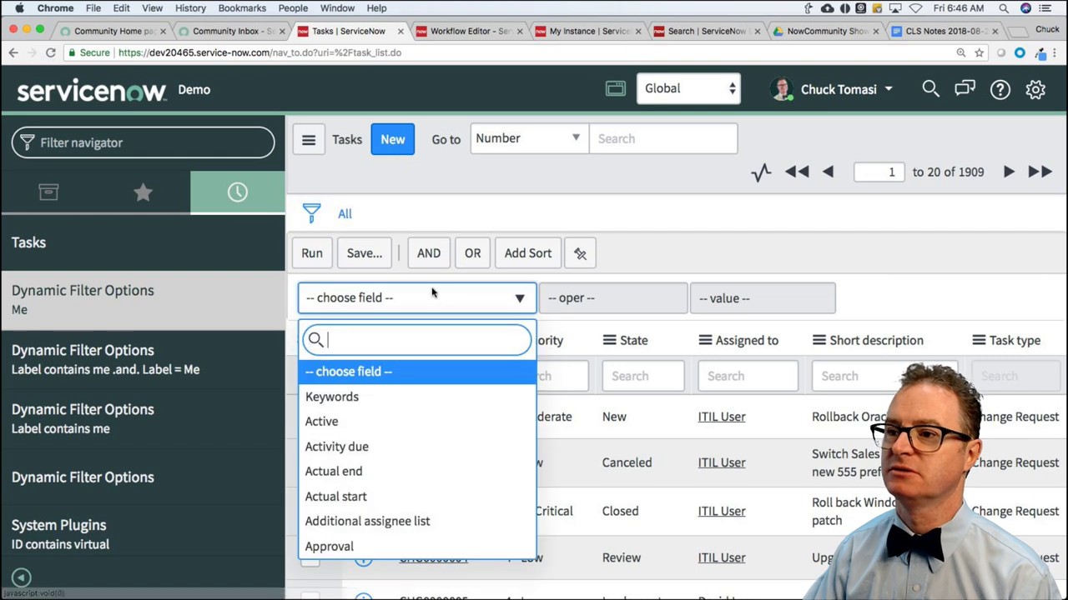
{"action": "scroll", "coordinate": [432, 490], "scroll_direction": "down", "scroll_amount": 2}
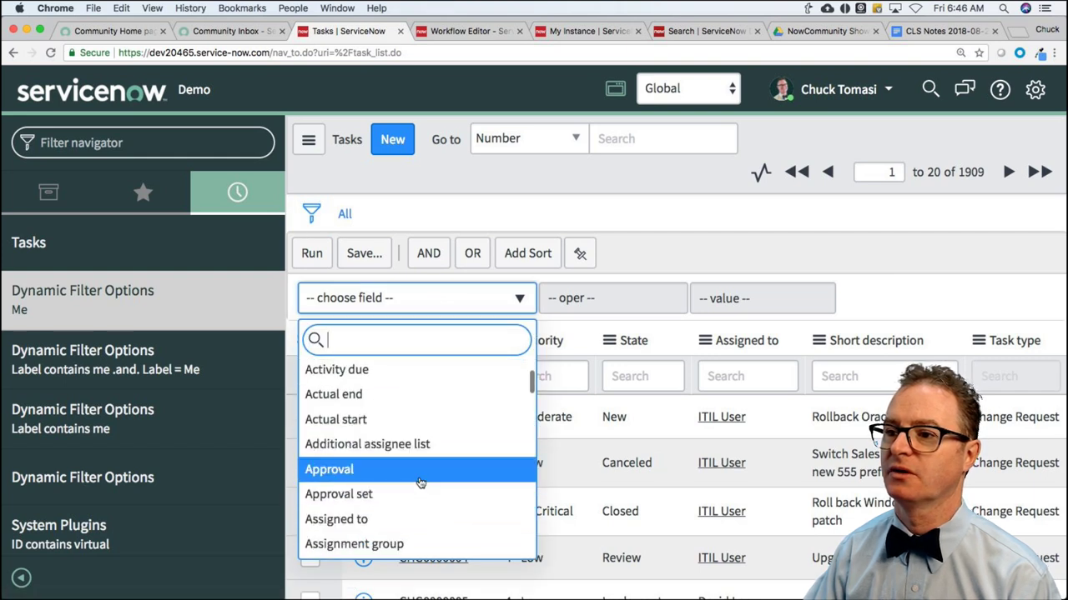
{"action": "left_click", "coordinate": [388, 521]}
{"action": "left_click", "coordinate": [738, 305]}
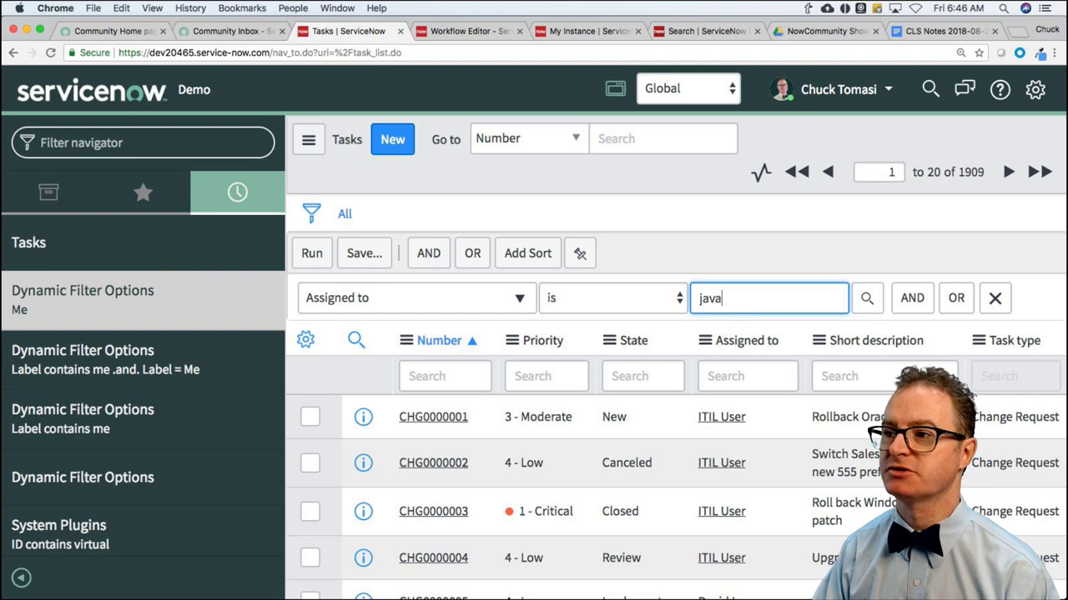
Filter the task list by Assigned to is javascript:gs.getUserID() and run the filter
{"action": "key", "text": "BackSpace"}
{"action": "key", "text": "BackSpace"}
{"action": "key", "text": "BackSpace"}
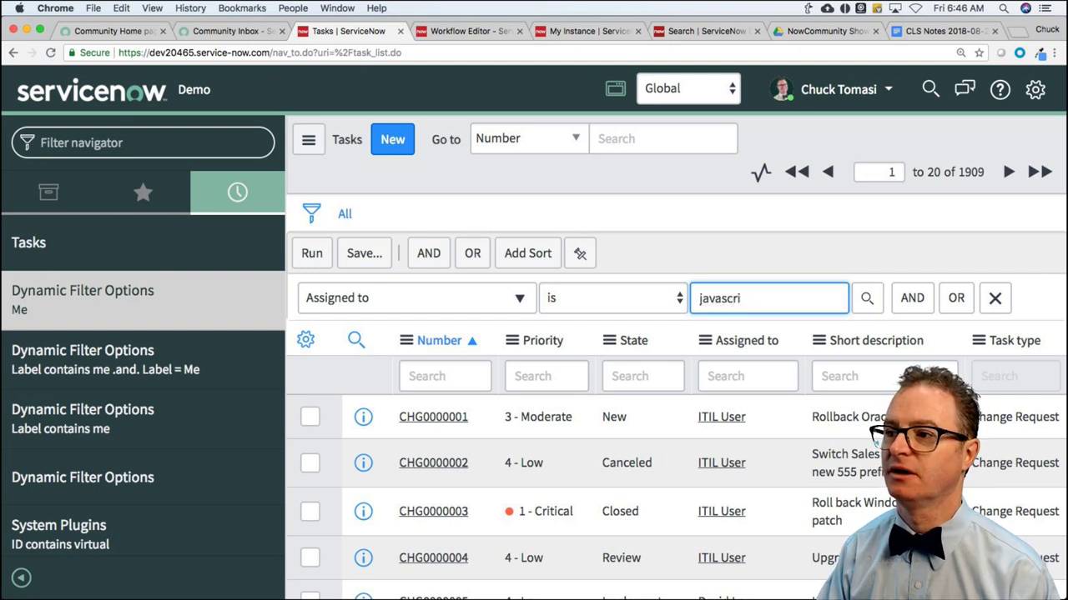
{"action": "type", "text": "pt:gs.getUserID("}
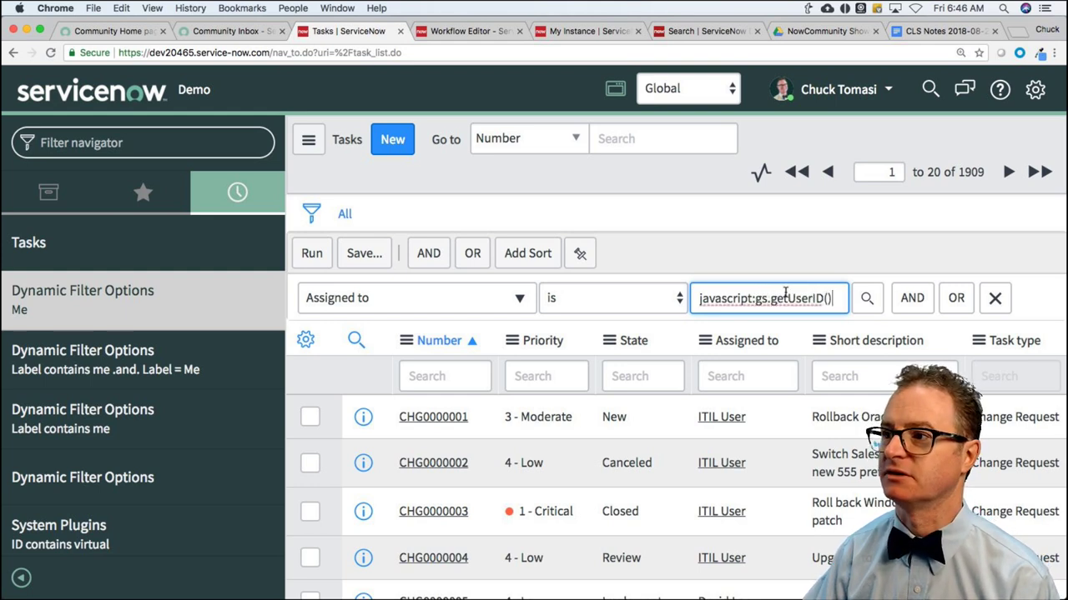
{"action": "key", "text": "Return"}
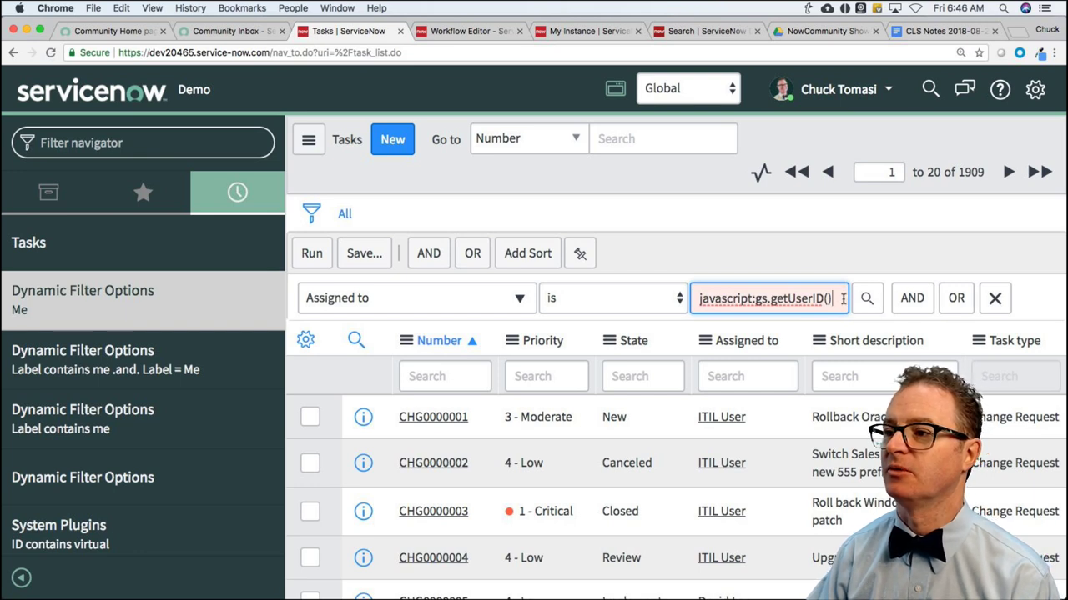
{"action": "left_click", "coordinate": [312, 254]}
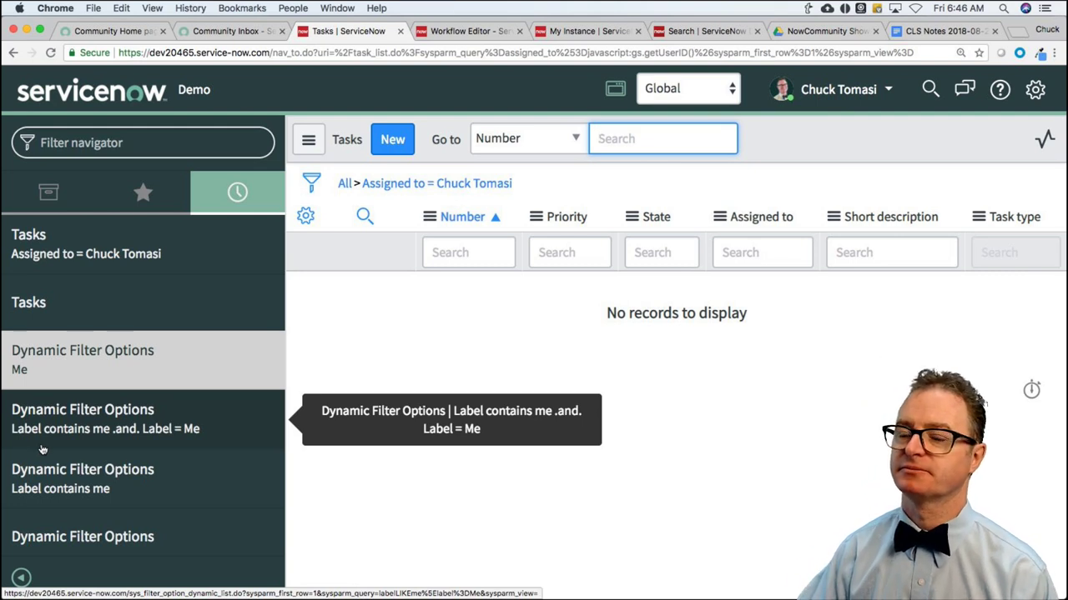
Reopen the task list's filter conditions, select the Assigned to value, and remove that condition
{"action": "scroll", "coordinate": [41, 450], "scroll_direction": "down", "scroll_amount": 1}
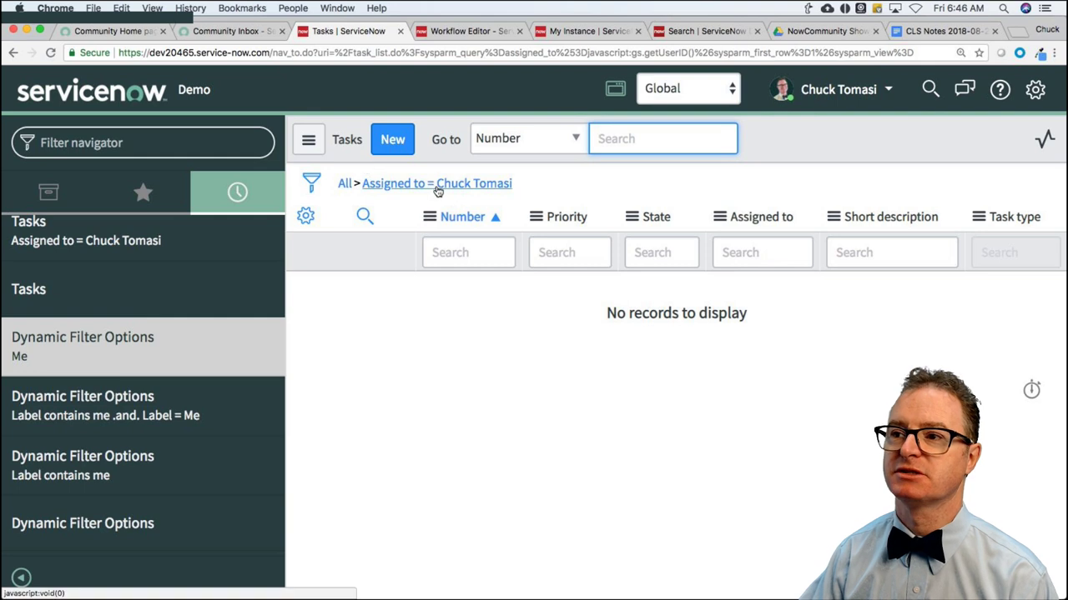
{"action": "left_click", "coordinate": [311, 183]}
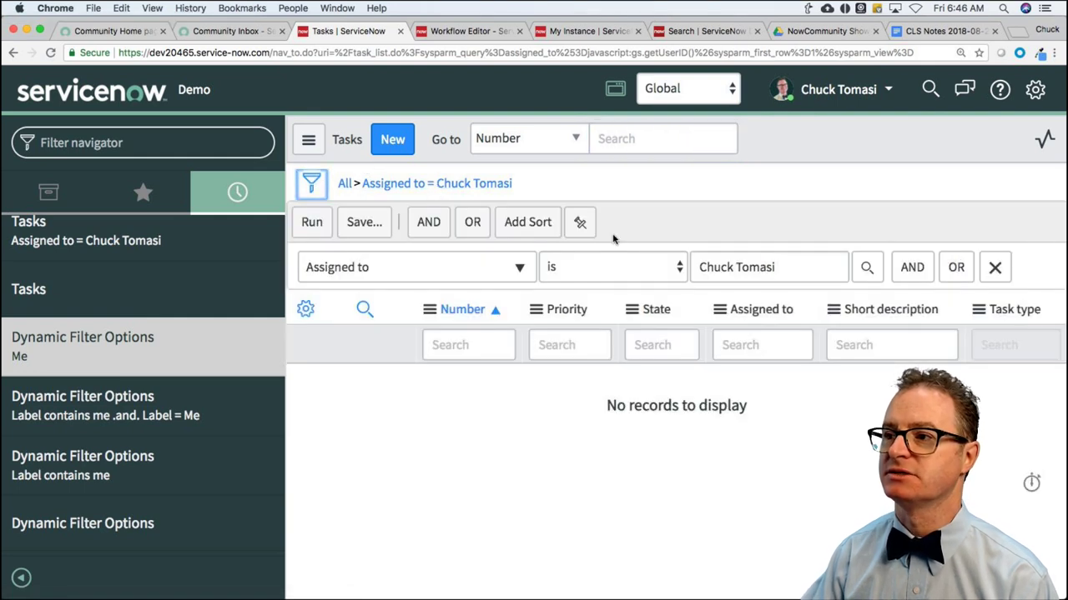
{"action": "left_click_drag", "start_coordinate": [812, 269], "coordinate": [692, 266]}
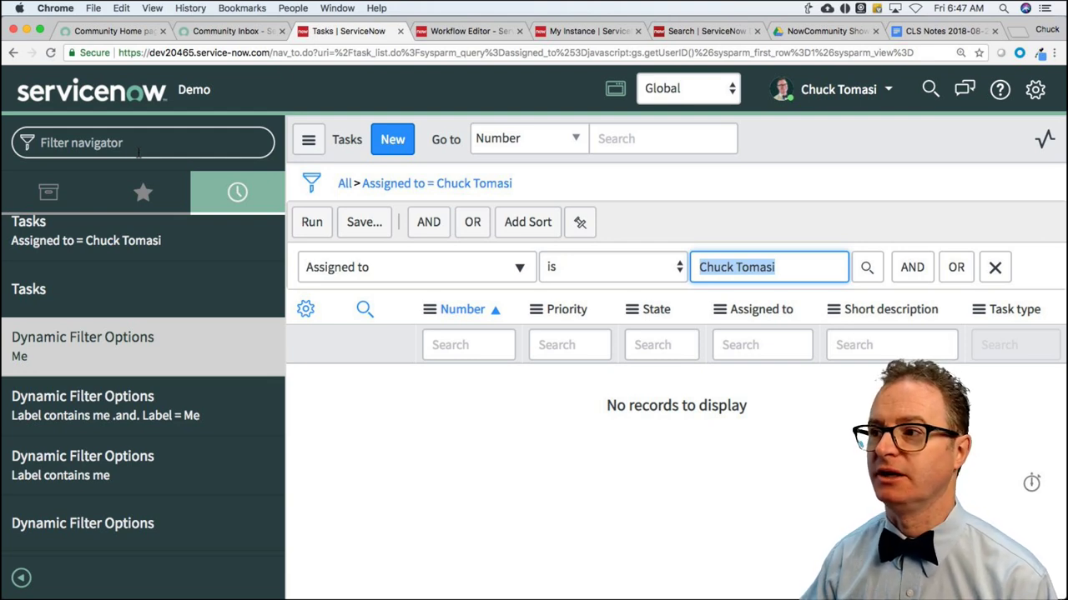
{"action": "left_click", "coordinate": [996, 268]}
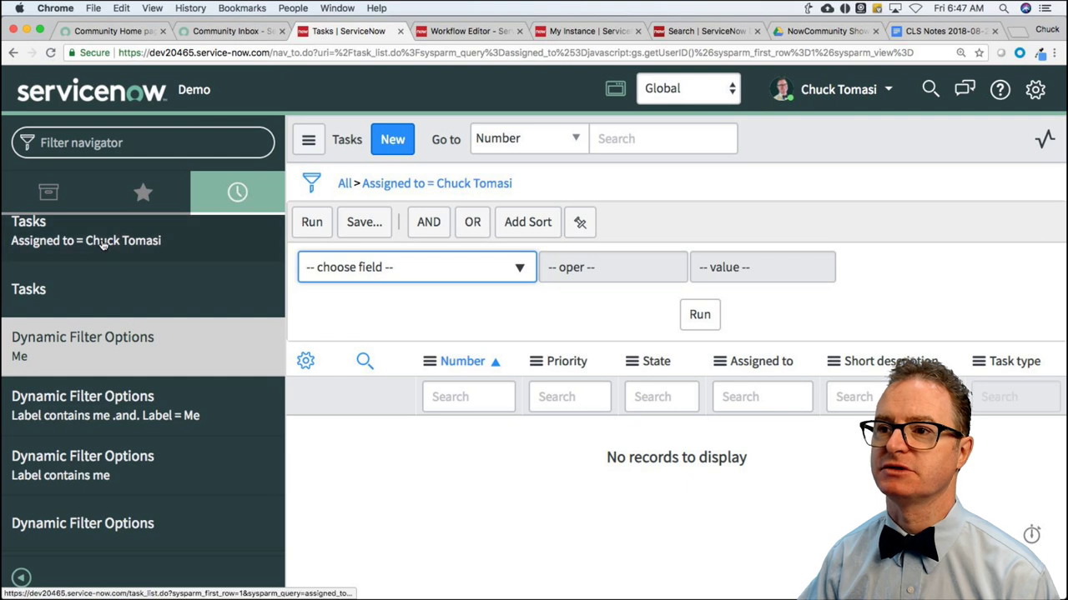
Open the Me dynamic filter option from the history and review its full form with the navigator collapsed
{"action": "scroll", "coordinate": [117, 267], "scroll_direction": "up", "scroll_amount": 1}
{"action": "left_click", "coordinate": [76, 349]}
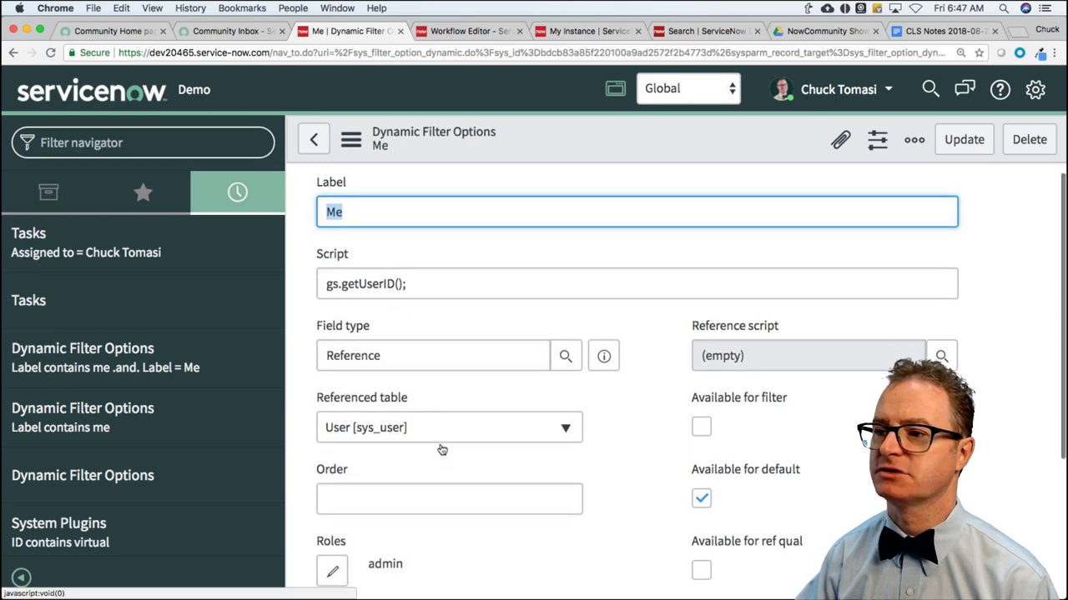
{"action": "scroll", "coordinate": [492, 395], "scroll_direction": "down", "scroll_amount": 4}
{"action": "scroll", "coordinate": [648, 364], "scroll_direction": "up", "scroll_amount": 4}
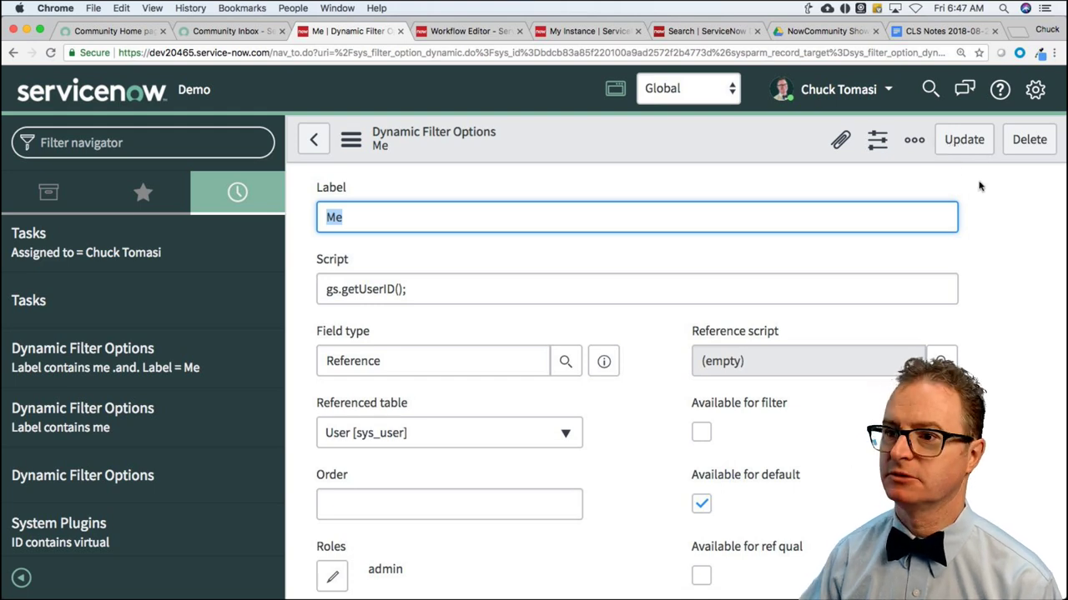
{"action": "left_click", "coordinate": [21, 577]}
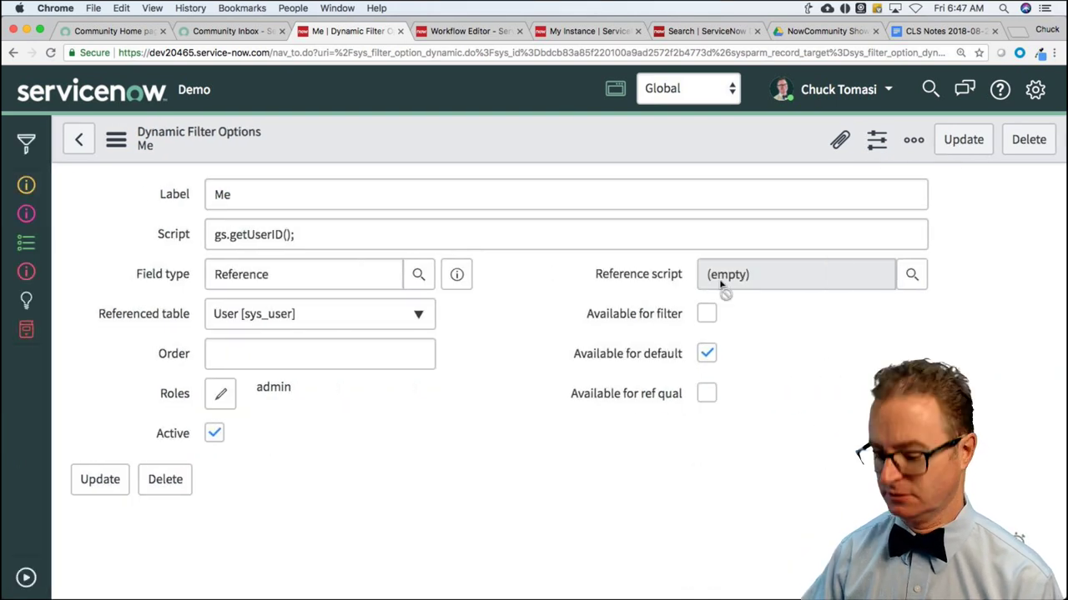
{"action": "key", "text": "super+minus"}
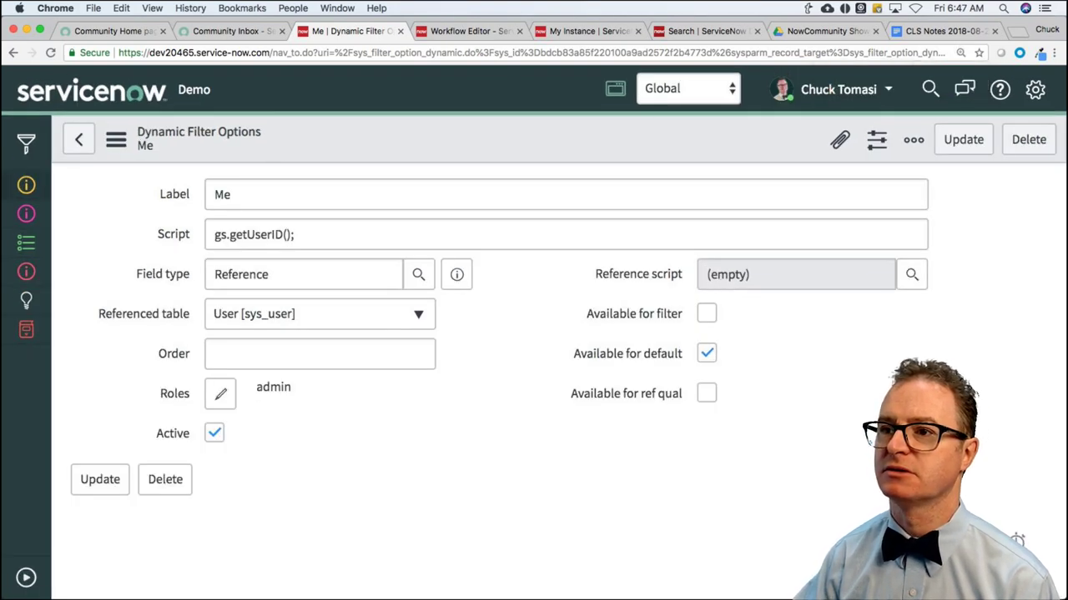
Reopen the Dynamic Filter Options list for labels containing me and narrow it to records matching the label Me
{"action": "left_click", "coordinate": [72, 140]}
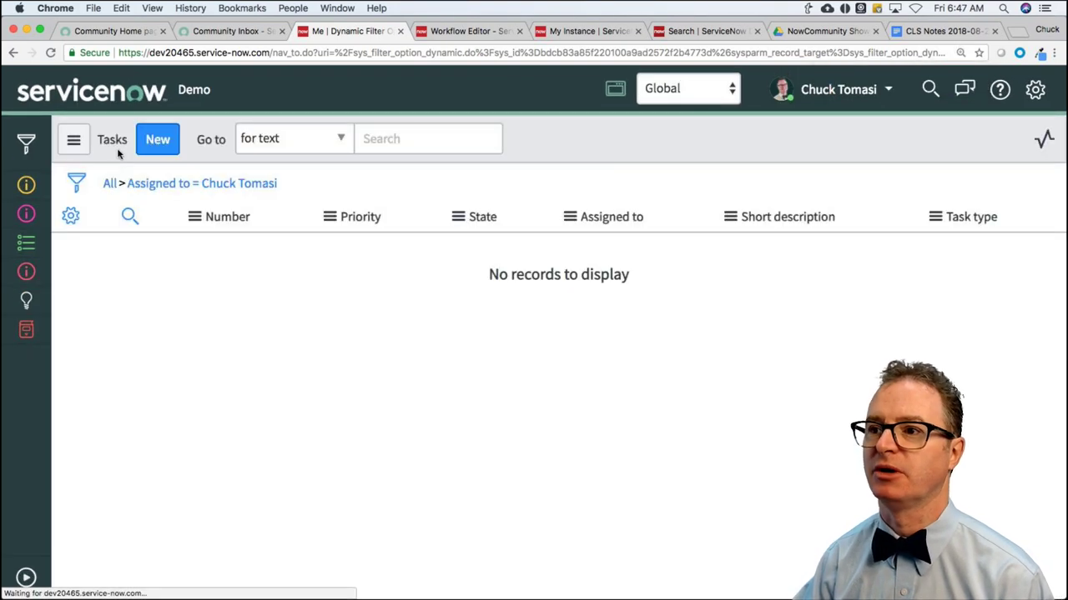
{"action": "left_click", "coordinate": [26, 577]}
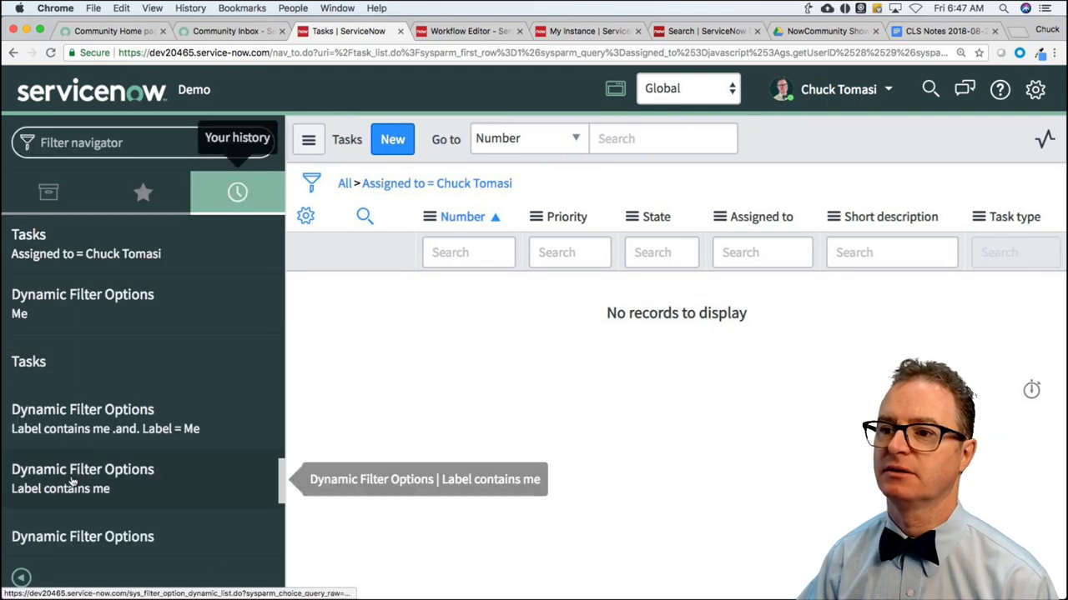
{"action": "left_click", "coordinate": [72, 481]}
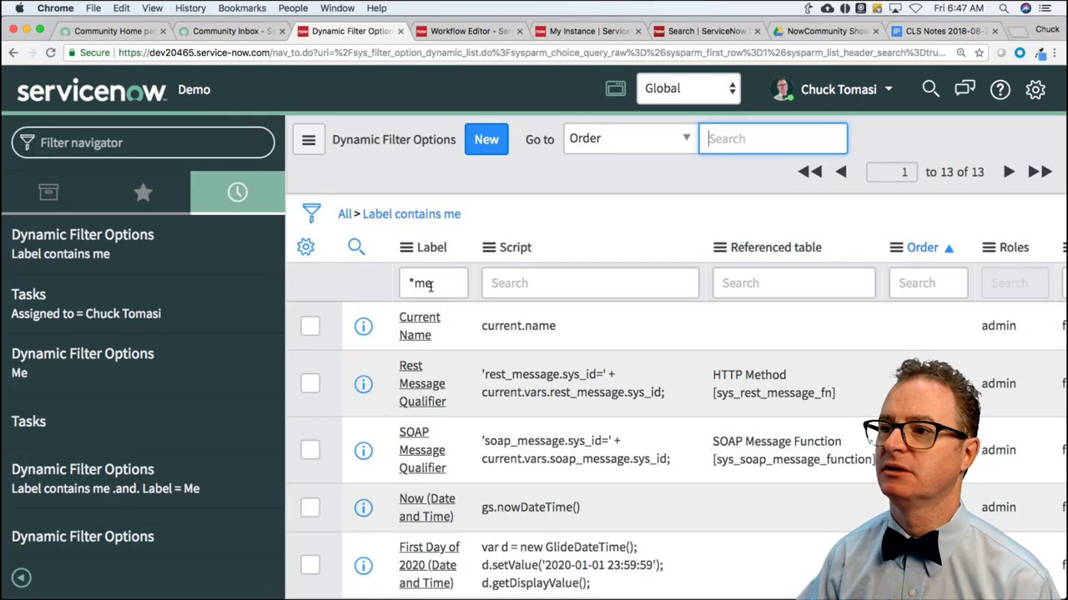
{"action": "scroll", "coordinate": [403, 417], "scroll_direction": "down", "scroll_amount": 4}
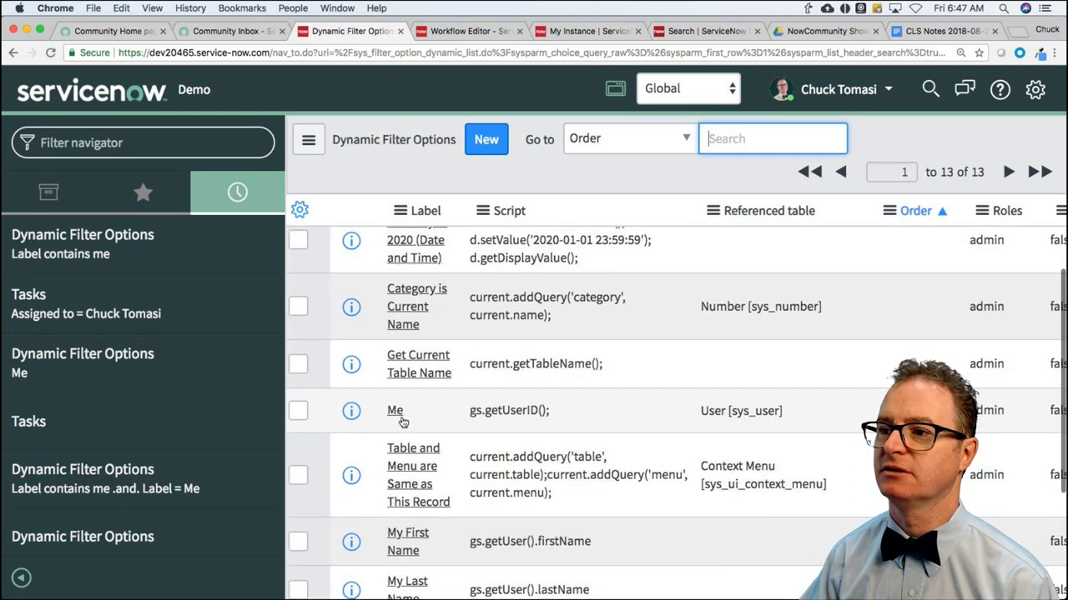
{"action": "double_click", "coordinate": [395, 412]}
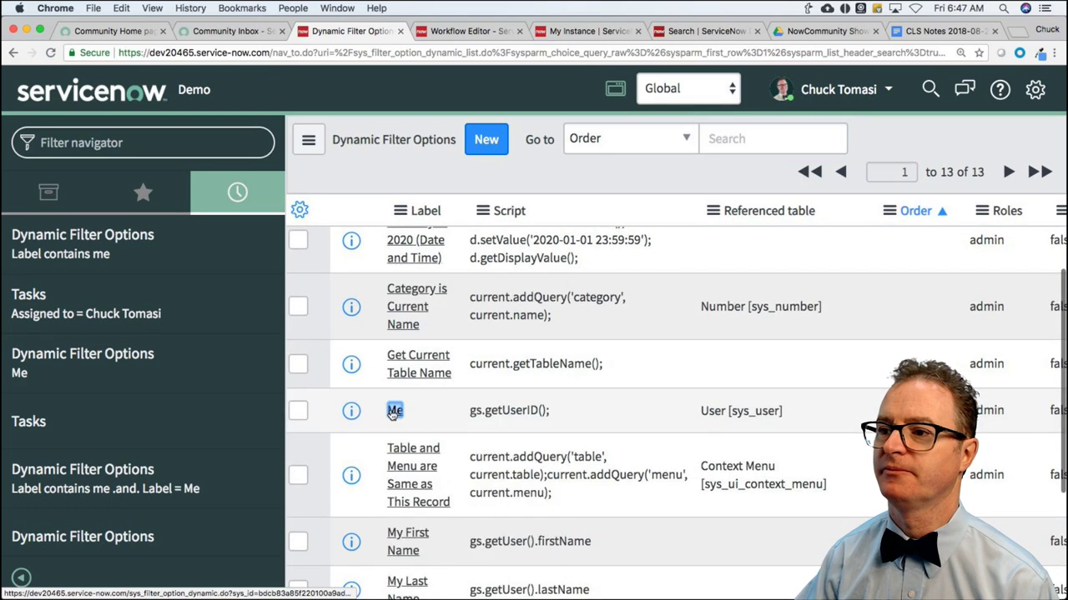
{"action": "right_click", "coordinate": [396, 413]}
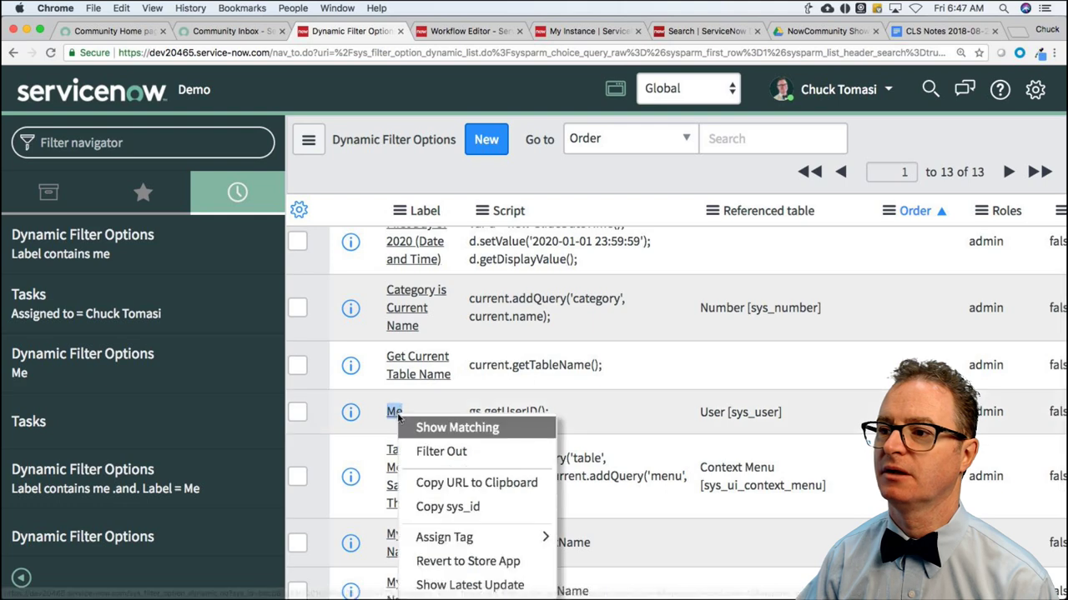
{"action": "left_click", "coordinate": [437, 428]}
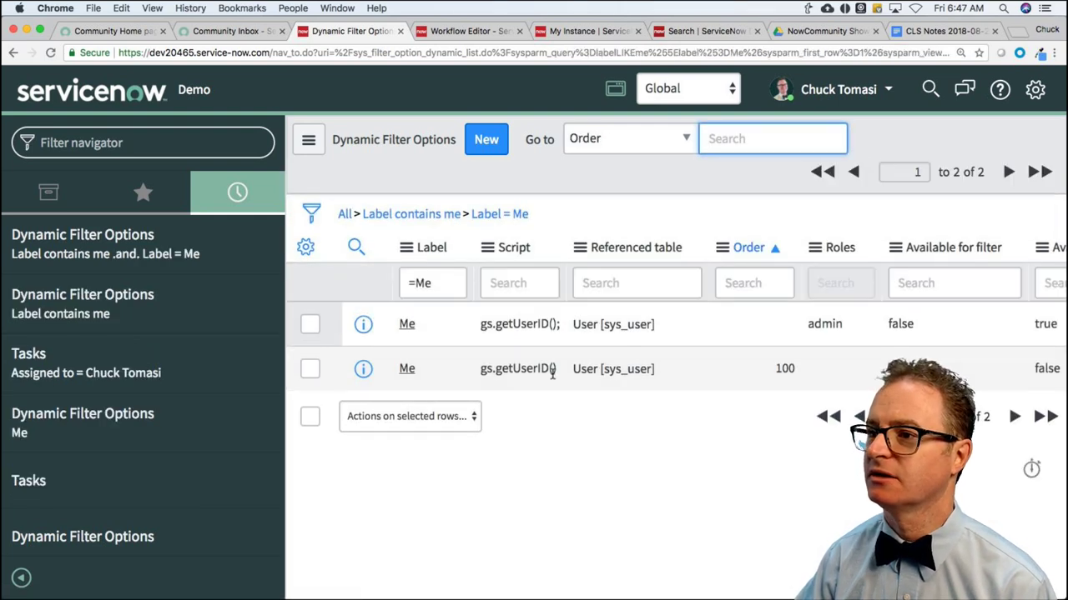
Open the Me option with order 100, examine its script and availability settings, and return to the list without saving
{"action": "left_click", "coordinate": [406, 369]}
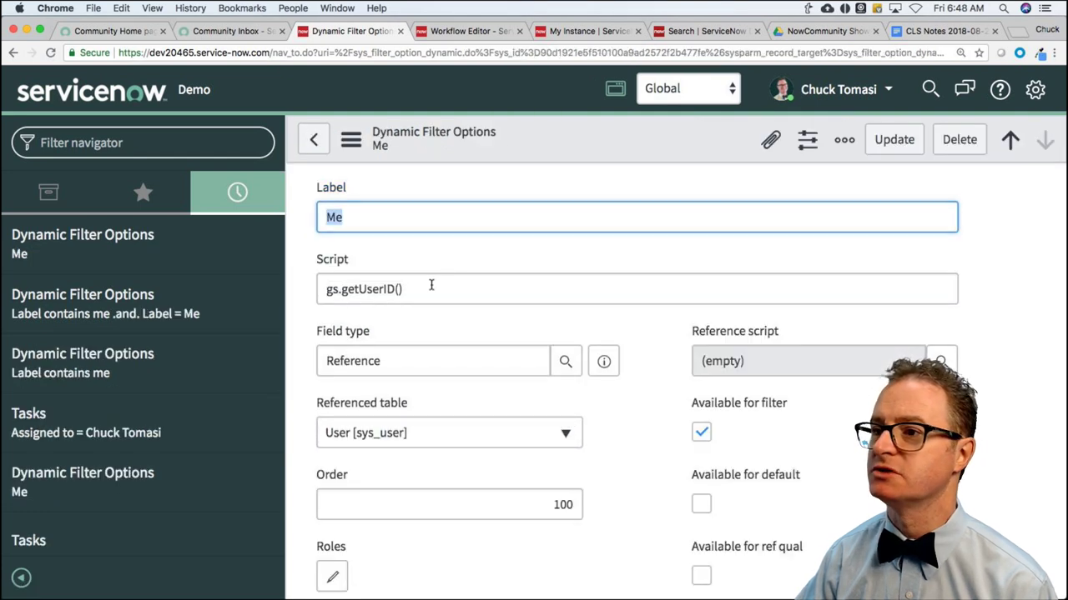
{"action": "scroll", "coordinate": [559, 417], "scroll_direction": "down", "scroll_amount": 5}
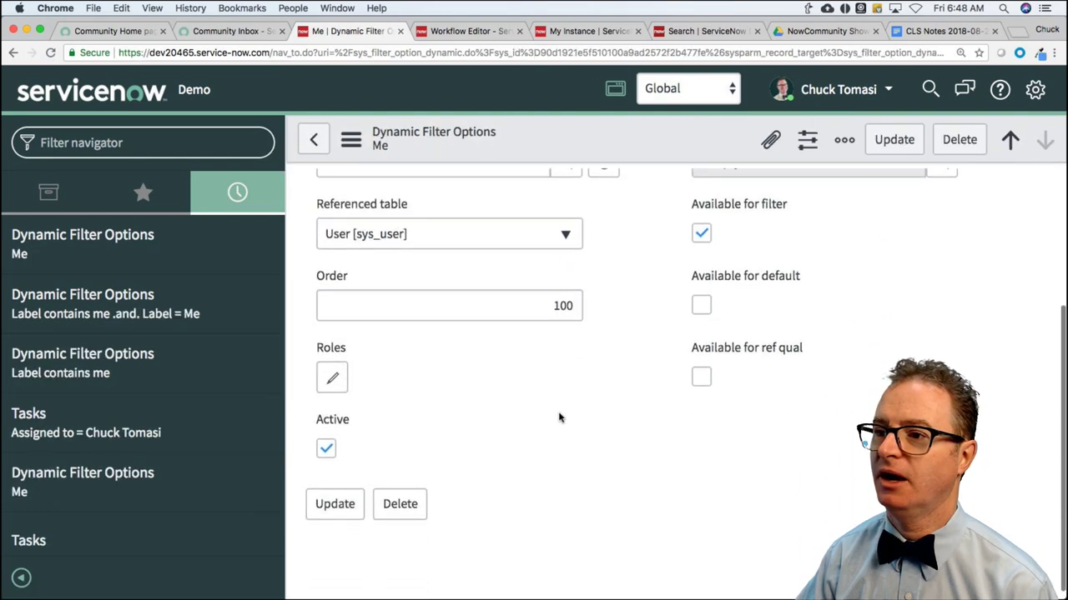
{"action": "scroll", "coordinate": [559, 417], "scroll_direction": "up", "scroll_amount": 5}
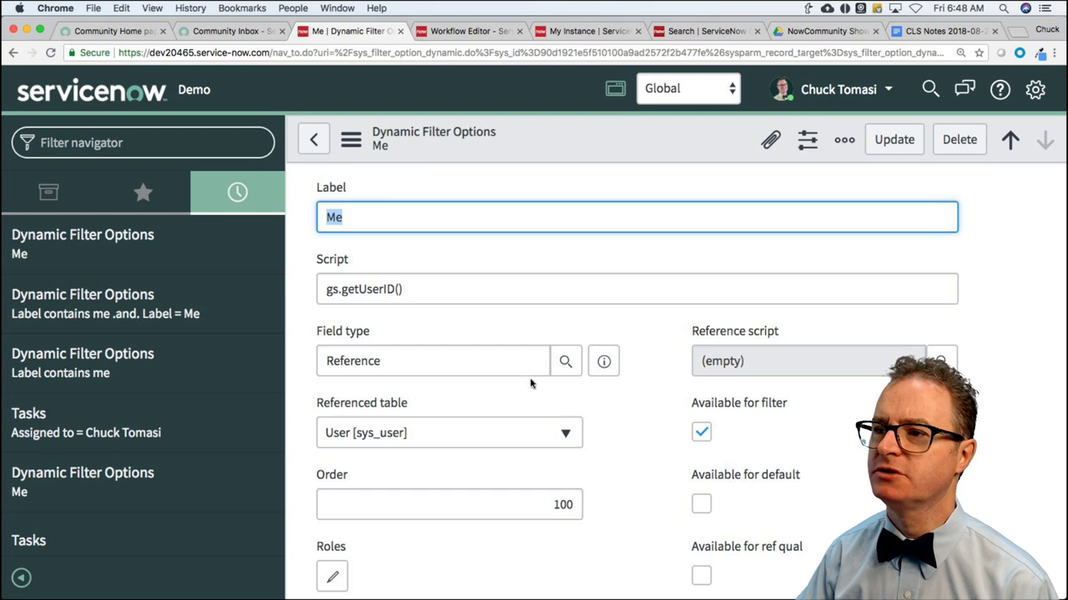
{"action": "left_click", "coordinate": [702, 503]}
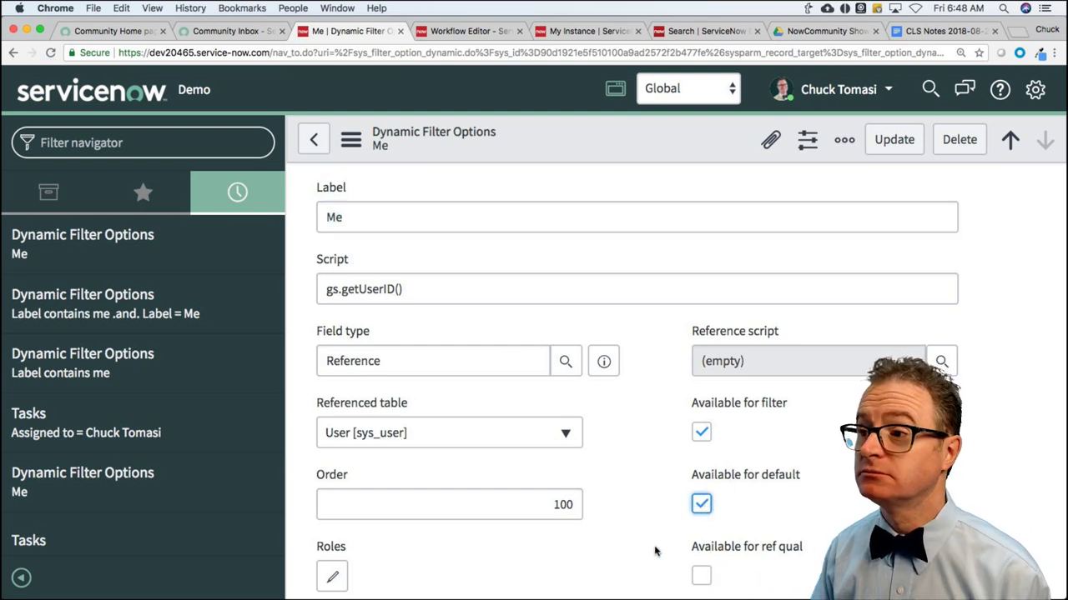
{"action": "left_click", "coordinate": [701, 504]}
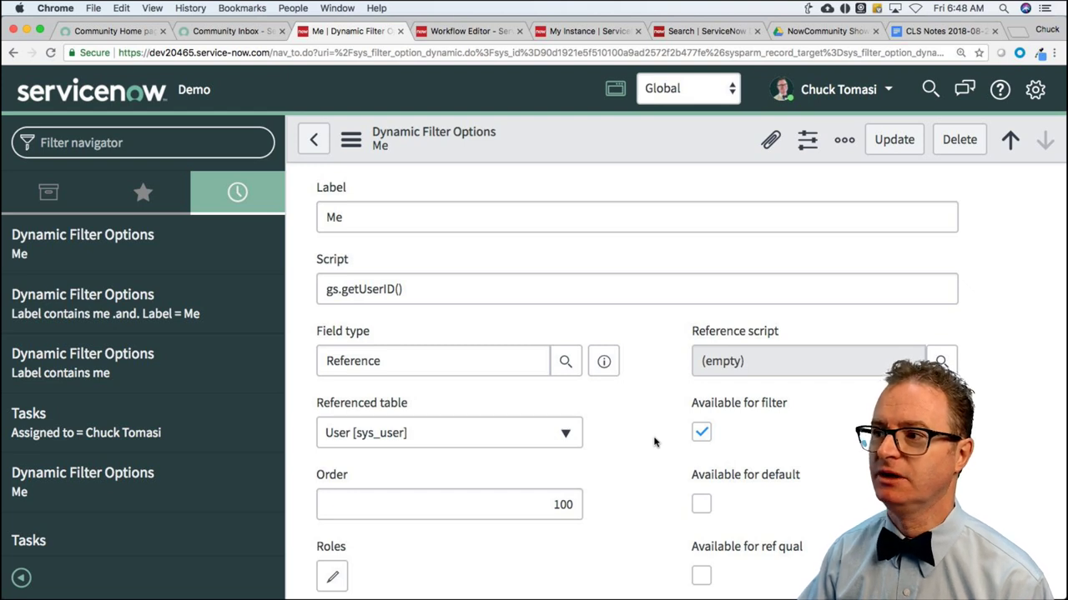
{"action": "left_click", "coordinate": [314, 140]}
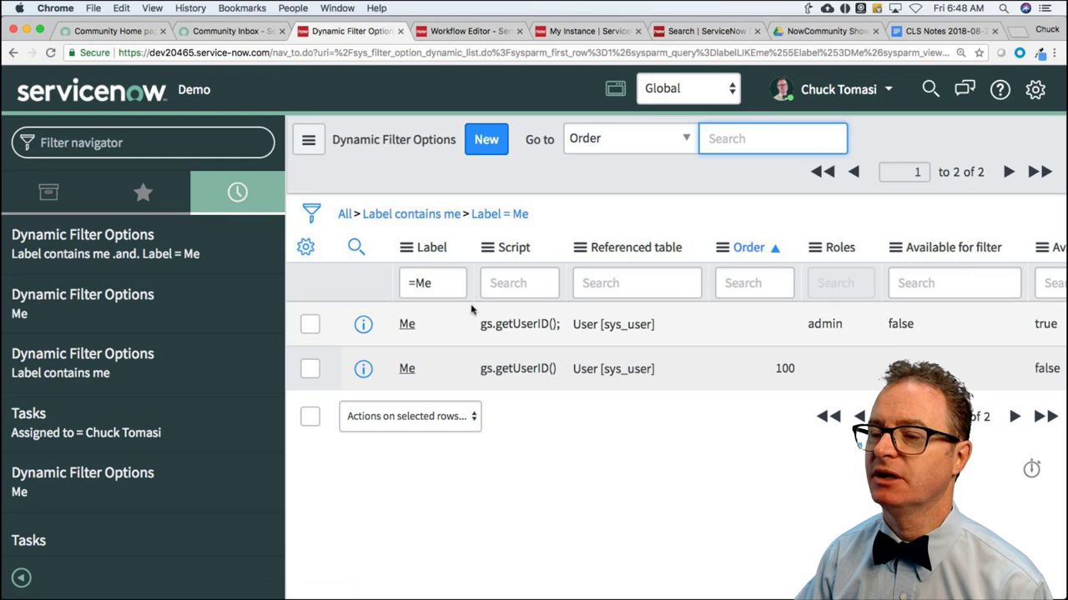
Clear the exact Label search and filter the dynamic filter options by Referenced table =sys_user_group
{"action": "left_click", "coordinate": [438, 283]}
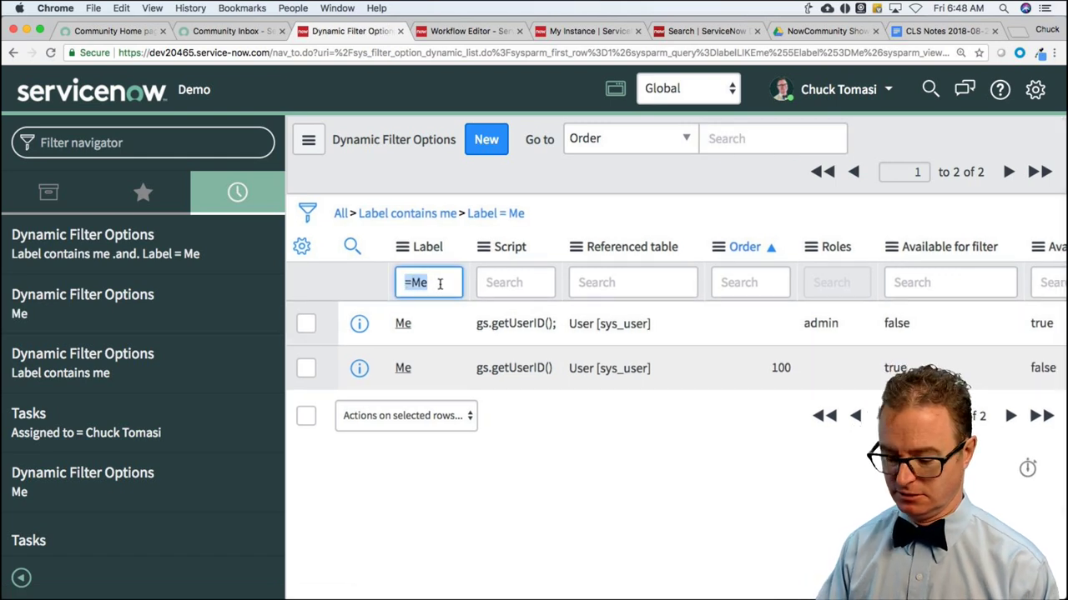
{"action": "key", "text": "BackSpace"}
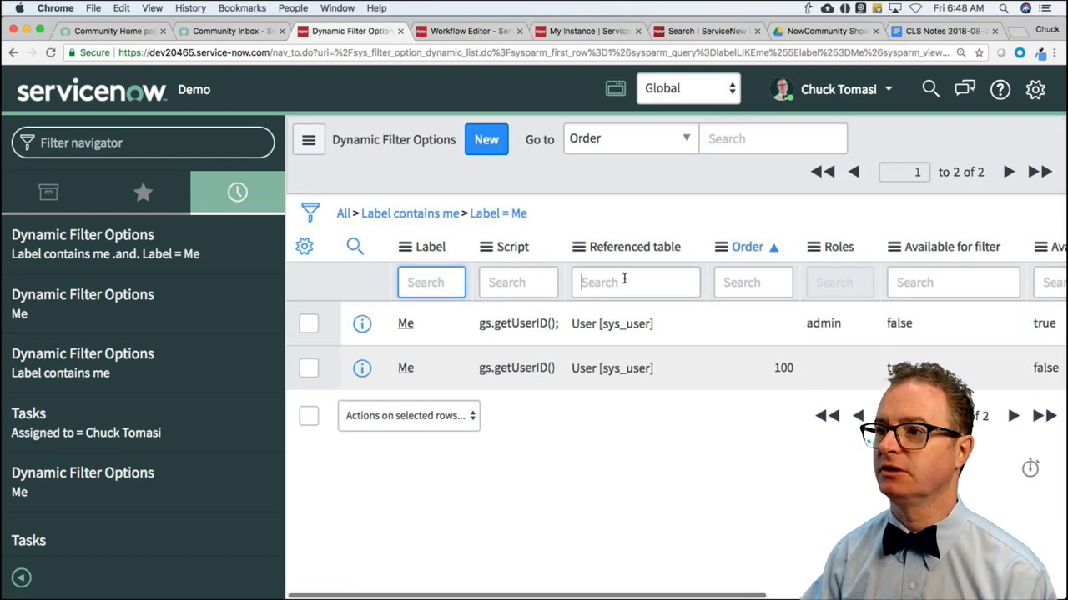
{"action": "left_click", "coordinate": [596, 280]}
{"action": "type", "text": "=sys_"}
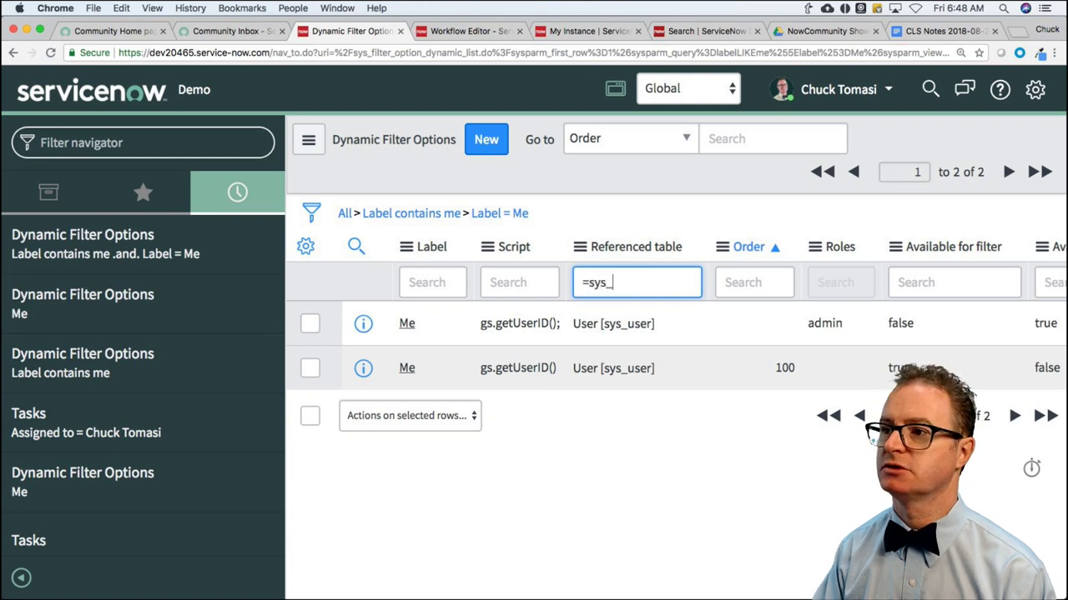
{"action": "type", "text": "user_group"}
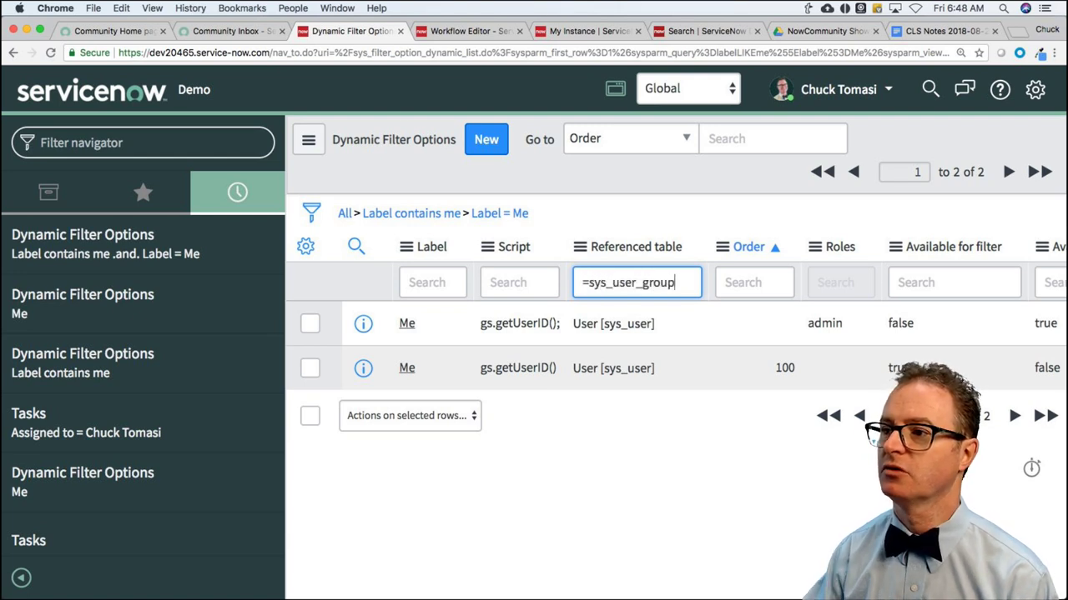
{"action": "key", "text": "Return"}
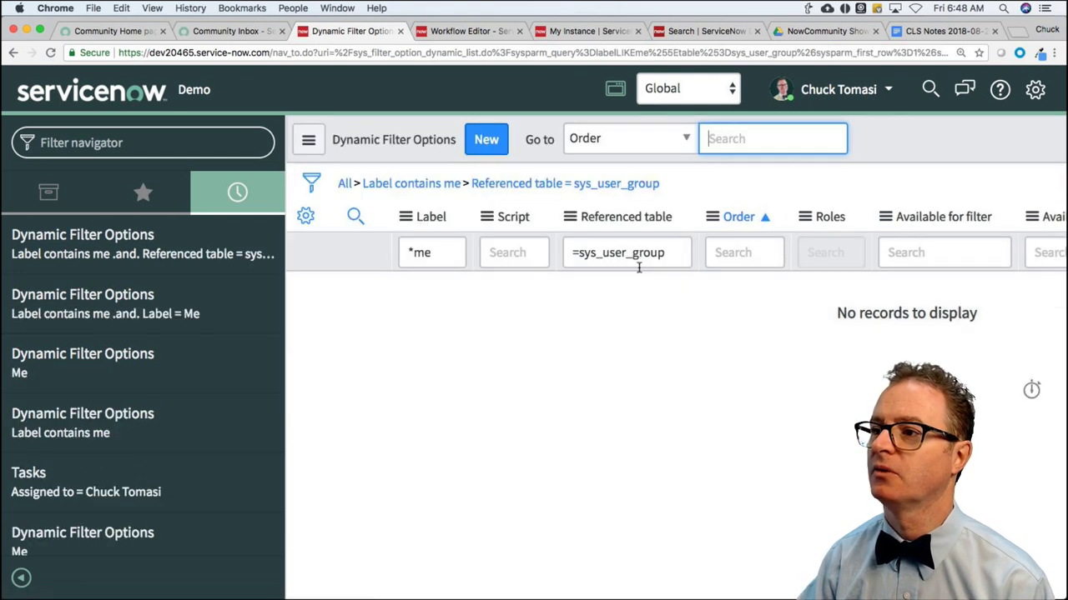
Change the Referenced table search to =sys_user_grmember and run it
{"action": "left_click", "coordinate": [641, 252]}
{"action": "left_click", "coordinate": [668, 256]}
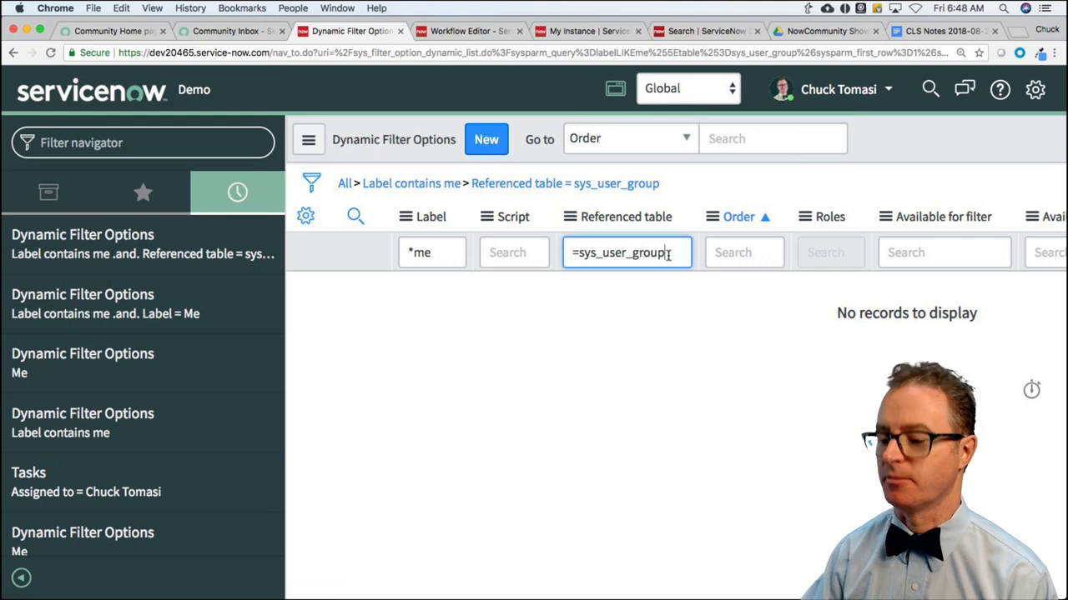
{"action": "key", "text": "BackSpace"}
{"action": "key", "text": "BackSpace"}
{"action": "key", "text": "BackSpace"}
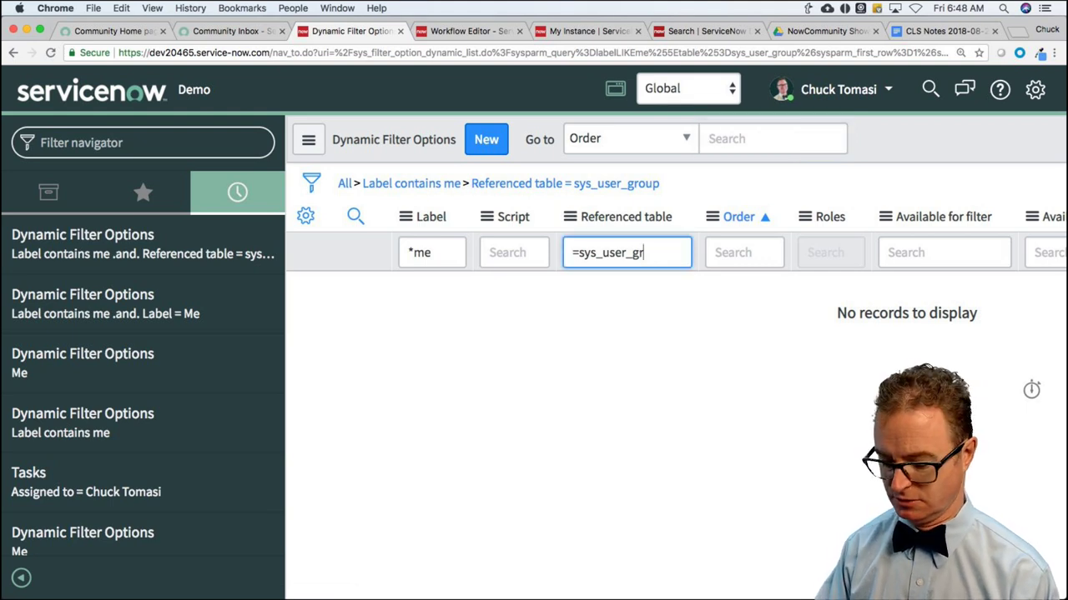
{"action": "type", "text": "member"}
{"action": "key", "text": "Return"}
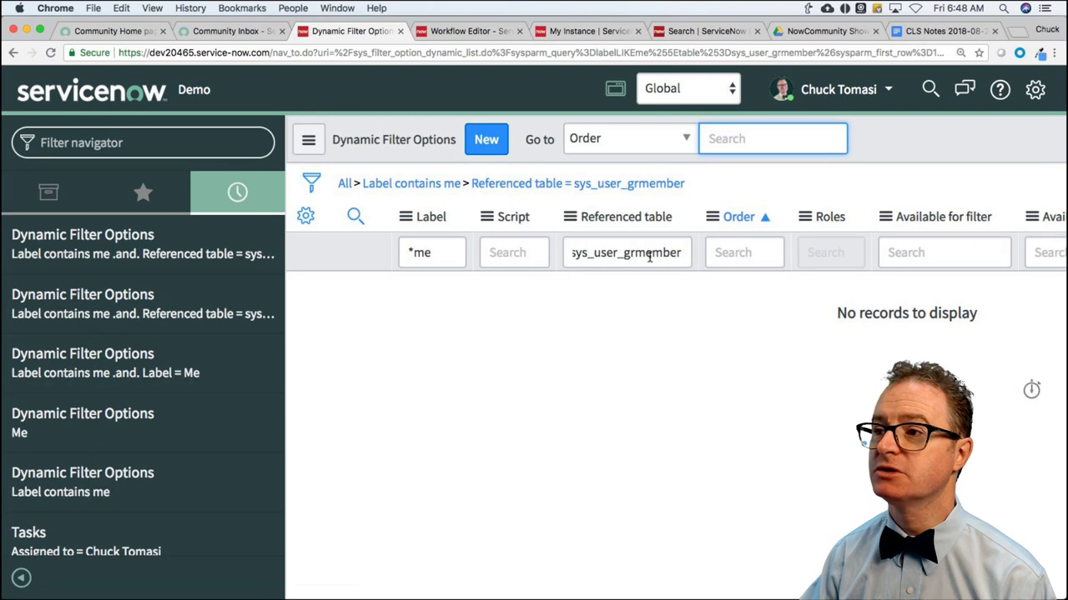
Replace the Referenced table search with *group and run it on the Dynamic Filter Options list
{"action": "left_click", "coordinate": [649, 257]}
{"action": "key", "text": "ctrl+a"}
{"action": "key", "text": "BackSpace"}
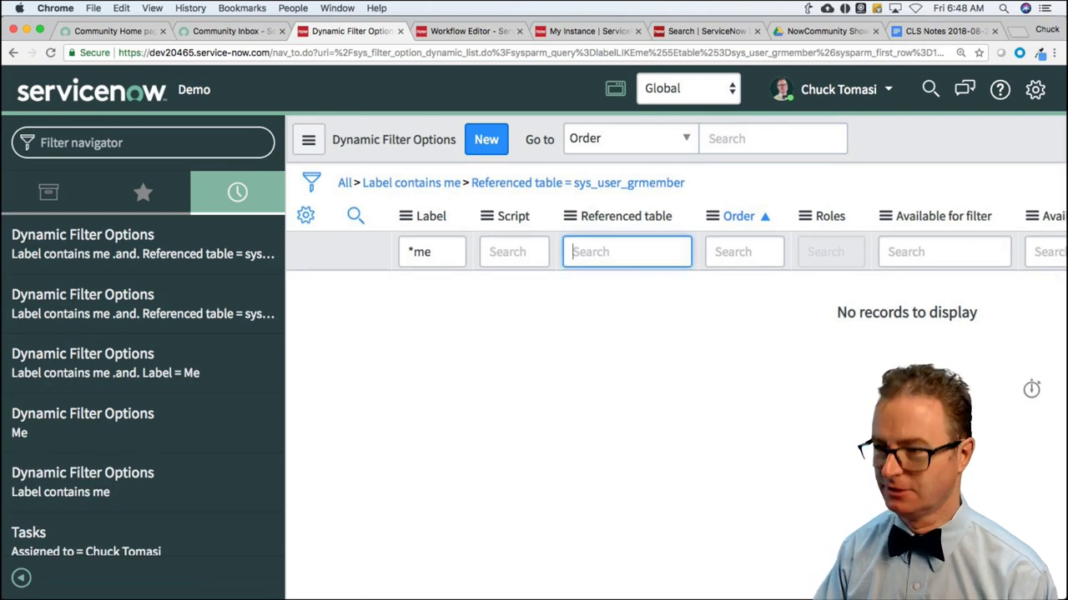
{"action": "type", "text": "*group"}
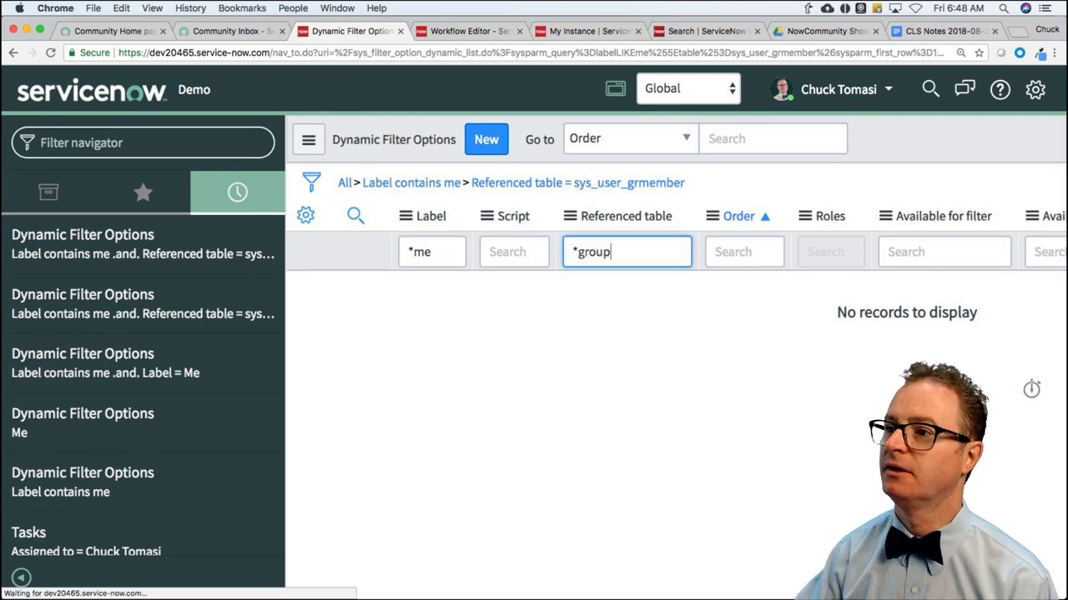
{"action": "key", "text": "Return"}
{"action": "double_click", "coordinate": [602, 253]}
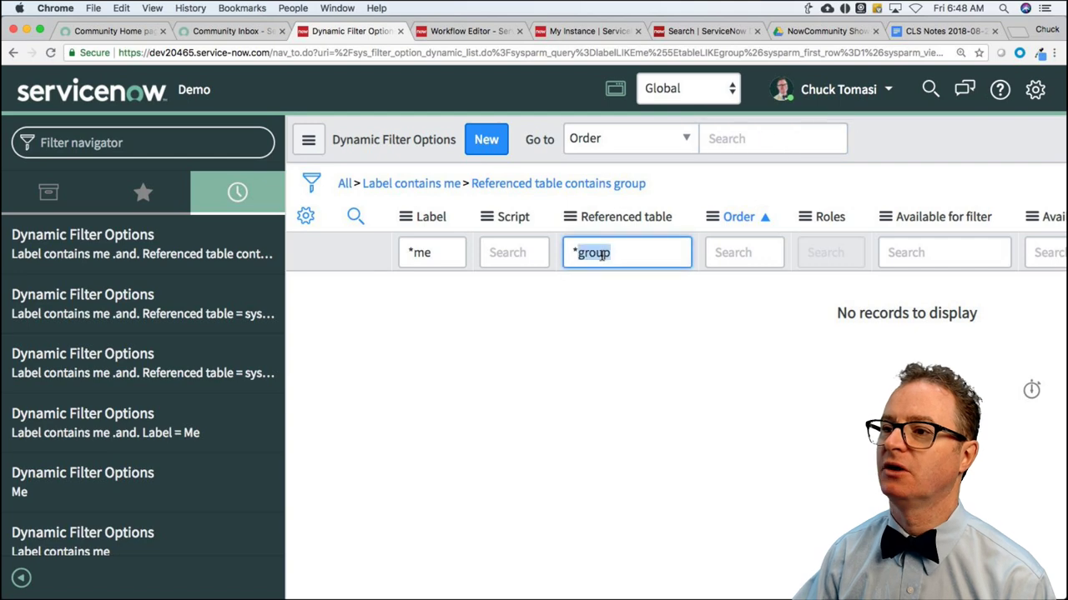
Remove the Label contains me condition and open the One of My Groups option to examine its script call
{"action": "triple_click", "coordinate": [437, 253]}
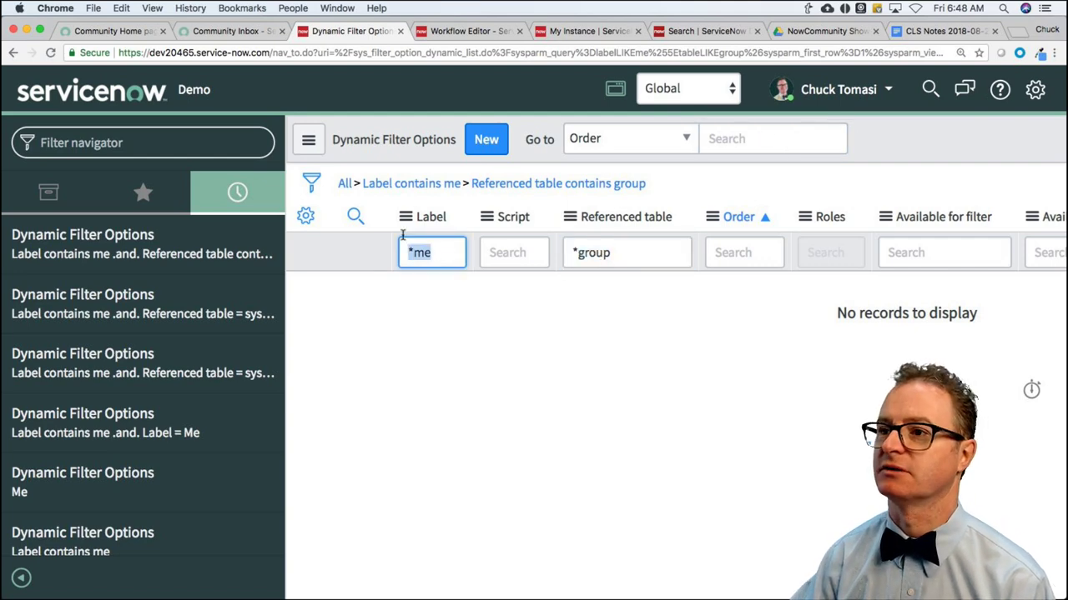
{"action": "left_click", "coordinate": [357, 186]}
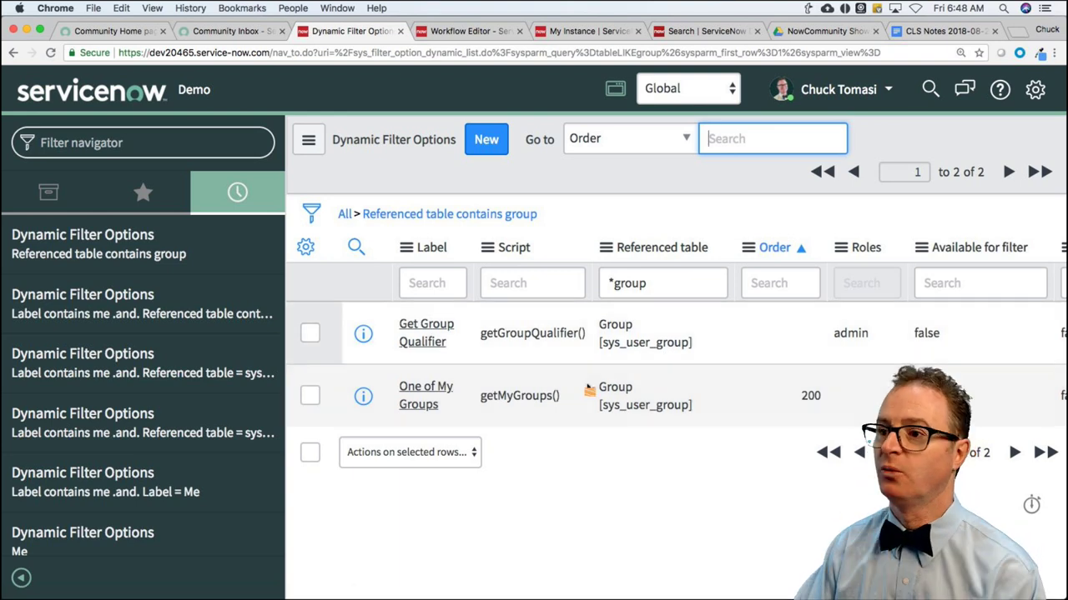
{"action": "left_click", "coordinate": [425, 391]}
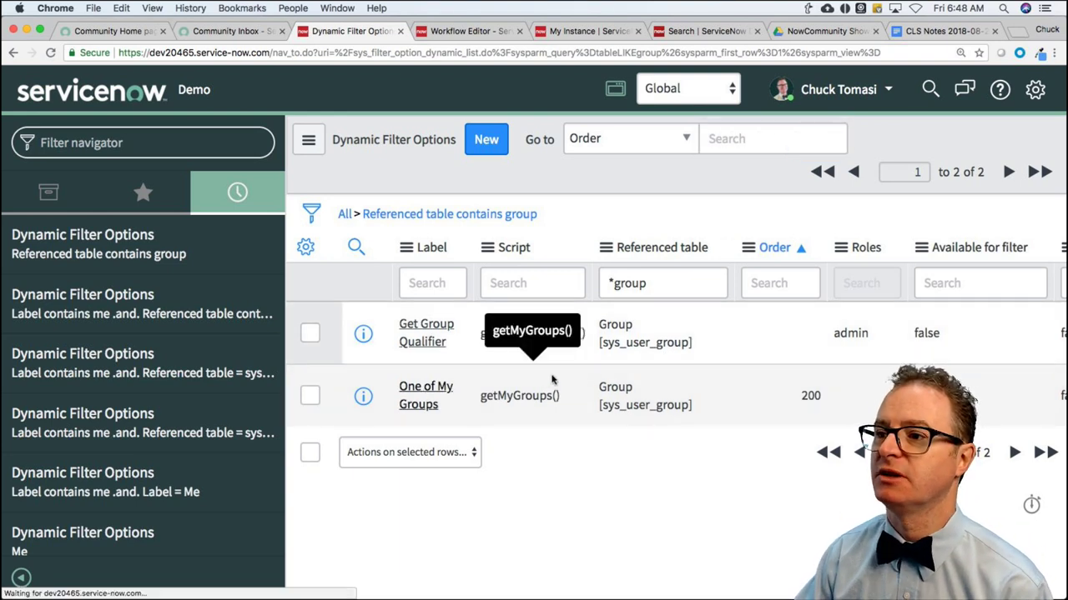
{"action": "left_click_drag", "start_coordinate": [417, 293], "coordinate": [325, 292]}
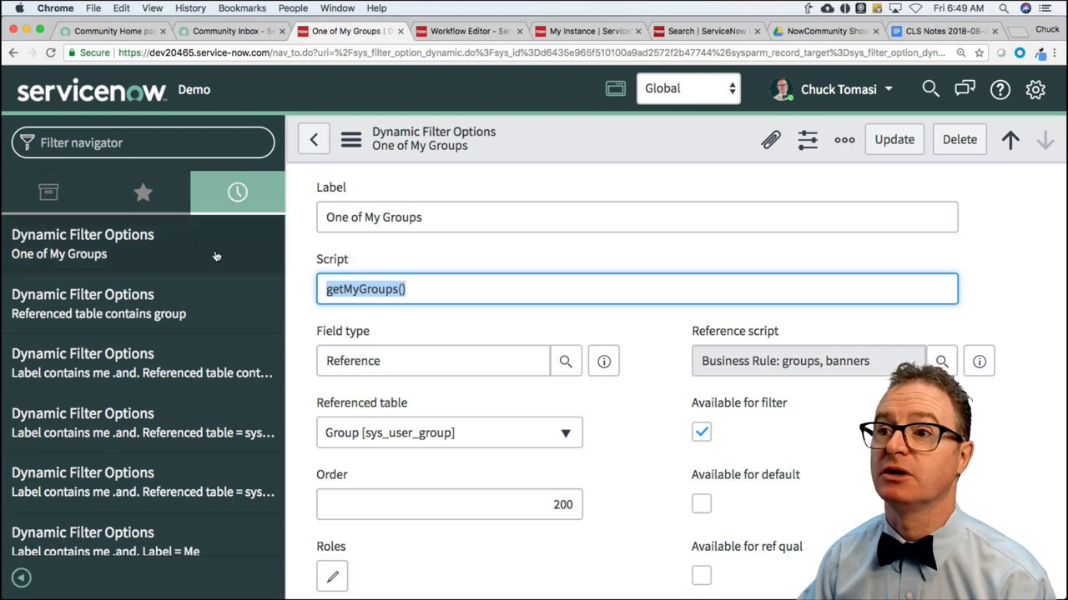
Open ServiceNow Studio from the favorites and load the CLS application
{"action": "left_click", "coordinate": [119, 142]}
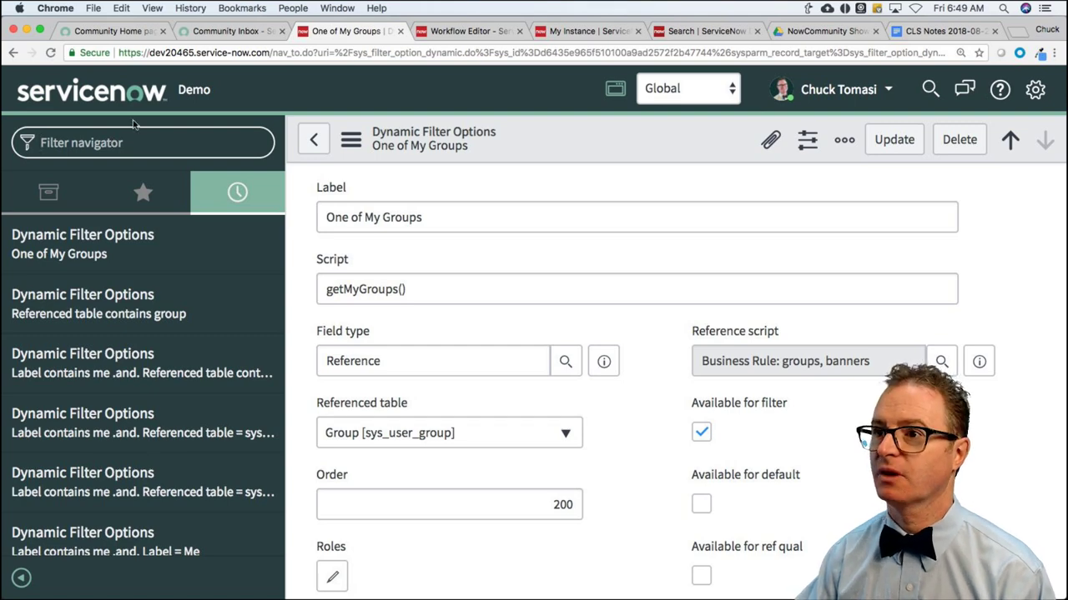
{"action": "left_click", "coordinate": [142, 192]}
{"action": "left_click", "coordinate": [206, 239]}
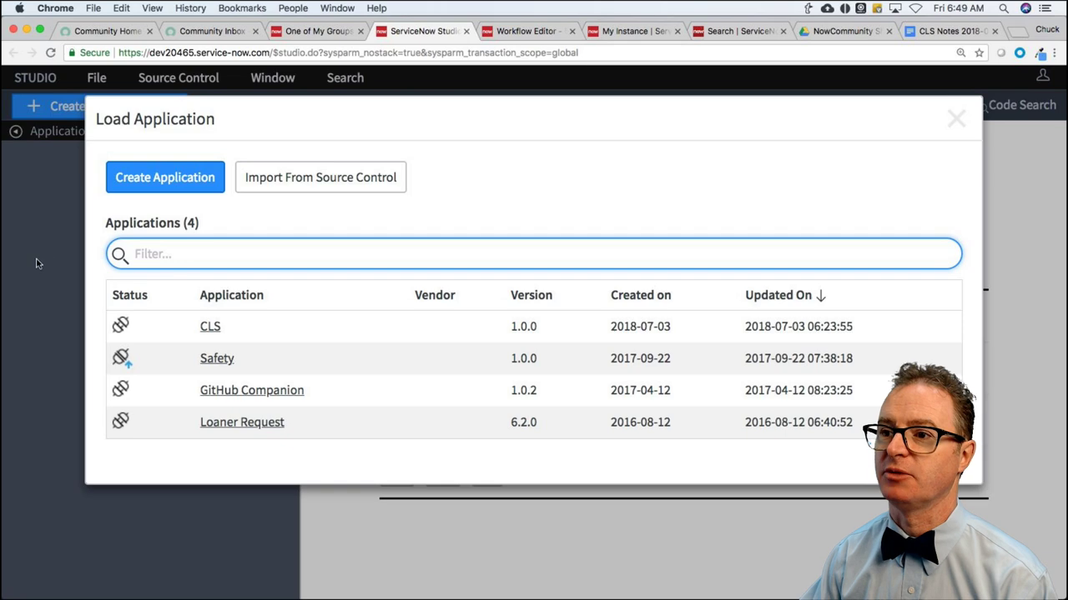
{"action": "left_click", "coordinate": [209, 331]}
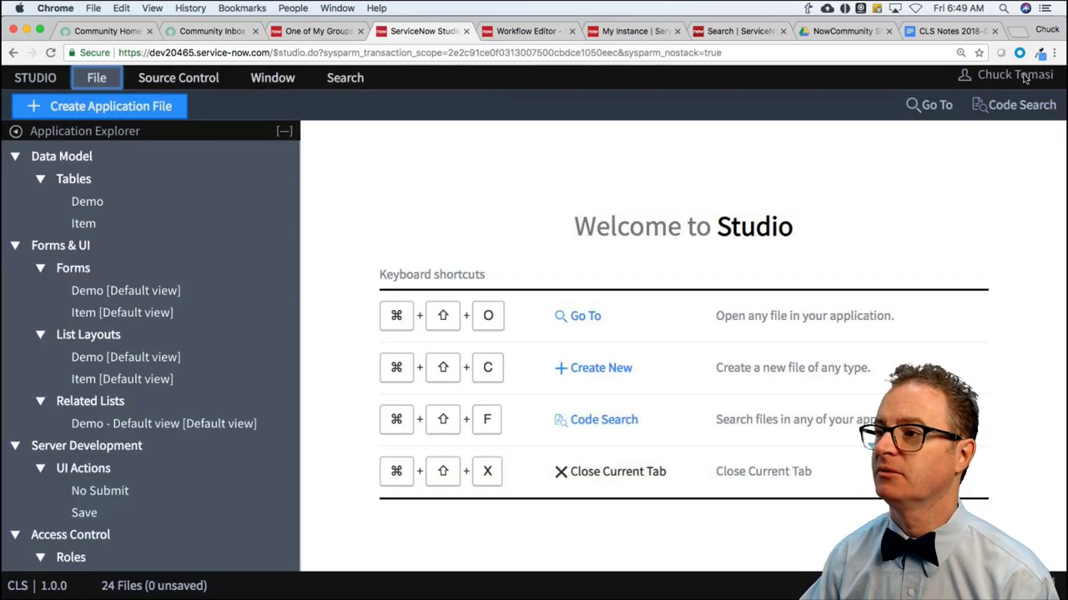
Run a code search for getMygroups in all applications
{"action": "left_click", "coordinate": [1023, 111]}
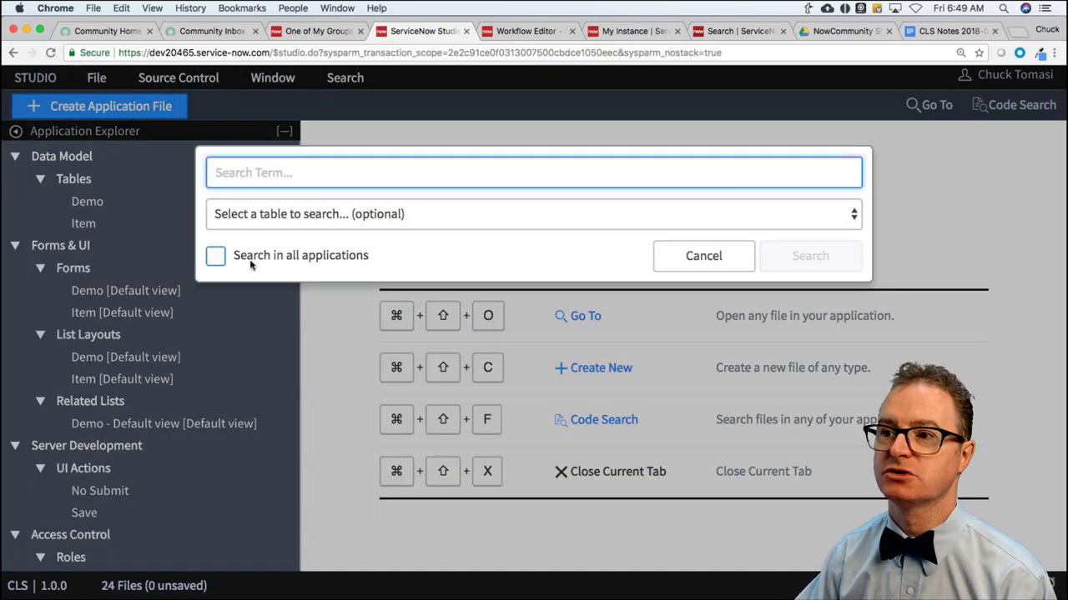
{"action": "left_click", "coordinate": [216, 257]}
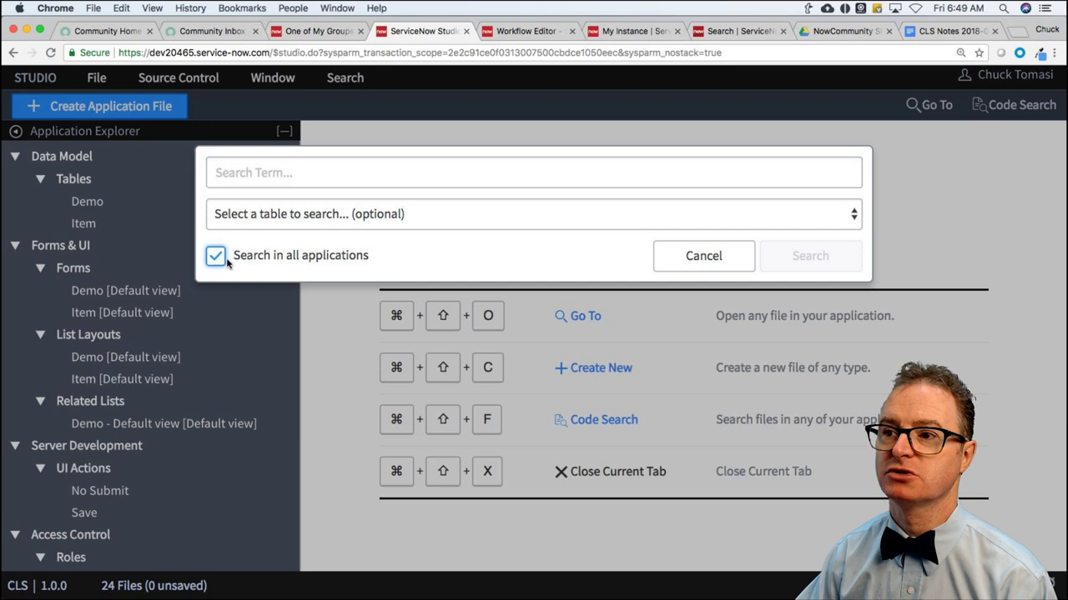
{"action": "left_click", "coordinate": [267, 173]}
{"action": "type", "text": "getMygroups"}
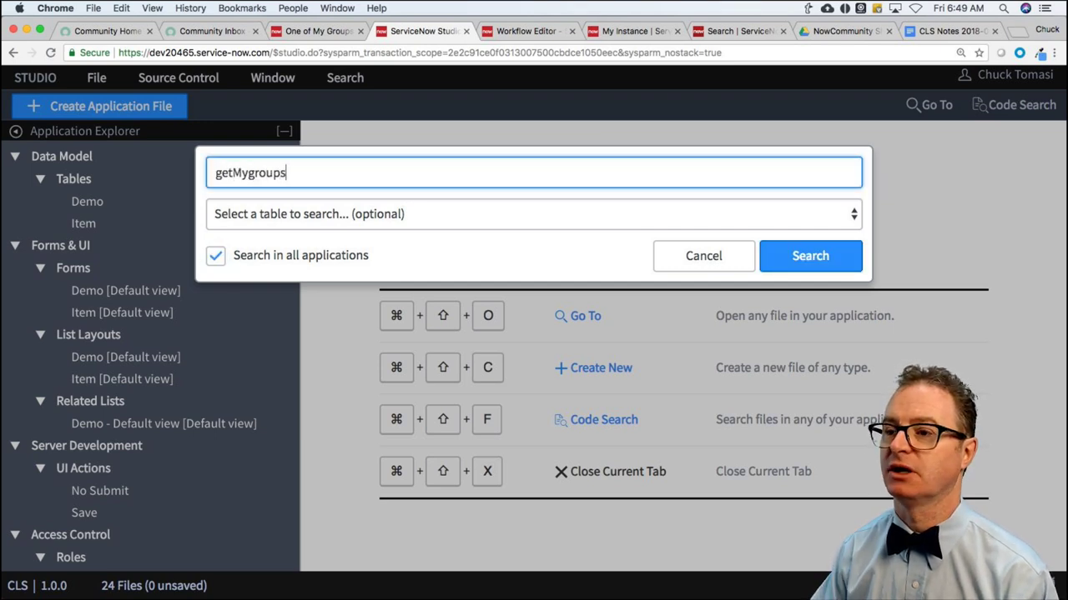
{"action": "key", "text": "Return"}
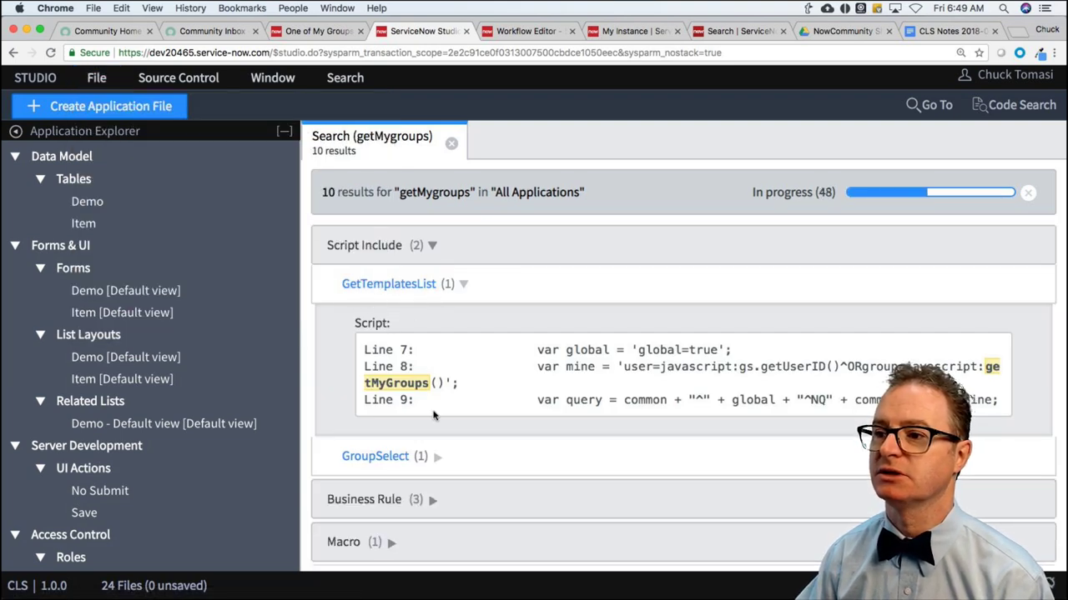
Expand the Business Rule matches and review where getMyGroups is defined and used across the search results
{"action": "left_click", "coordinate": [433, 449]}
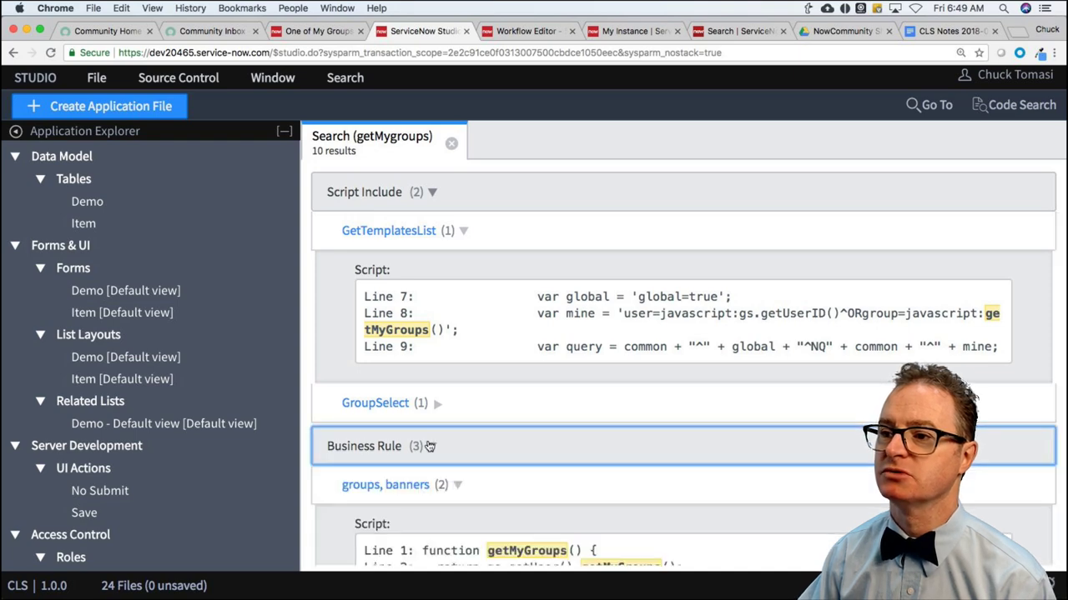
{"action": "scroll", "coordinate": [467, 475], "scroll_direction": "down", "scroll_amount": 3}
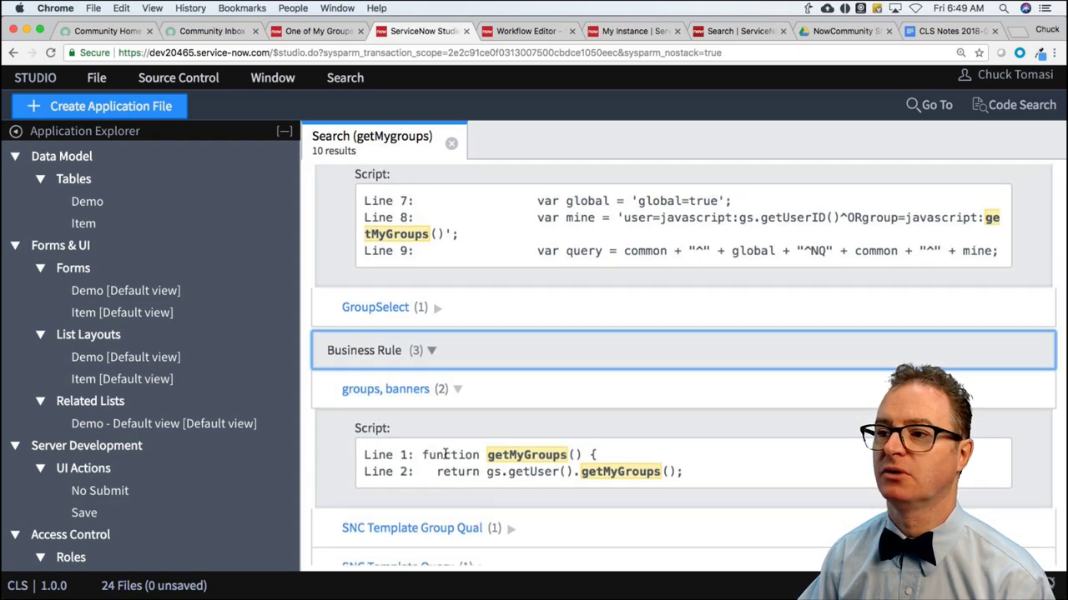
{"action": "scroll", "coordinate": [438, 454], "scroll_direction": "up", "scroll_amount": 3}
{"action": "scroll", "coordinate": [448, 448], "scroll_direction": "down", "scroll_amount": 3}
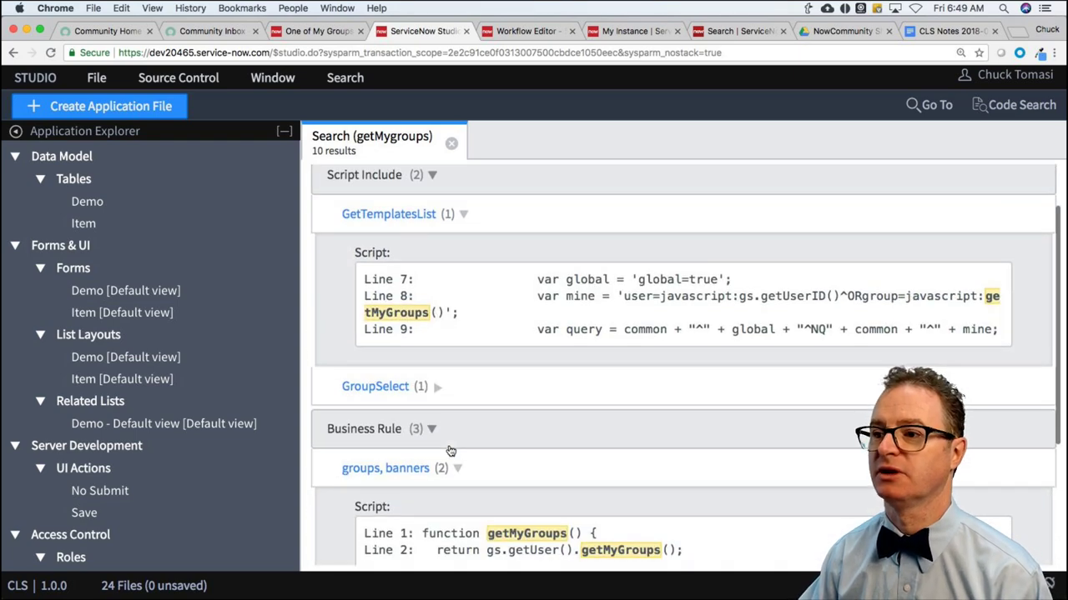
{"action": "scroll", "coordinate": [451, 451], "scroll_direction": "down", "scroll_amount": 1}
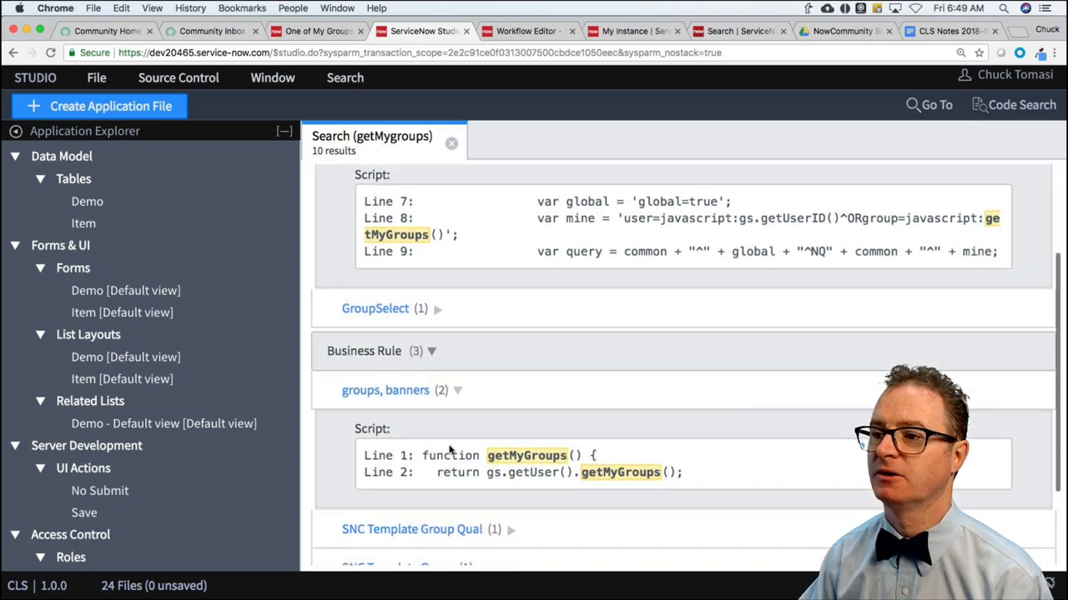
{"action": "scroll", "coordinate": [449, 448], "scroll_direction": "down", "scroll_amount": 2}
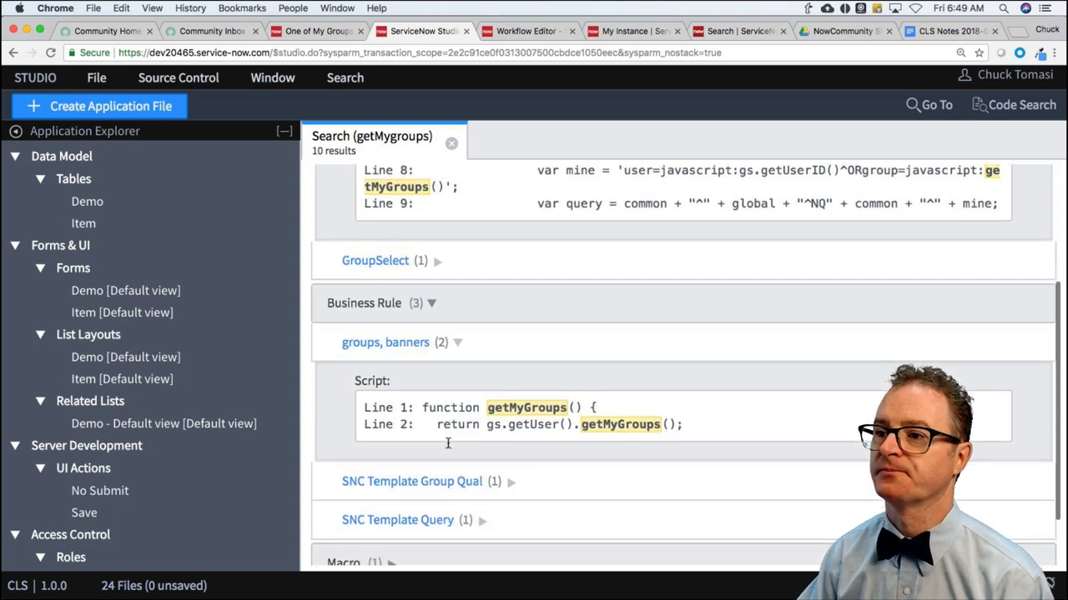
{"action": "scroll", "coordinate": [448, 448], "scroll_direction": "down", "scroll_amount": 2}
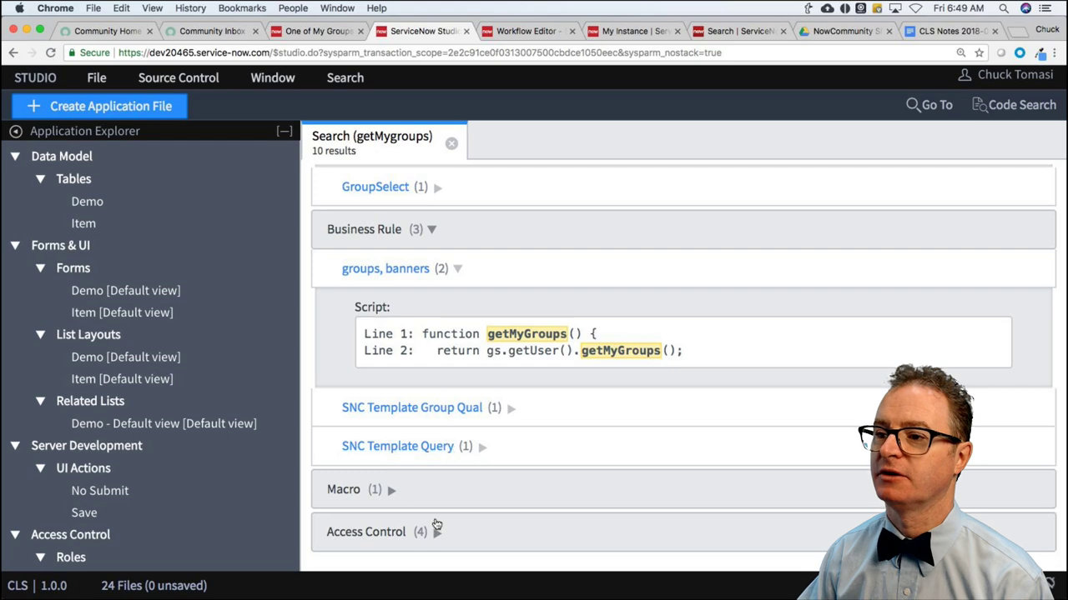
{"action": "scroll", "coordinate": [428, 367], "scroll_direction": "up", "scroll_amount": 4}
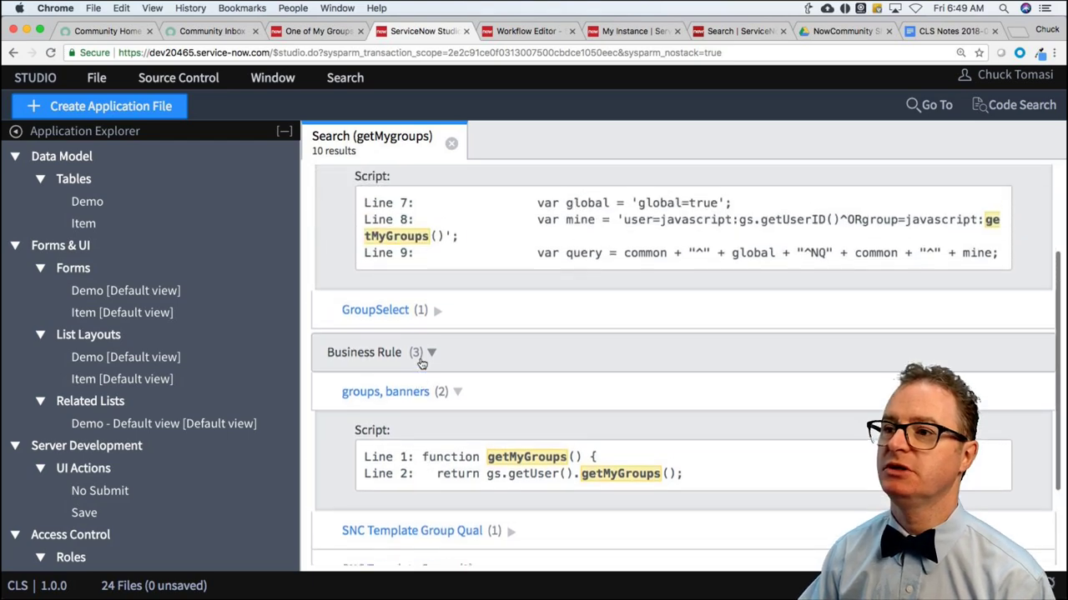
{"action": "scroll", "coordinate": [467, 325], "scroll_direction": "up", "scroll_amount": 3}
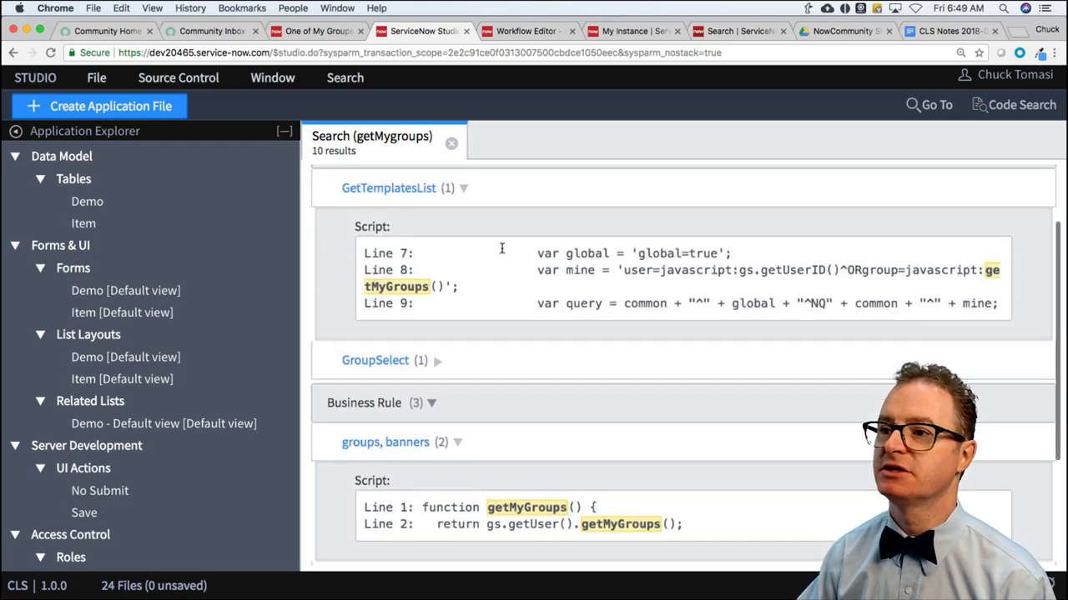
Examine the GetTemplatesList script match, focusing on the user and group conditions of the mine query on line 8
{"action": "left_click_drag", "start_coordinate": [912, 359], "coordinate": [1018, 364]}
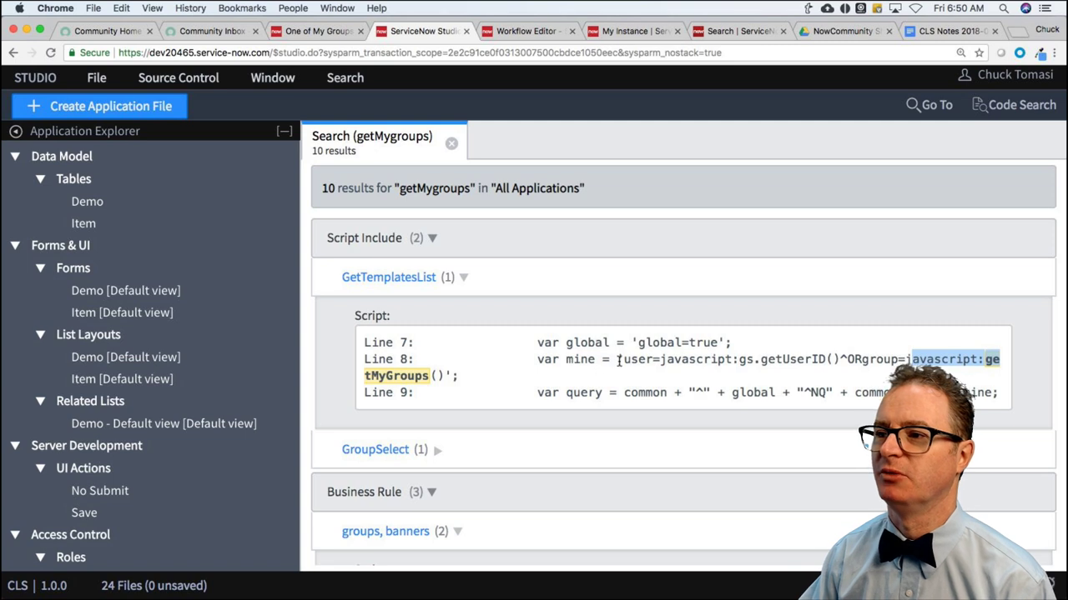
{"action": "left_click_drag", "start_coordinate": [617, 359], "coordinate": [886, 359]}
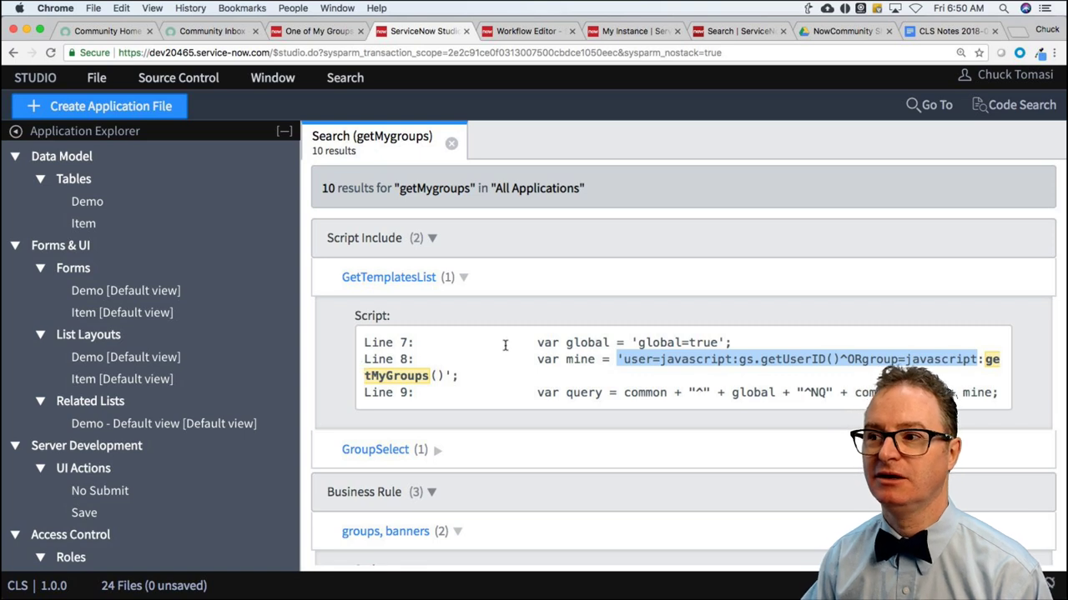
{"action": "left_click_drag", "start_coordinate": [542, 343], "coordinate": [763, 399]}
{"action": "left_click", "coordinate": [761, 385]}
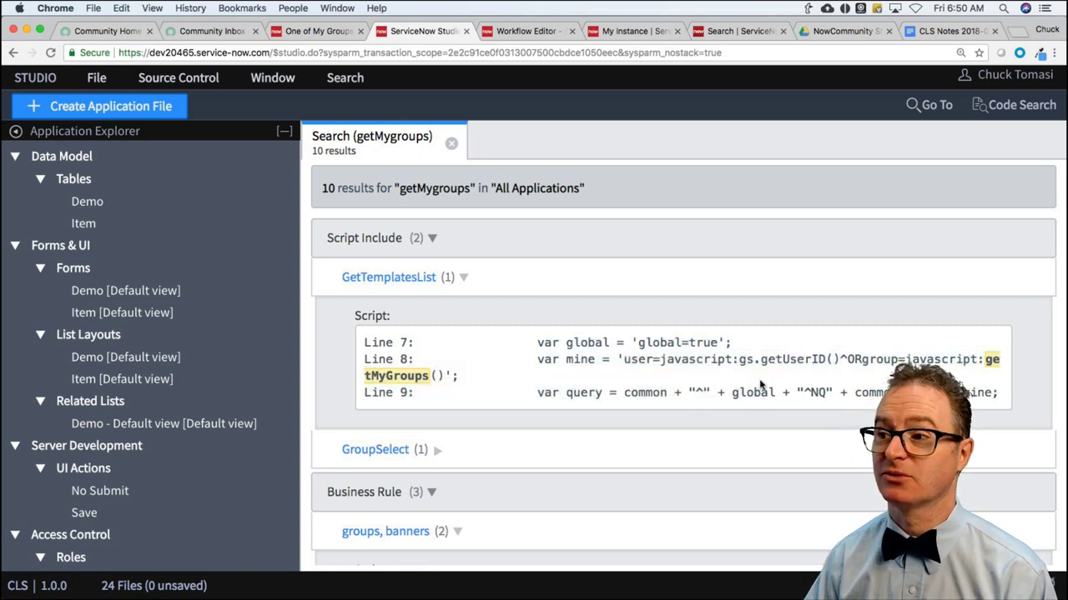
{"action": "left_click_drag", "start_coordinate": [745, 360], "coordinate": [795, 360]}
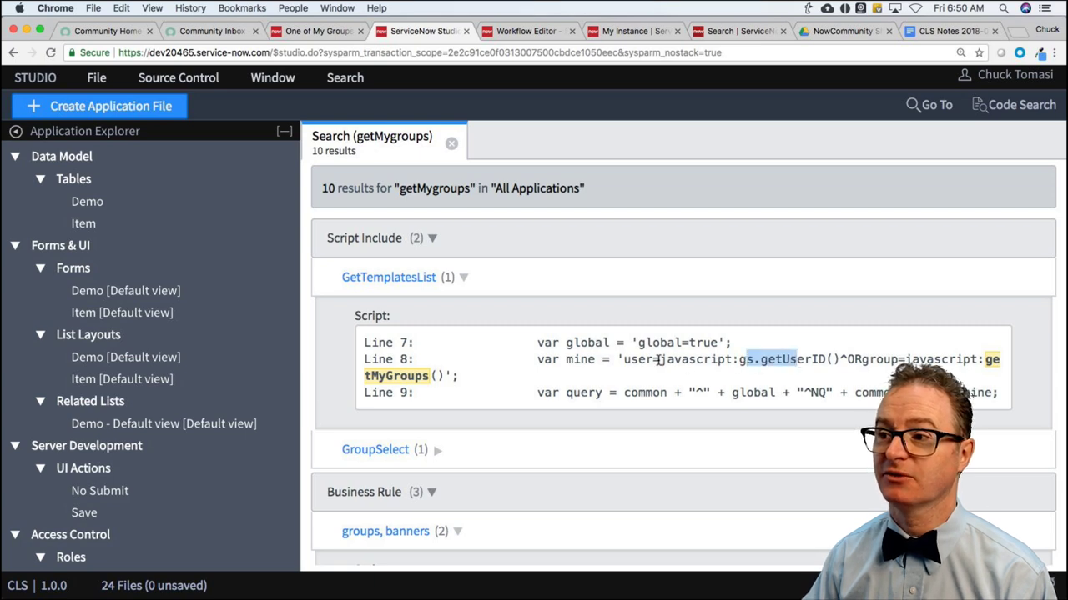
{"action": "left_click_drag", "start_coordinate": [659, 359], "coordinate": [841, 360]}
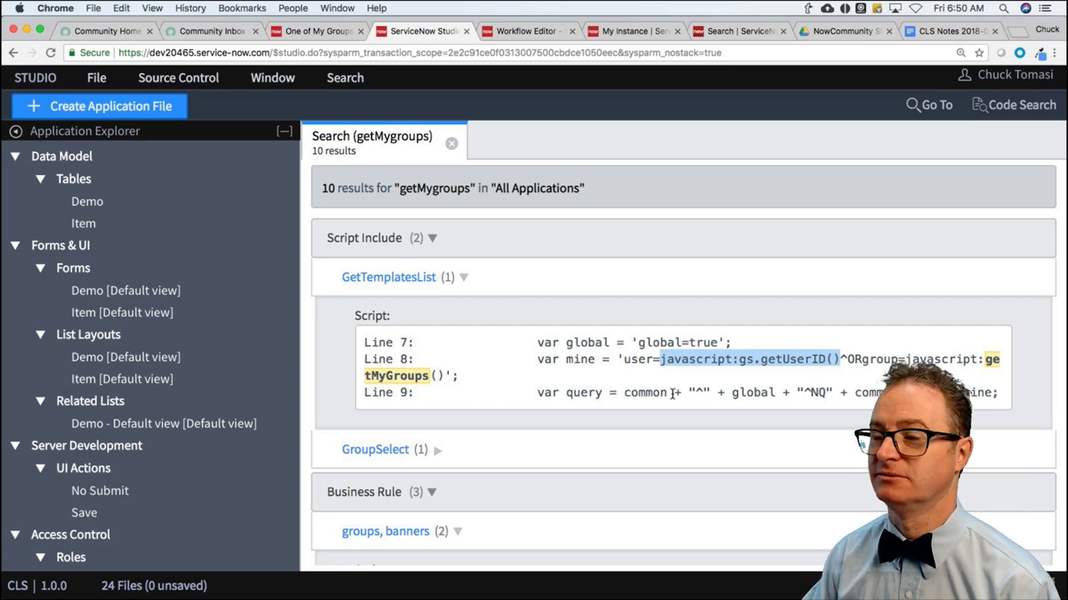
{"action": "left_click", "coordinate": [701, 361]}
Open the groups, banners business rule from the search results and examine which table it is defined on
{"action": "scroll", "coordinate": [694, 388], "scroll_direction": "down", "scroll_amount": 1}
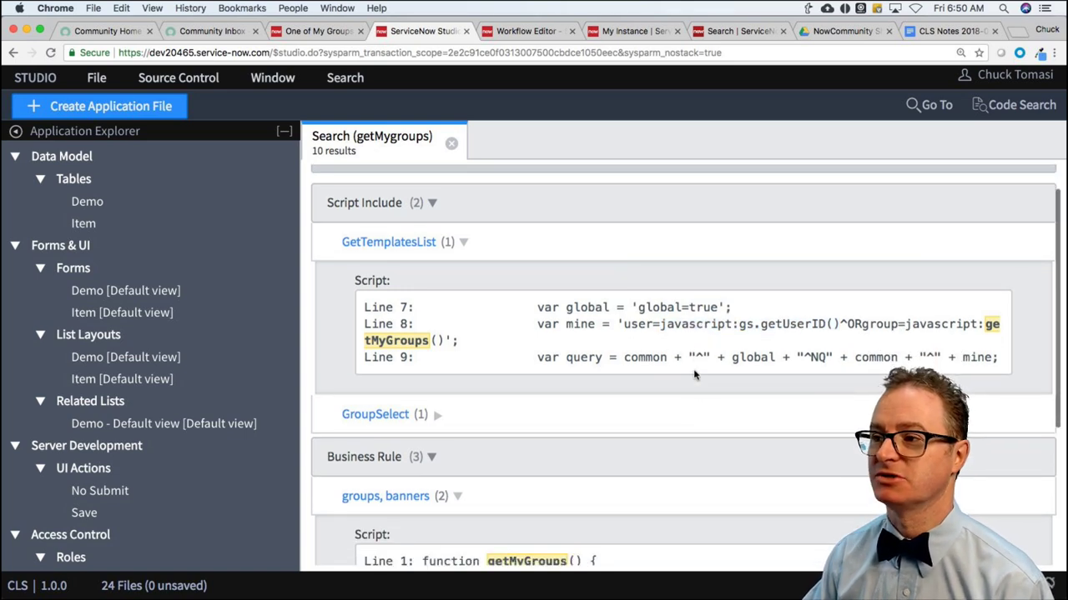
{"action": "scroll", "coordinate": [701, 342], "scroll_direction": "down", "scroll_amount": 1}
{"action": "scroll", "coordinate": [667, 406], "scroll_direction": "down", "scroll_amount": 3}
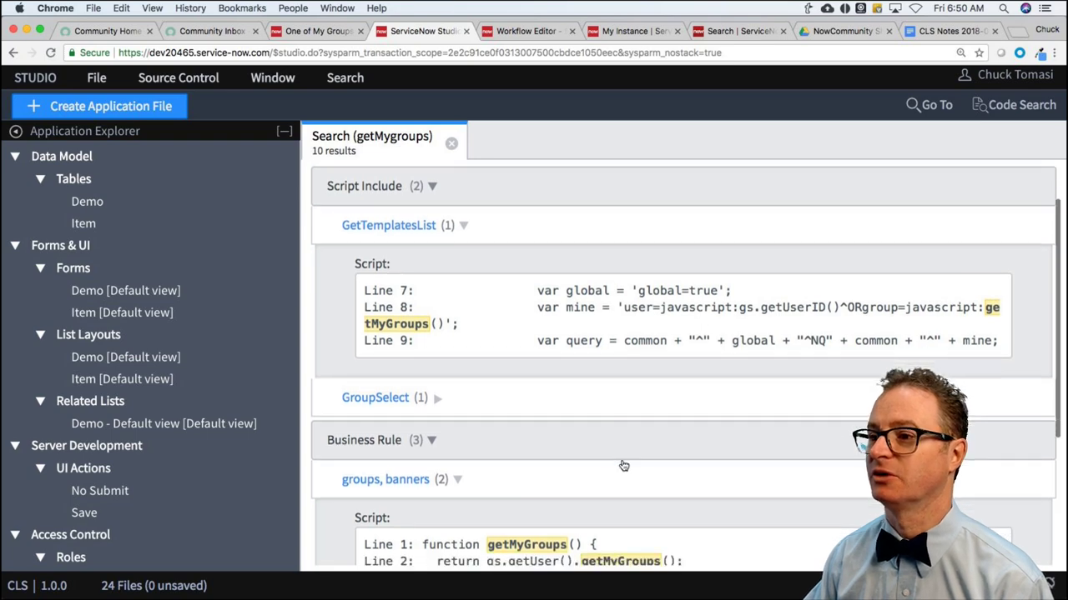
{"action": "left_click", "coordinate": [392, 362]}
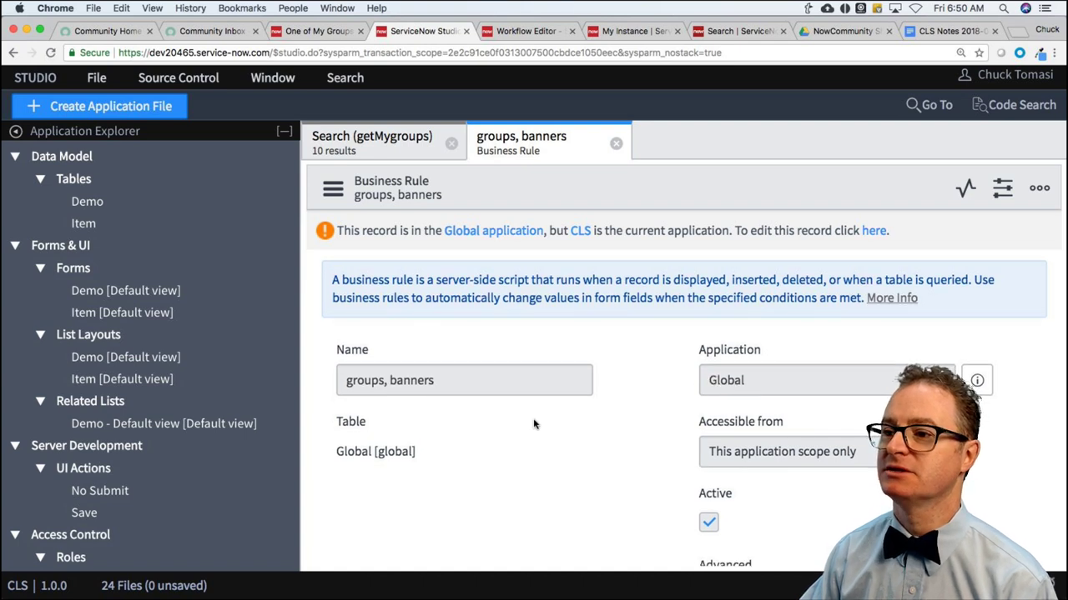
{"action": "scroll", "coordinate": [534, 425], "scroll_direction": "down", "scroll_amount": 3}
{"action": "left_click_drag", "start_coordinate": [423, 357], "coordinate": [336, 357]}
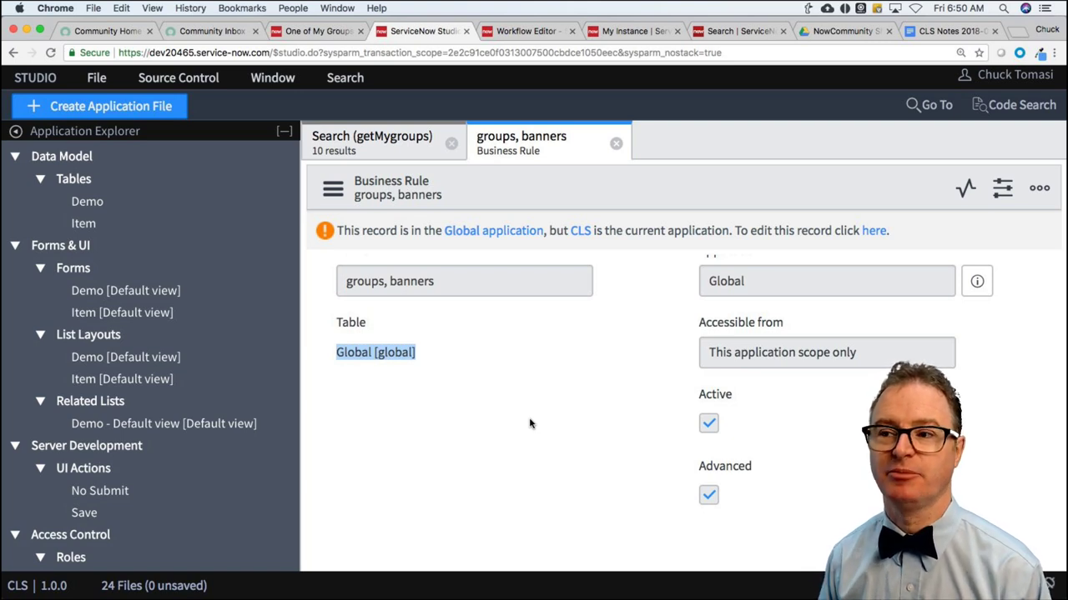
Compare the business rule's Application and Table values and view its When to run settings
{"action": "scroll", "coordinate": [544, 448], "scroll_direction": "down", "scroll_amount": 1}
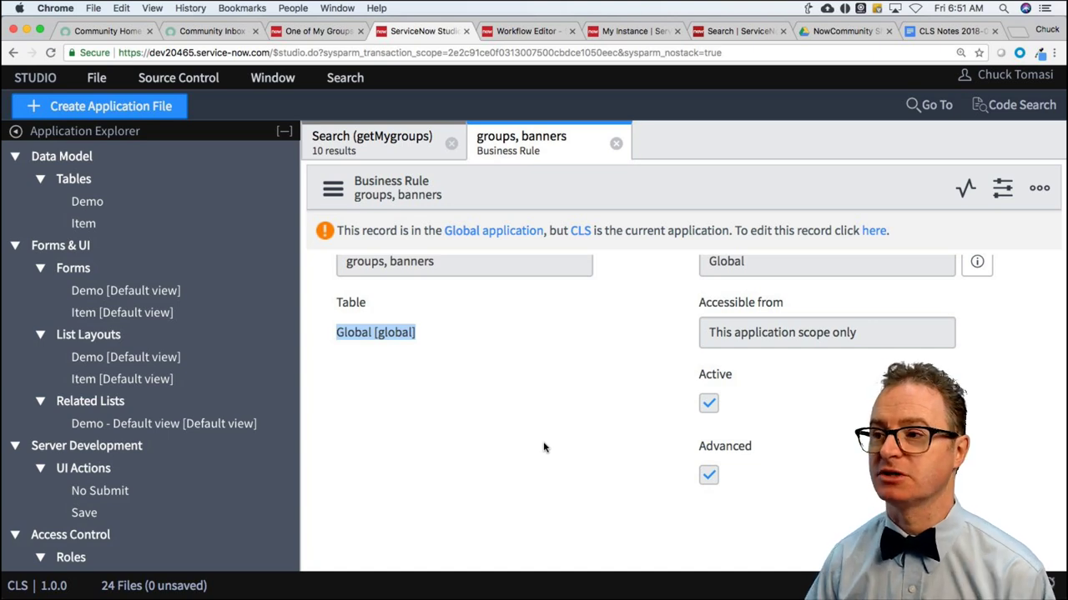
{"action": "double_click", "coordinate": [751, 263]}
{"action": "scroll", "coordinate": [686, 331], "scroll_direction": "up", "scroll_amount": 3}
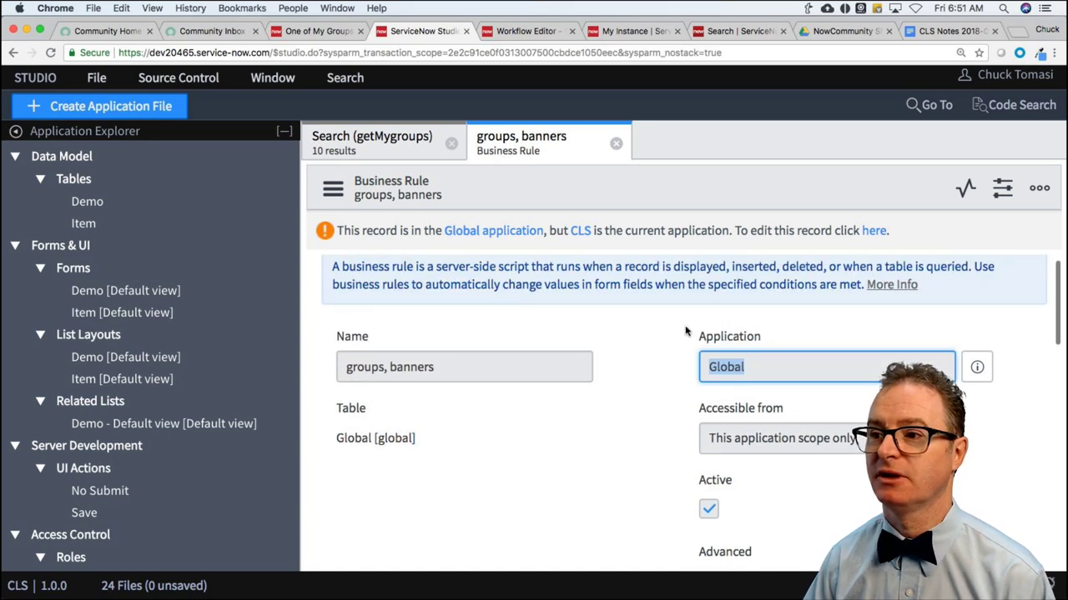
{"action": "left_click_drag", "start_coordinate": [440, 451], "coordinate": [343, 442]}
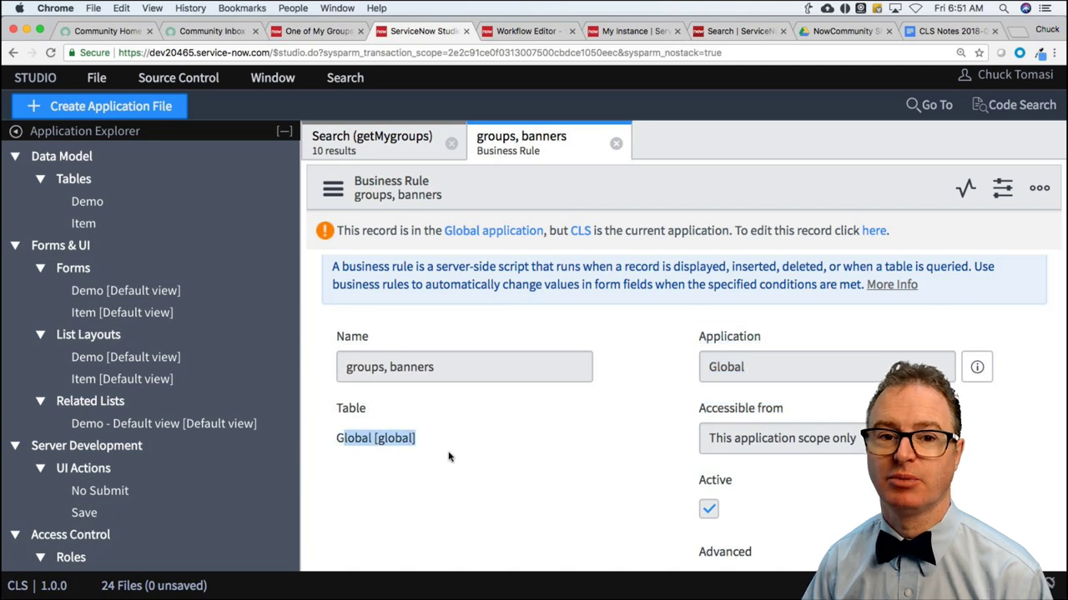
{"action": "left_click", "coordinate": [468, 458]}
{"action": "scroll", "coordinate": [476, 467], "scroll_direction": "down", "scroll_amount": 10}
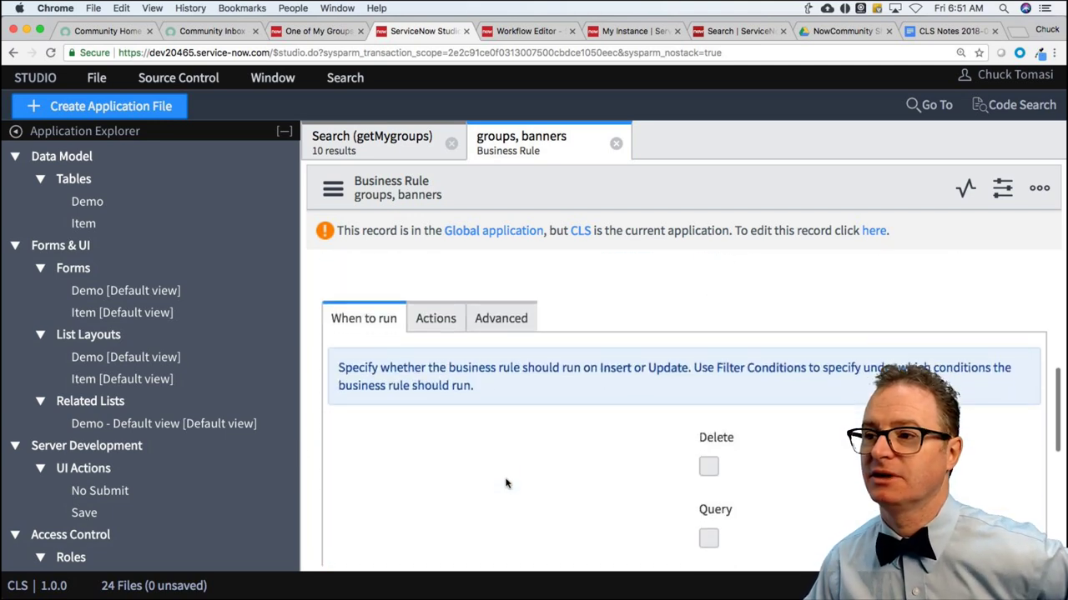
Examine the business rule's advanced script, focusing on the getMyGroups function and its gs.getUser().getMyGroups() return call
{"action": "left_click", "coordinate": [510, 324]}
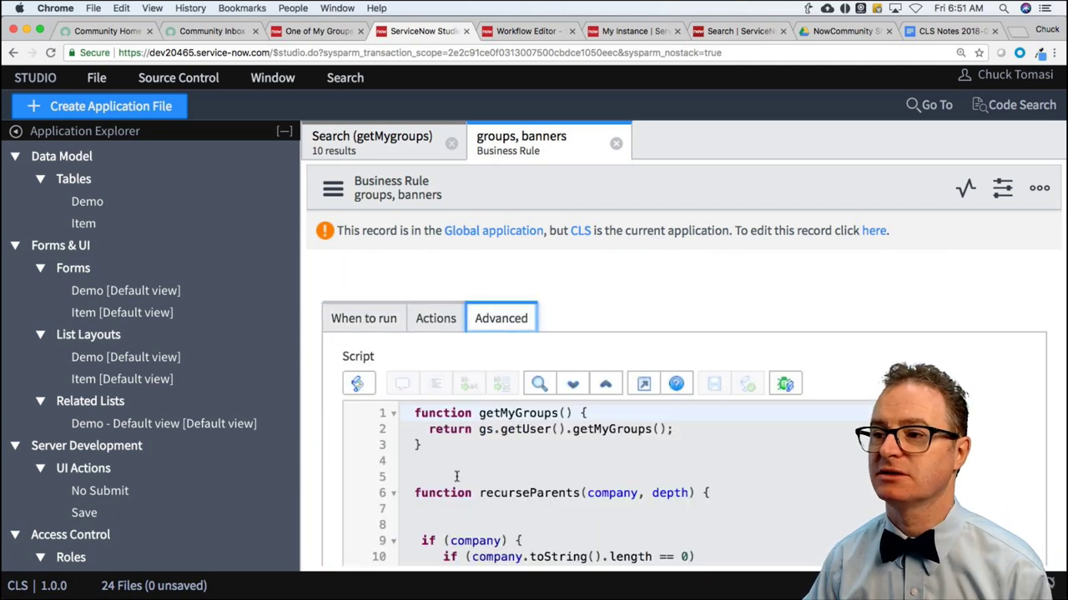
{"action": "scroll", "coordinate": [446, 484], "scroll_direction": "down", "scroll_amount": 1}
{"action": "scroll", "coordinate": [330, 471], "scroll_direction": "down", "scroll_amount": 1}
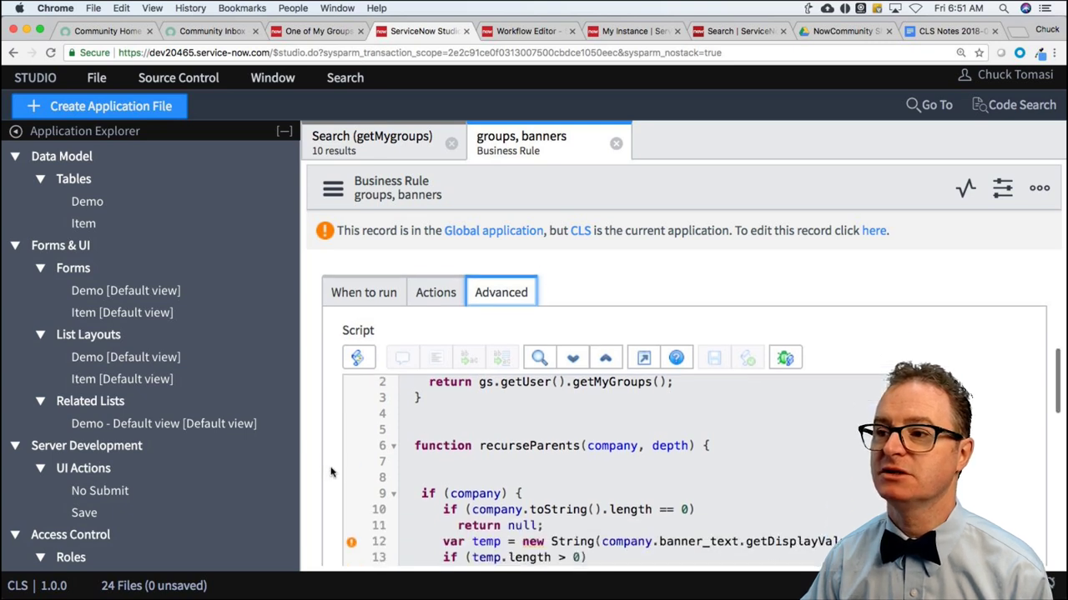
{"action": "scroll", "coordinate": [330, 472], "scroll_direction": "down", "scroll_amount": 2}
{"action": "scroll", "coordinate": [425, 425], "scroll_direction": "up", "scroll_amount": 1}
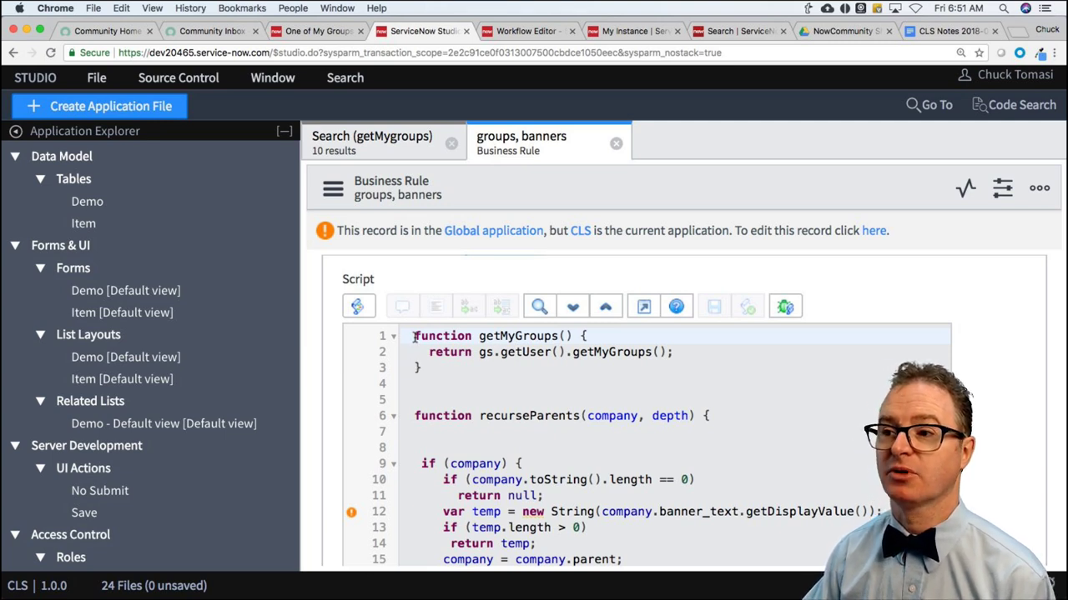
{"action": "left_click_drag", "start_coordinate": [414, 336], "coordinate": [457, 557]}
{"action": "left_click", "coordinate": [517, 525]}
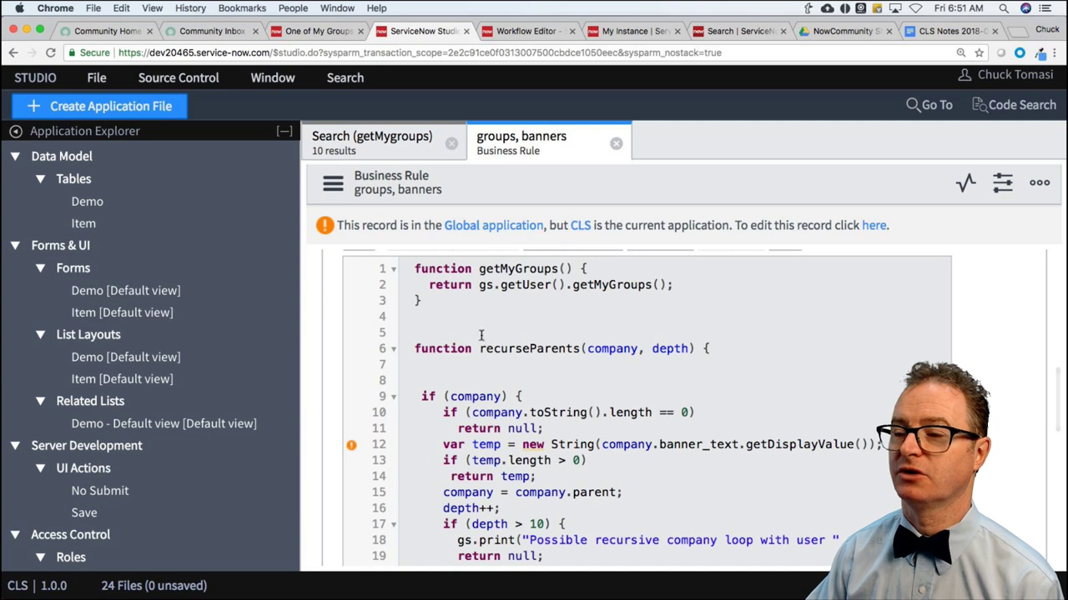
{"action": "scroll", "coordinate": [513, 383], "scroll_direction": "up", "scroll_amount": 1}
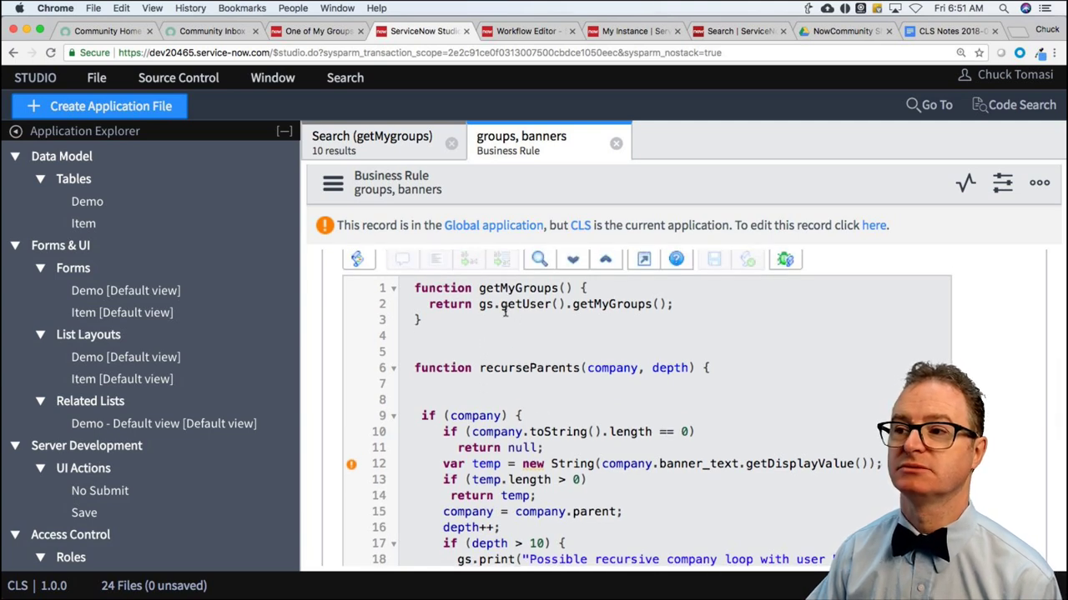
{"action": "left_click_drag", "start_coordinate": [481, 305], "coordinate": [664, 306]}
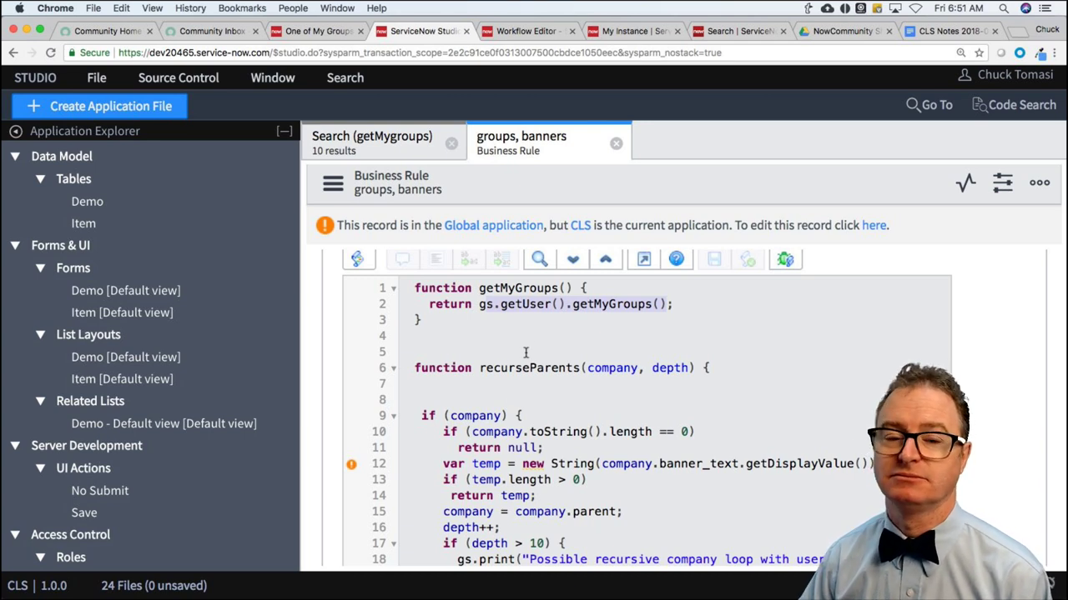
{"action": "scroll", "coordinate": [503, 367], "scroll_direction": "up", "scroll_amount": 1}
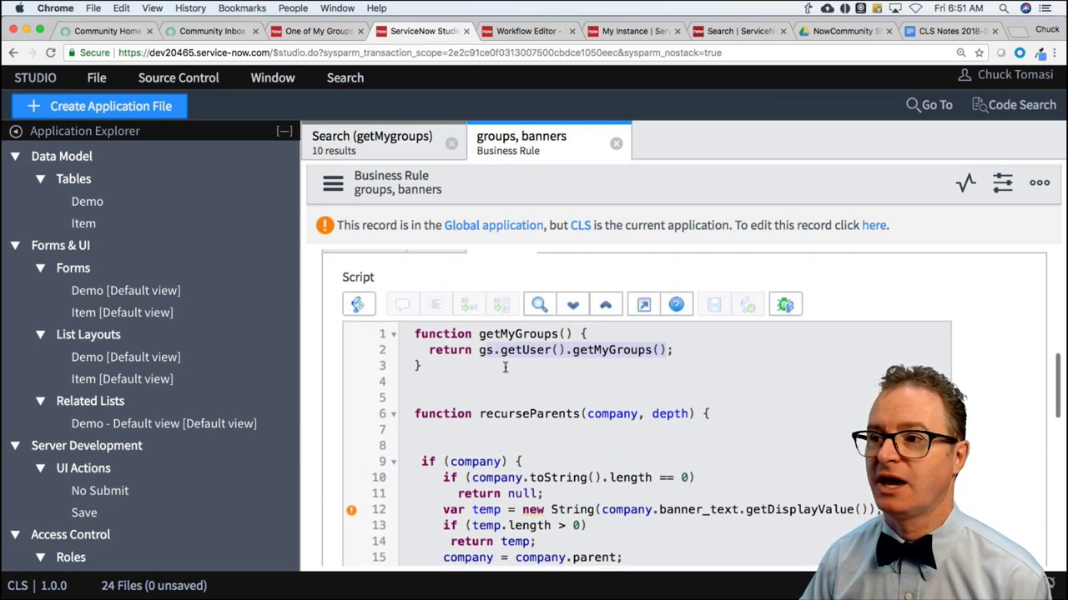
Copy the complete getMyGroups function, lines 1 to 3, from the groups, banners business rule script
{"action": "left_click", "coordinate": [457, 383]}
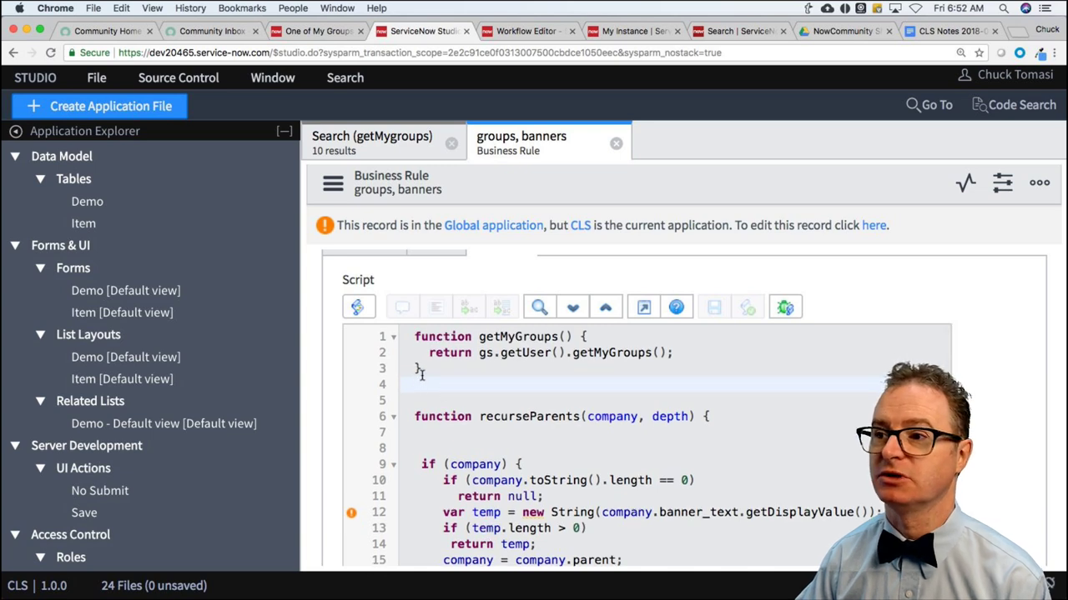
{"action": "left_click", "coordinate": [412, 336]}
{"action": "left_click_drag", "start_coordinate": [411, 336], "coordinate": [414, 385]}
{"action": "key", "text": "super+c"}
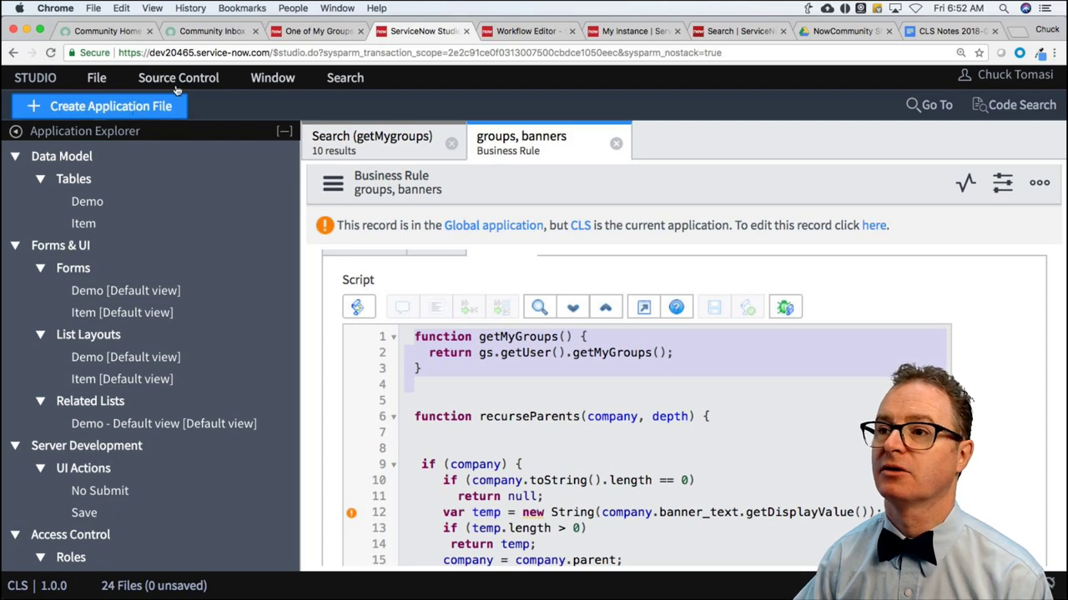
{"action": "left_click", "coordinate": [313, 30]}
{"action": "left_click", "coordinate": [139, 142]}
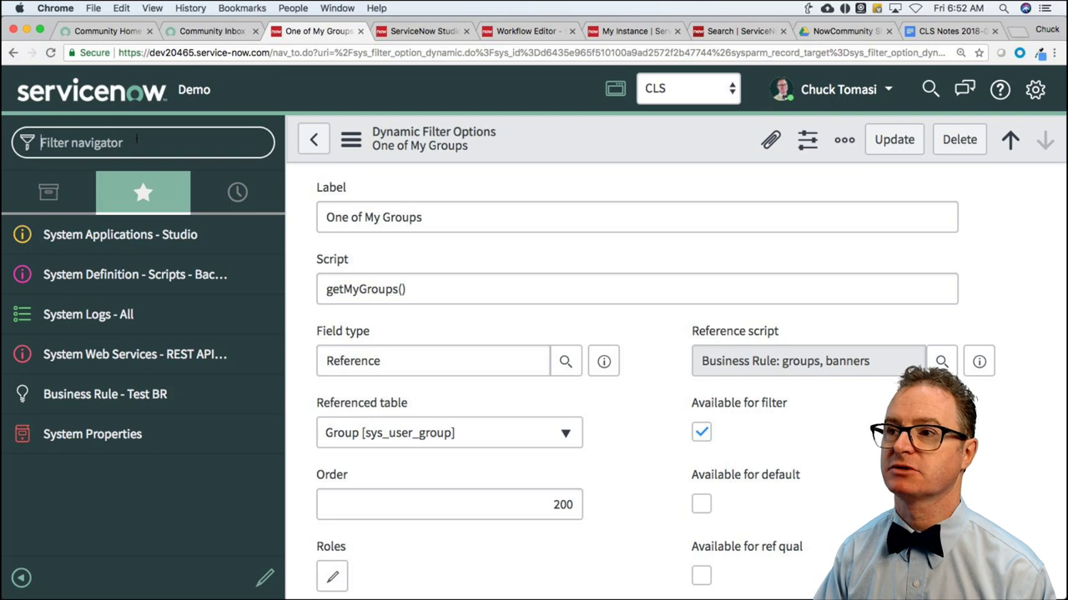
{"action": "left_click", "coordinate": [421, 30]}
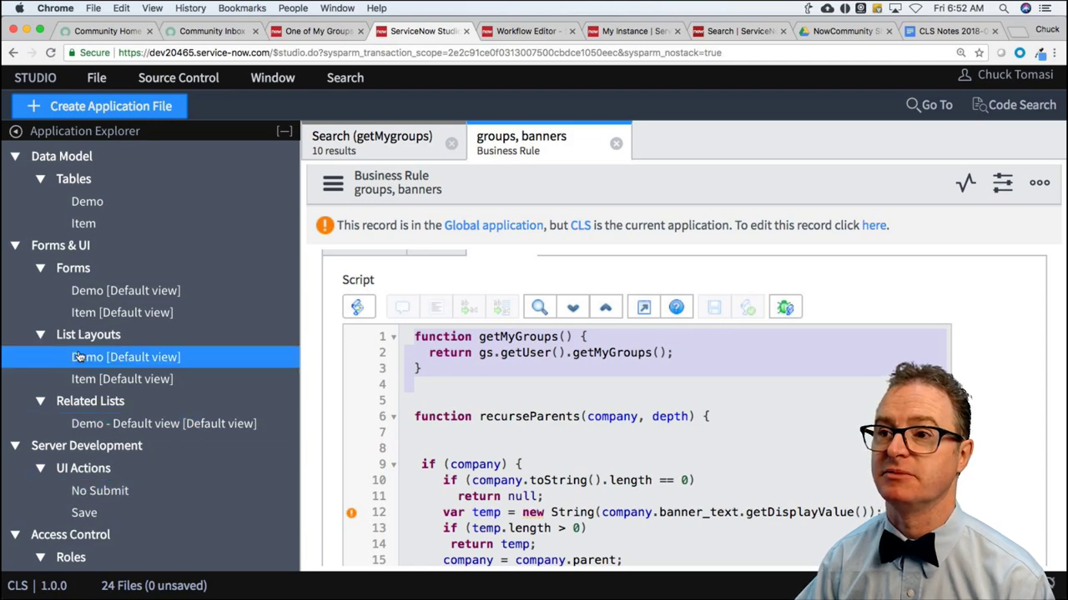
Create a new Script Include application file from the Server Development category in the CLS application
{"action": "left_click", "coordinate": [74, 106]}
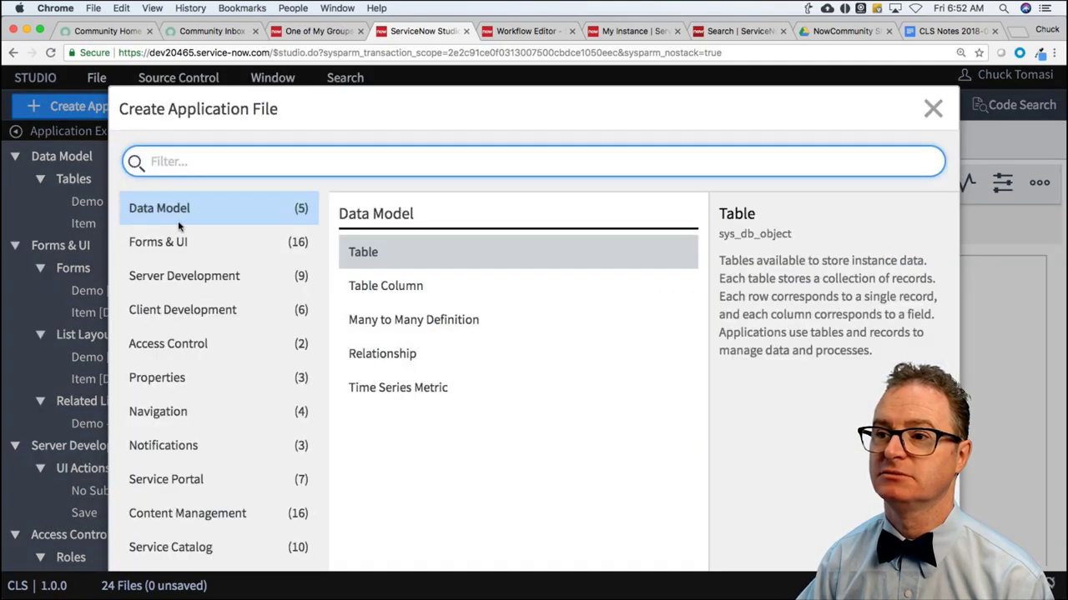
{"action": "left_click", "coordinate": [190, 276]}
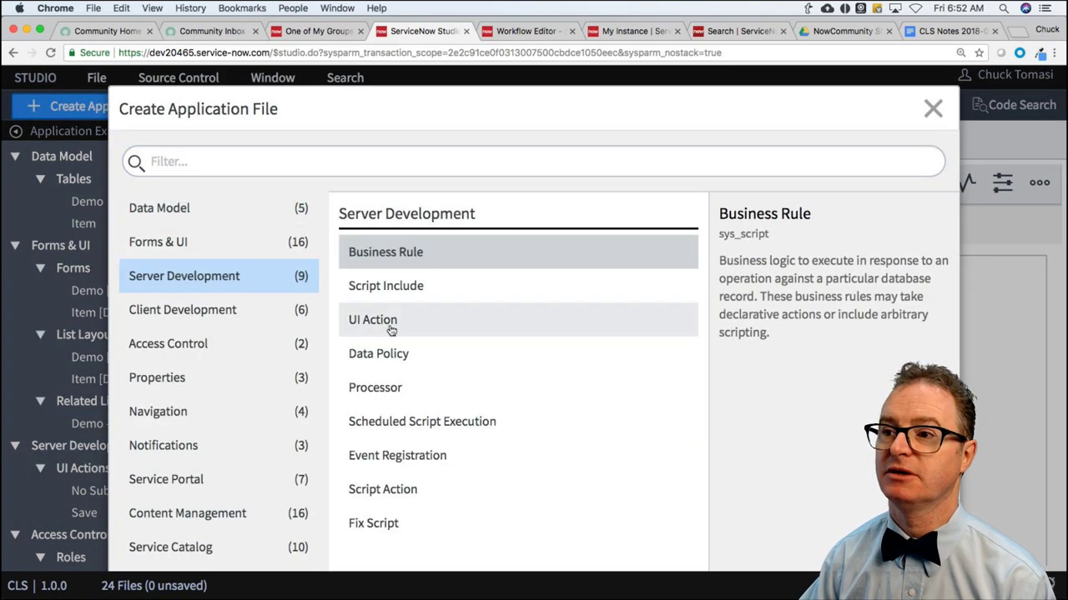
{"action": "double_click", "coordinate": [392, 292]}
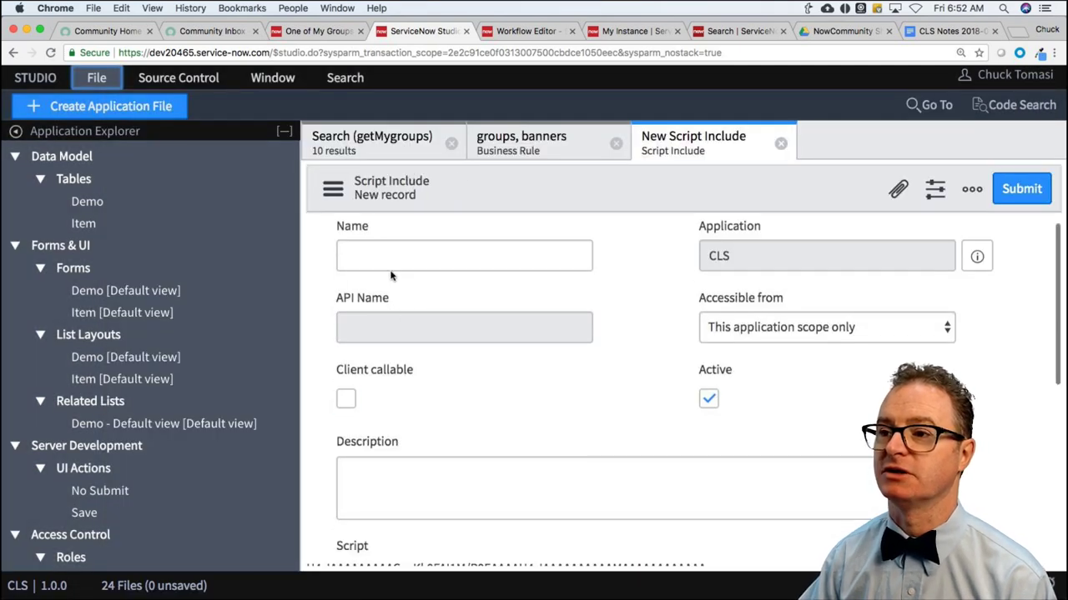
Name the new script include getMygGroups and let its API name fill in
{"action": "left_click", "coordinate": [389, 256]}
{"action": "type", "text": "getMygrou"}
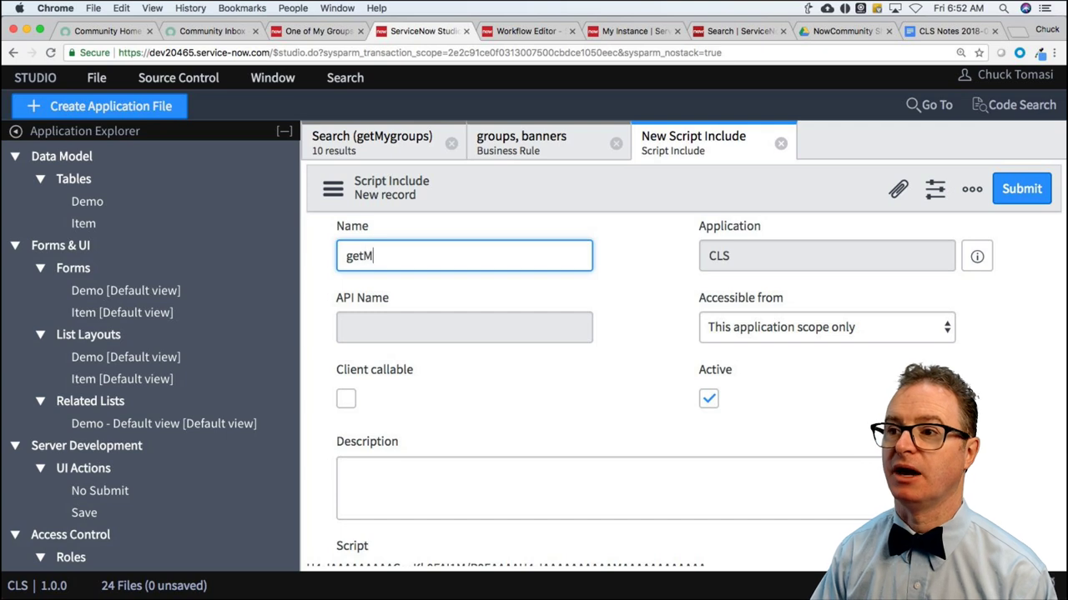
{"action": "key", "text": "BackSpace"}
{"action": "key", "text": "BackSpace"}
{"action": "key", "text": "BackSpace"}
{"action": "type", "text": "Groups"}
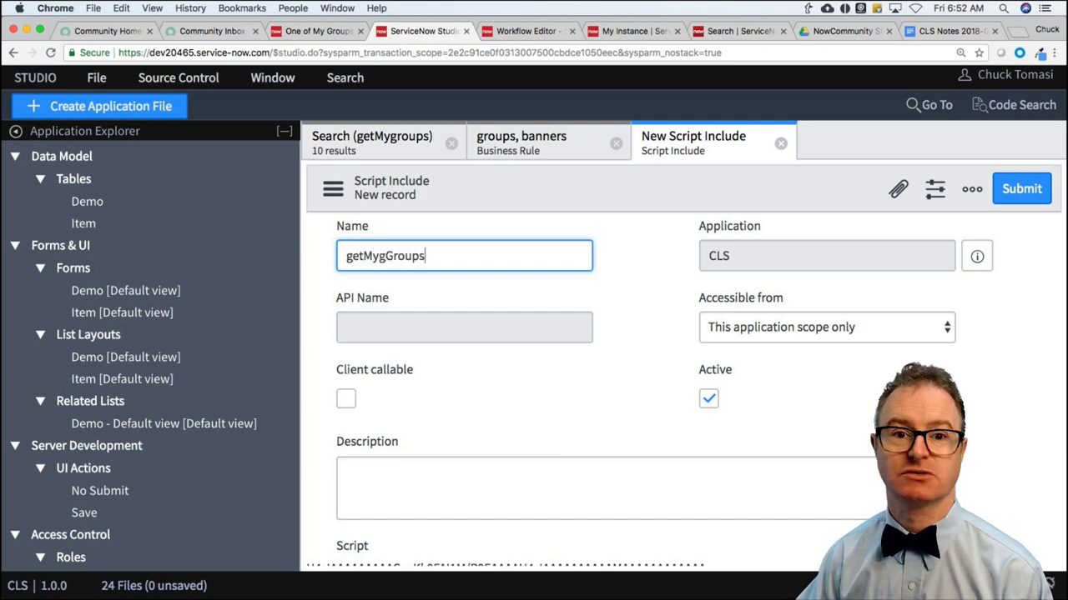
{"action": "key", "text": "Tab"}
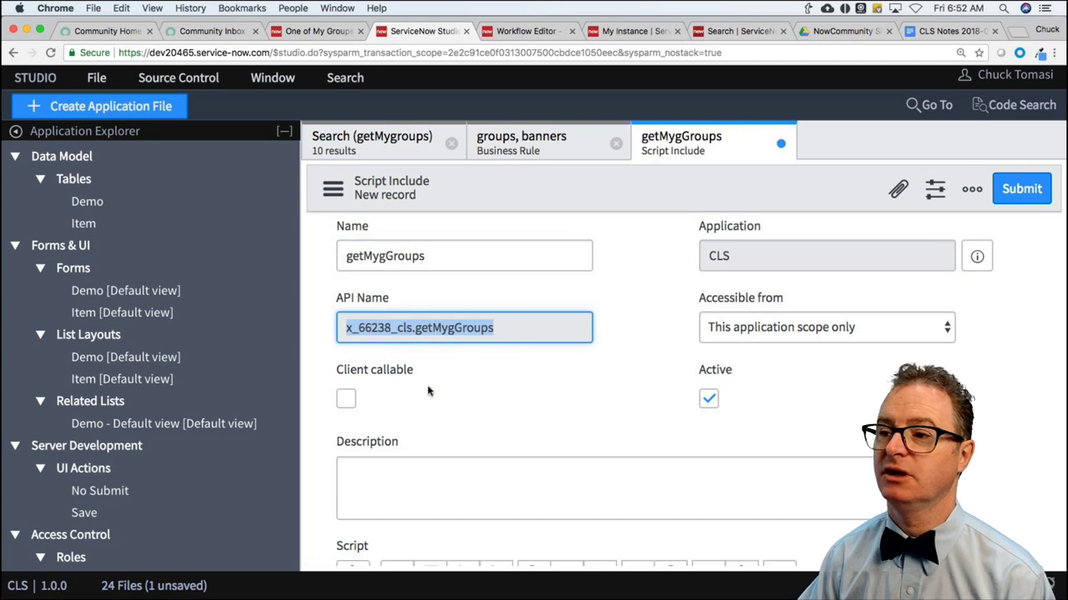
Replace the script include's default class template with the copied getMyGroups function, without the trailing blank line
{"action": "scroll", "coordinate": [467, 396], "scroll_direction": "down", "scroll_amount": 6}
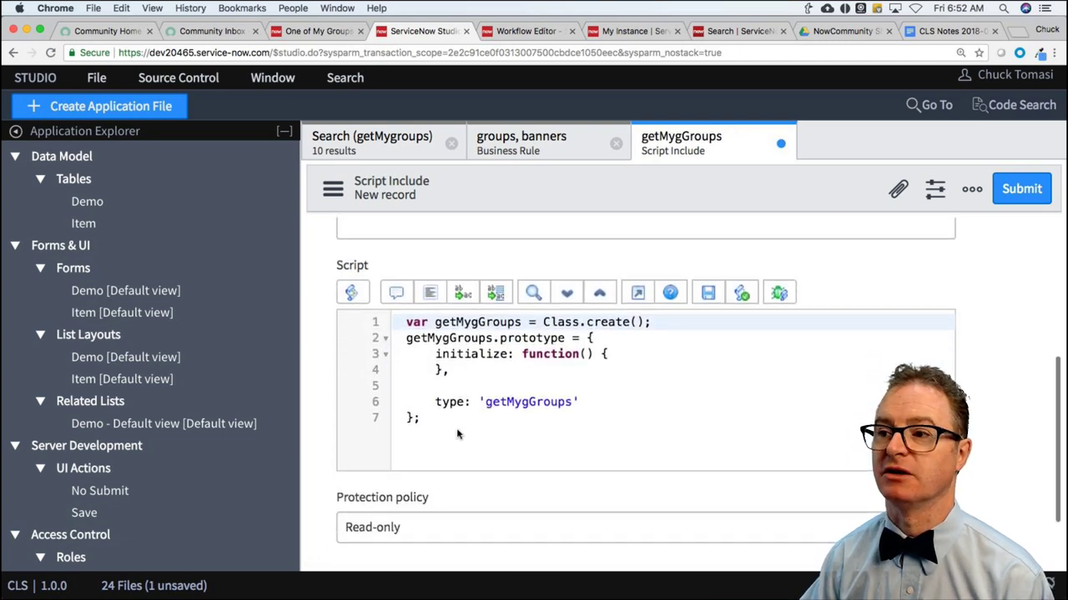
{"action": "left_click", "coordinate": [649, 343]}
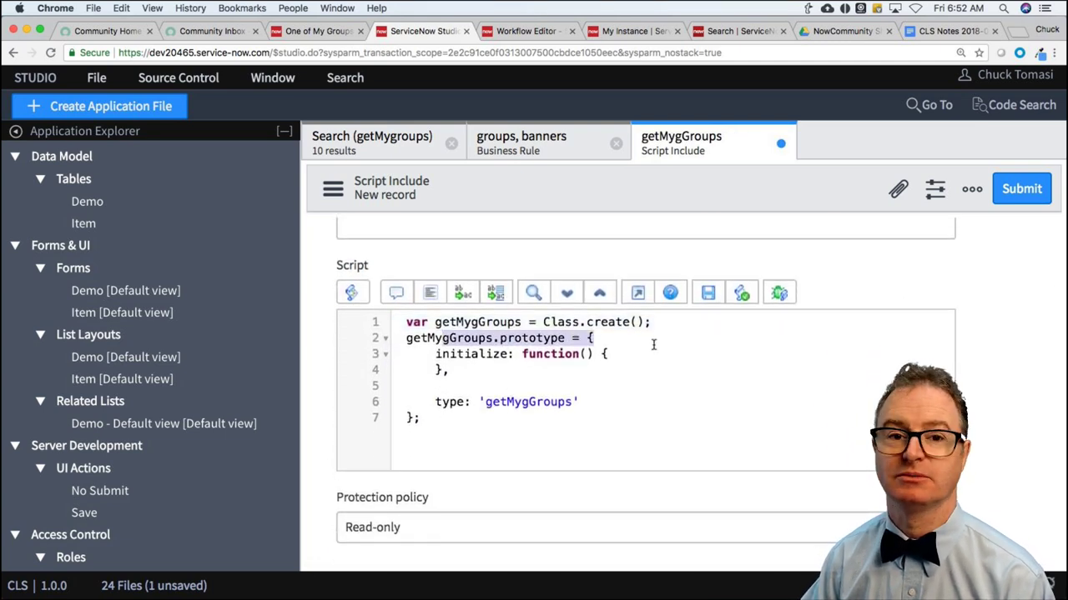
{"action": "left_click", "coordinate": [455, 420]}
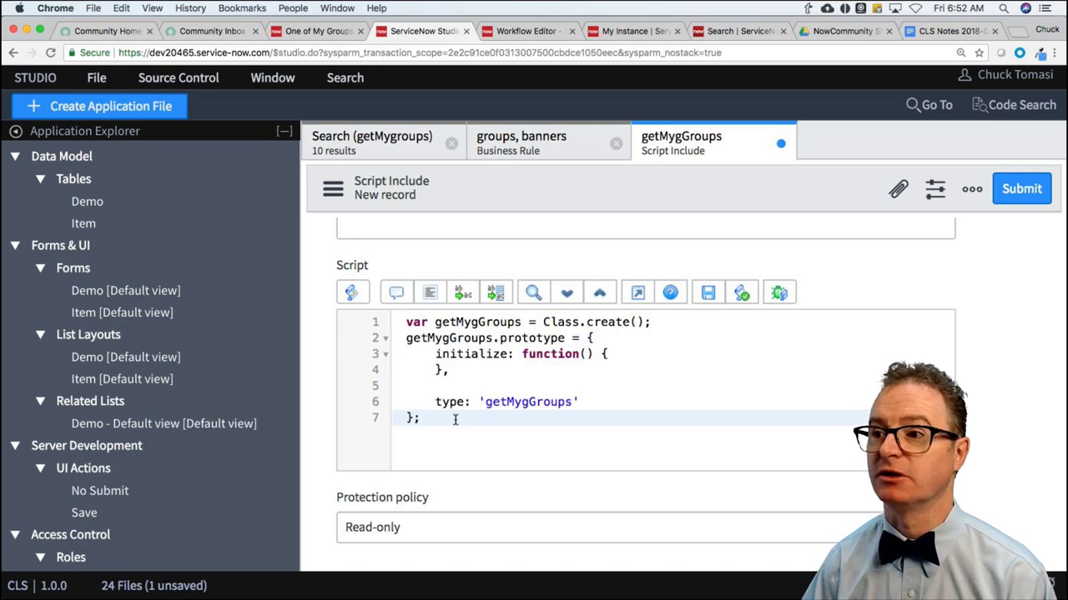
{"action": "key", "text": "super+a"}
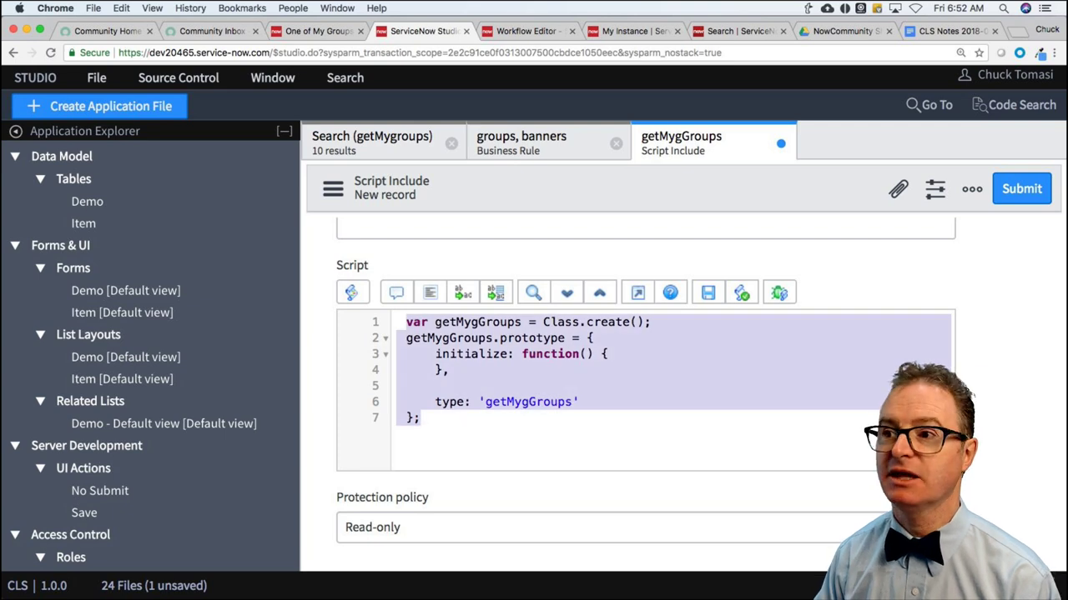
{"action": "key", "text": "BackSpace"}
{"action": "key", "text": "super+v"}
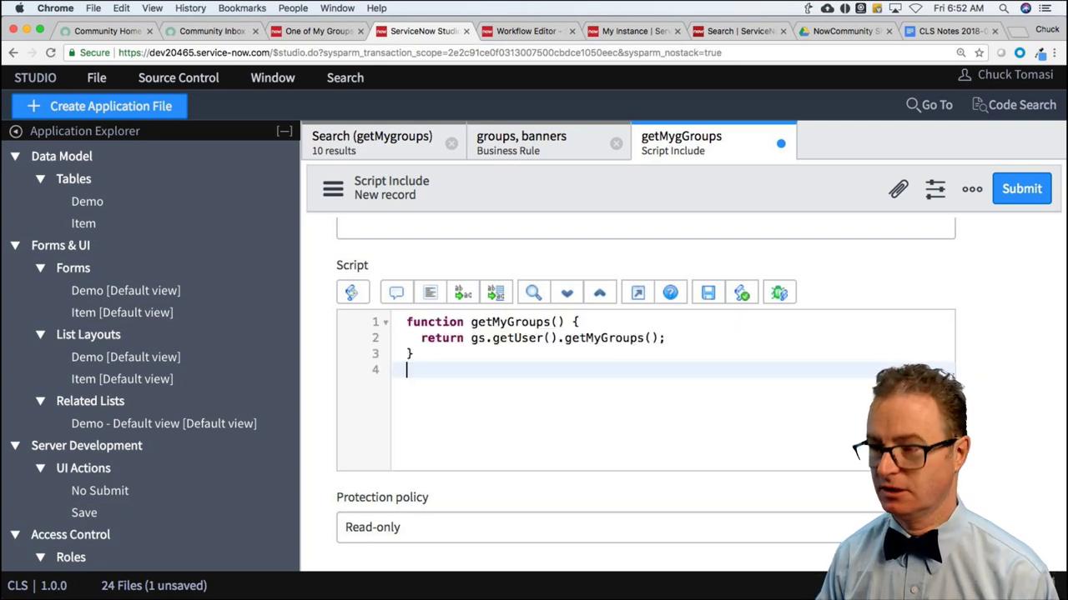
{"action": "key", "text": "BackSpace"}
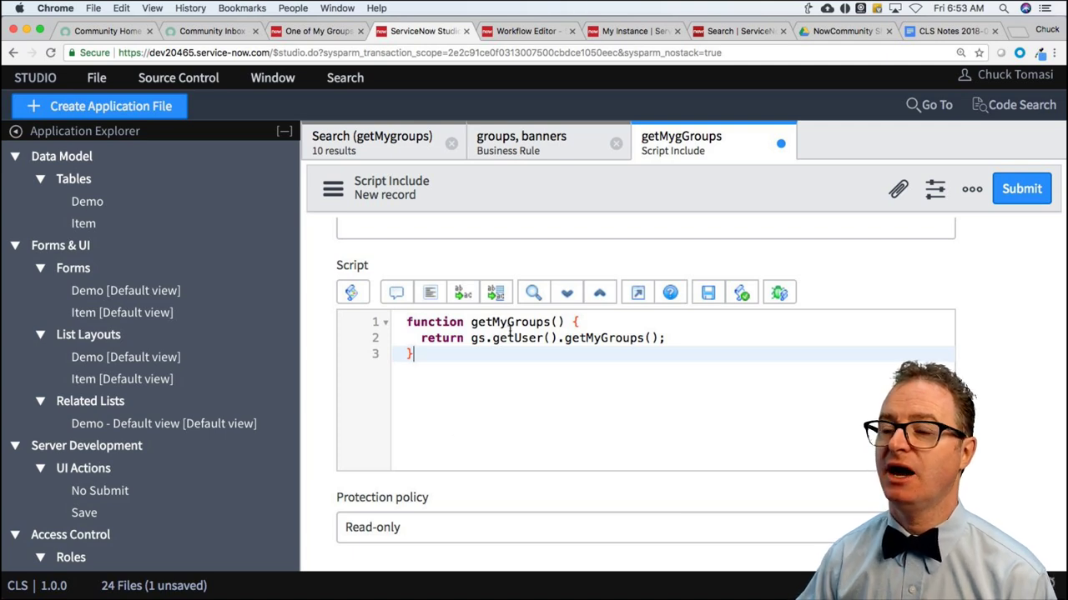
{"action": "scroll", "coordinate": [509, 333], "scroll_direction": "up", "scroll_amount": 5}
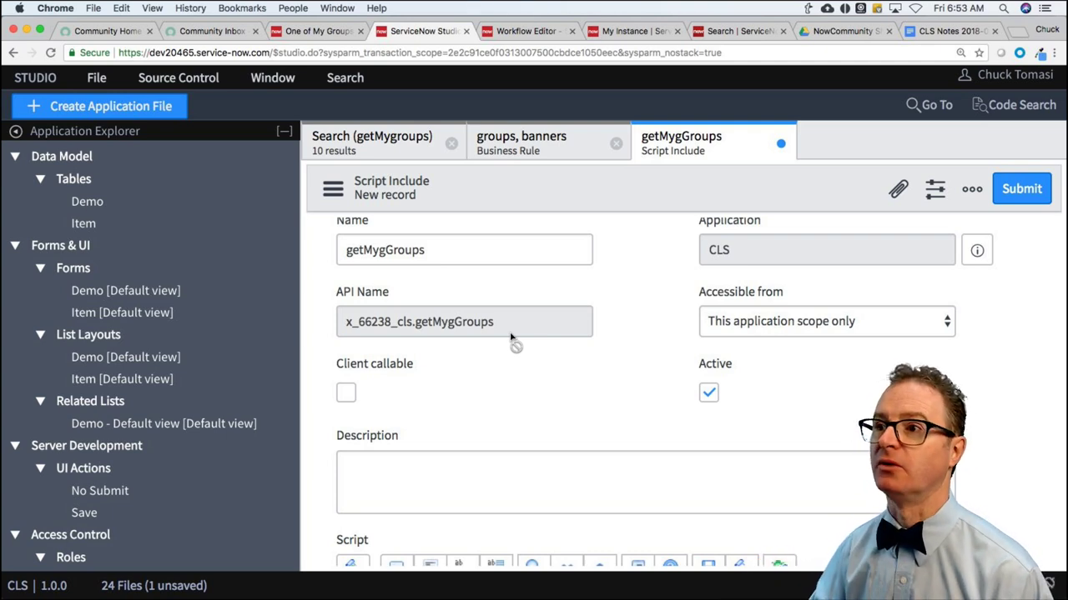
Reopen the Dynamic Filter Options list filtered on label and sys_user_grmember from the history, and remove its Label contains me condition
{"action": "left_click", "coordinate": [317, 32]}
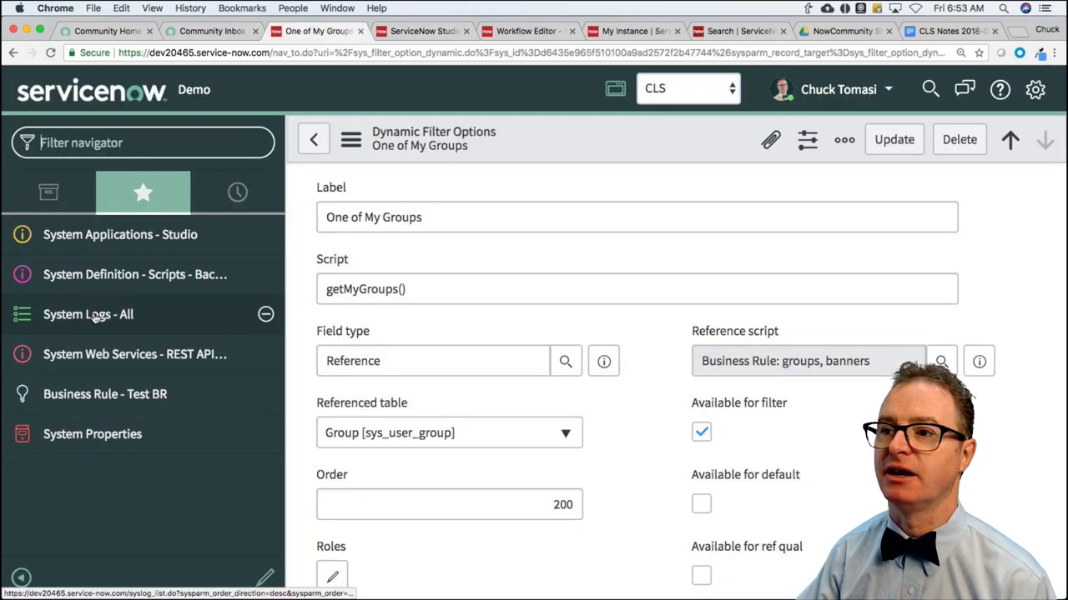
{"action": "left_click", "coordinate": [238, 192]}
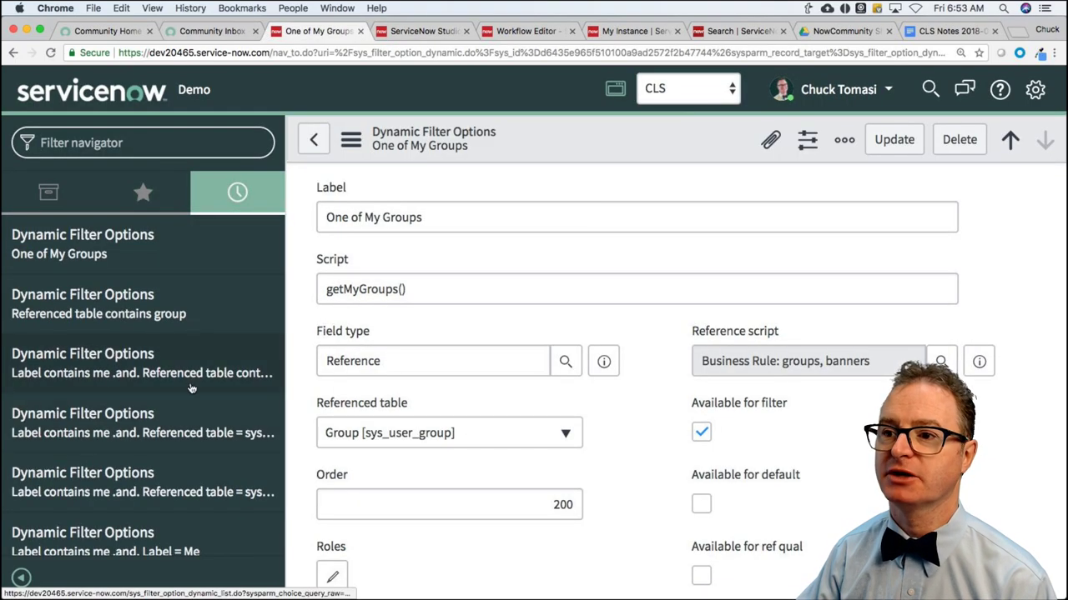
{"action": "left_click", "coordinate": [114, 422]}
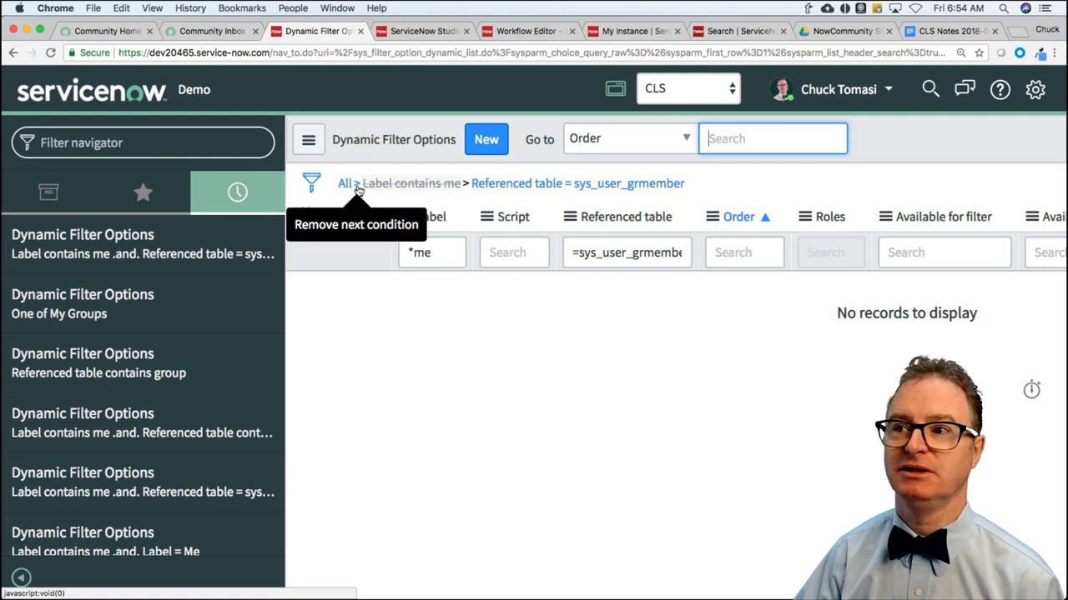
{"action": "left_click", "coordinate": [358, 190]}
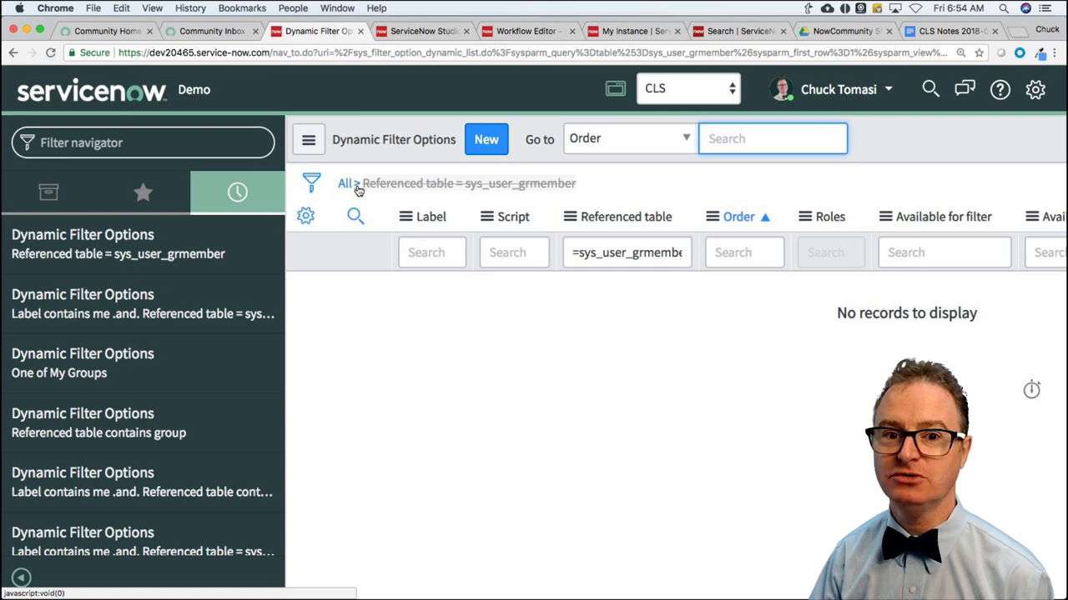
Reload the list with the Referenced table = sys_user_grmember condition and copy that condition's query
{"action": "left_click", "coordinate": [552, 183]}
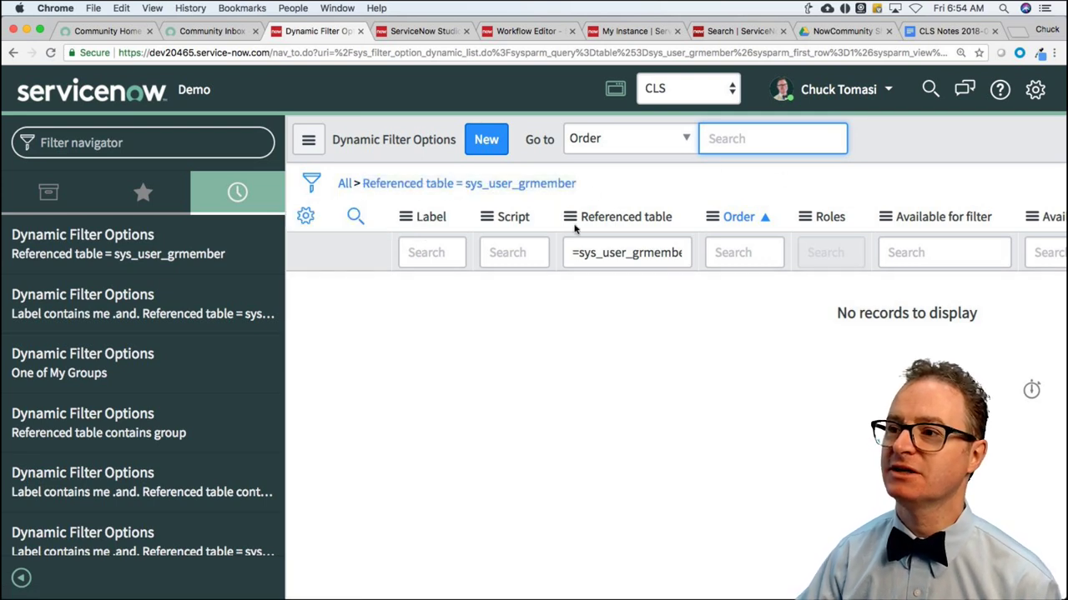
{"action": "left_click", "coordinate": [562, 185]}
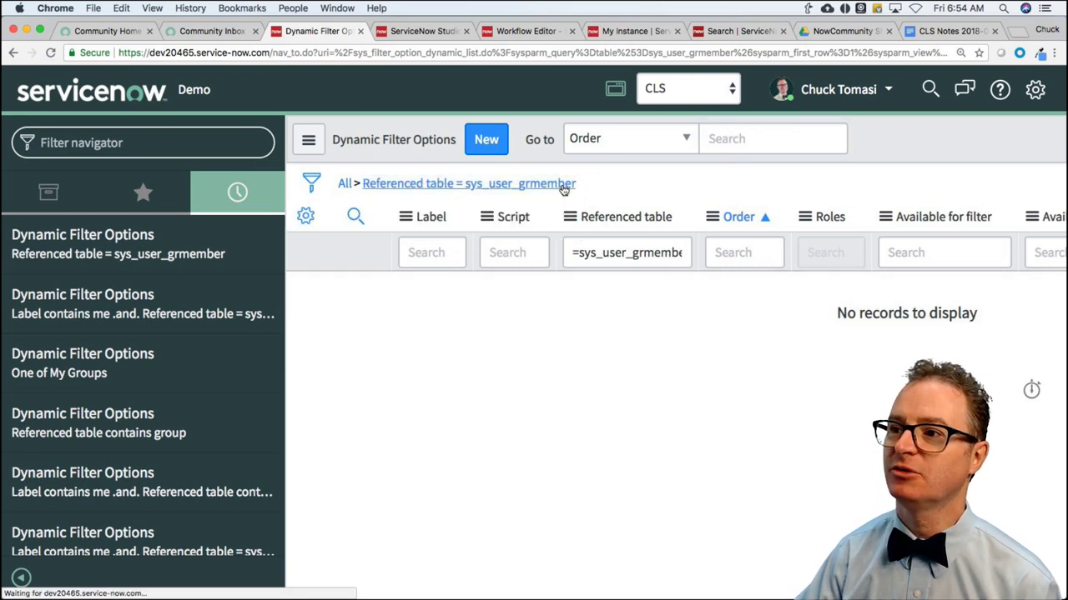
{"action": "left_click", "coordinate": [563, 186]}
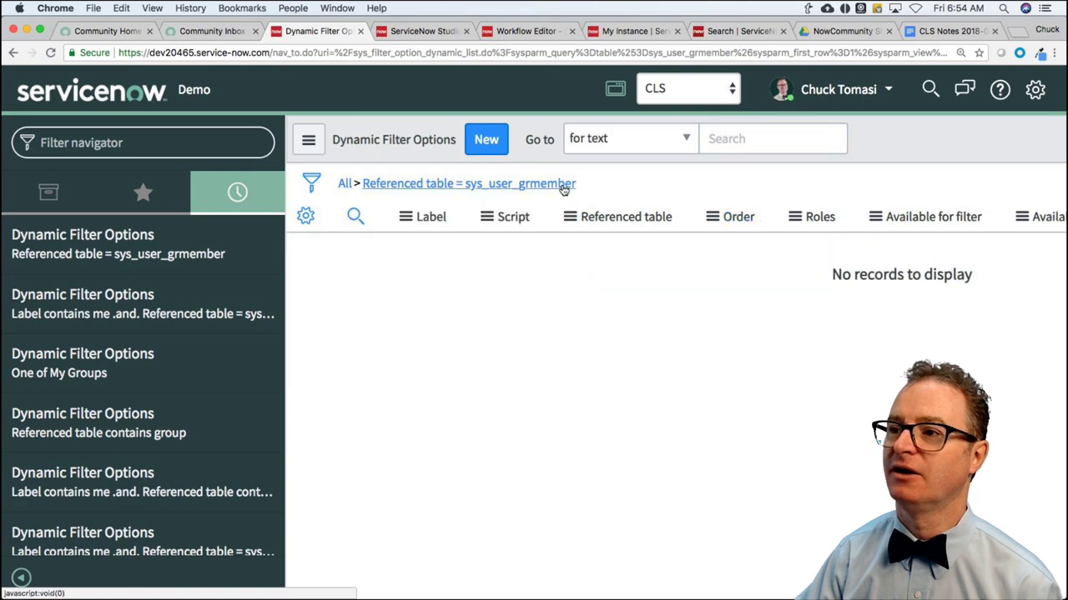
{"action": "left_click", "coordinate": [510, 186]}
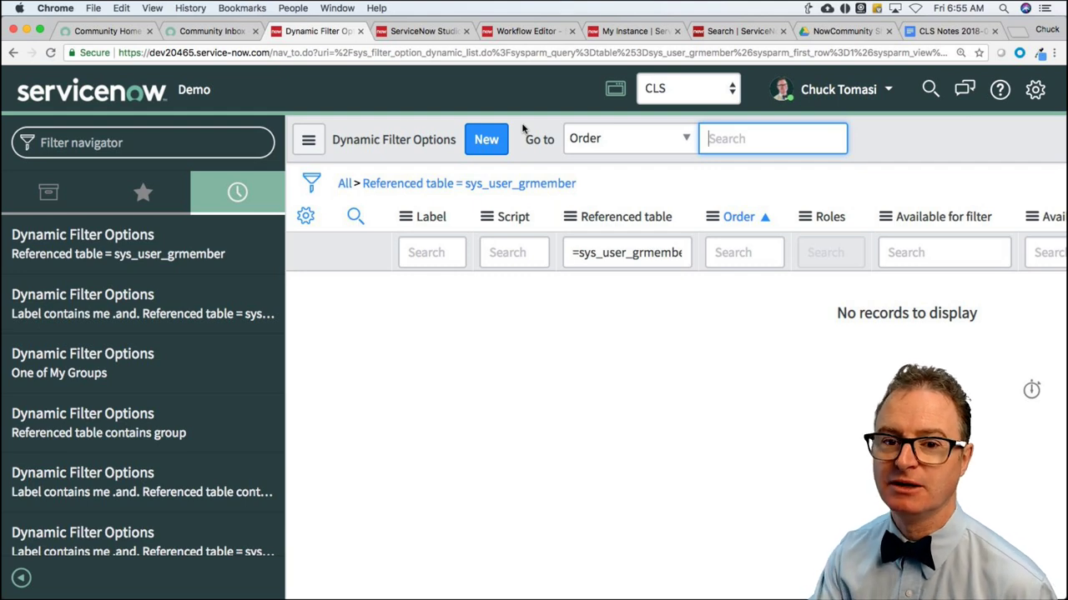
{"action": "left_click", "coordinate": [530, 184]}
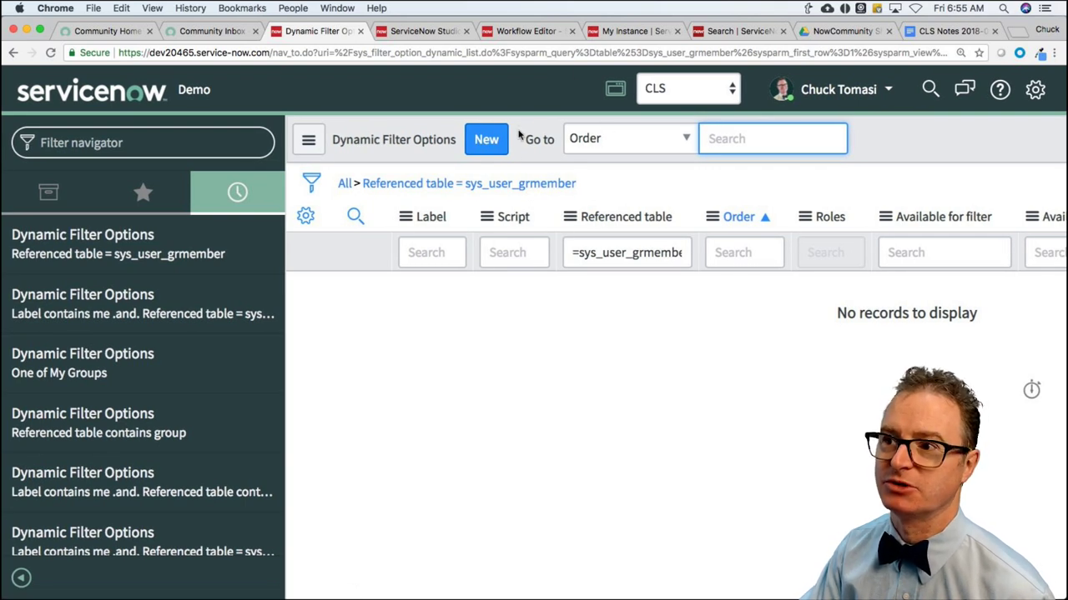
{"action": "right_click", "coordinate": [512, 185]}
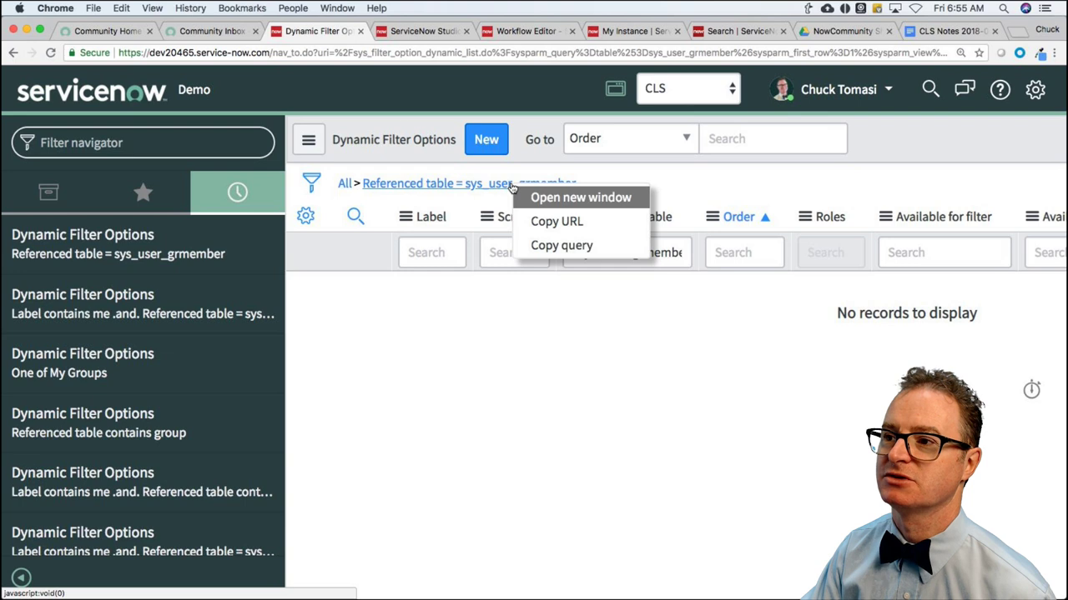
{"action": "left_click", "coordinate": [562, 246]}
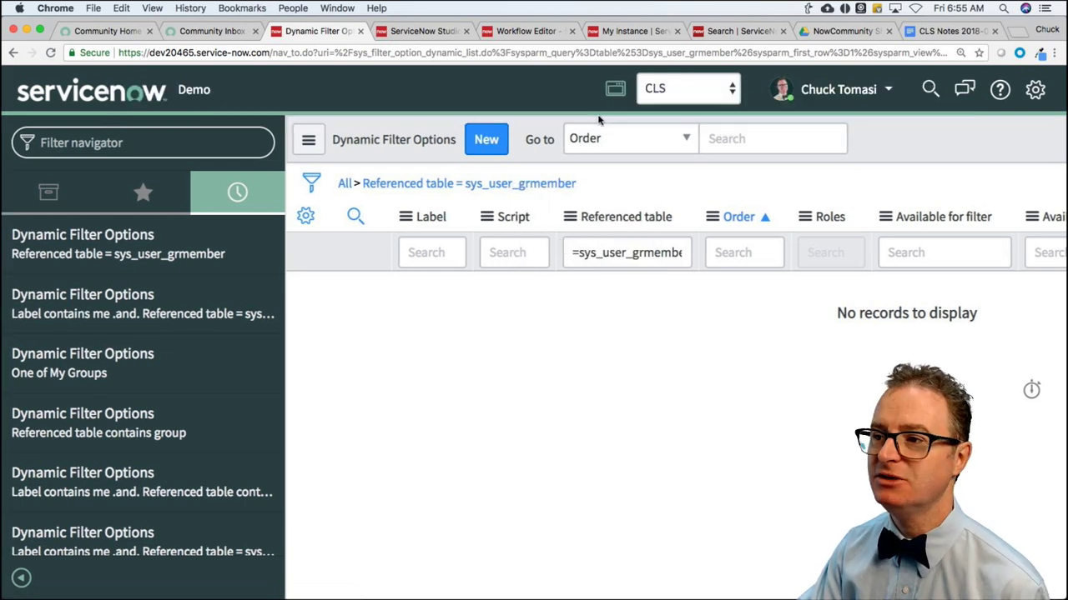
{"action": "left_click", "coordinate": [757, 139]}
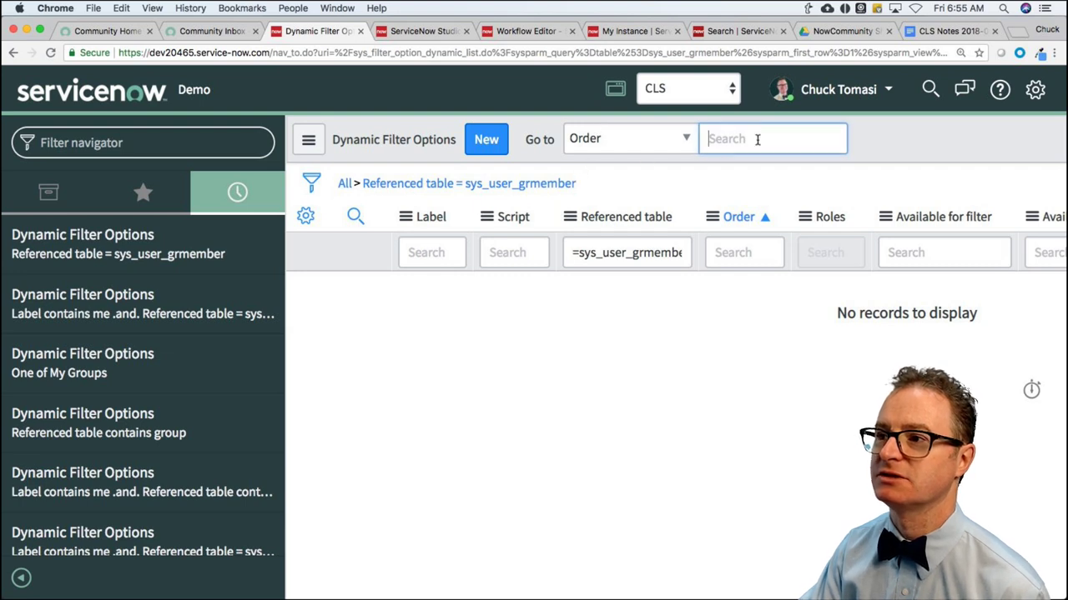
{"action": "key", "text": "super+v"}
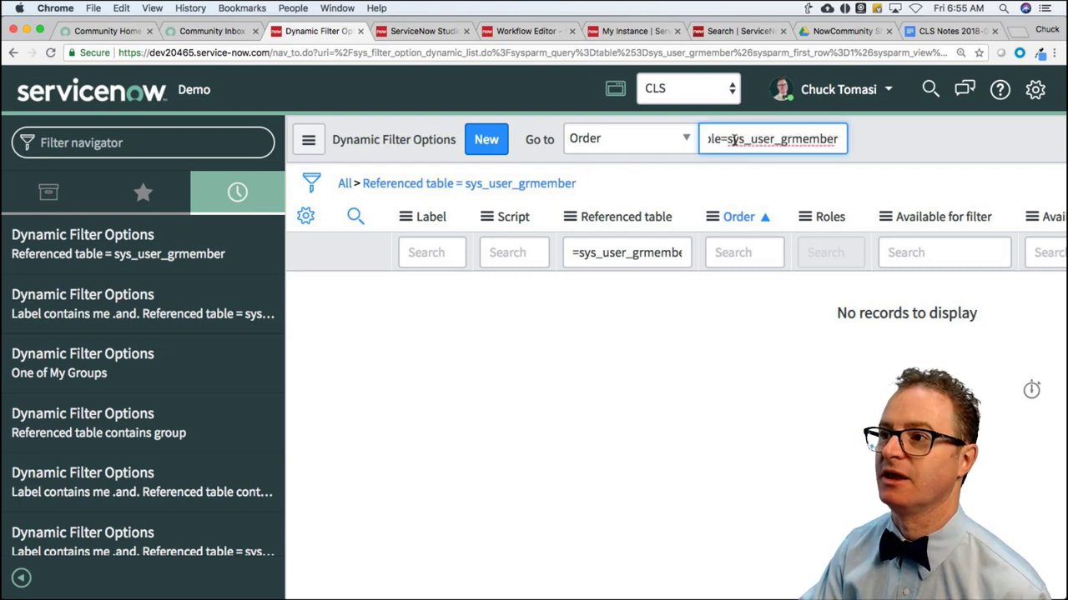
{"action": "double_click", "coordinate": [715, 139]}
{"action": "left_click_drag", "start_coordinate": [758, 138], "coordinate": [877, 140]}
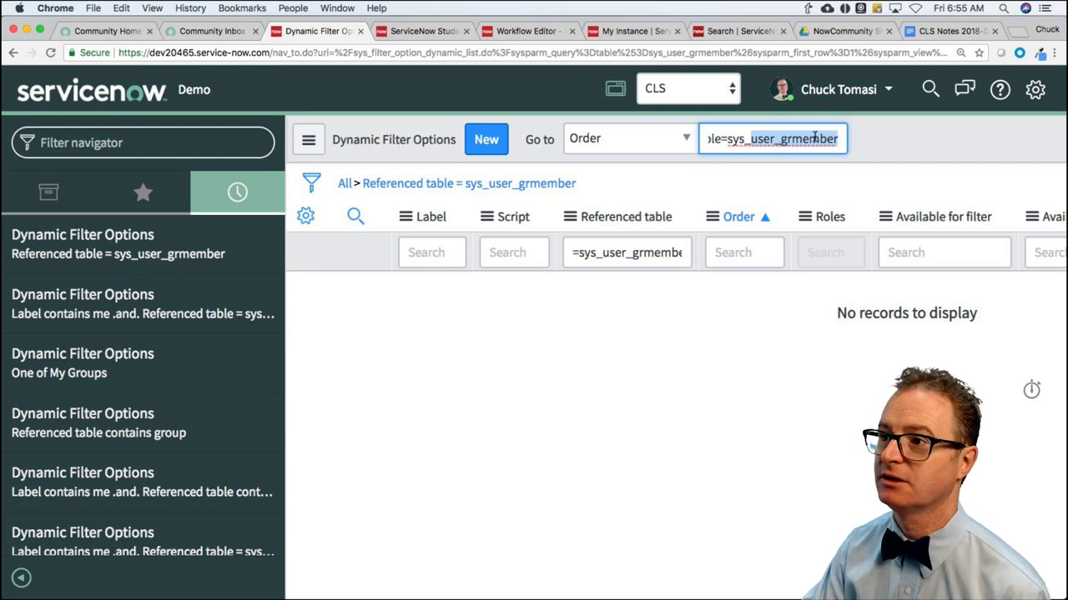
{"action": "key", "text": "super+a"}
{"action": "key", "text": "BackSpace"}
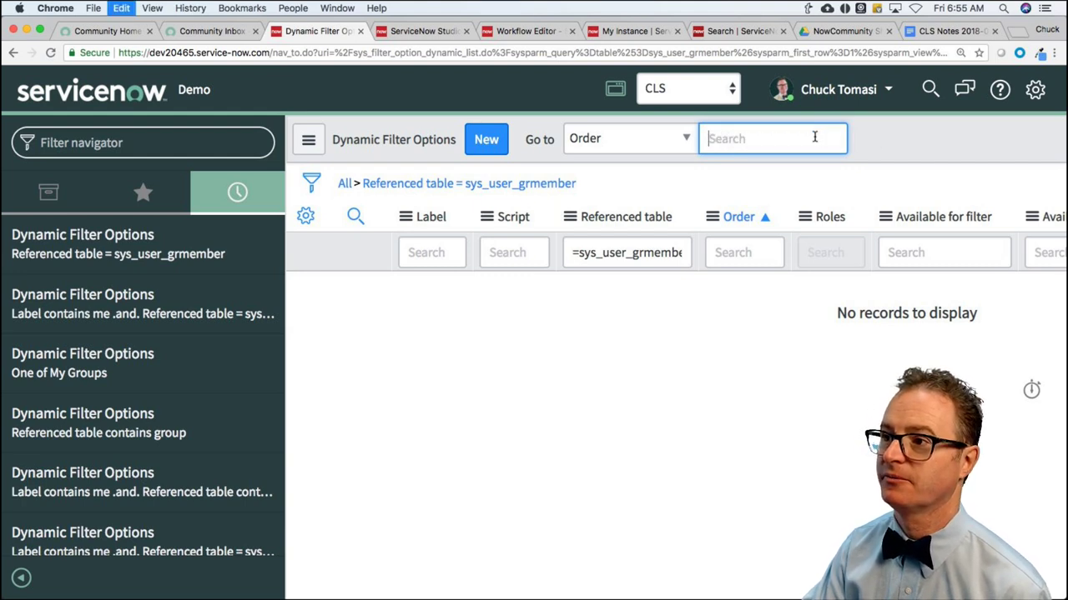
Copy the query of the Referenced table = sys_user_grmember condition and switch to Visual Studio Code
{"action": "right_click", "coordinate": [530, 185]}
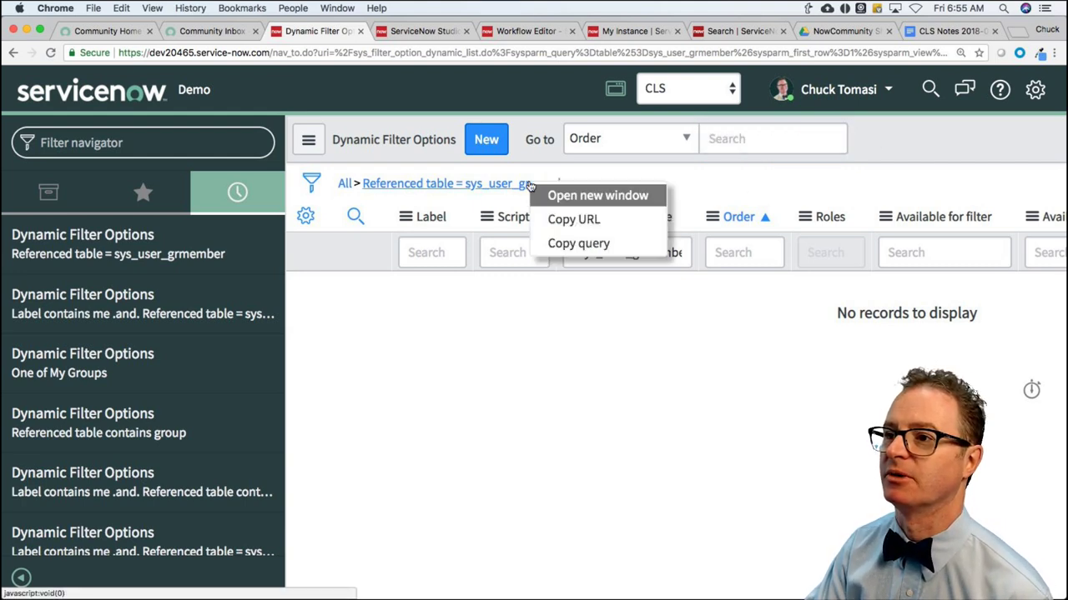
{"action": "left_click", "coordinate": [579, 242]}
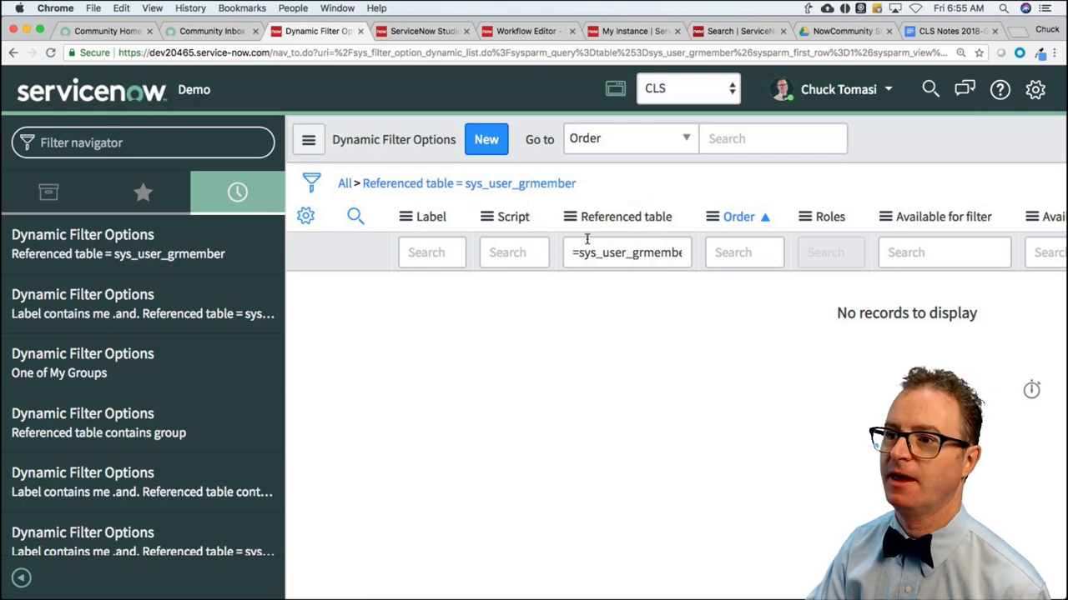
{"action": "key", "text": "super+Tab"}
{"action": "key", "text": "super+Tab"}
{"action": "key", "text": "super+Tab"}
{"action": "key", "text": "super+shift+Tab"}
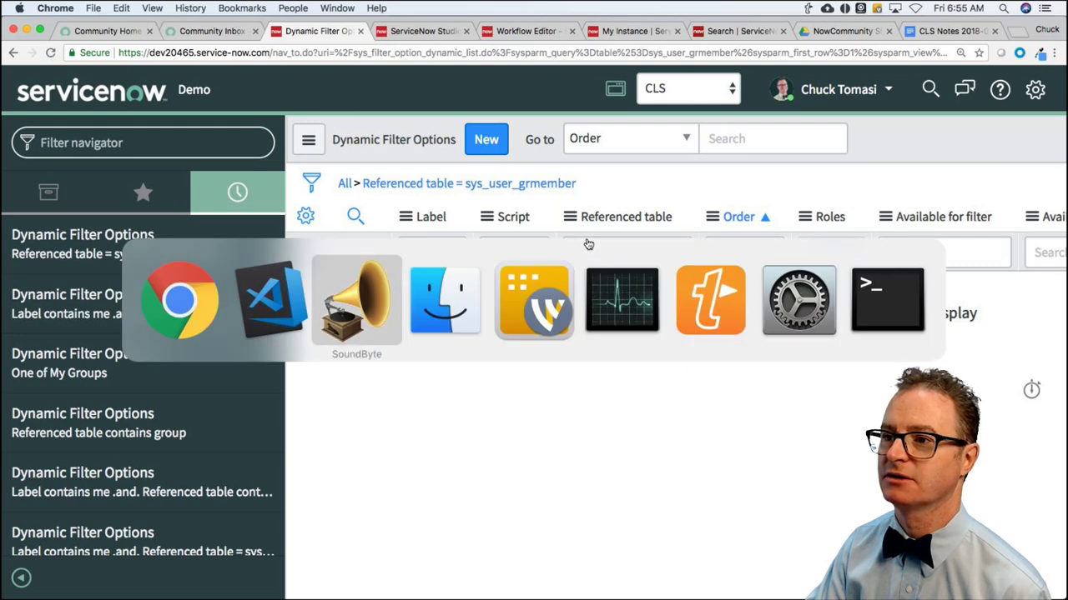
{"action": "key", "text": "super+shift+Tab"}
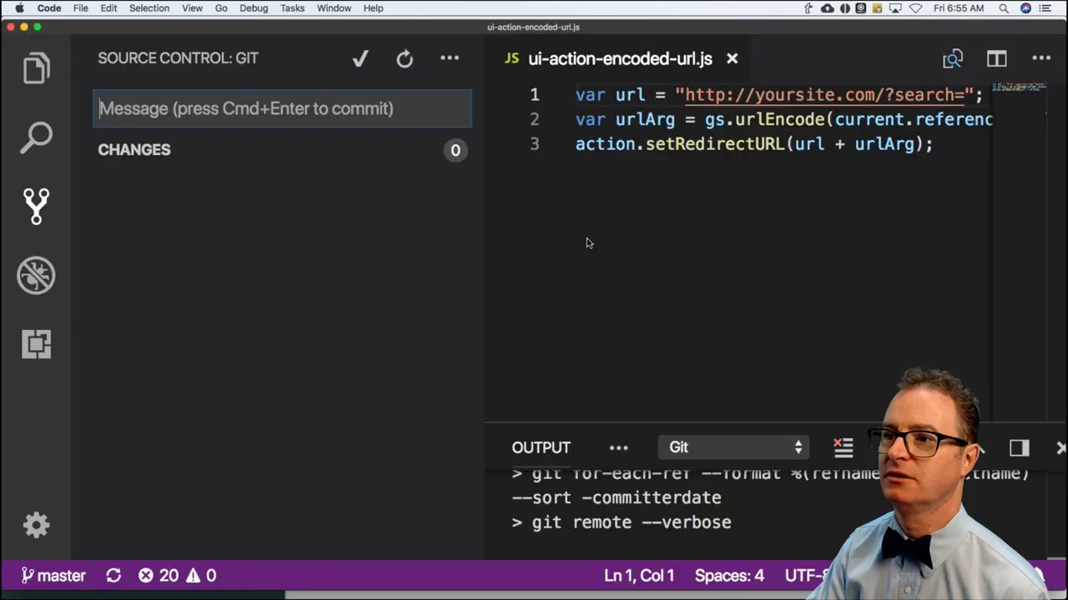
Show the file explorer and collapse the side bar so the code editor takes the full width
{"action": "scroll", "coordinate": [549, 210], "scroll_direction": "right", "scroll_amount": 1}
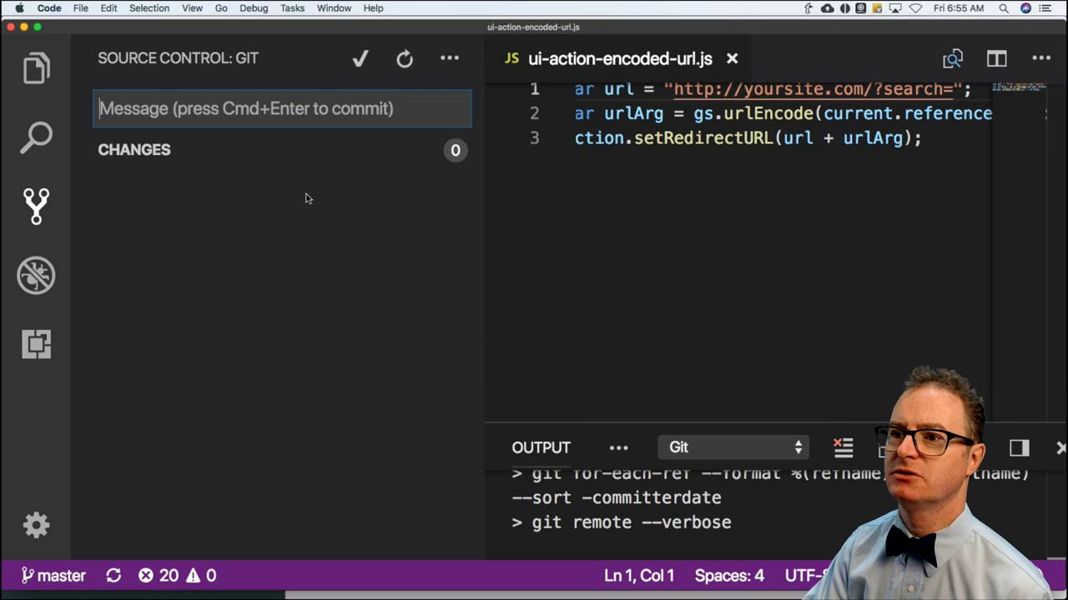
{"action": "left_click", "coordinate": [37, 76]}
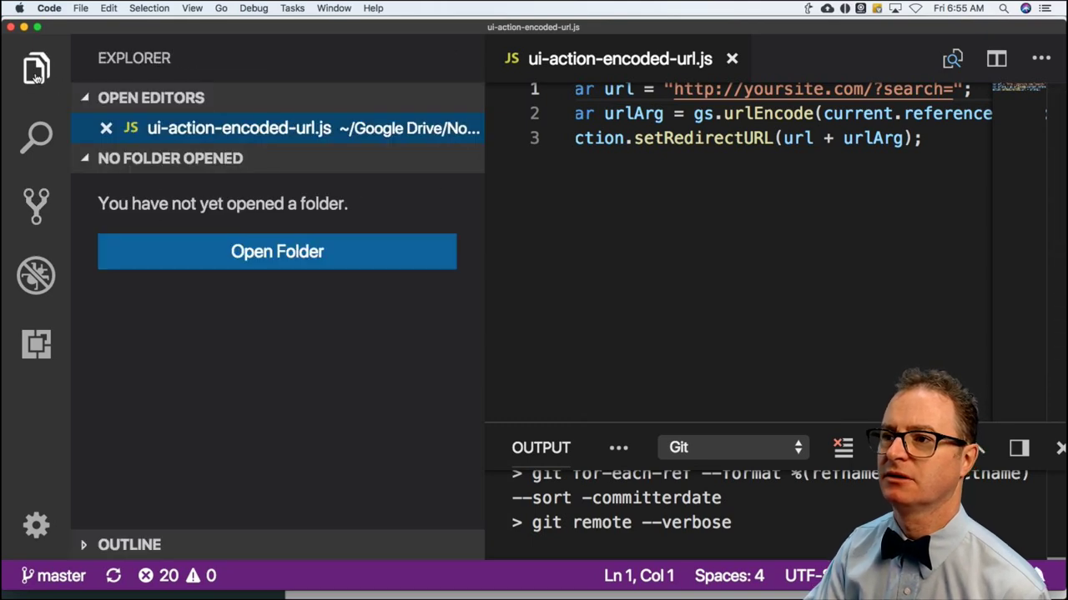
{"action": "left_click_drag", "start_coordinate": [484, 379], "coordinate": [138, 376]}
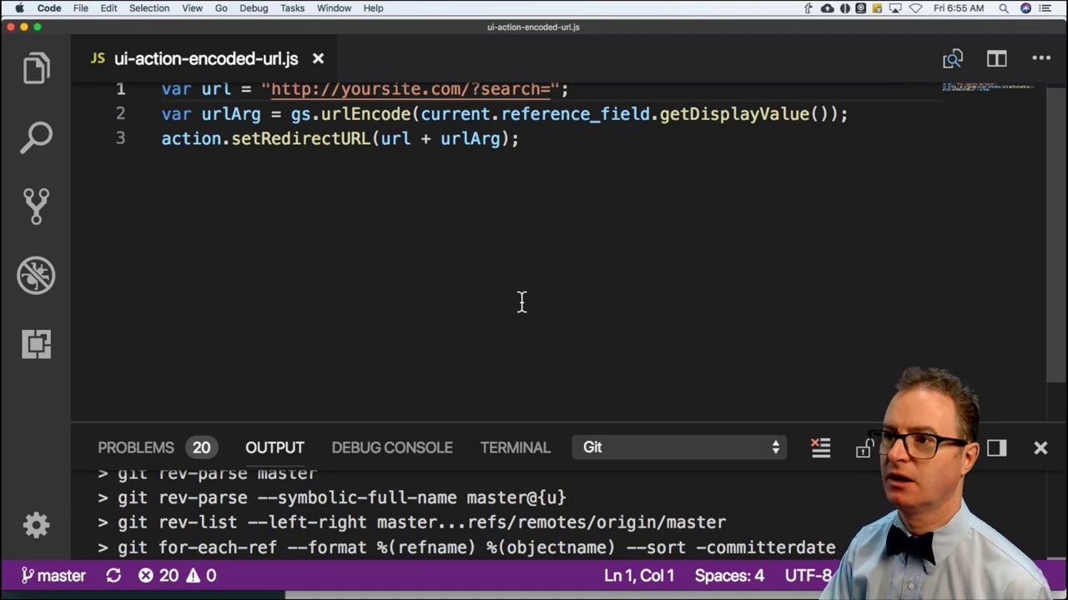
Paste the copied query into a new untitled file, and cut the whole text out again
{"action": "key", "text": "super+n"}
{"action": "key", "text": "super+v"}
{"action": "key", "text": "super+a"}
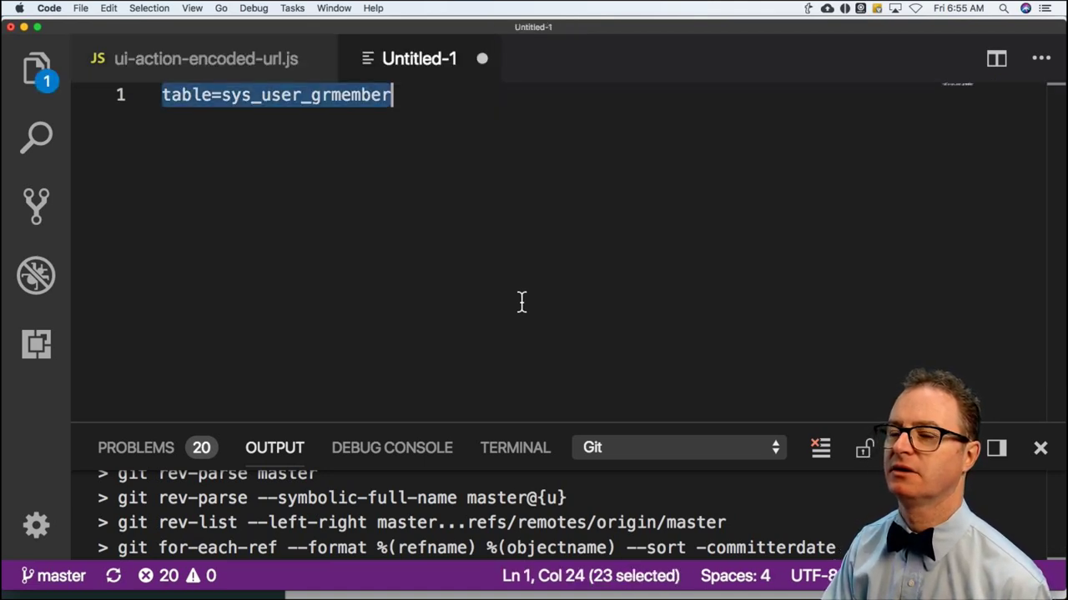
{"action": "key", "text": "super+x"}
Switch back to Chrome and further filter the Dynamic Filter Options list by label with *me
{"action": "key", "text": "super+Tab"}
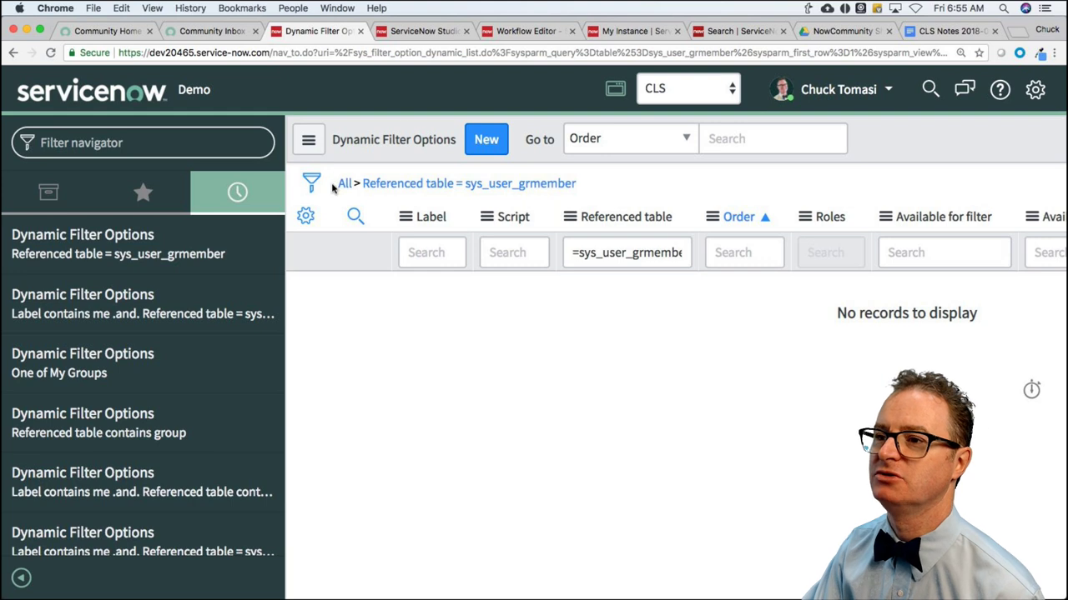
{"action": "left_click", "coordinate": [431, 254]}
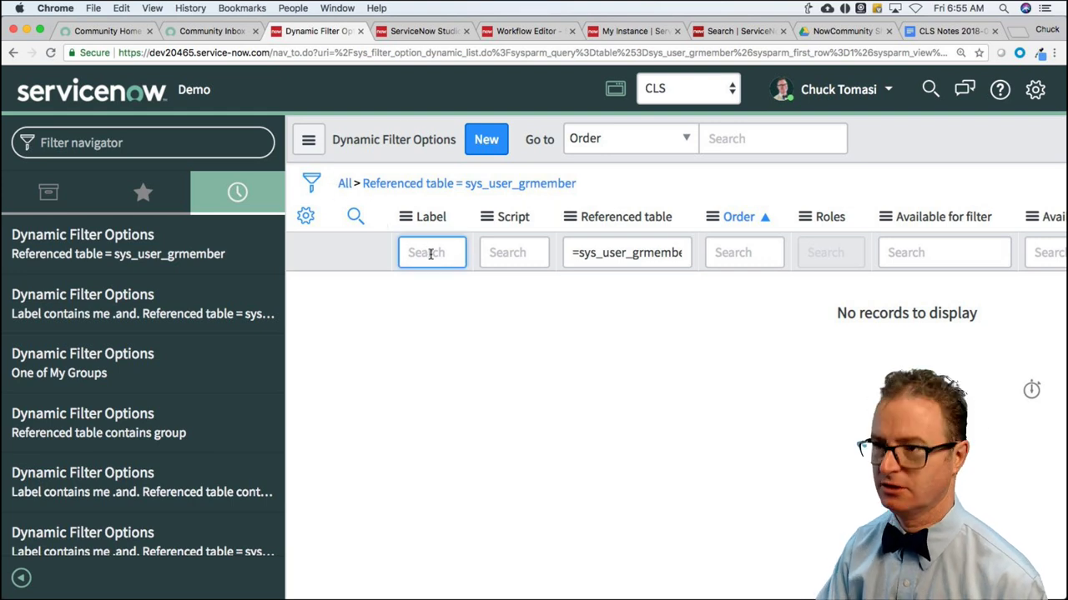
{"action": "type", "text": "*me"}
{"action": "key", "text": "Return"}
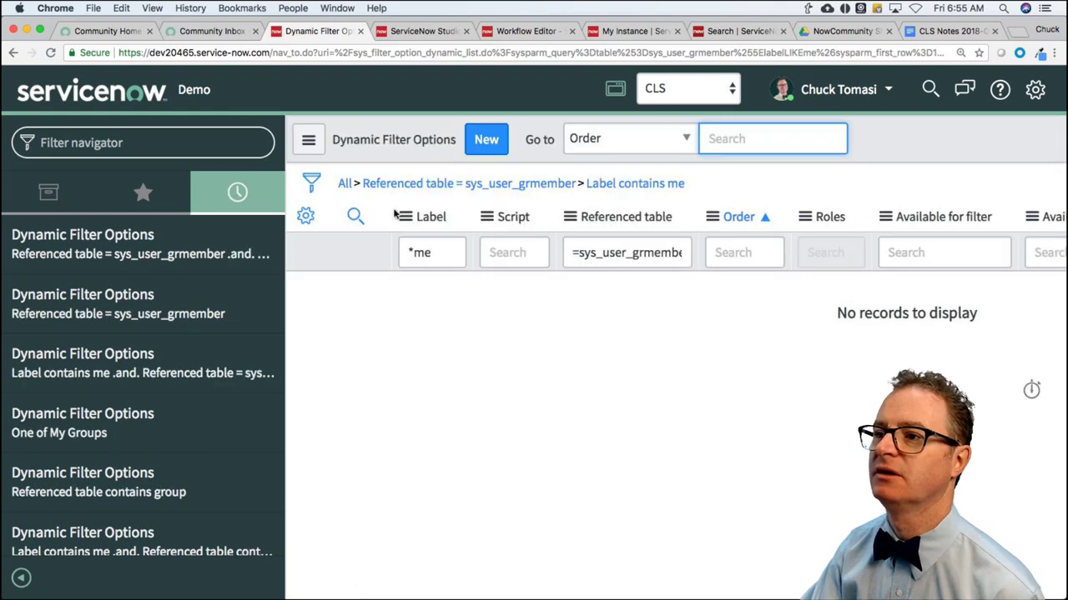
Copy the query up to the Label contains me condition, paste it into the untitled Visual Studio Code file and highlight it
{"action": "right_click", "coordinate": [605, 185]}
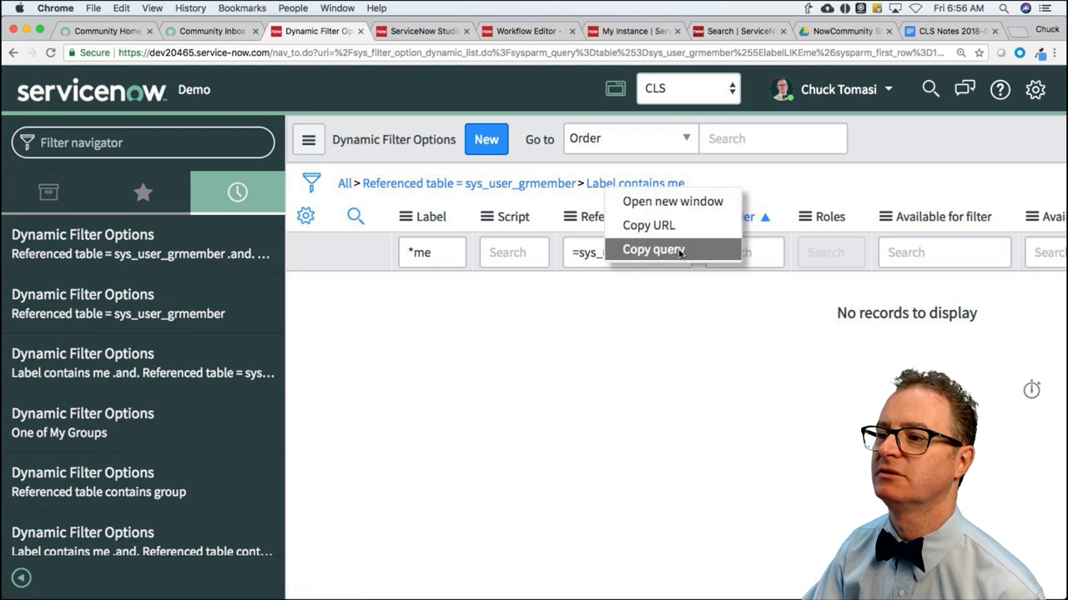
{"action": "left_click", "coordinate": [679, 252]}
{"action": "key", "text": "super+Tab"}
{"action": "key", "text": "super+v"}
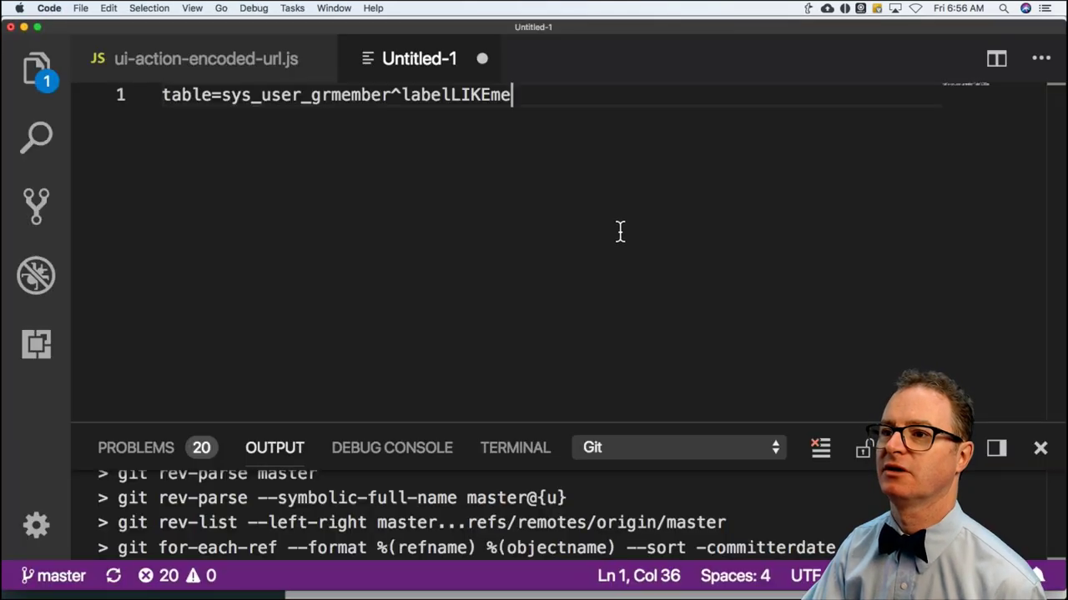
{"action": "left_click_drag", "start_coordinate": [172, 94], "coordinate": [514, 95]}
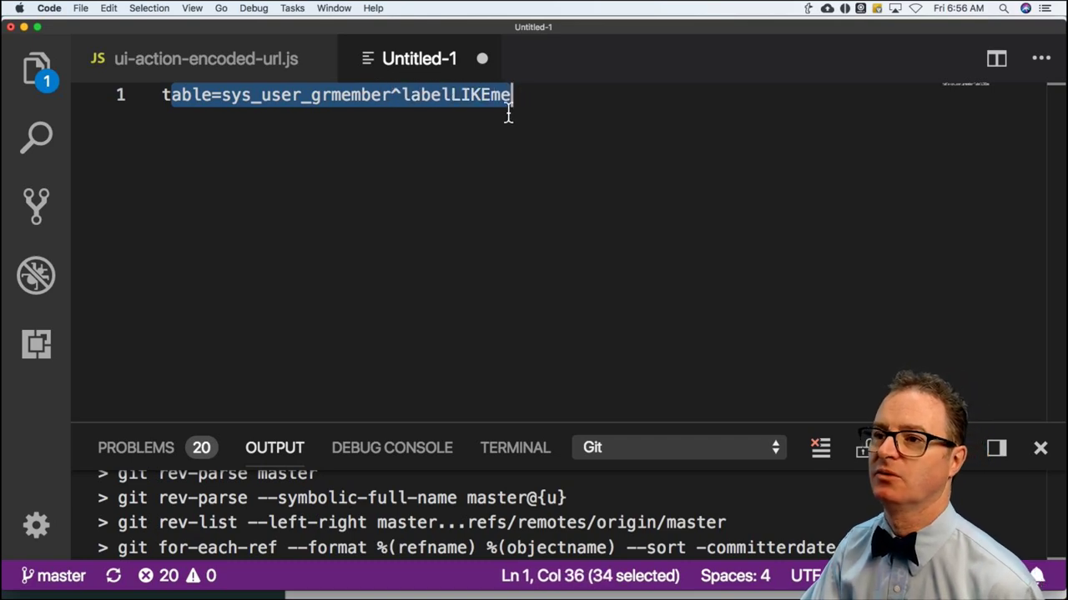
Switch to Chrome, find the Self-Service Incidents list with the navigator filter incident, and remove all of the list's conditions
{"action": "key", "text": "super+Tab"}
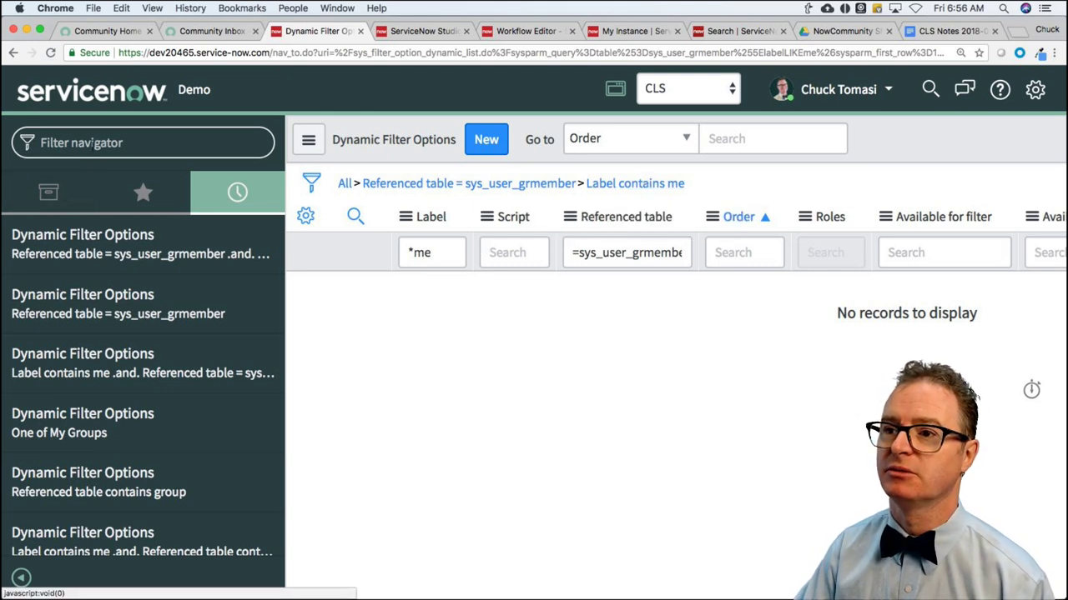
{"action": "left_click", "coordinate": [93, 144]}
{"action": "type", "text": "incident"}
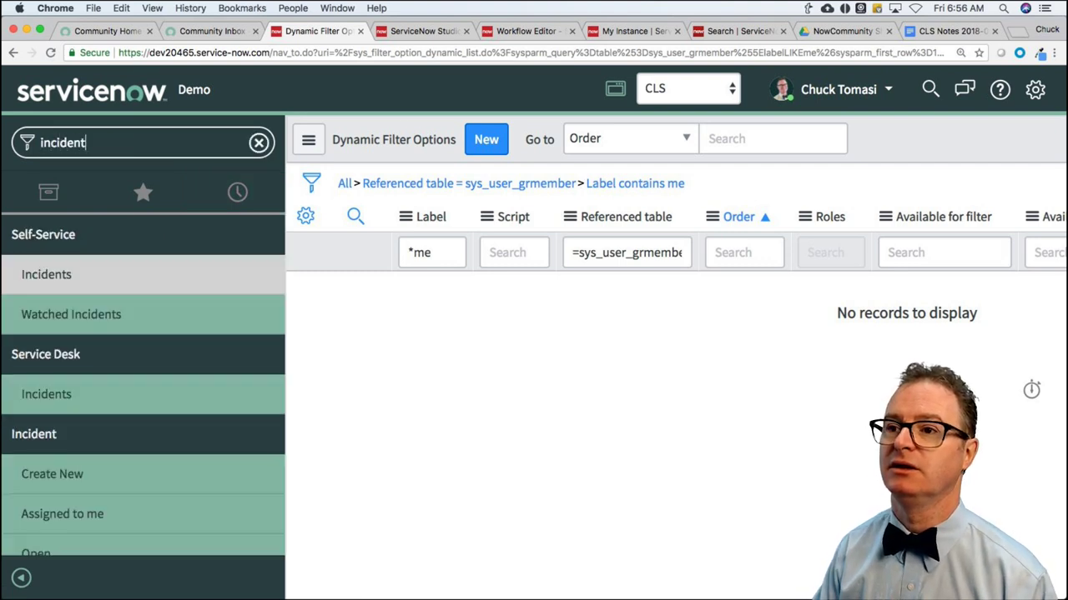
{"action": "left_click", "coordinate": [47, 275]}
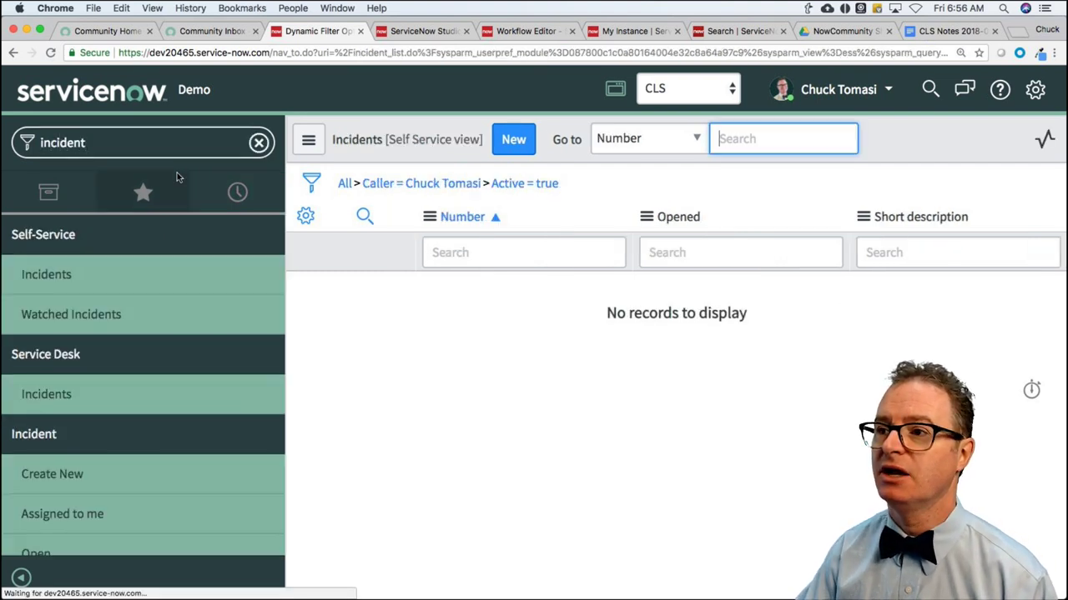
{"action": "left_click", "coordinate": [345, 183]}
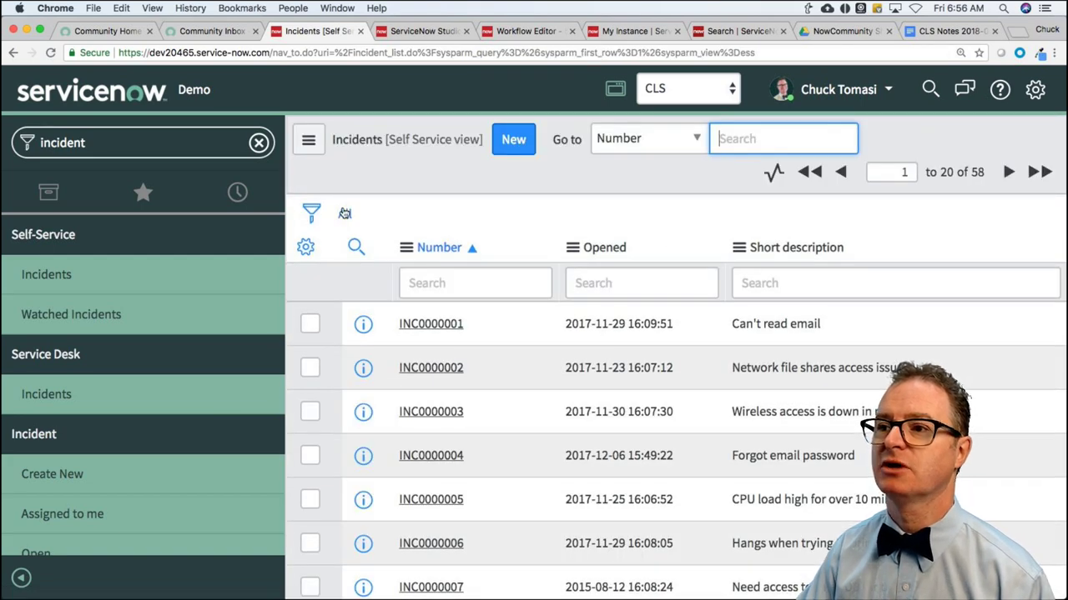
Build the condition Active is true for the incident list and run the filter
{"action": "left_click", "coordinate": [311, 215]}
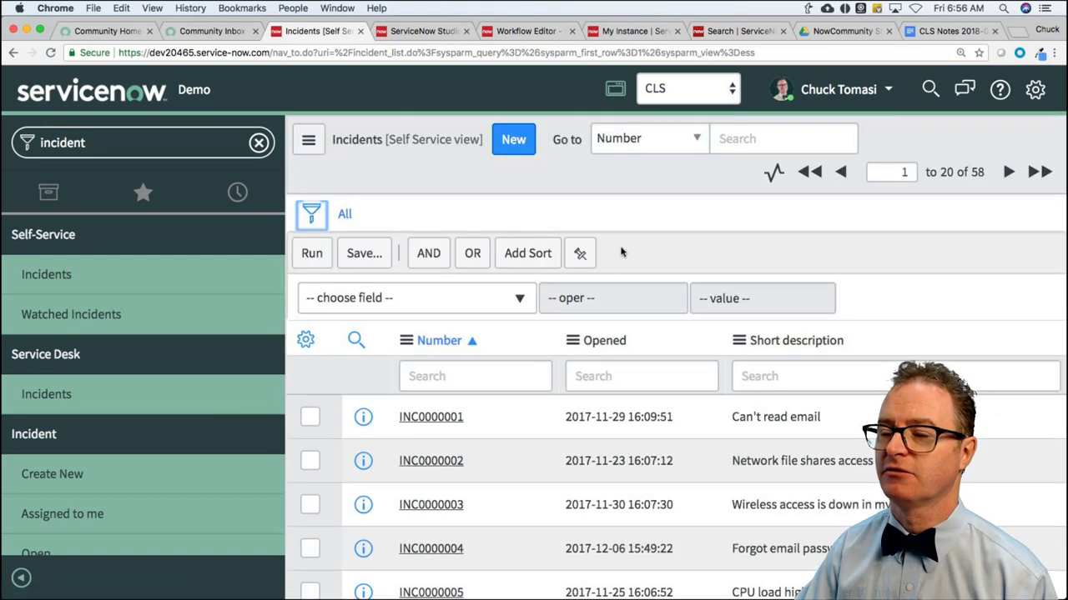
{"action": "left_click", "coordinate": [481, 300]}
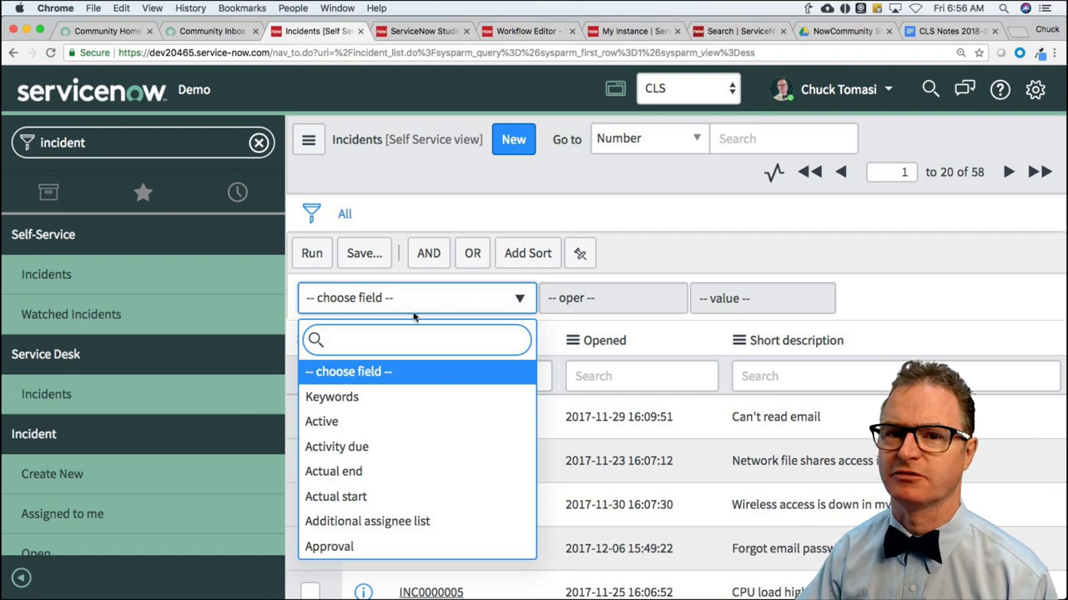
{"action": "left_click", "coordinate": [329, 422]}
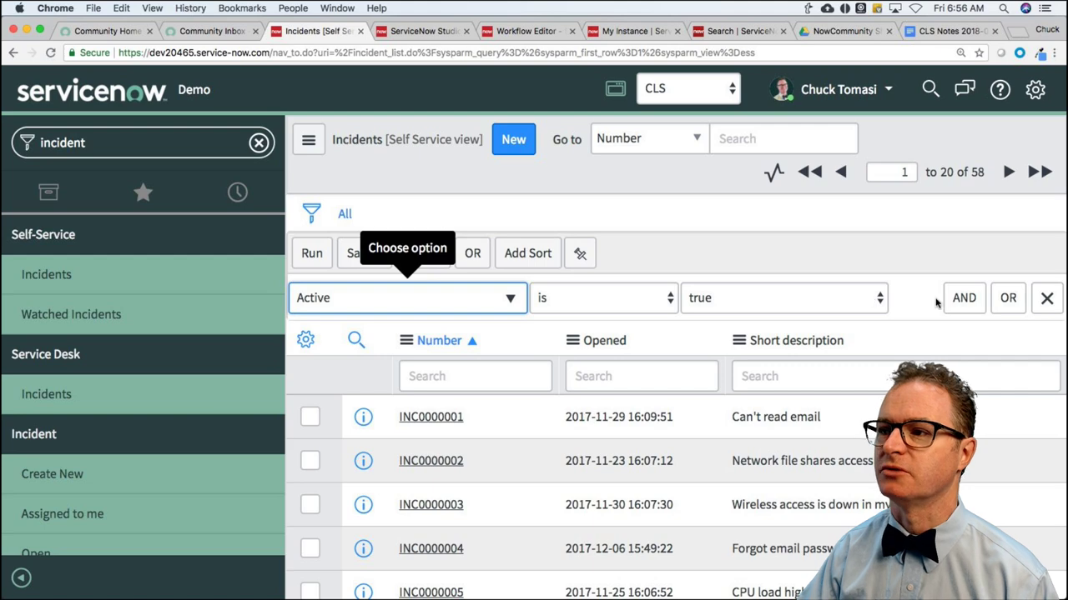
{"action": "left_click", "coordinate": [313, 255]}
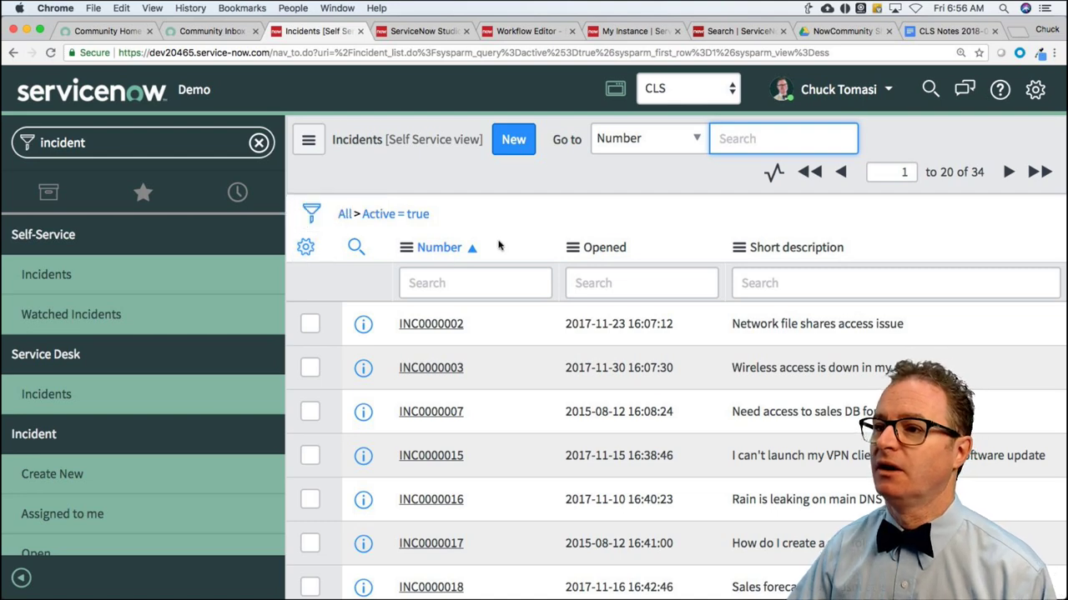
{"action": "left_click", "coordinate": [563, 227]}
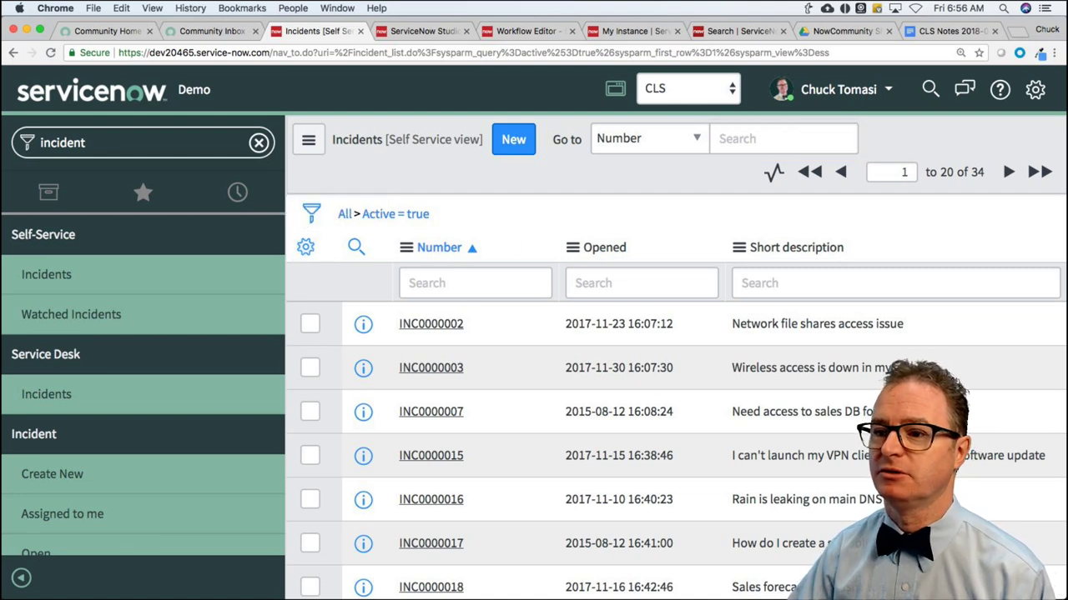
Collapse the application navigator, reopen the incident list's condition builder and rerun the Active is true filter
{"action": "left_click", "coordinate": [21, 577]}
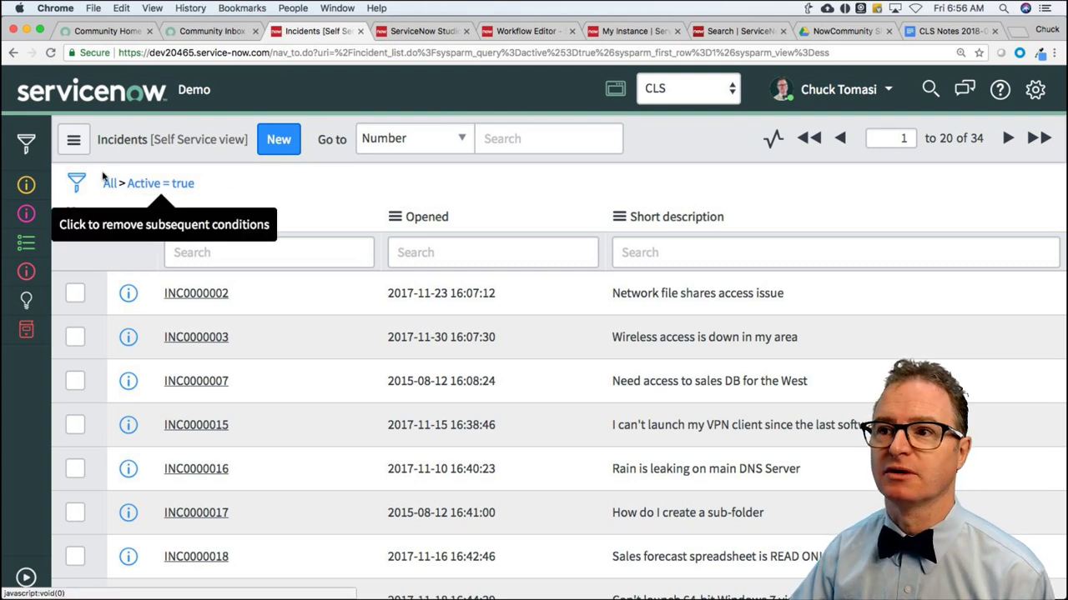
{"action": "left_click", "coordinate": [76, 182]}
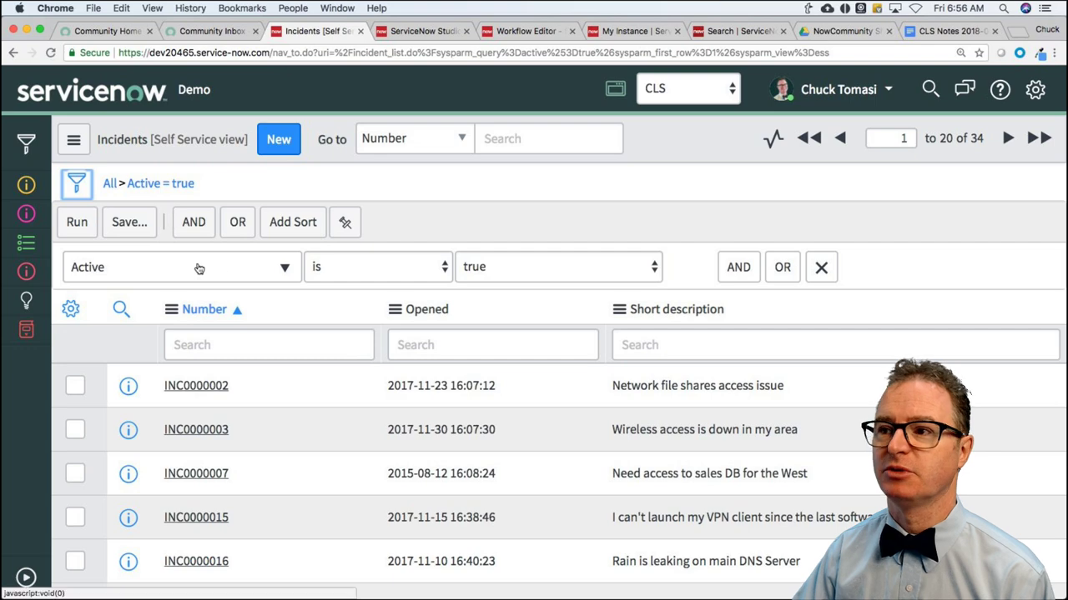
{"action": "left_click", "coordinate": [78, 221]}
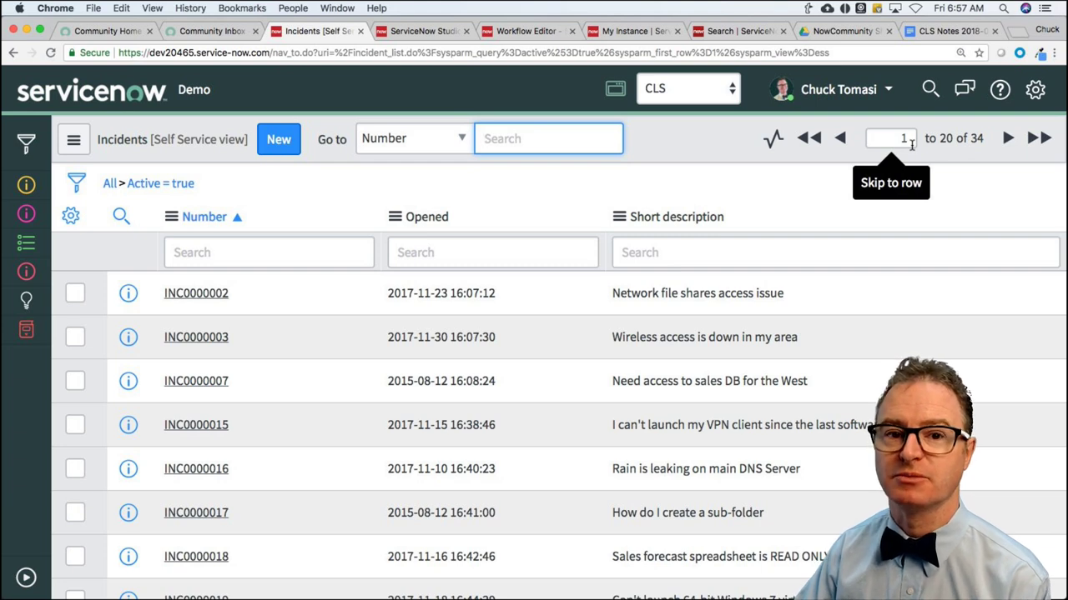
Copy the query of the Active = true condition and paste it over the highlighted text in the untitled Visual Studio Code file
{"action": "right_click", "coordinate": [177, 190]}
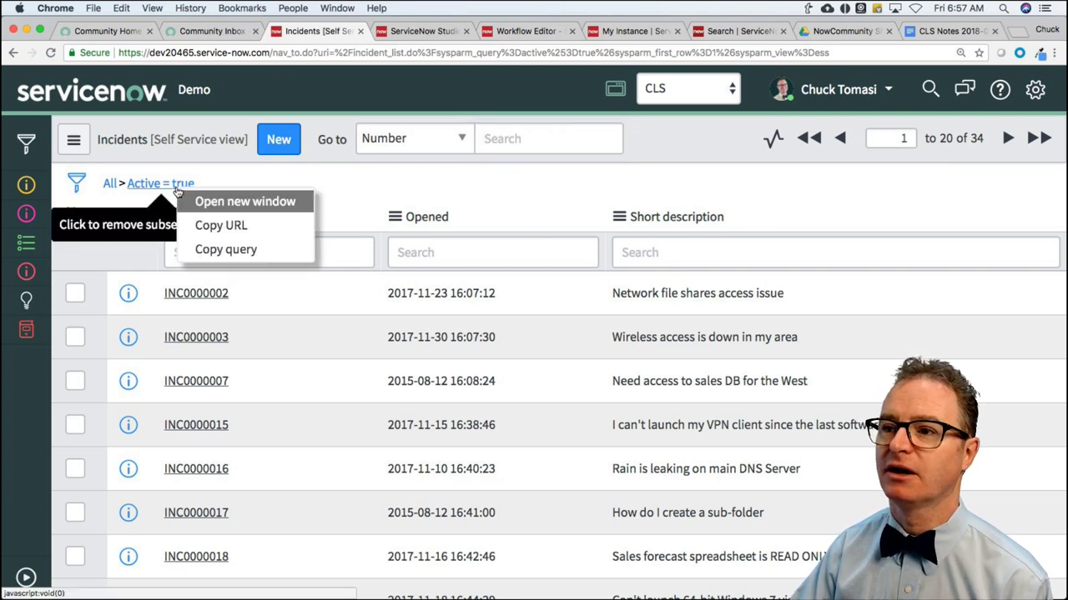
{"action": "left_click", "coordinate": [227, 250]}
{"action": "key", "text": "super+Tab"}
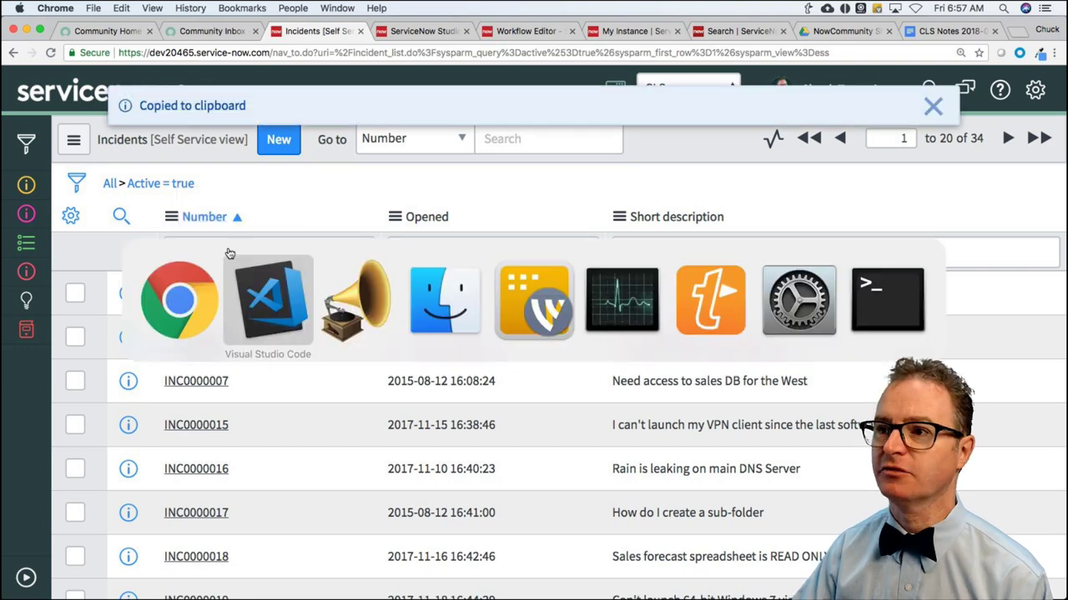
{"action": "key", "text": "super+v"}
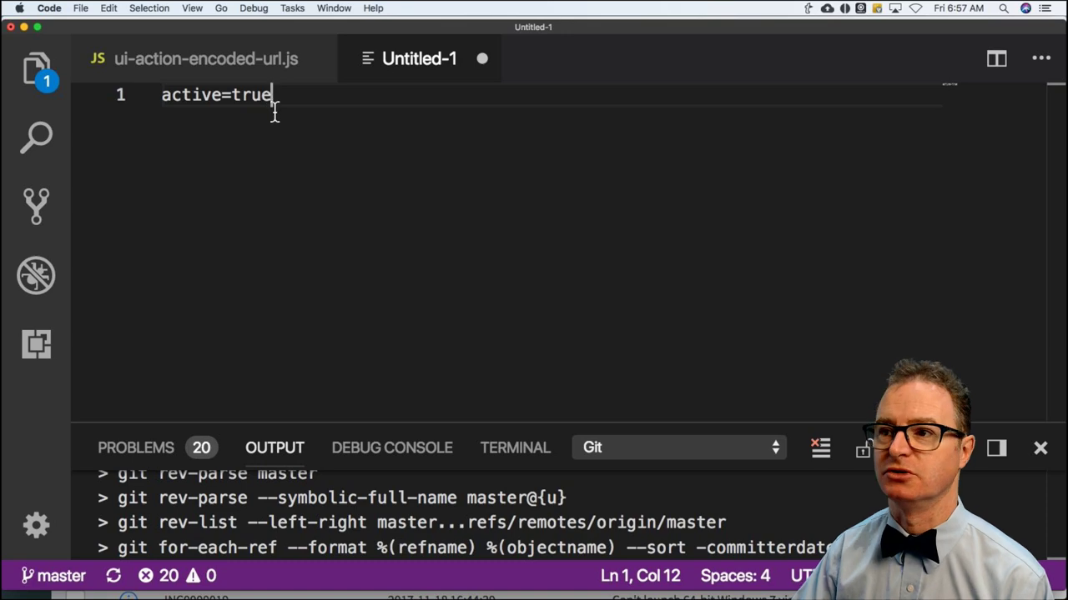
Switch back to Chrome and change the incident list from the Self Service view to the Default view
{"action": "key", "text": "super+Tab"}
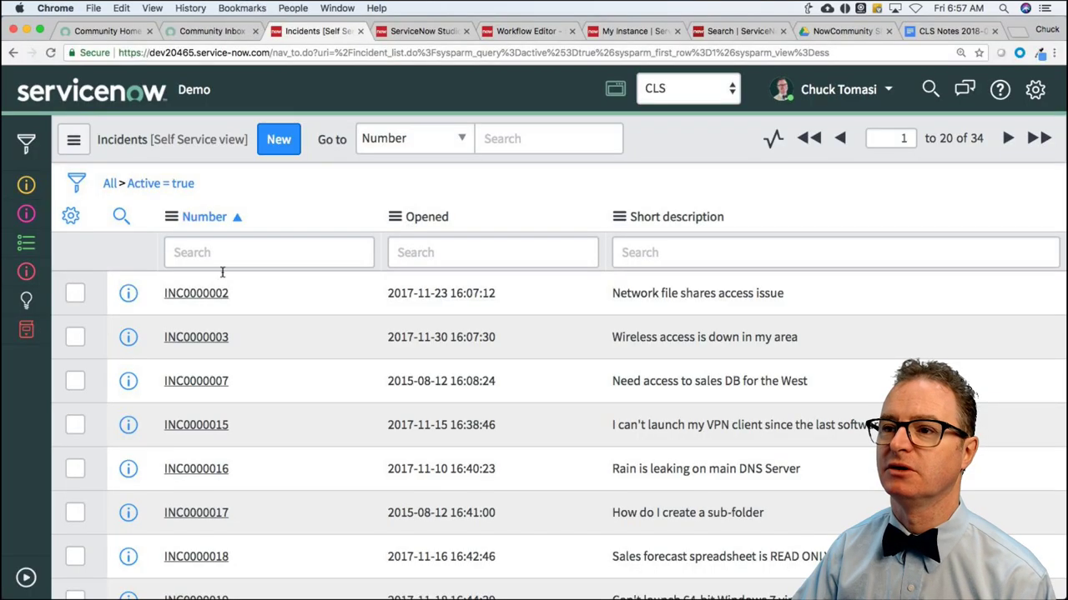
{"action": "left_click", "coordinate": [76, 182]}
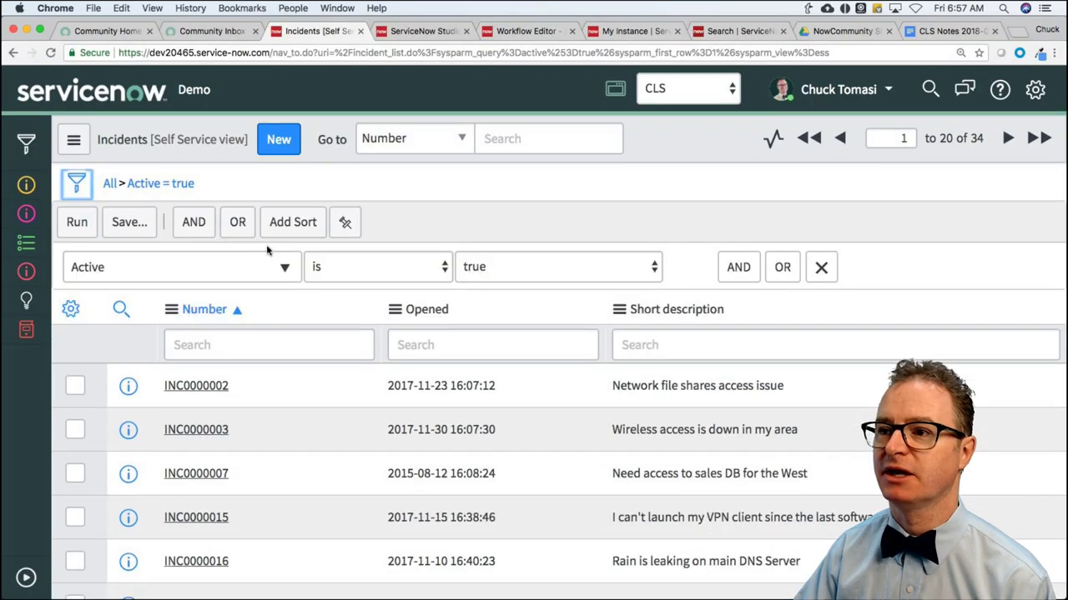
{"action": "left_click", "coordinate": [76, 183]}
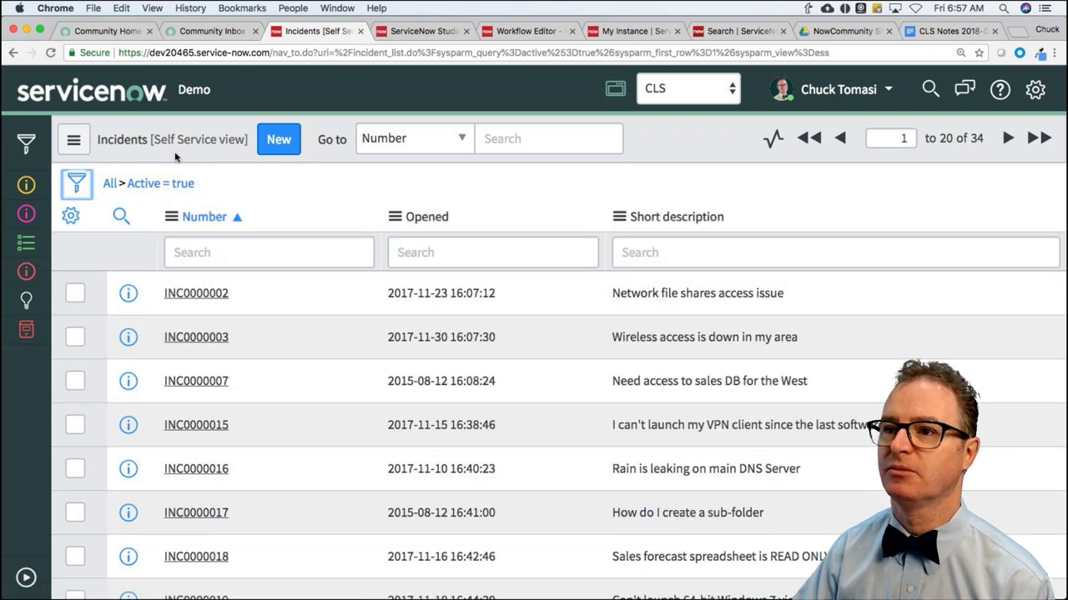
{"action": "left_click", "coordinate": [74, 140]}
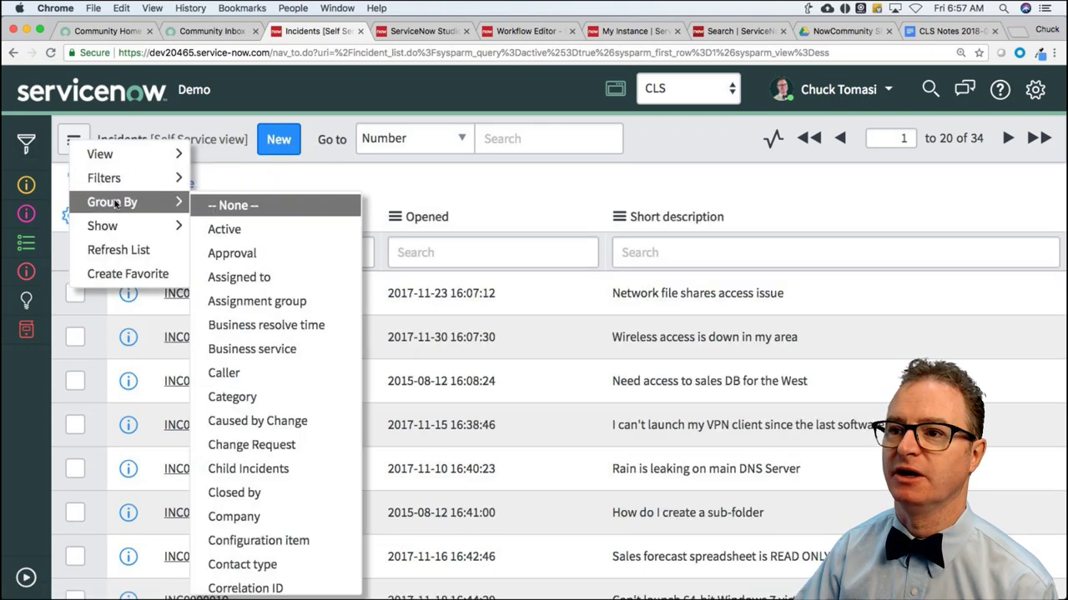
{"action": "mouse_move", "coordinate": [127, 171]}
{"action": "mouse_move", "coordinate": [171, 158]}
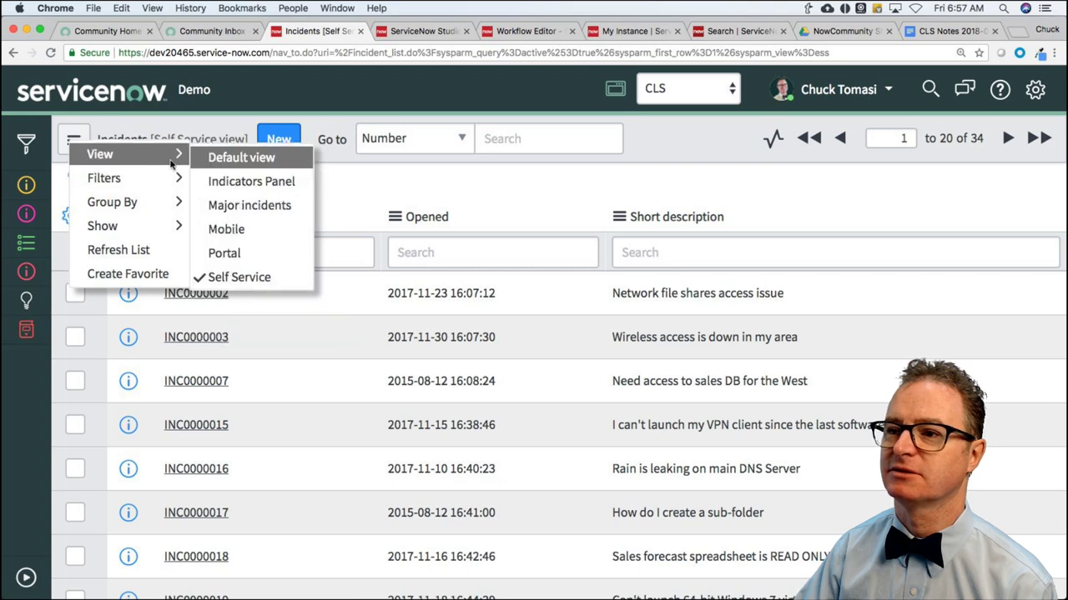
{"action": "left_click", "coordinate": [240, 161]}
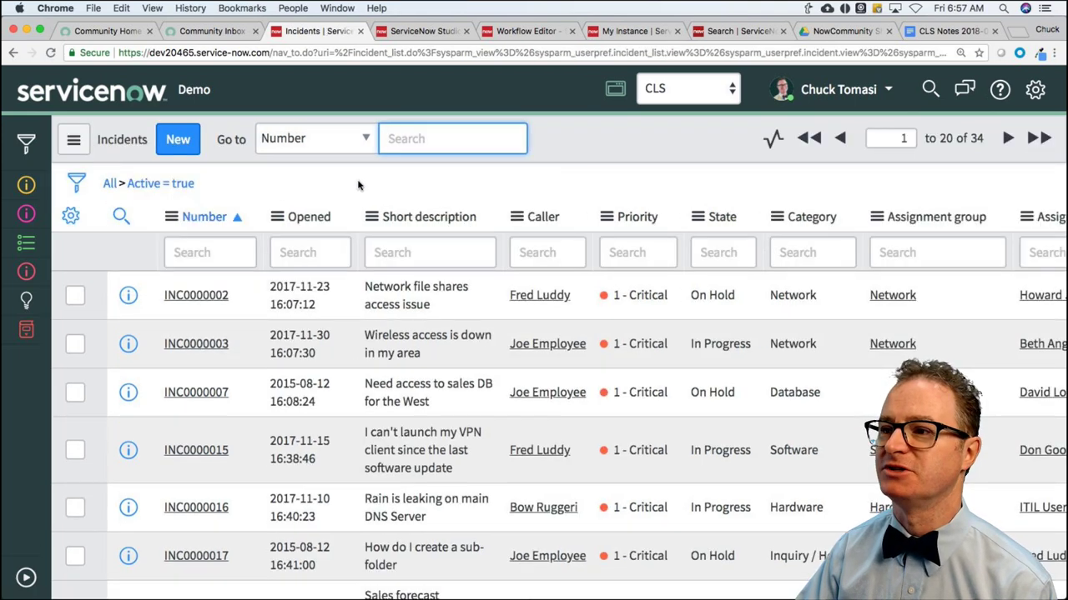
Narrow the active incident list to records matching INC0000002's priority, 1 - Critical
{"action": "right_click", "coordinate": [617, 293]}
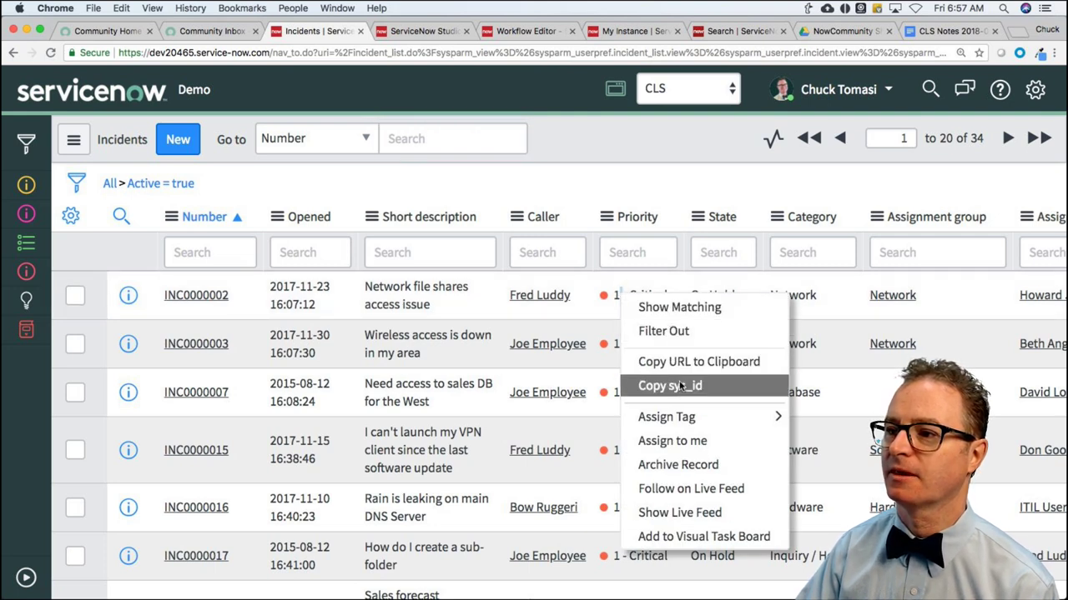
{"action": "left_click", "coordinate": [679, 313]}
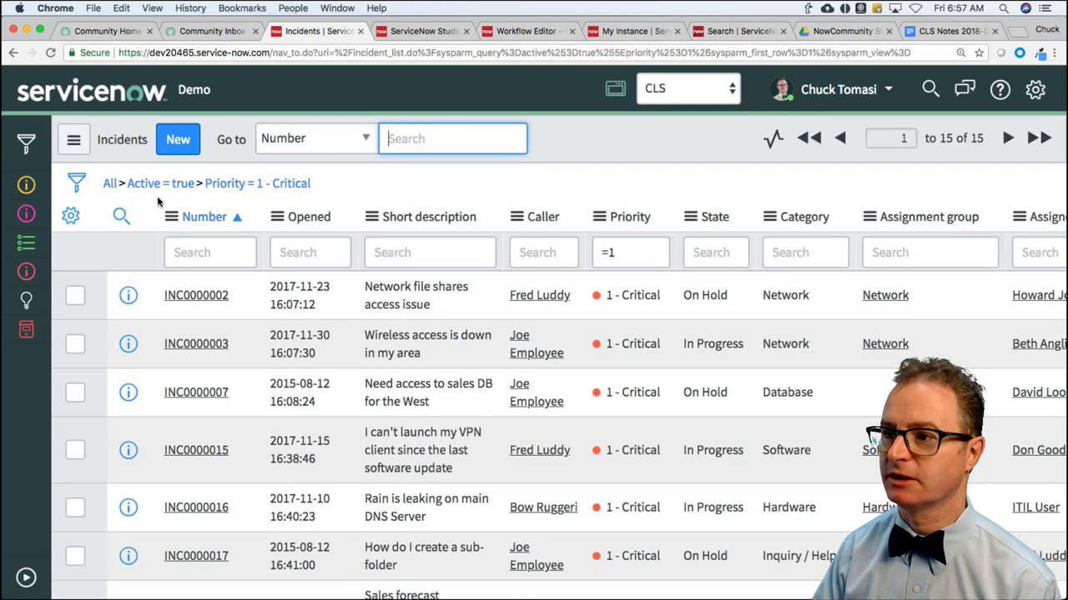
{"action": "key", "text": "super+plus"}
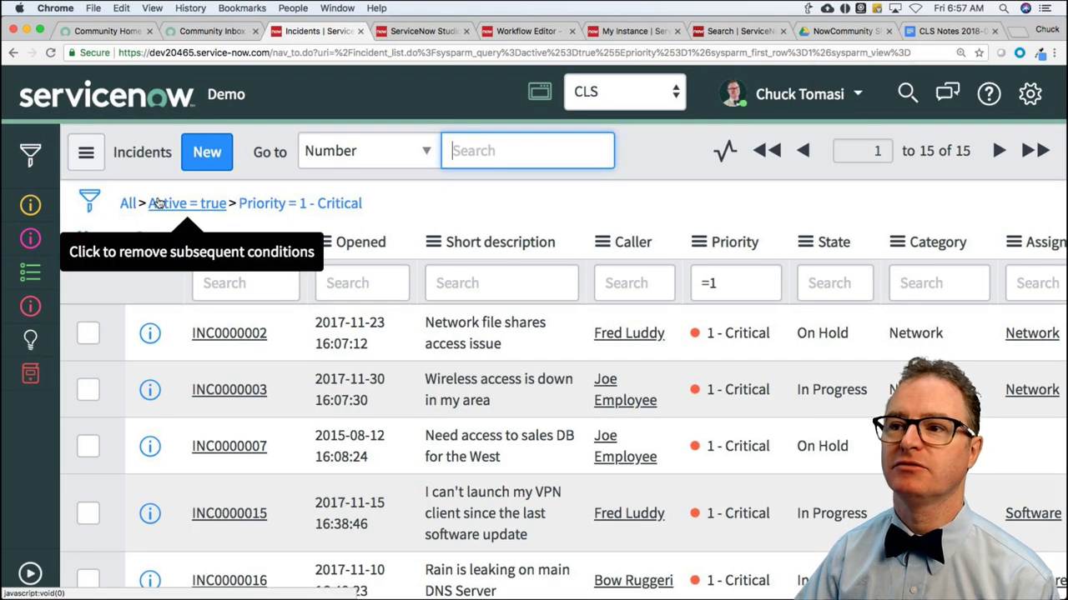
Copy the query of the Priority = 1 - Critical breadcrumb and paste it on a new second line of the untitled Visual Studio Code file
{"action": "scroll", "coordinate": [192, 209], "scroll_direction": "right", "scroll_amount": 1}
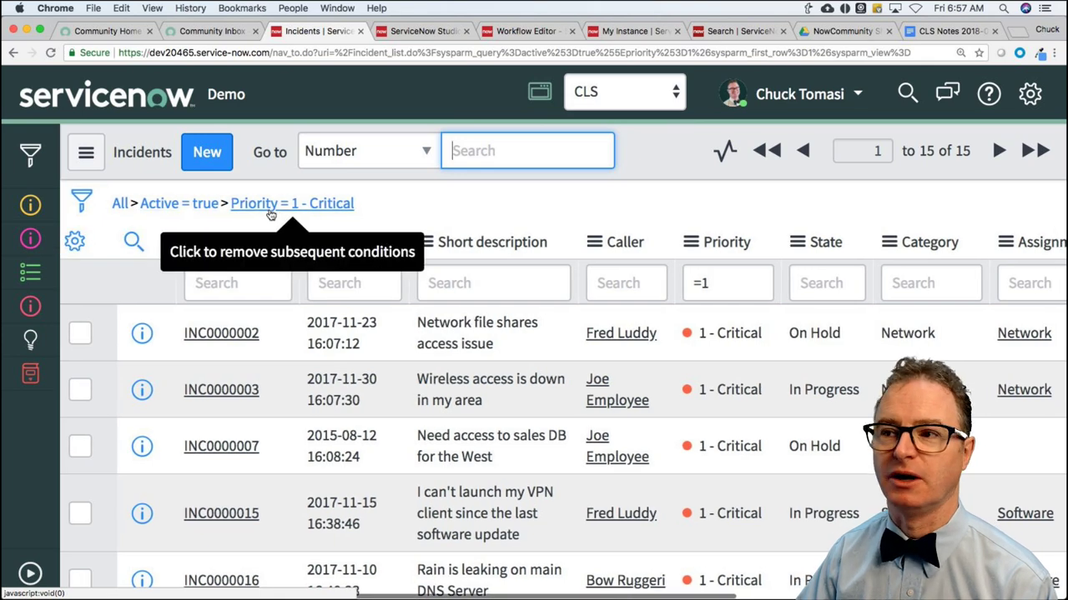
{"action": "scroll", "coordinate": [269, 216], "scroll_direction": "left", "scroll_amount": 1}
{"action": "right_click", "coordinate": [273, 208]}
{"action": "left_click", "coordinate": [324, 242]}
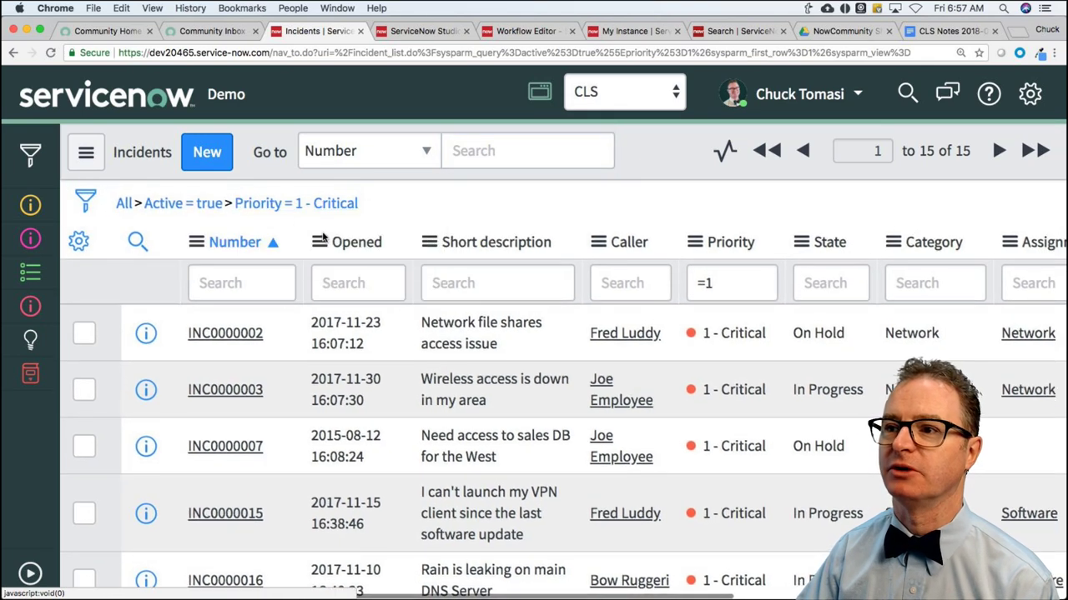
{"action": "right_click", "coordinate": [294, 207]}
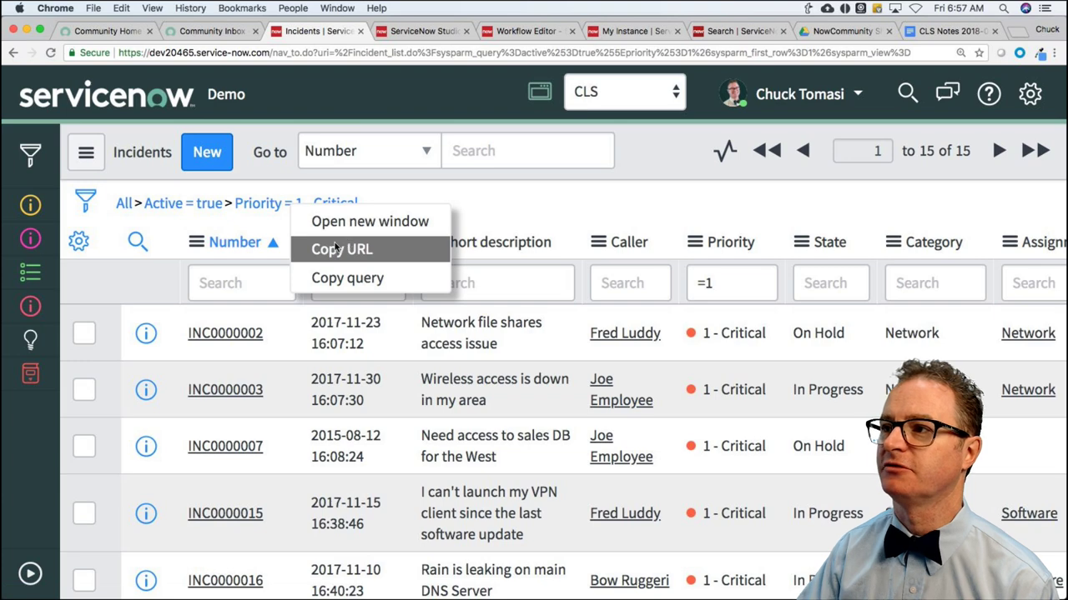
{"action": "left_click", "coordinate": [352, 277]}
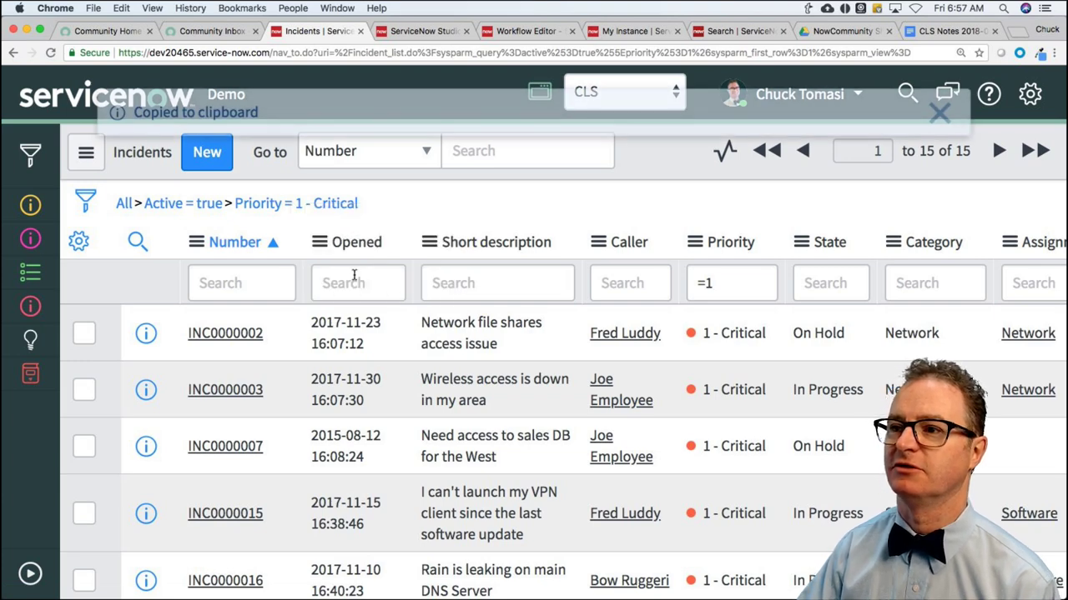
{"action": "key", "text": "super+Tab"}
{"action": "key", "text": "Return"}
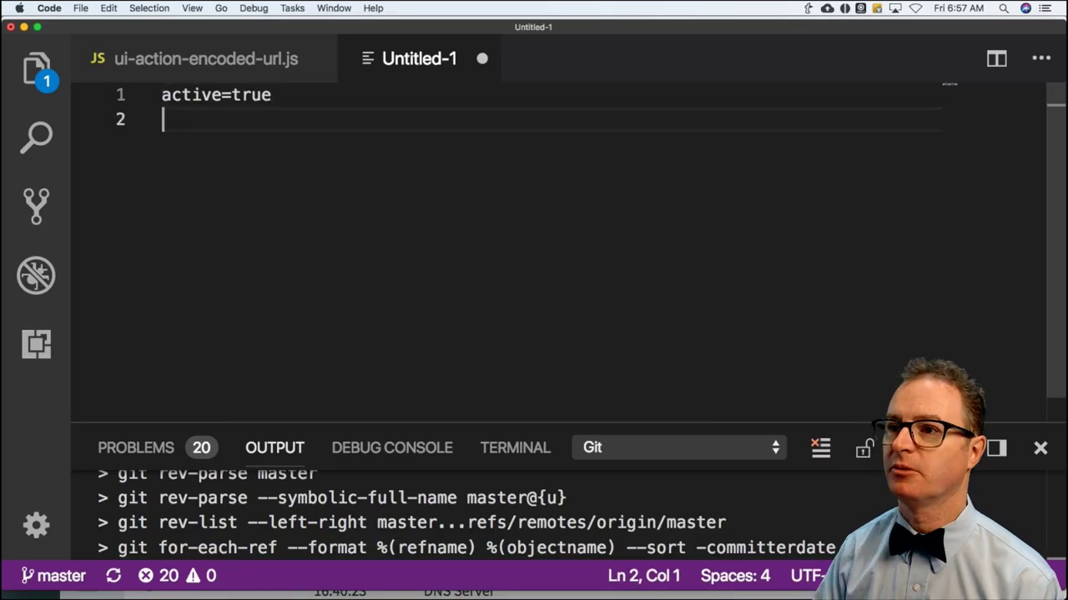
{"action": "key", "text": "super+v"}
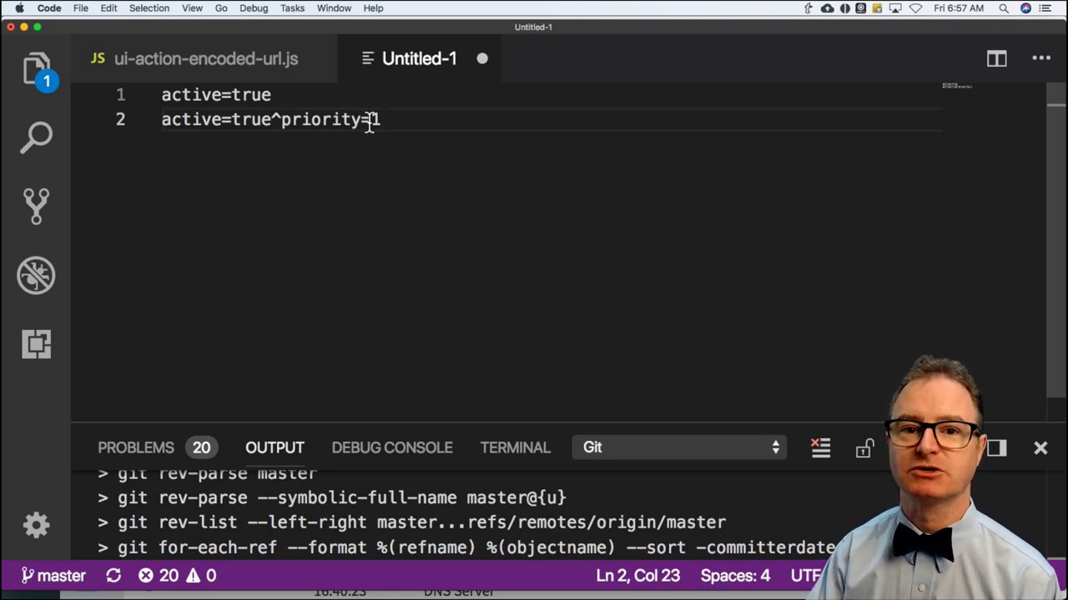
Return to Chrome and filter out the caller of incident INC0000003 from the incident list
{"action": "key", "text": "super+Tab"}
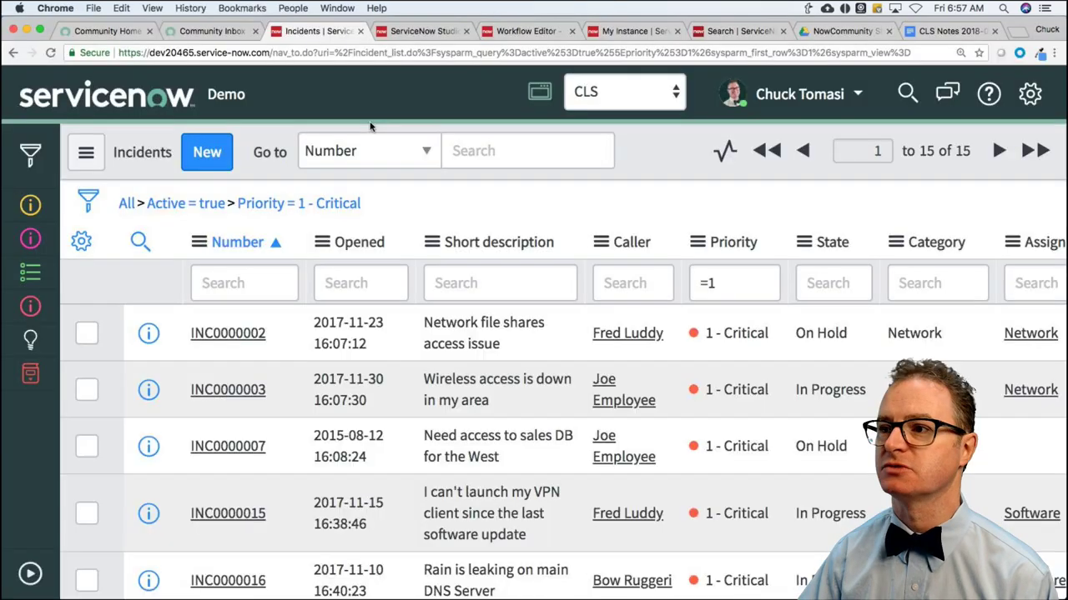
{"action": "right_click", "coordinate": [617, 403]}
{"action": "right_click", "coordinate": [617, 403]}
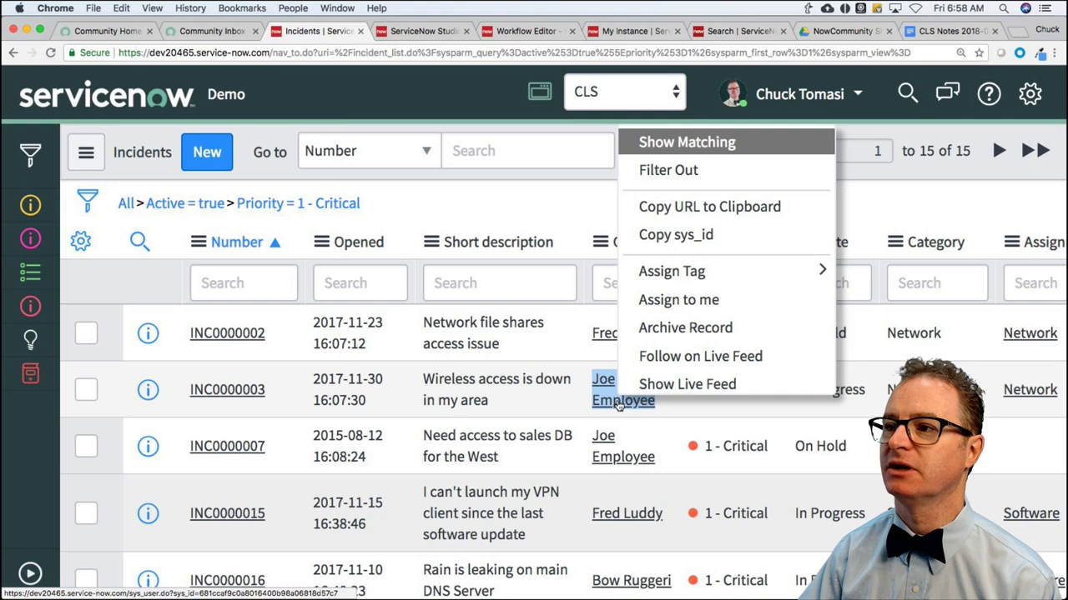
{"action": "scroll", "coordinate": [695, 176], "scroll_direction": "down", "scroll_amount": 1}
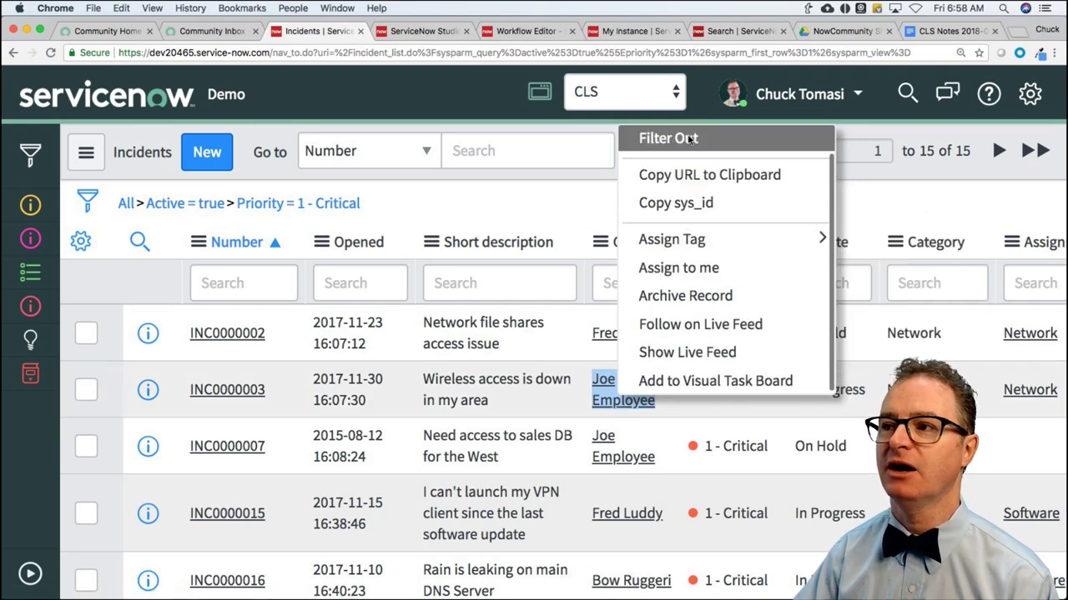
{"action": "left_click", "coordinate": [691, 138]}
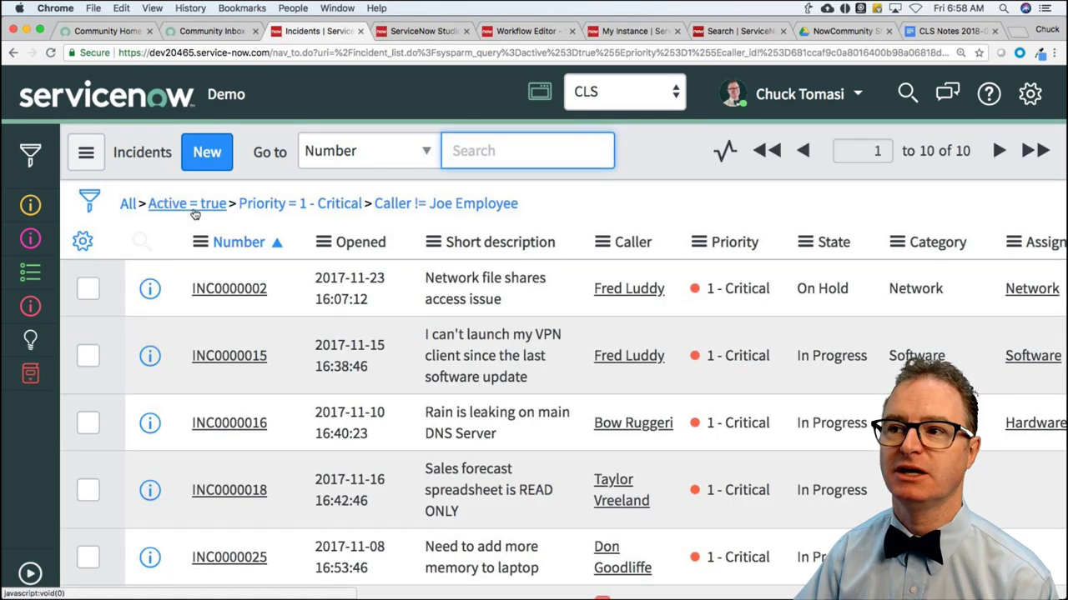
Copy the query of the Caller breadcrumb and paste it on a new third line of the untitled Visual Studio Code file
{"action": "right_click", "coordinate": [452, 205]}
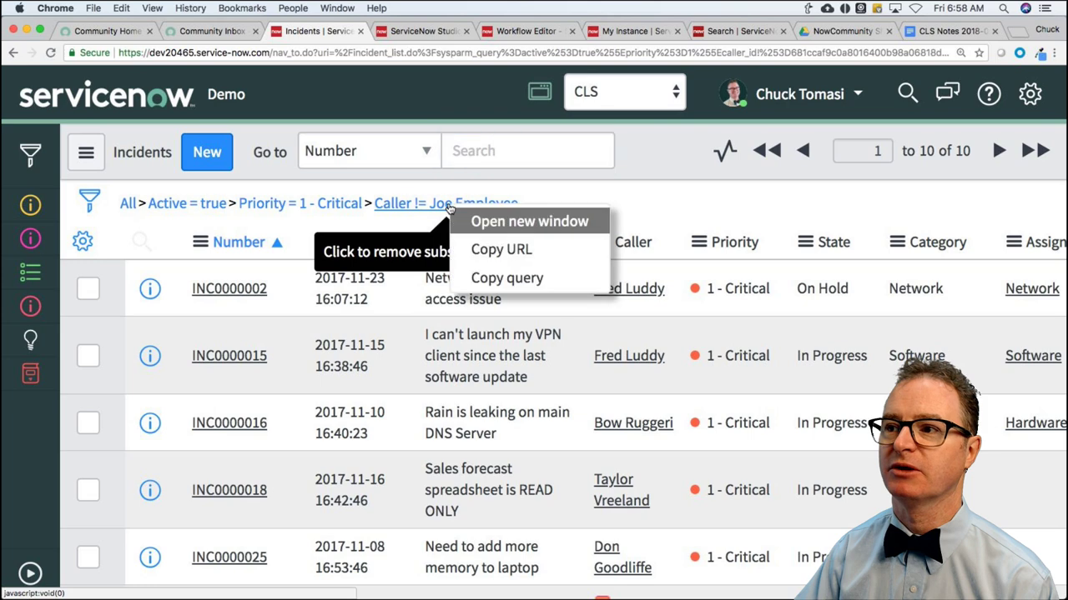
{"action": "left_click", "coordinate": [522, 277]}
{"action": "key", "text": "super+Tab"}
{"action": "key", "text": "Return"}
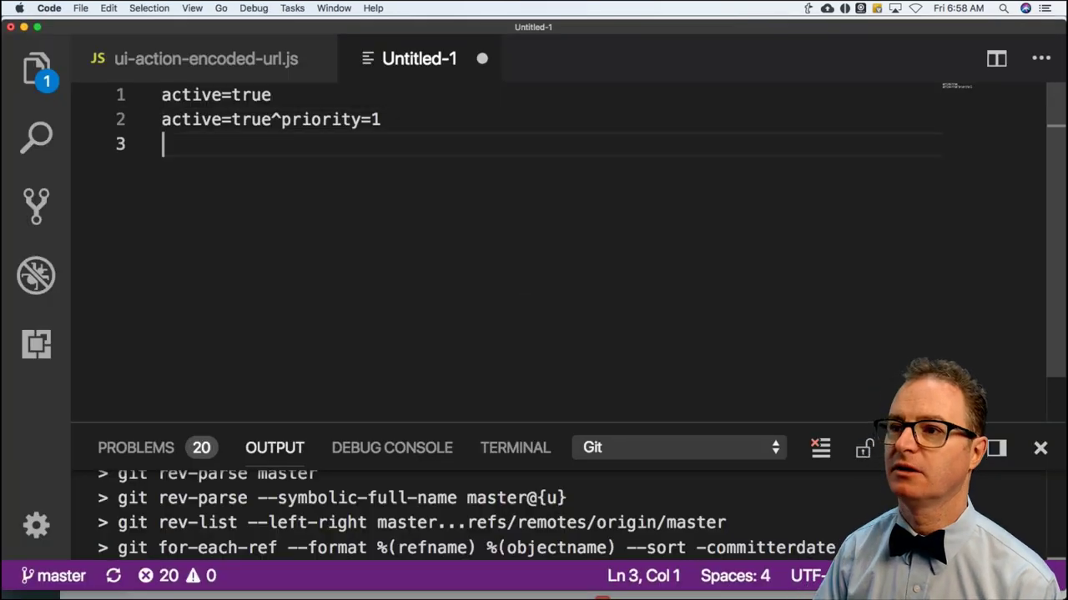
{"action": "key", "text": "super+v"}
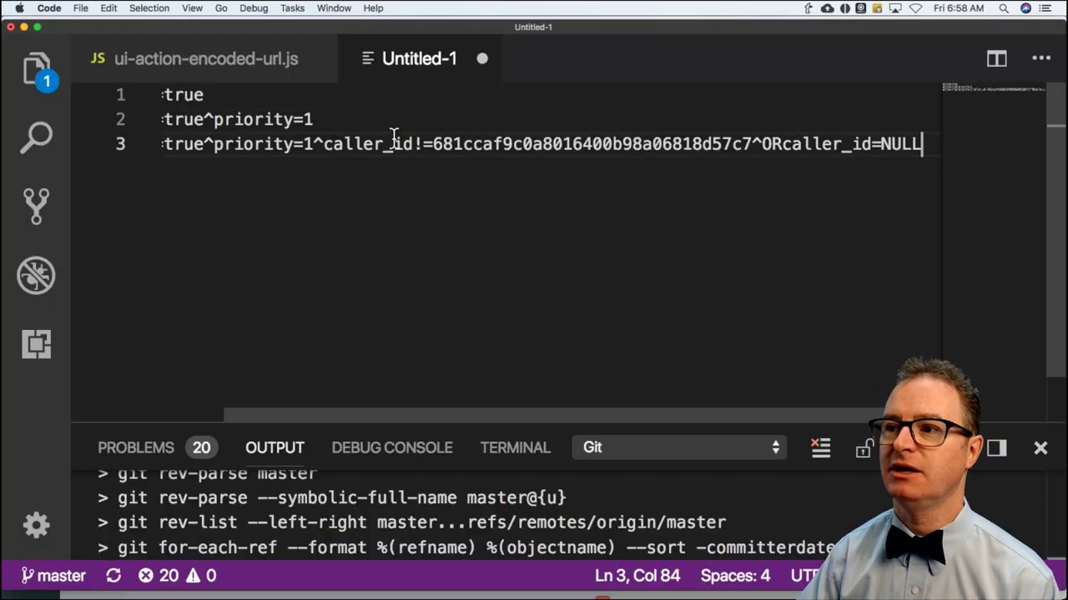
Examine the caller_id part of the third line's query, including its sys_id value and the ^ORcaller_id clause
{"action": "left_click_drag", "start_coordinate": [433, 144], "coordinate": [922, 147]}
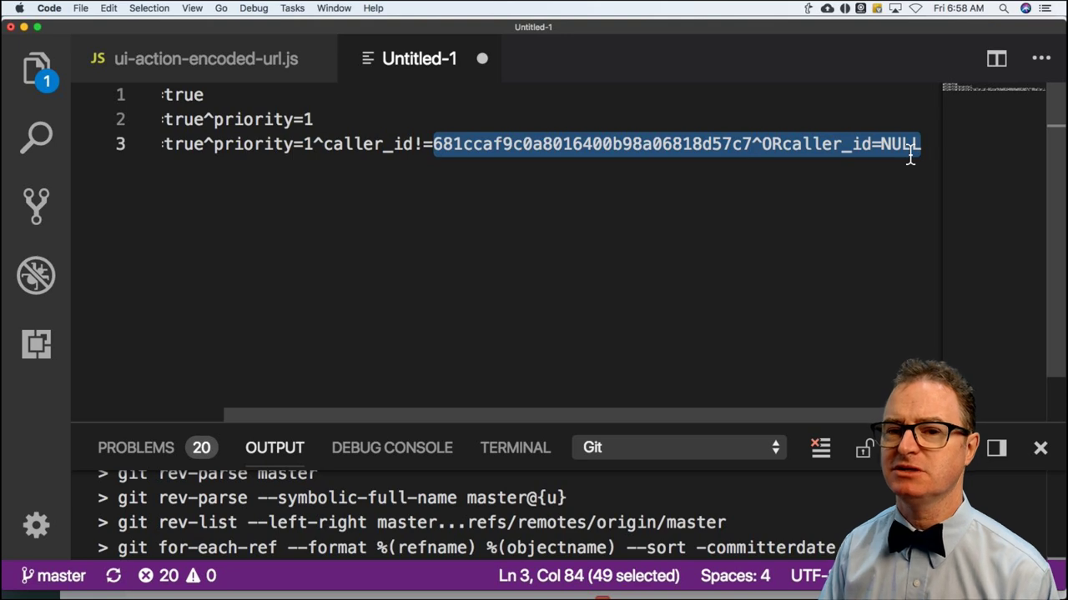
{"action": "scroll", "coordinate": [431, 164], "scroll_direction": "left", "scroll_amount": 2}
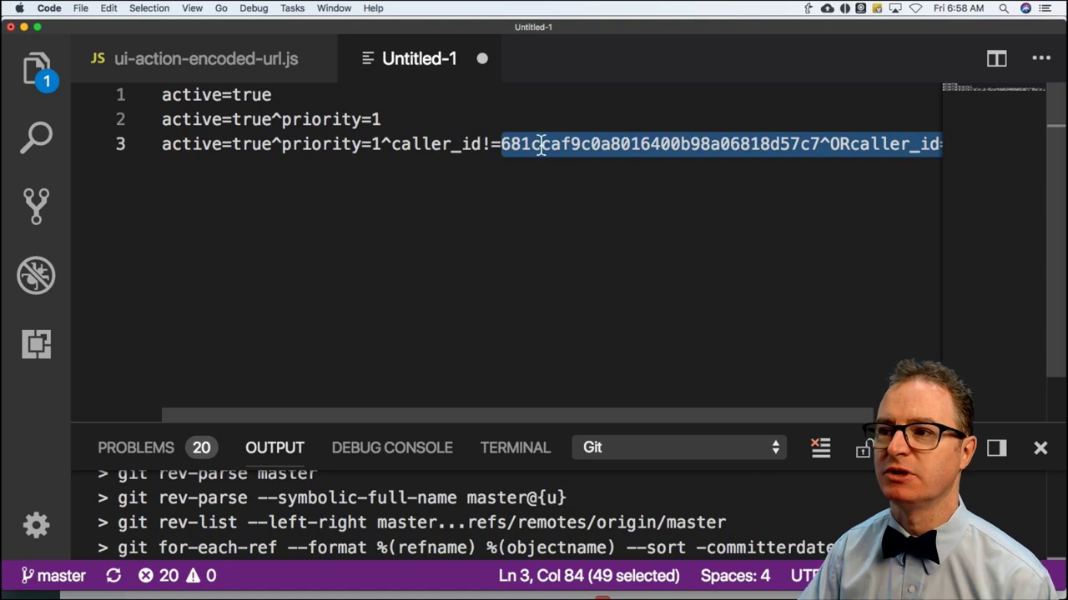
{"action": "left_click_drag", "start_coordinate": [392, 143], "coordinate": [926, 145]}
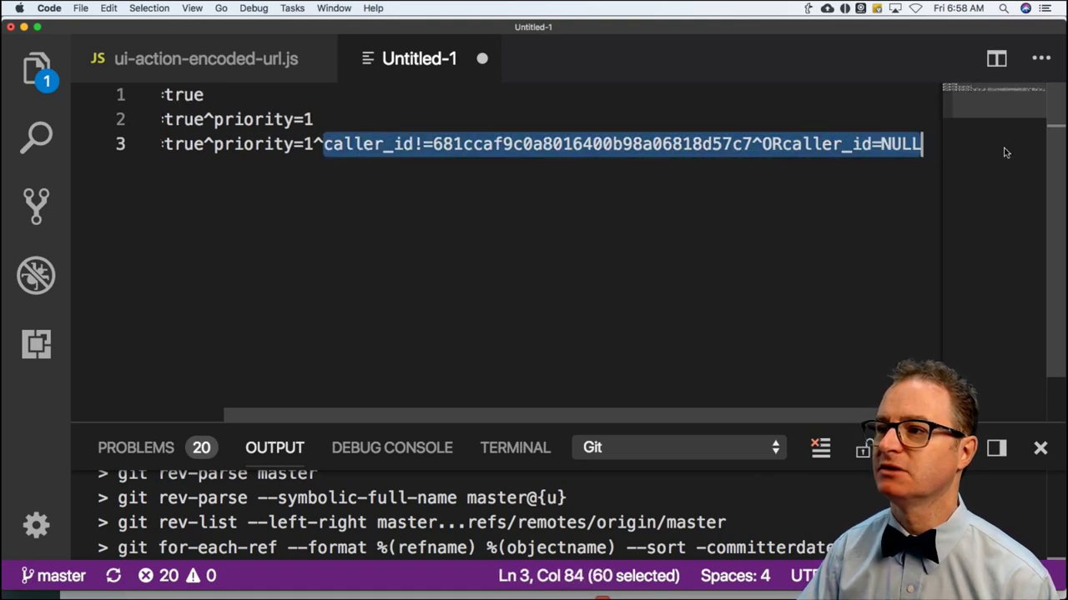
{"action": "left_click", "coordinate": [722, 143]}
{"action": "scroll", "coordinate": [526, 149], "scroll_direction": "left", "scroll_amount": 2}
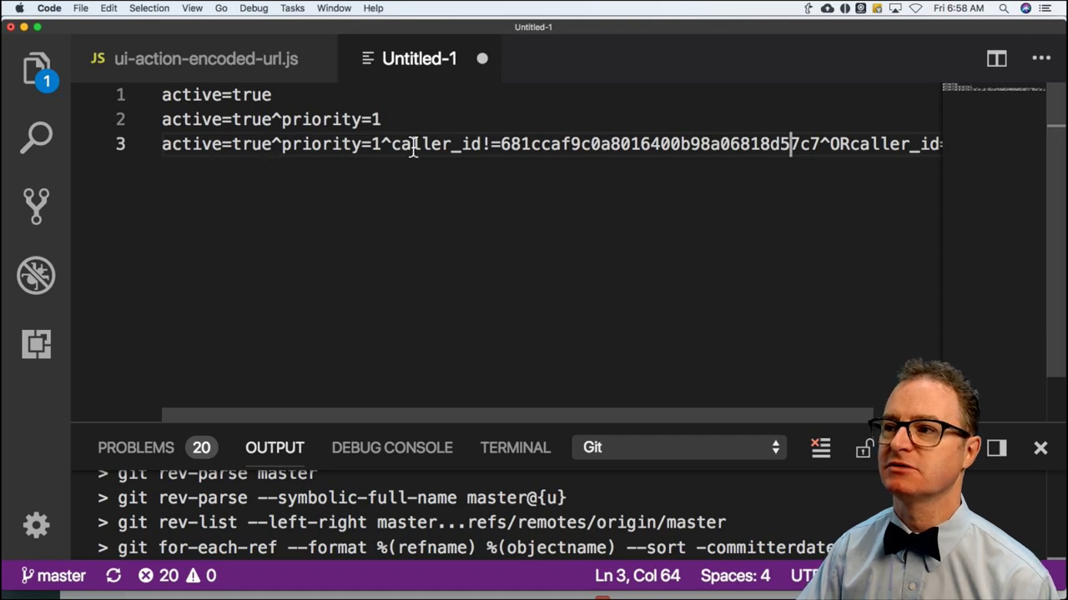
{"action": "left_click_drag", "start_coordinate": [822, 143], "coordinate": [917, 143]}
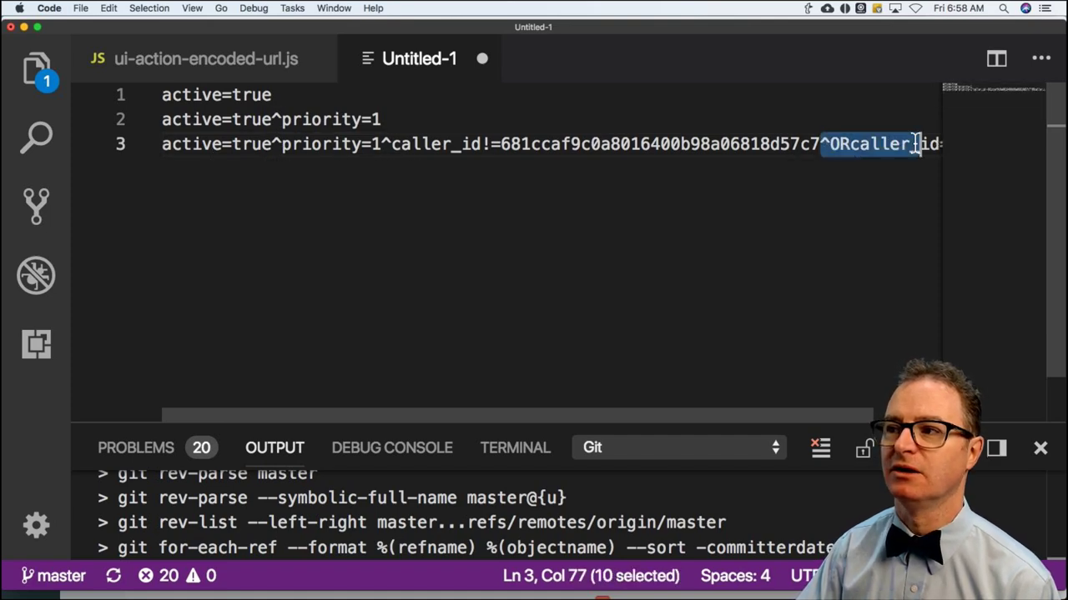
In Chrome, remove the "or Caller is NULL" condition from the incident list's filter and run it
{"action": "key", "text": "super+Tab"}
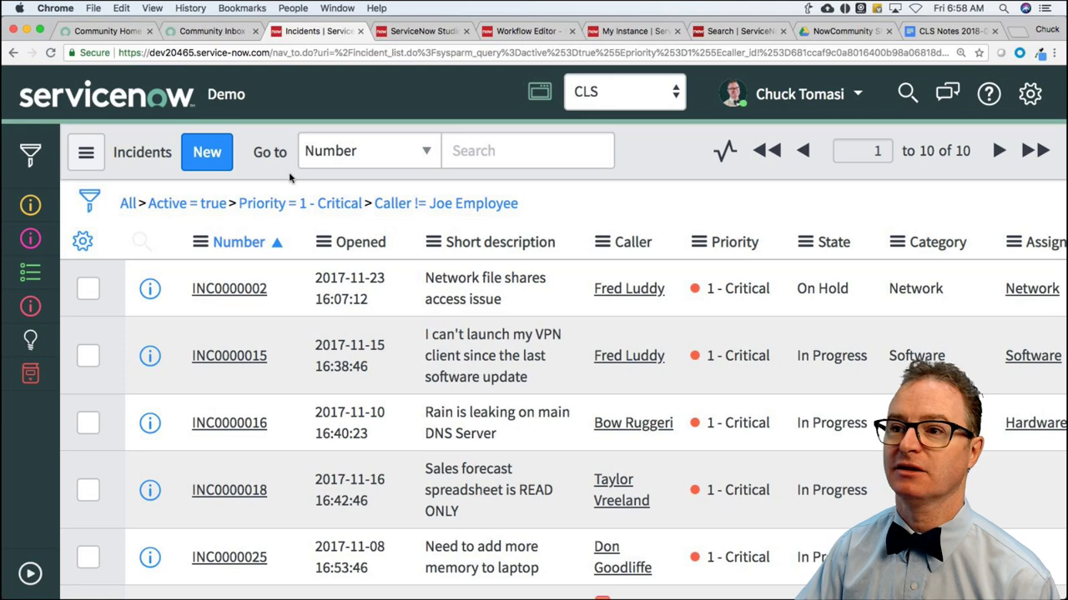
{"action": "left_click", "coordinate": [89, 202]}
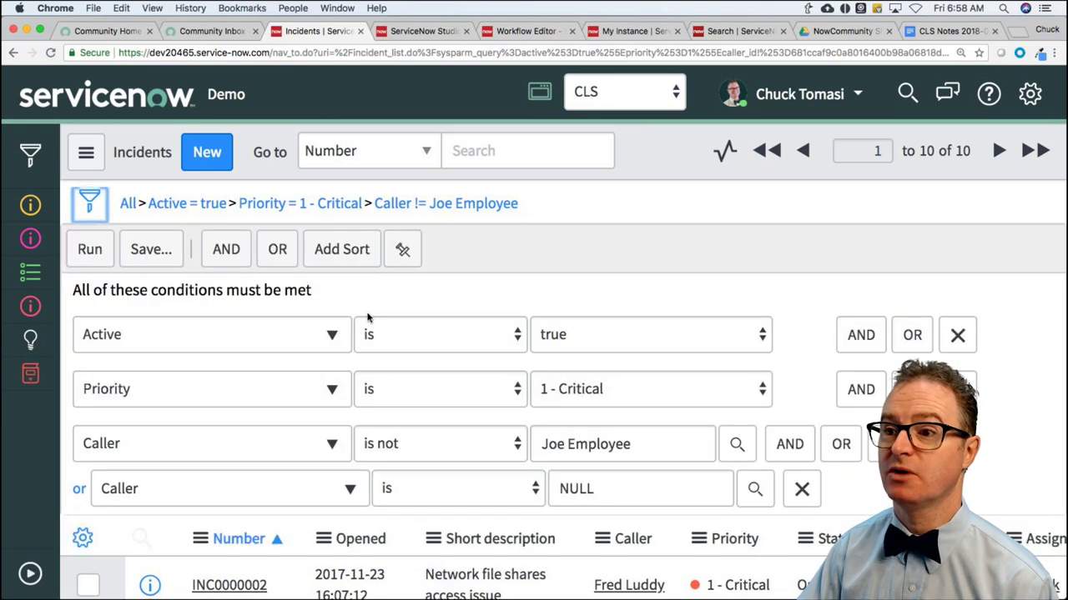
{"action": "scroll", "coordinate": [455, 413], "scroll_direction": "down", "scroll_amount": 2}
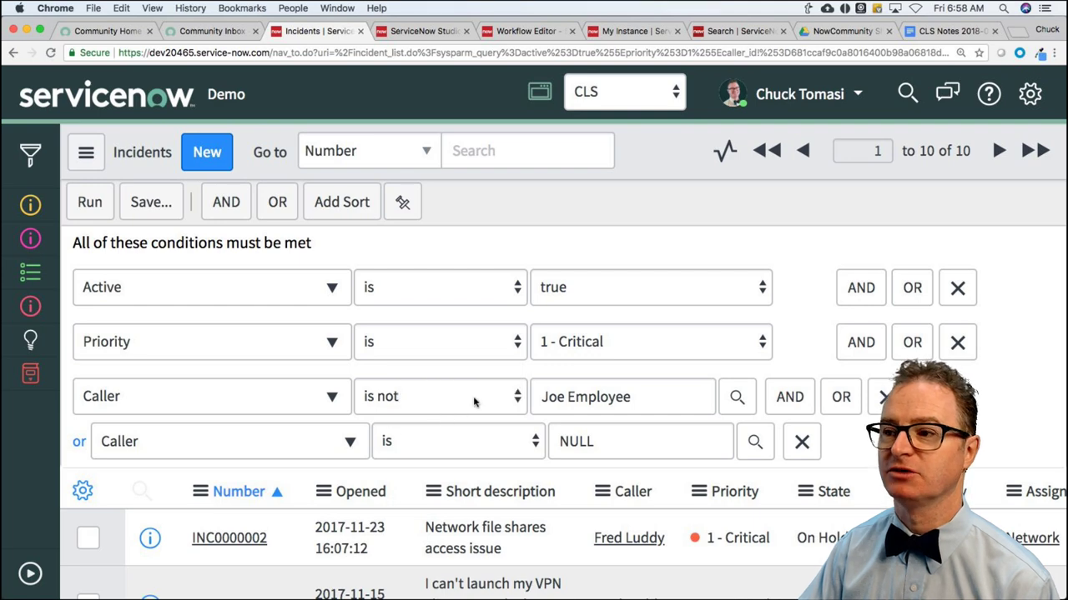
{"action": "left_click", "coordinate": [807, 446]}
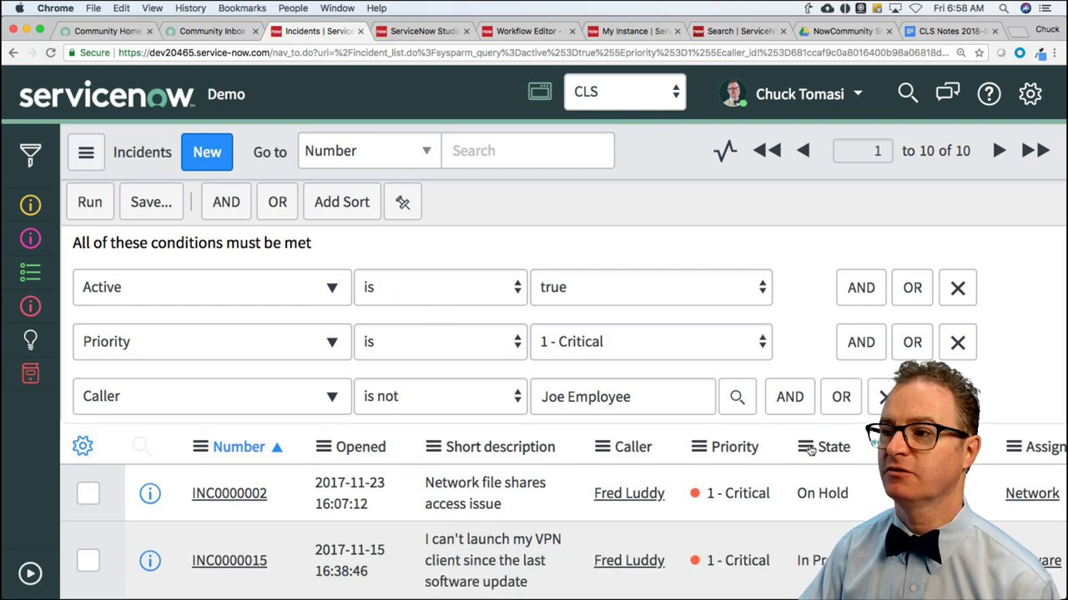
{"action": "left_click", "coordinate": [100, 207]}
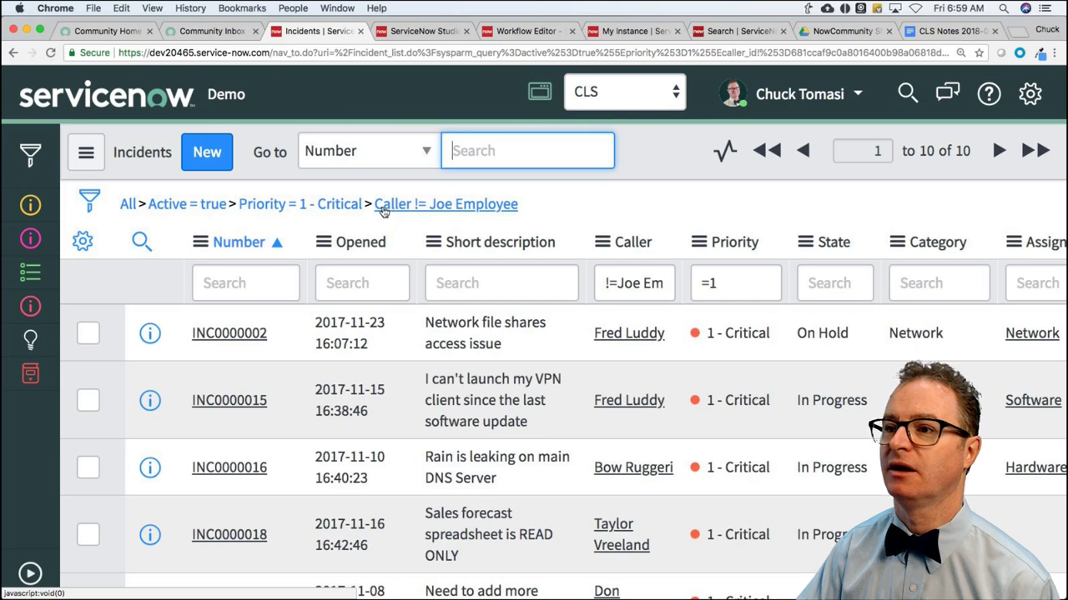
Copy the rerun filter's query from the Caller breadcrumb and paste it on a new fourth line of the untitled Visual Studio Code file
{"action": "right_click", "coordinate": [446, 210]}
{"action": "left_click", "coordinate": [527, 284]}
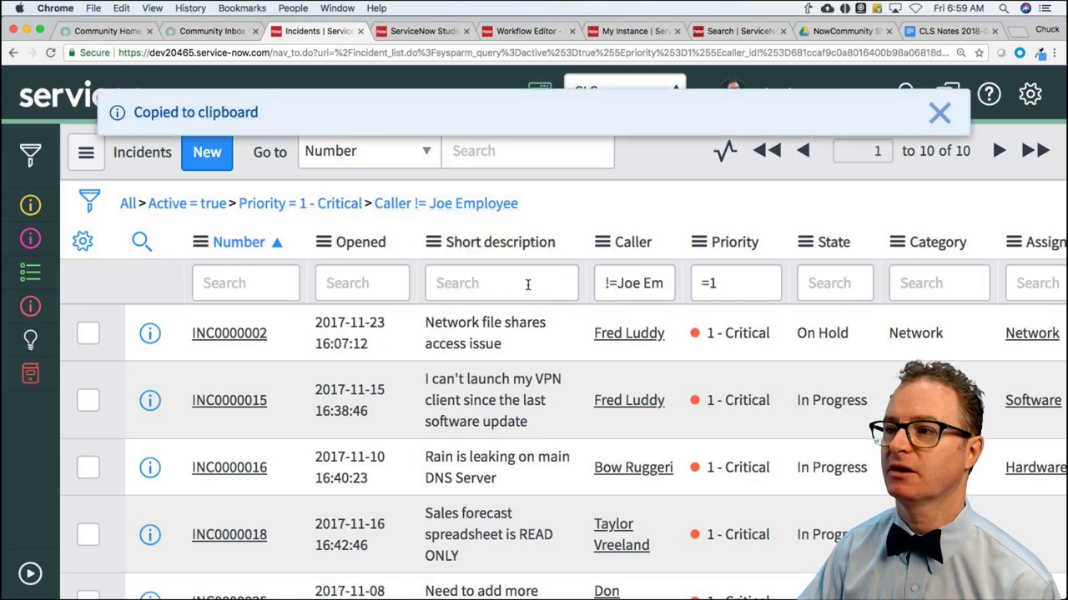
{"action": "key", "text": "super+Tab"}
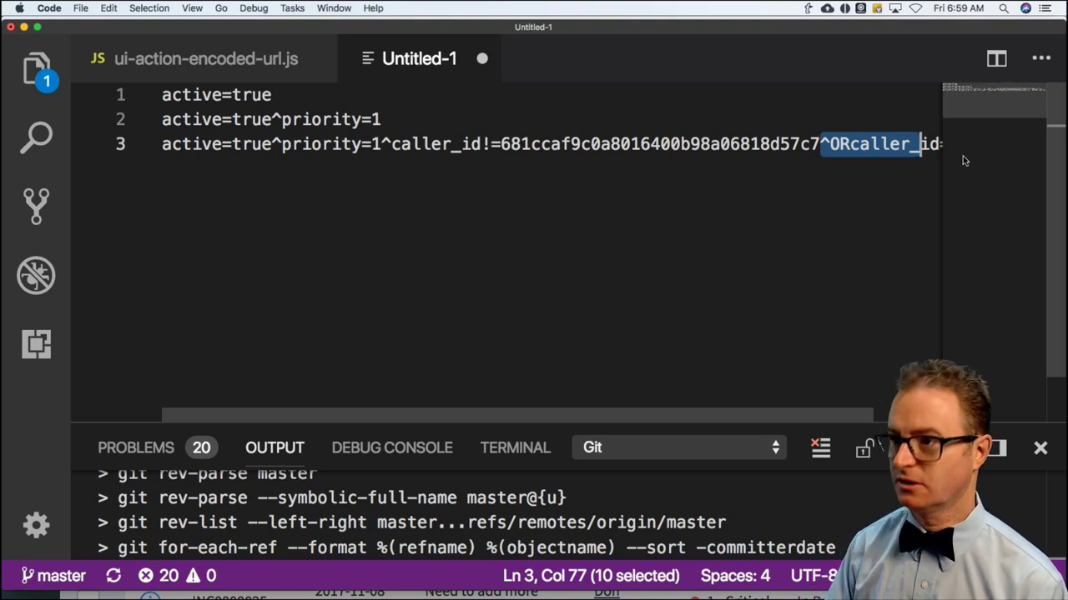
{"action": "key", "text": "super+Right"}
{"action": "key", "text": "Return"}
{"action": "key", "text": "super+v"}
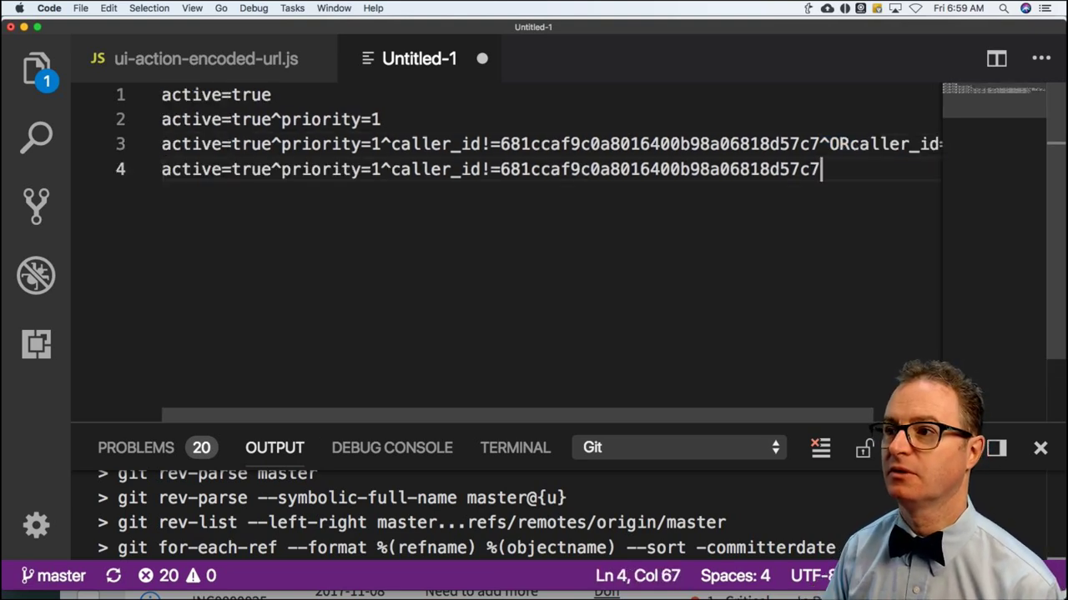
{"action": "triple_click", "coordinate": [236, 144]}
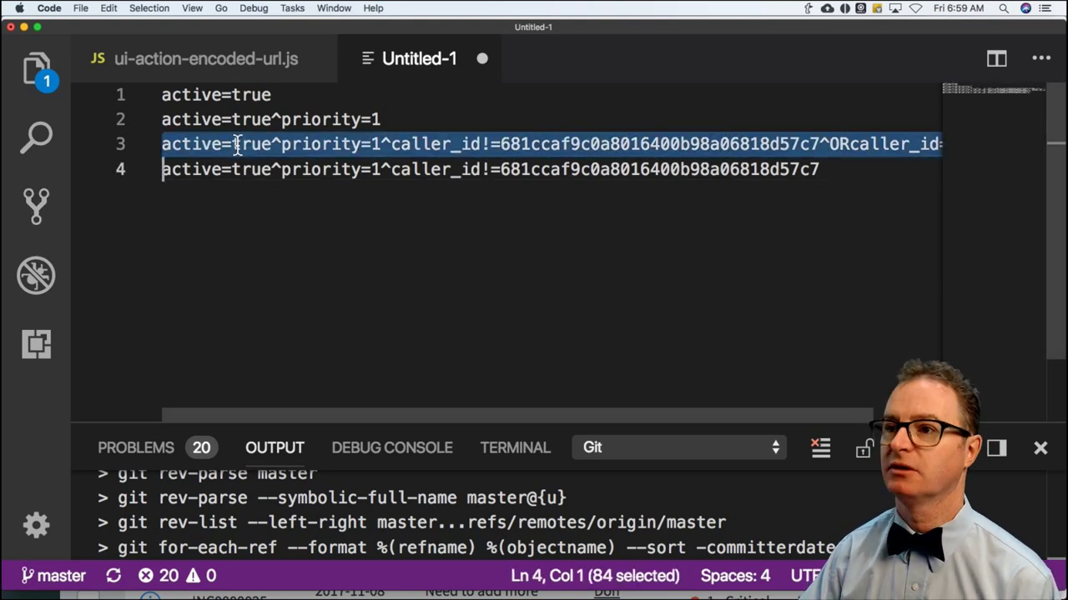
{"action": "key", "text": "super+Tab"}
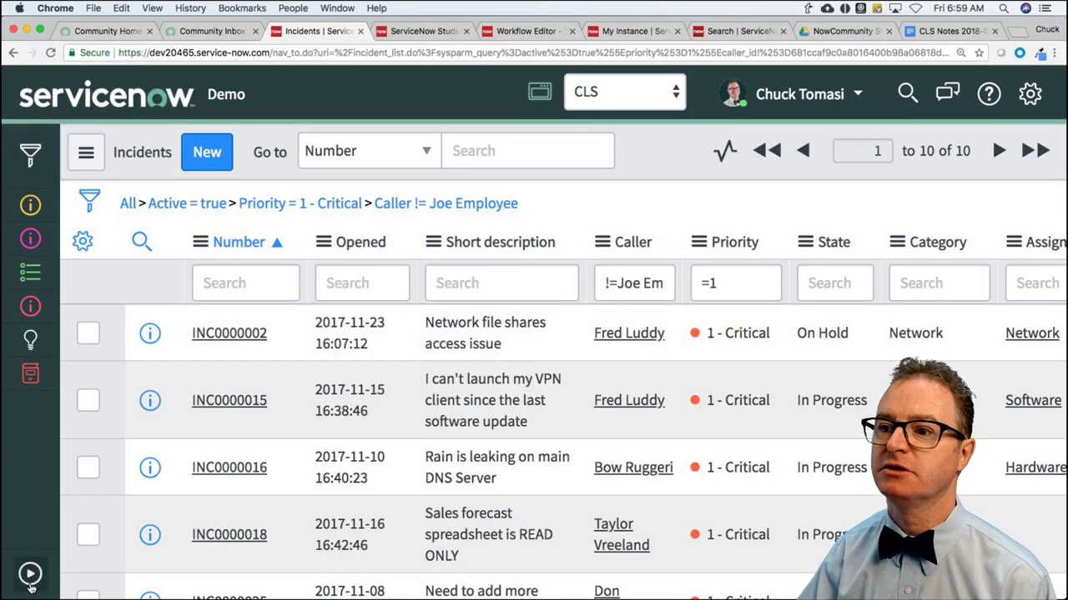
{"action": "left_click", "coordinate": [30, 583]}
{"action": "key", "text": "super+Tab"}
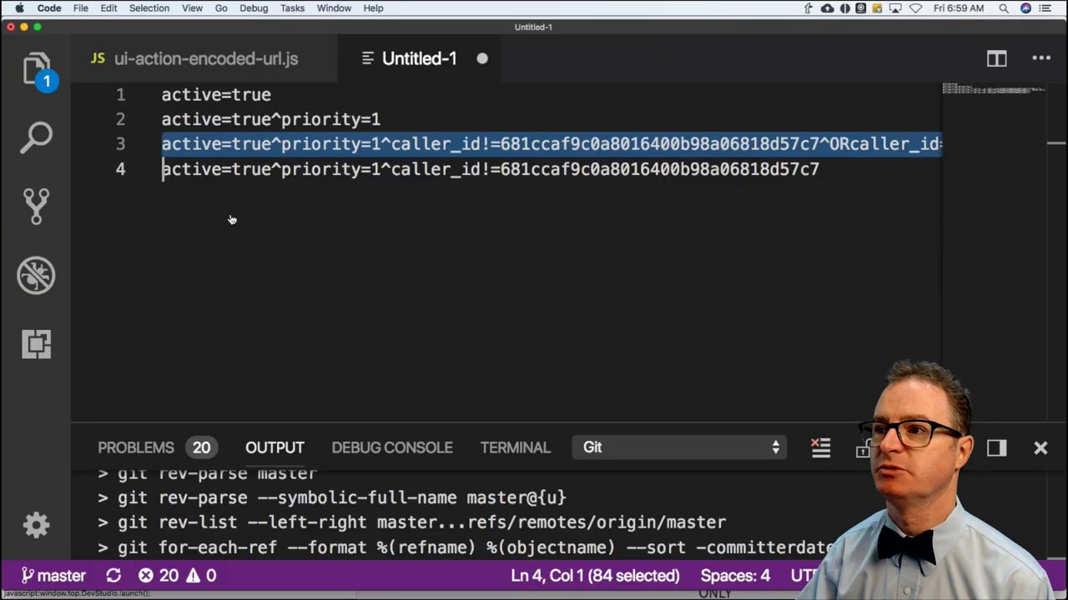
{"action": "left_click", "coordinate": [410, 214]}
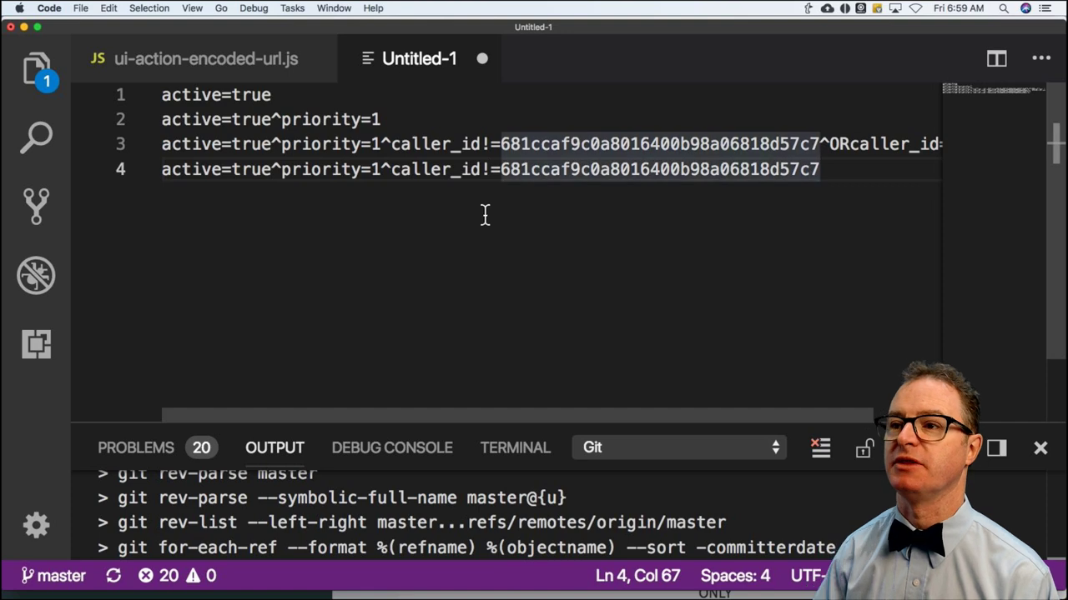
Comment out all four query lines of the untitled file with //
{"action": "left_click", "coordinate": [163, 94]}
{"action": "type", "text": "//"}
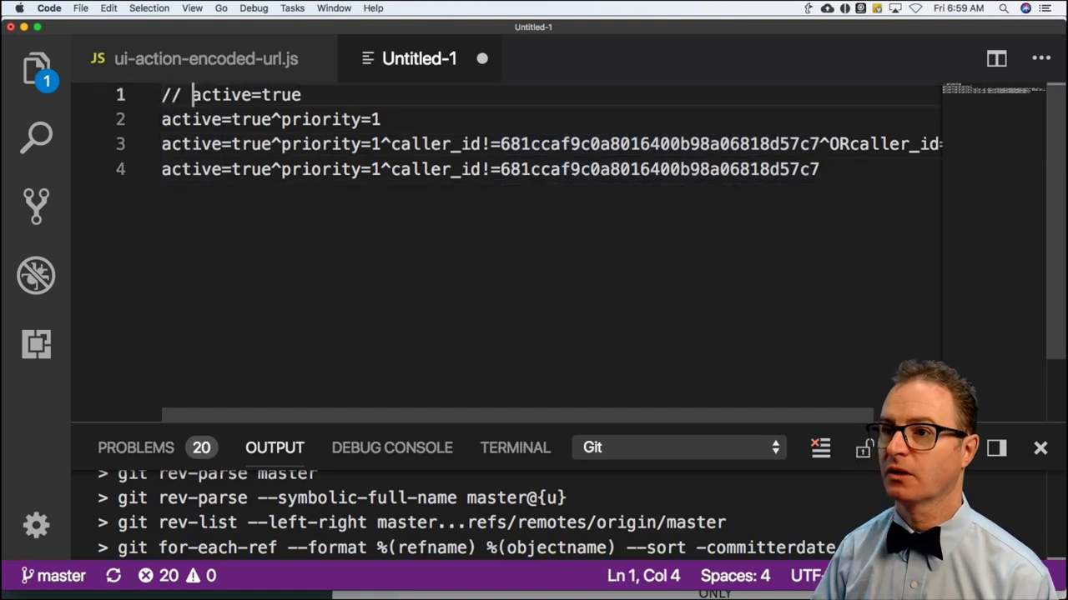
{"action": "left_click", "coordinate": [162, 119]}
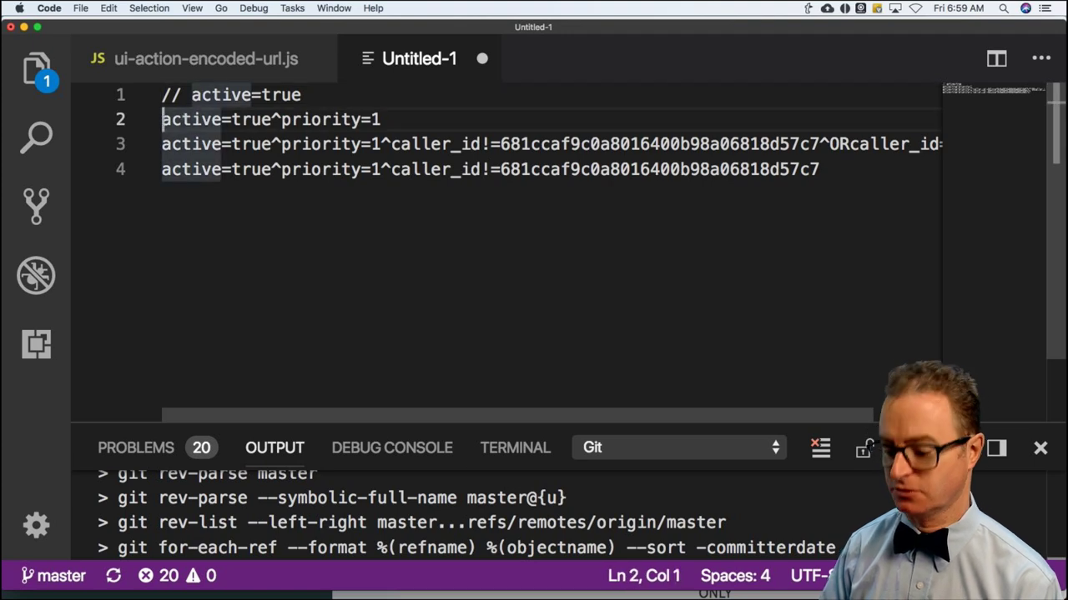
{"action": "type", "text": "//"}
{"action": "left_click", "coordinate": [171, 143]}
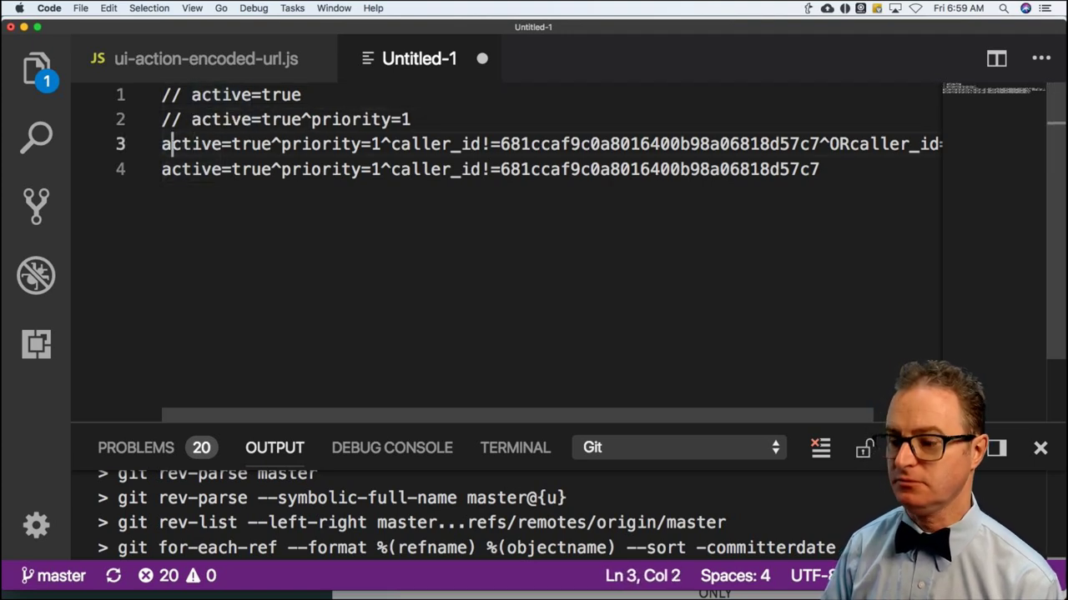
{"action": "left_click", "coordinate": [162, 143]}
{"action": "type", "text": "//"}
{"action": "left_click", "coordinate": [192, 169]}
{"action": "left_click", "coordinate": [162, 168]}
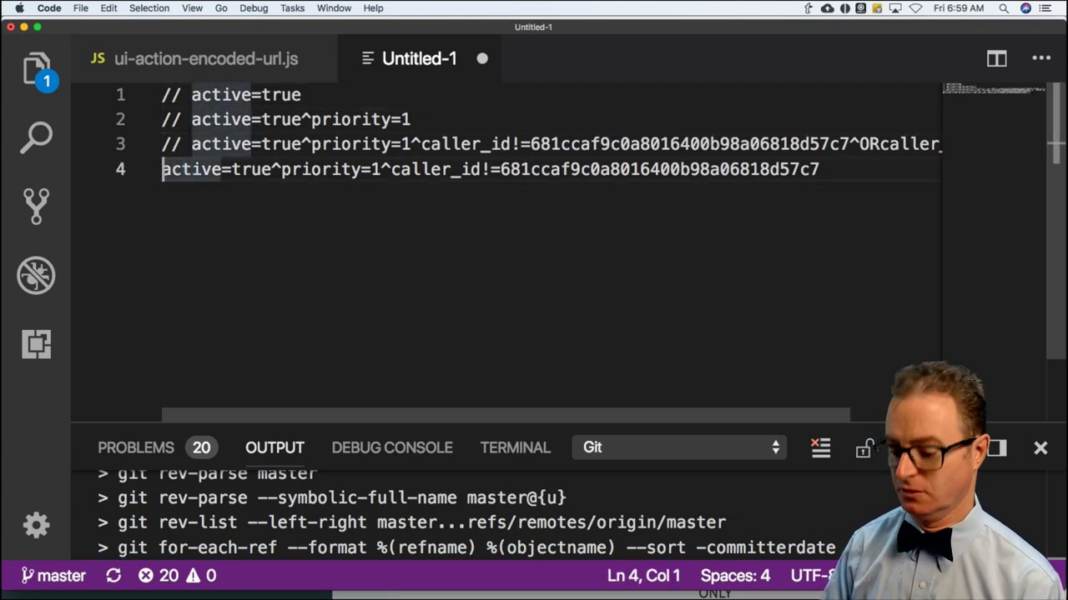
{"action": "type", "text": "//"}
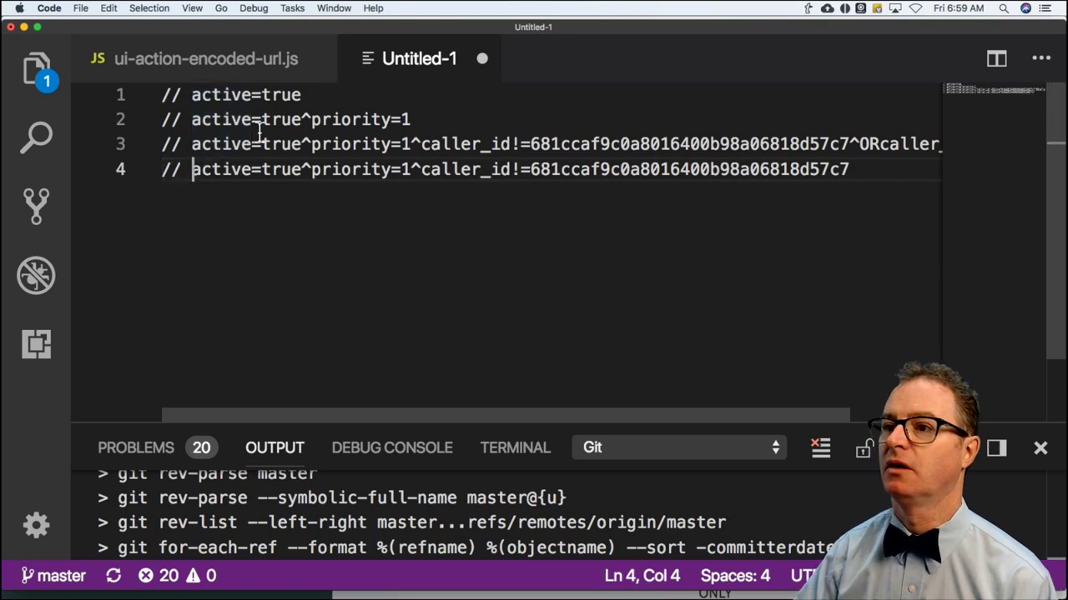
Add the statement var incGr = new GlideRecord('incident'); on a new fifth line below the commented queries
{"action": "left_click", "coordinate": [217, 223]}
{"action": "key", "text": "Return"}
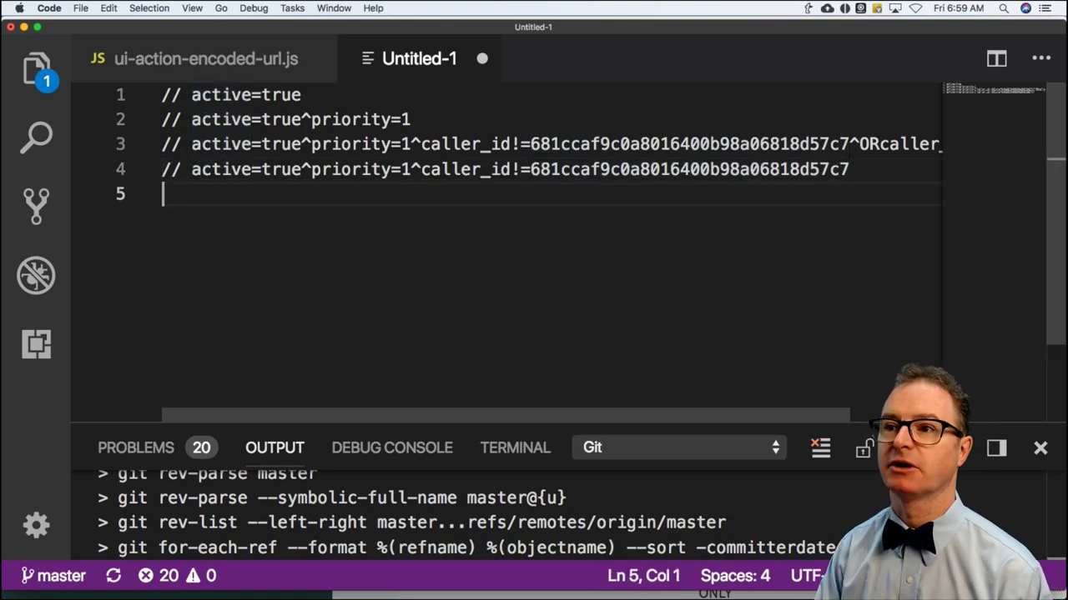
{"action": "type", "text": "var inc"}
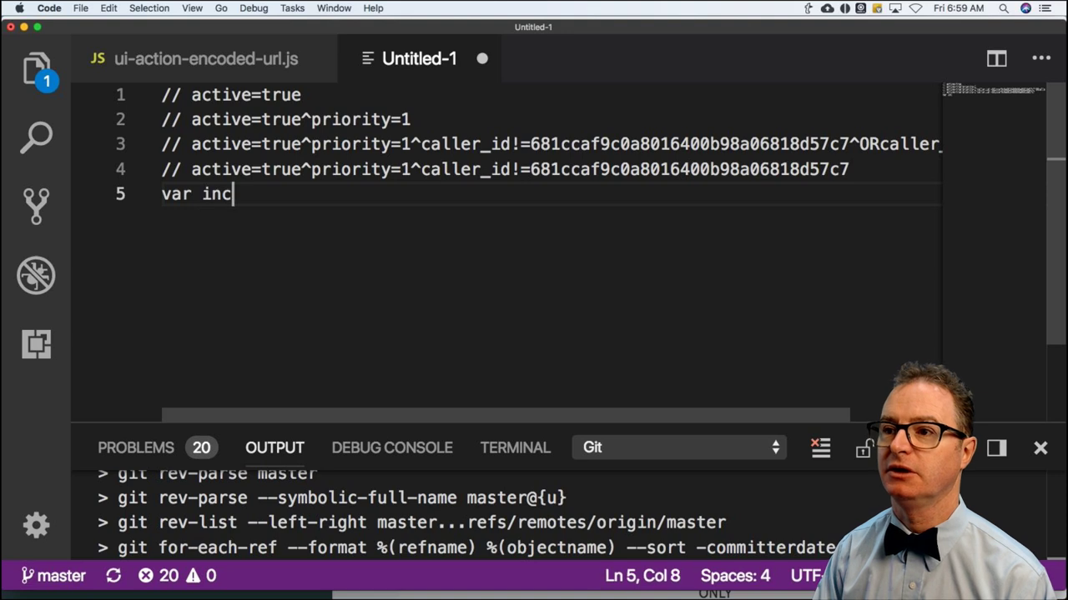
{"action": "type", "text": "Gr = new Glid"}
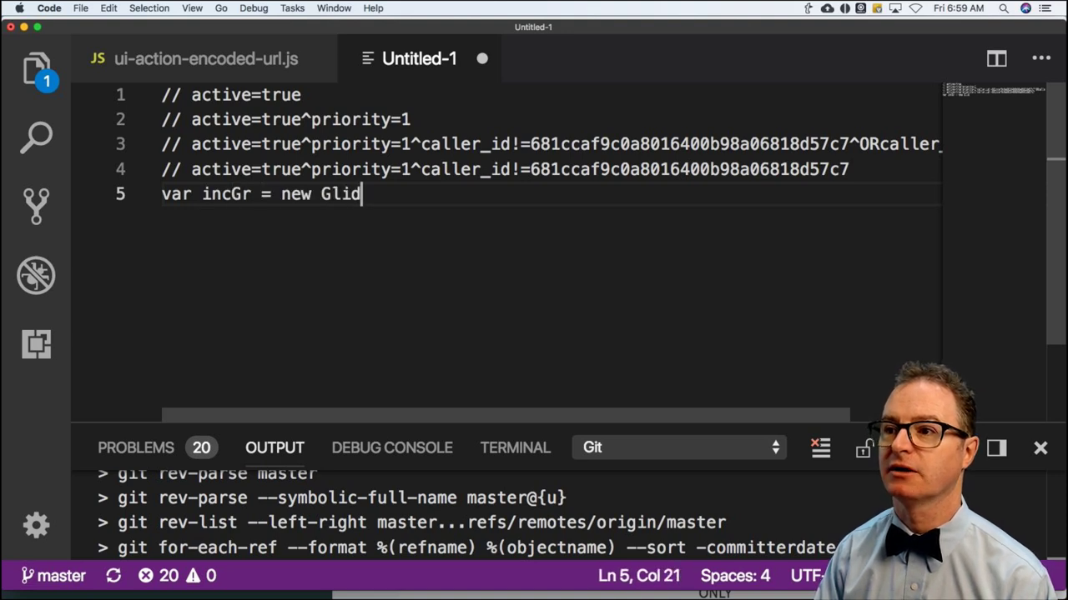
{"action": "type", "text": "eRecord('"}
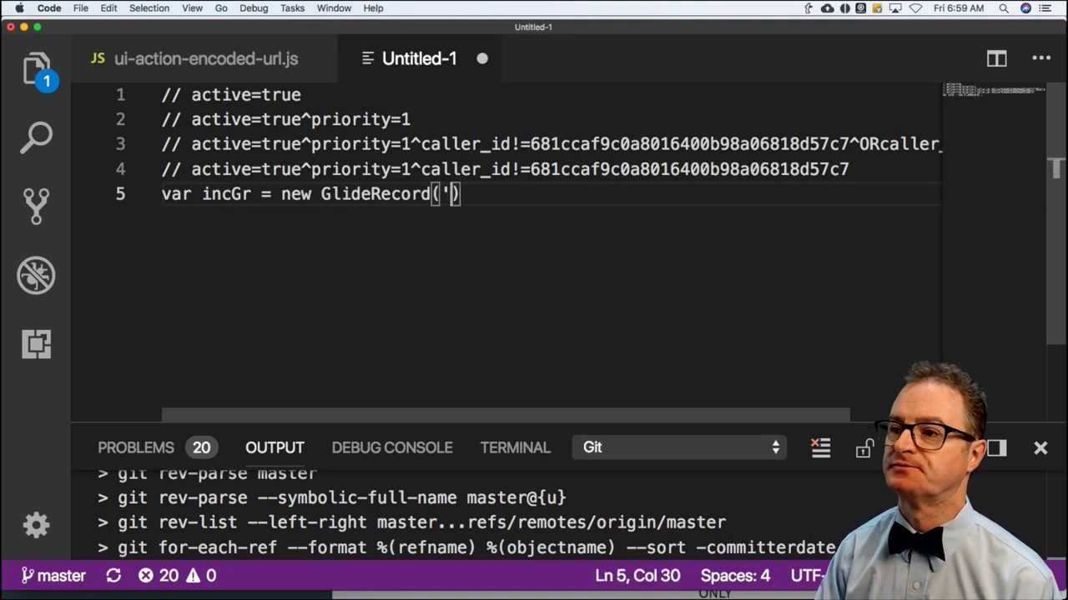
{"action": "type", "text": "incident'"}
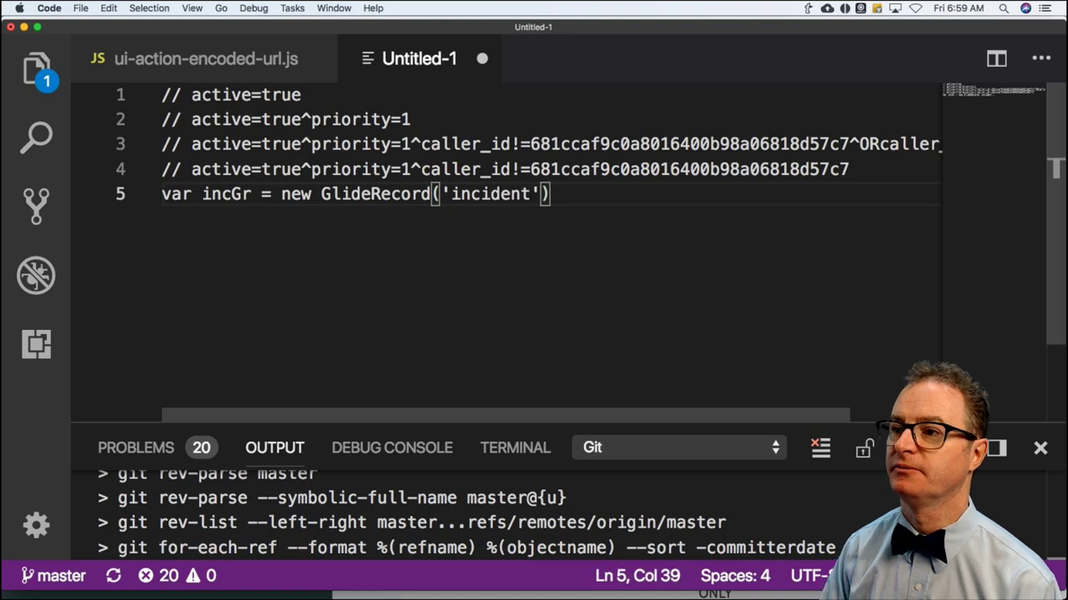
{"action": "type", "text": ");"}
{"action": "key", "text": "Return"}
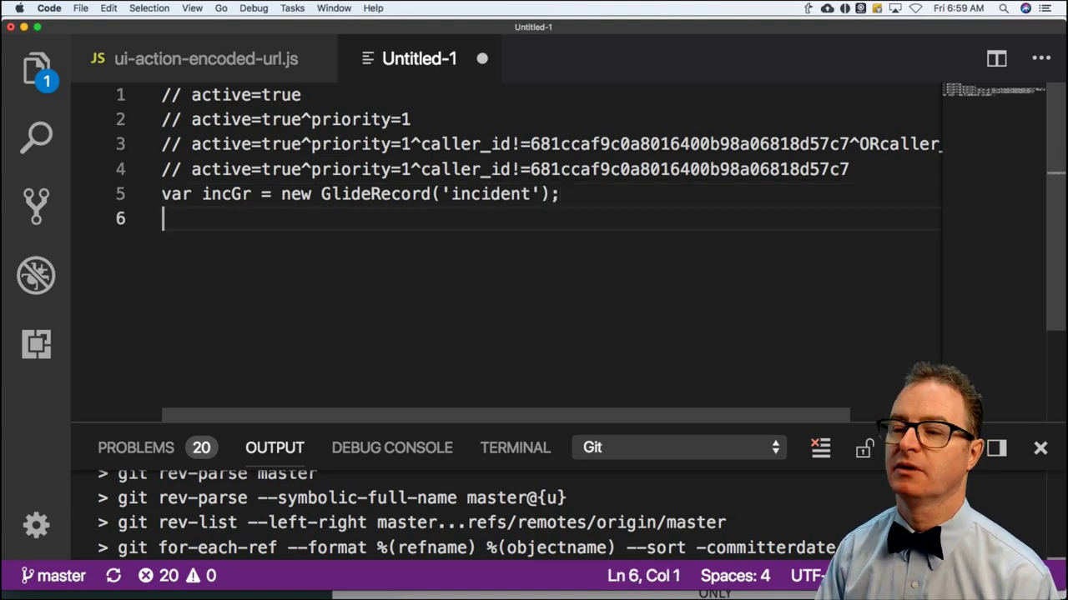
Write an incGr.addEncodedQuery() call with empty parentheses on line 6
{"action": "type", "text": "ing"}
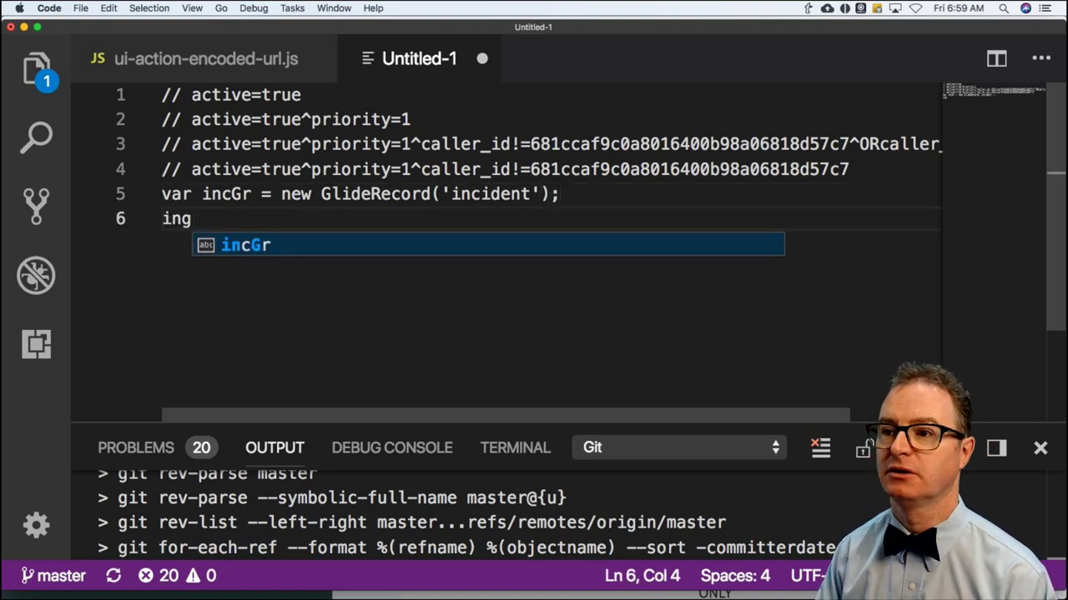
{"action": "key", "text": "BackSpace"}
{"action": "type", "text": "cGr.addEne"}
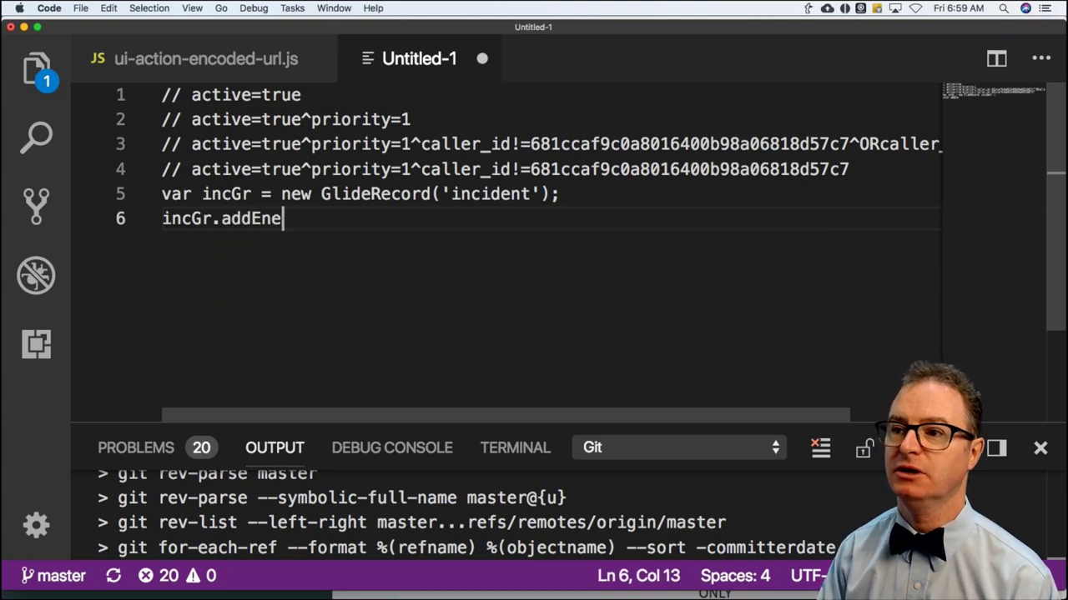
{"action": "key", "text": "BackSpace"}
{"action": "type", "text": "cnod"}
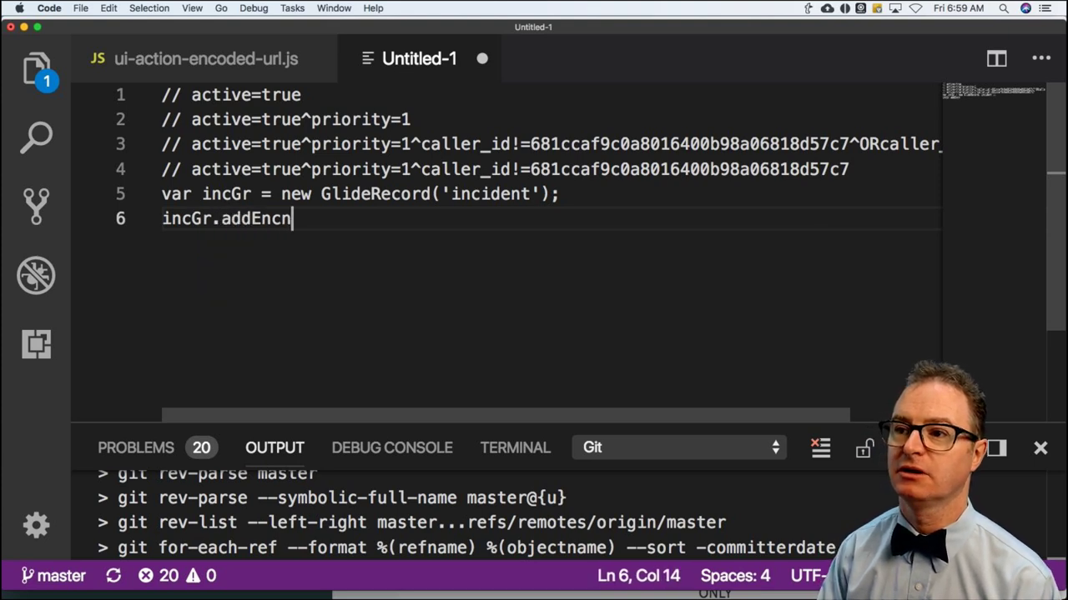
{"action": "key", "text": "BackSpace"}
{"action": "key", "text": "BackSpace"}
{"action": "key", "text": "BackSpace"}
{"action": "type", "text": "odedQuery("}
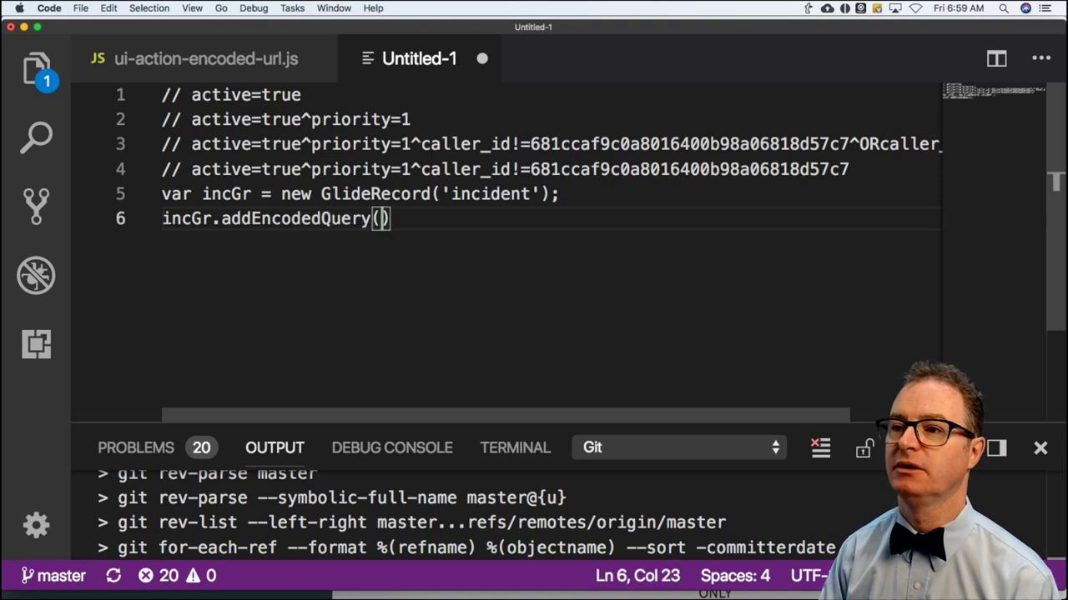
Uncomment the third line and turn its query into a quoted string assigned to var q, ending with a semicolon
{"action": "left_click", "coordinate": [192, 145]}
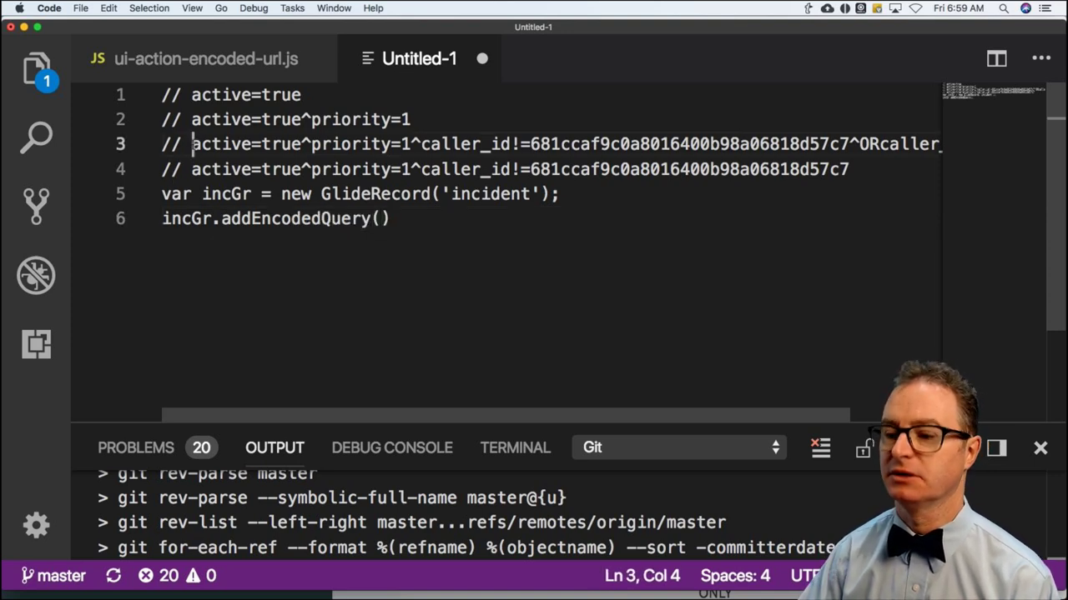
{"action": "key", "text": "BackSpace"}
{"action": "key", "text": "BackSpace"}
{"action": "key", "text": "BackSpace"}
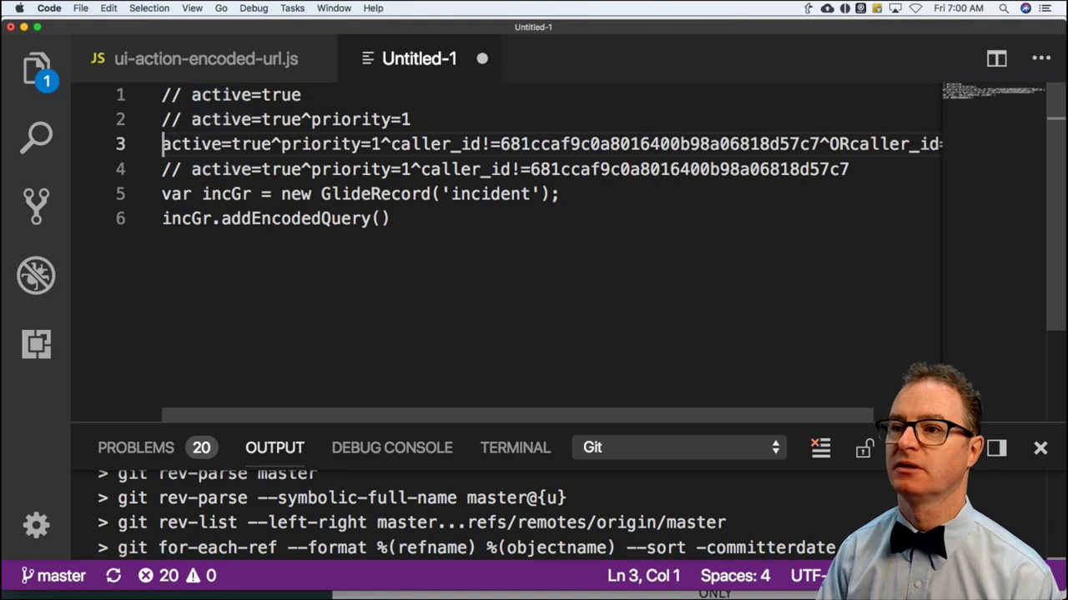
{"action": "type", "text": "var q ="}
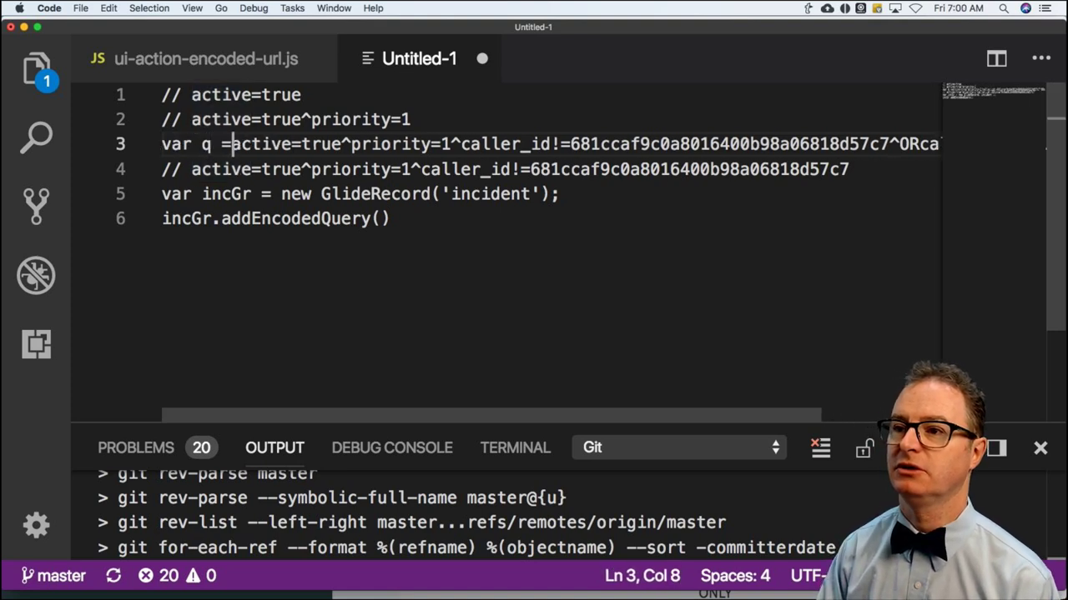
{"action": "key", "text": "BackSpace"}
{"action": "type", "text": "'"}
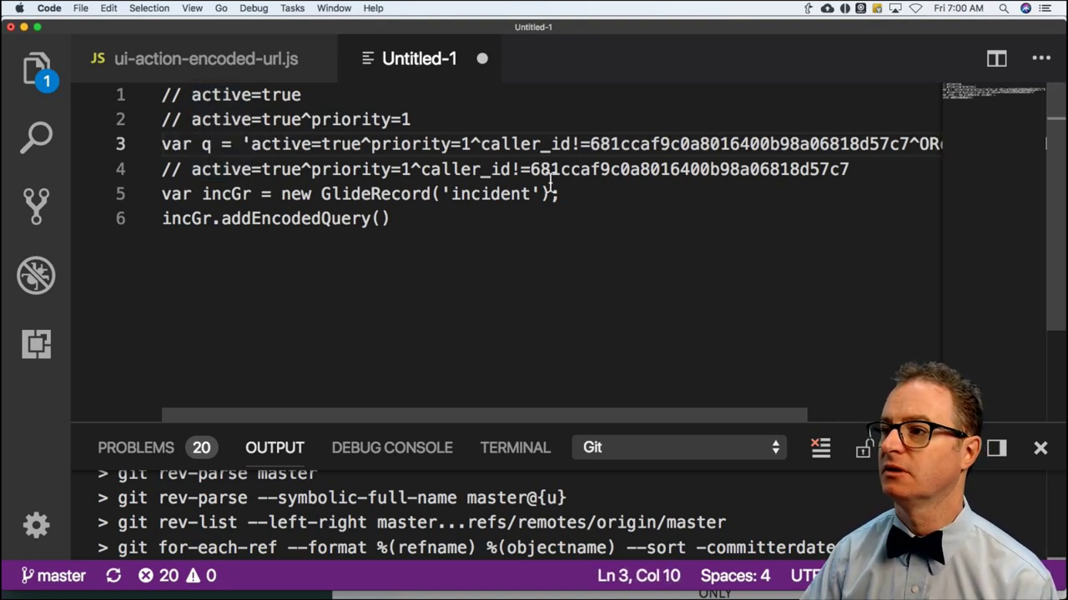
{"action": "scroll", "coordinate": [868, 129], "scroll_direction": "down", "scroll_amount": 2}
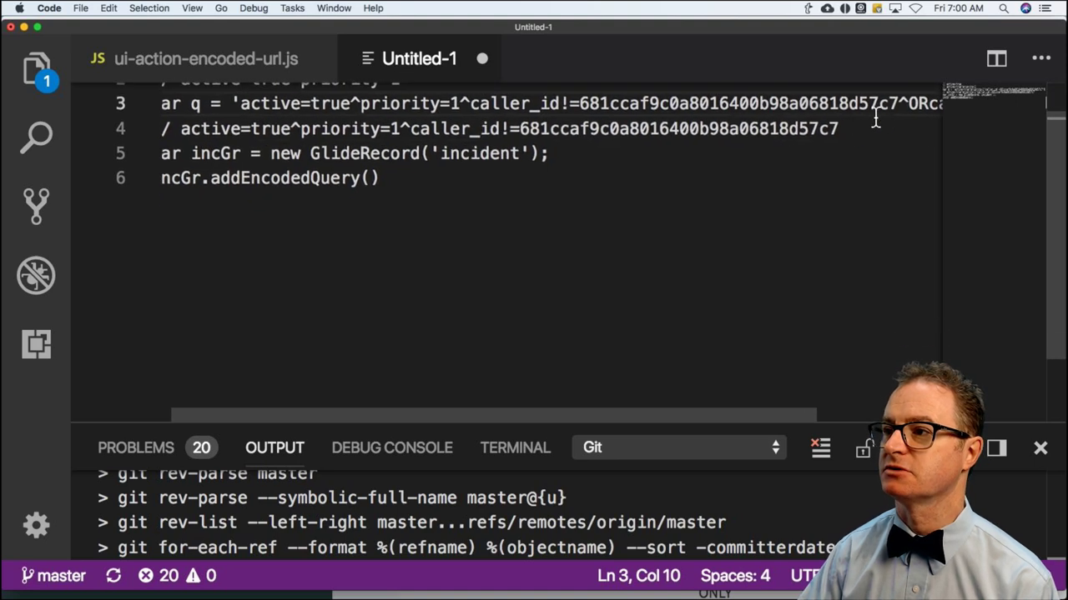
{"action": "scroll", "coordinate": [867, 121], "scroll_direction": "right", "scroll_amount": 3}
{"action": "left_click", "coordinate": [914, 103]}
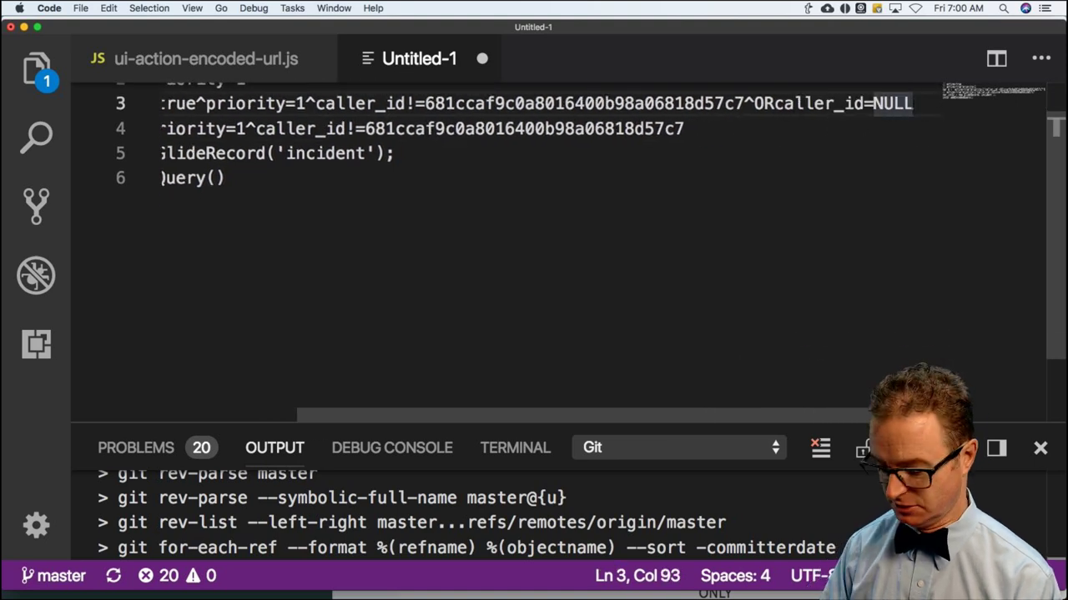
{"action": "type", "text": "';"}
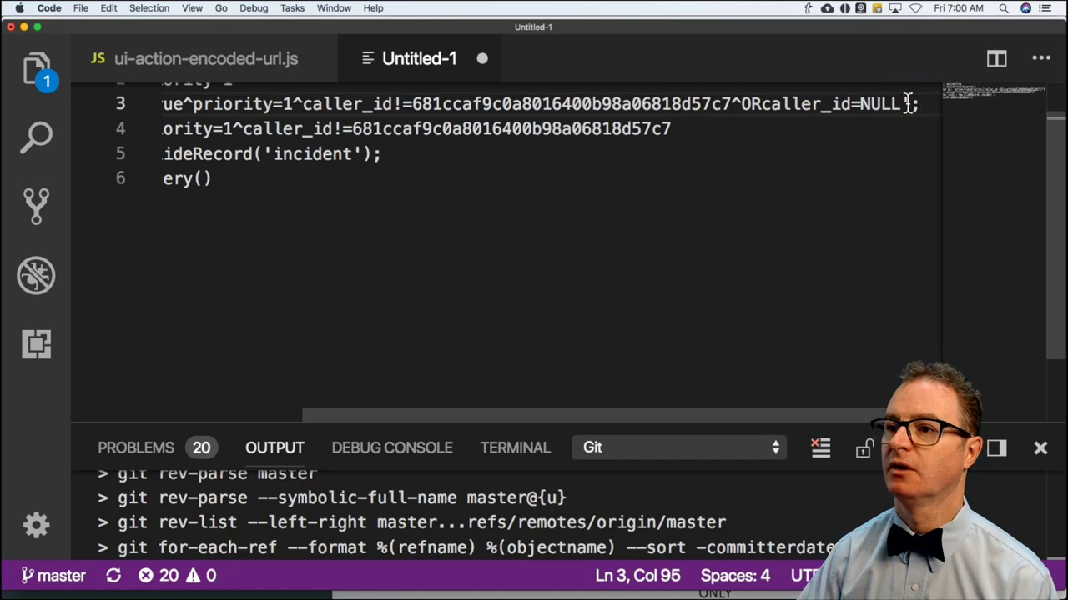
Pass q as the argument of the addEncodedQuery call on line 6 and end the statement with a semicolon
{"action": "left_click", "coordinate": [199, 178]}
{"action": "type", "text": "1"}
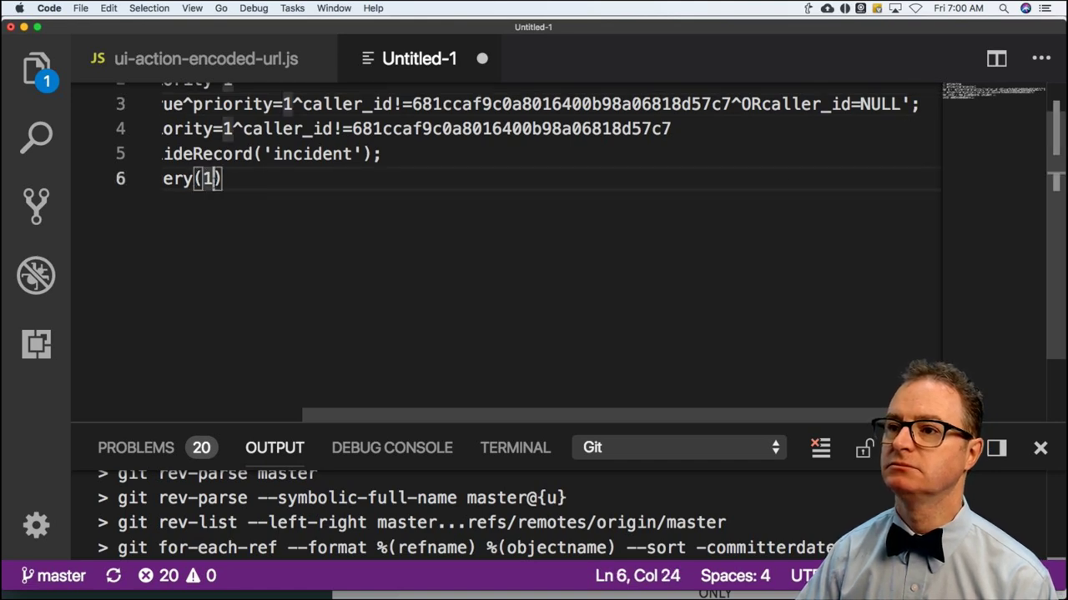
{"action": "key", "text": "BackSpace"}
{"action": "type", "text": "2"}
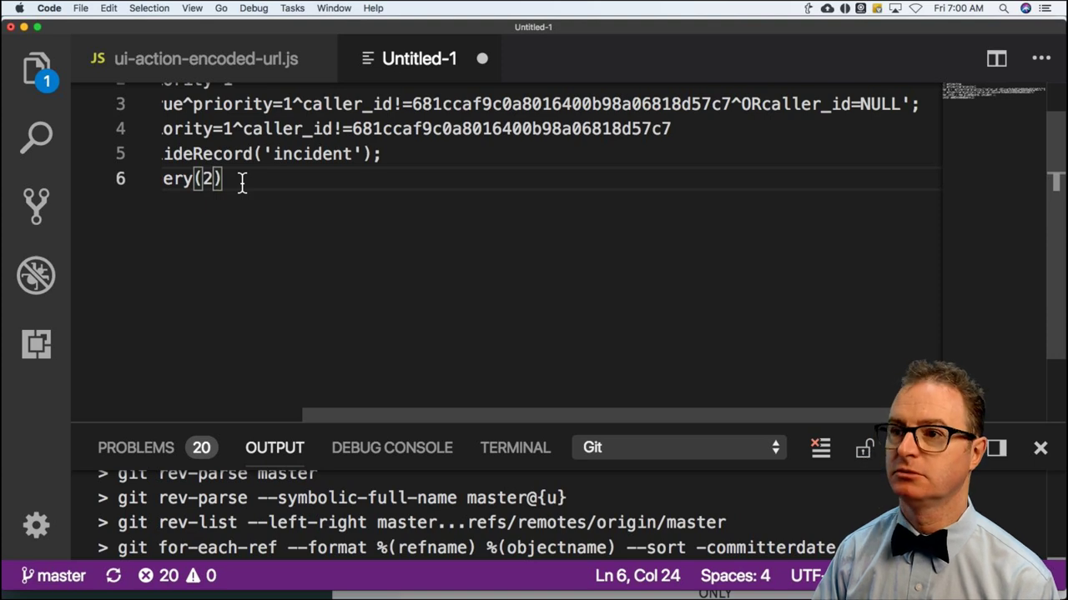
{"action": "key", "text": "BackSpace"}
{"action": "type", "text": "q"}
{"action": "key", "text": "Right"}
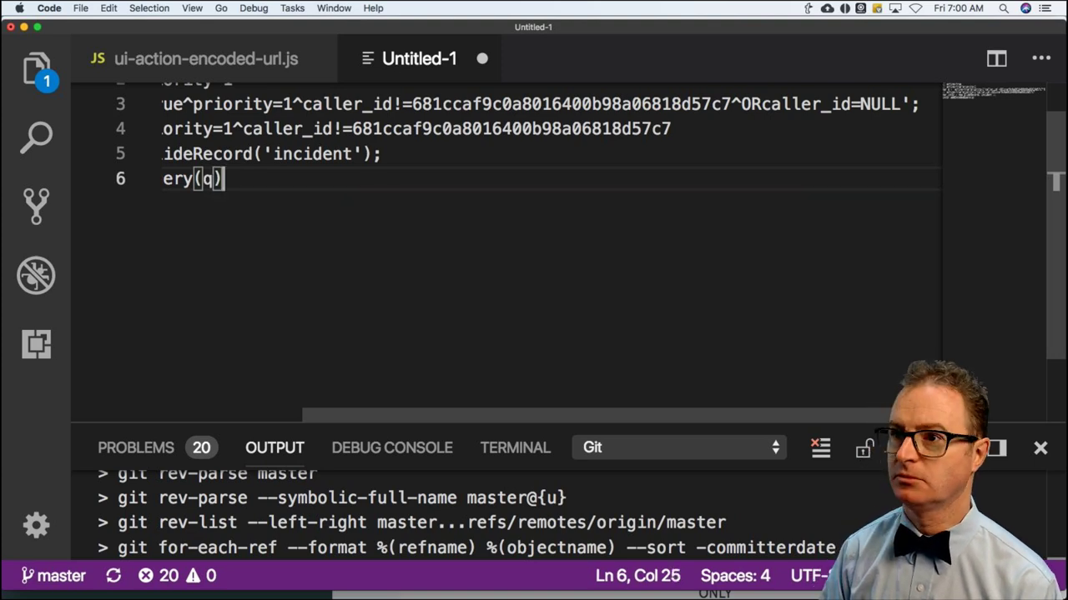
{"action": "type", "text": ";"}
{"action": "key", "text": "Return"}
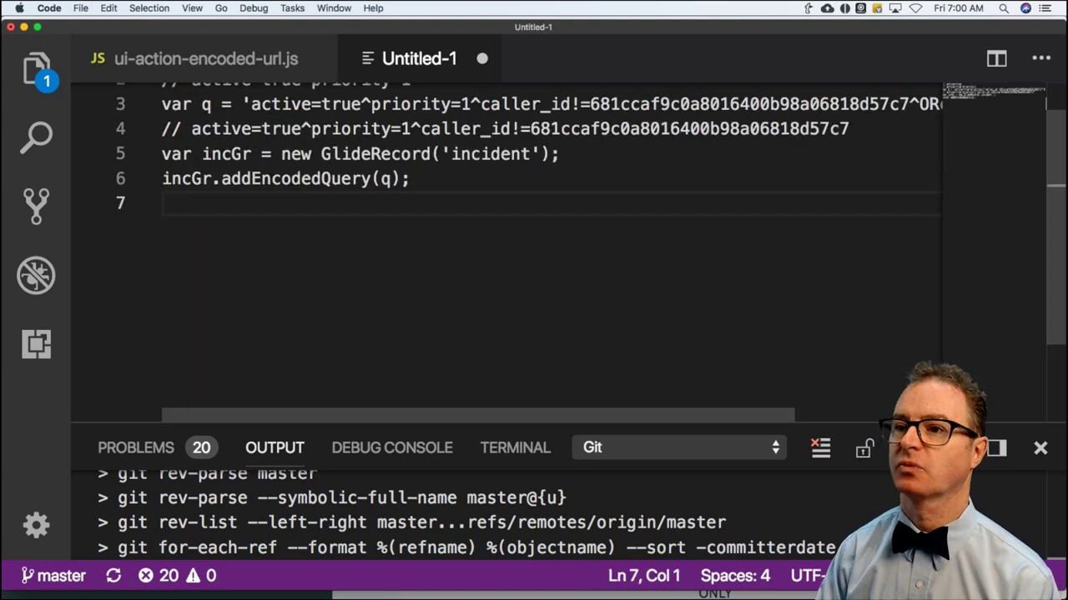
Add the statement incGr.query(); on line 7
{"action": "type", "text": "inc"}
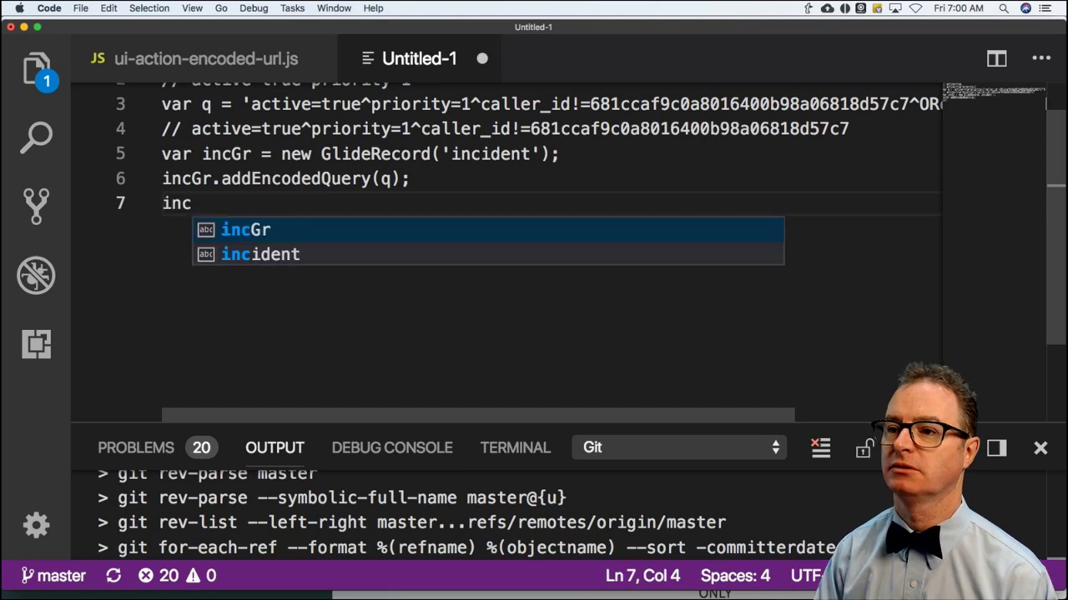
{"action": "type", "text": "Gr.query"}
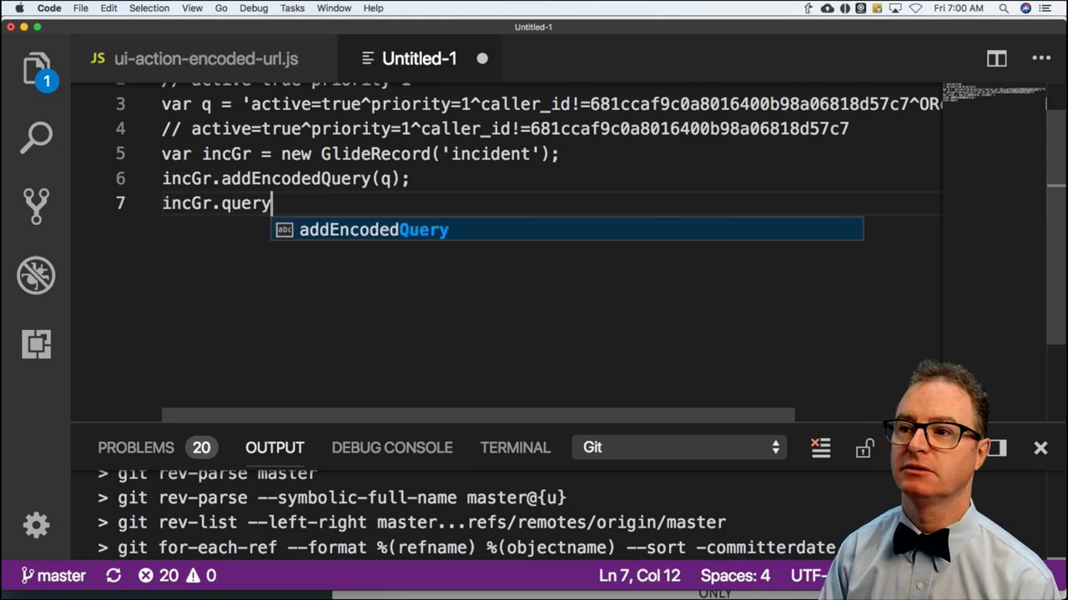
{"action": "type", "text": "();"}
{"action": "key", "text": "Return"}
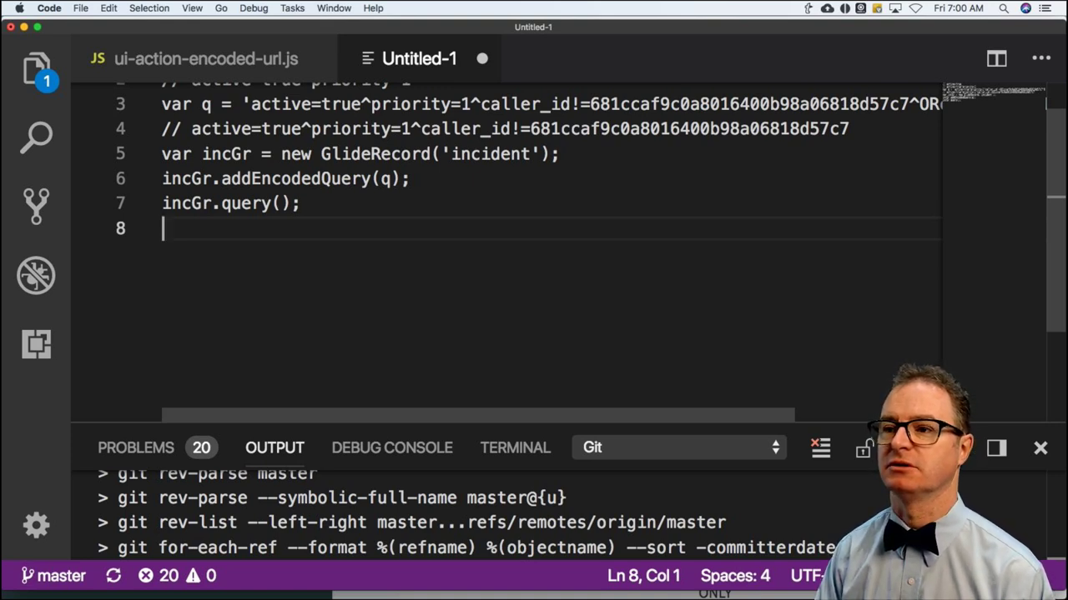
{"action": "type", "text": "incGr"}
{"action": "key", "text": "BackSpace"}
{"action": "key", "text": "BackSpace"}
{"action": "key", "text": "BackSpace"}
{"action": "key", "text": "BackSpace"}
{"action": "key", "text": "BackSpace"}
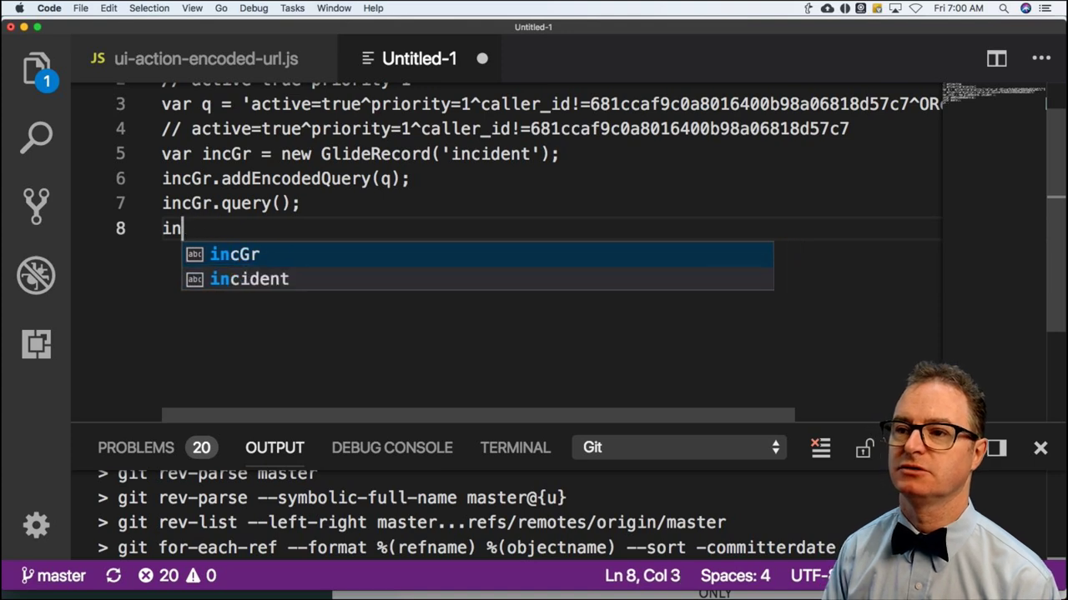
Add the statement gs.info(incGr.getRowCount()); on line 8
{"action": "type", "text": "gs.info("}
{"action": "type", "text": "incGr.get"}
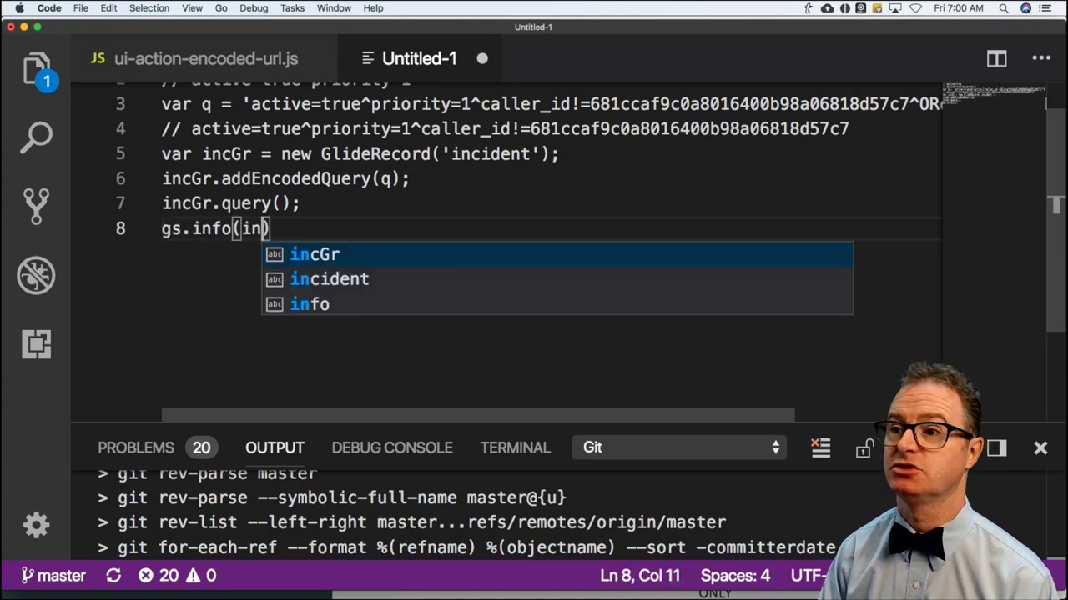
{"action": "type", "text": "RowCount()"}
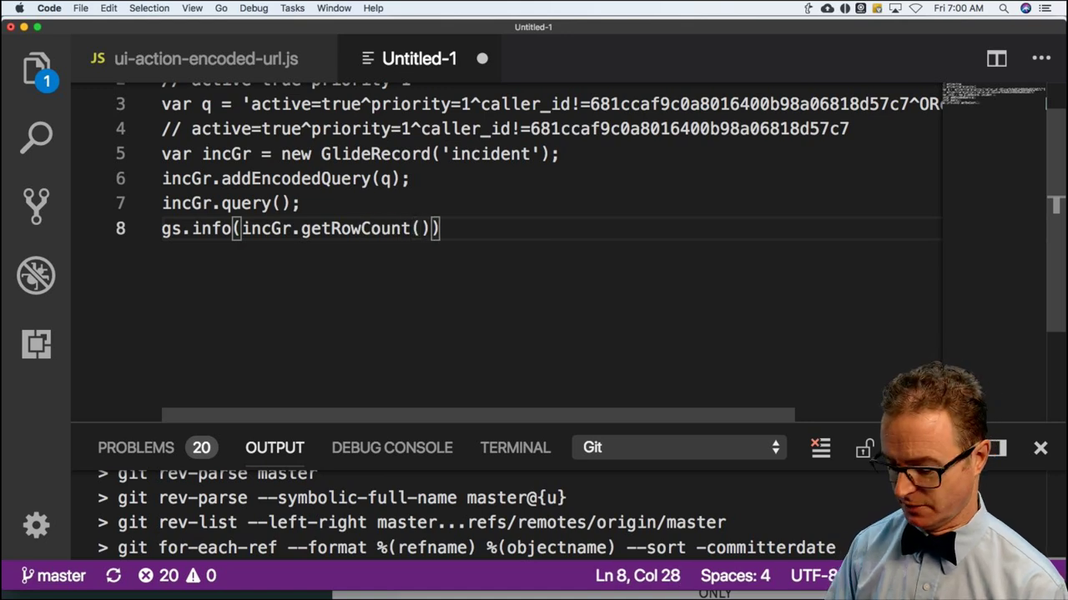
{"action": "type", "text": ");"}
Copy the entire script into the background script editor of ServiceNow in Chrome and run it in scope x_66238_cls
{"action": "key", "text": "super+a"}
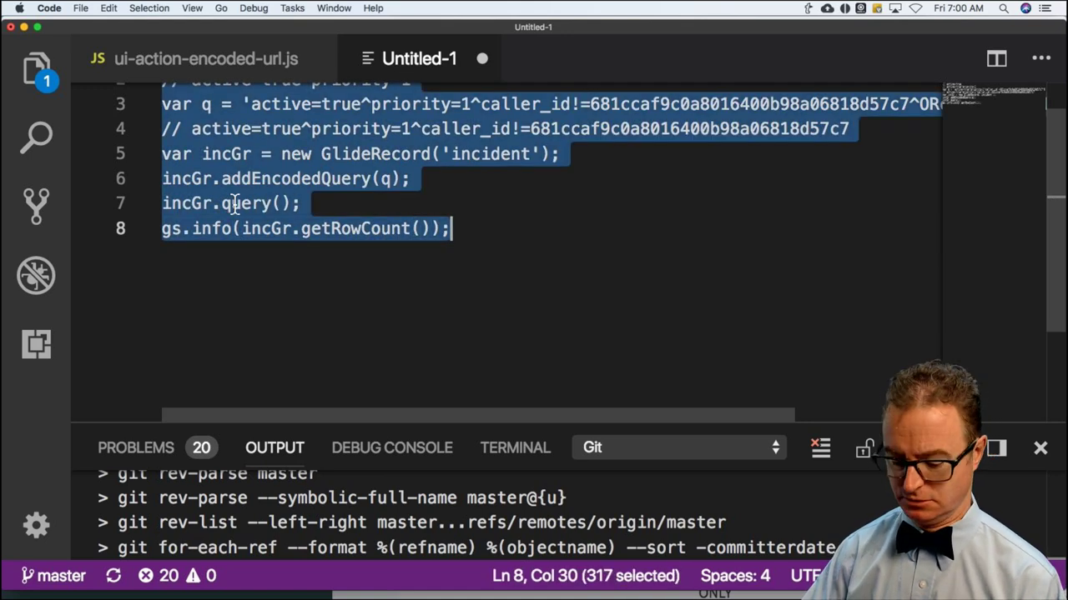
{"action": "key", "text": "super+Tab"}
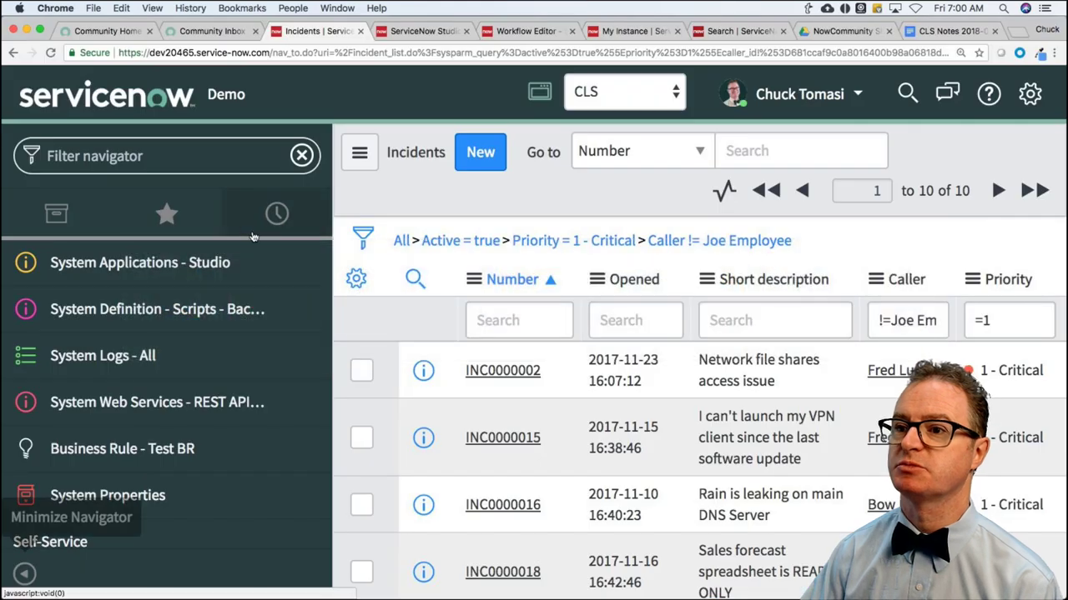
{"action": "left_click", "coordinate": [143, 308]}
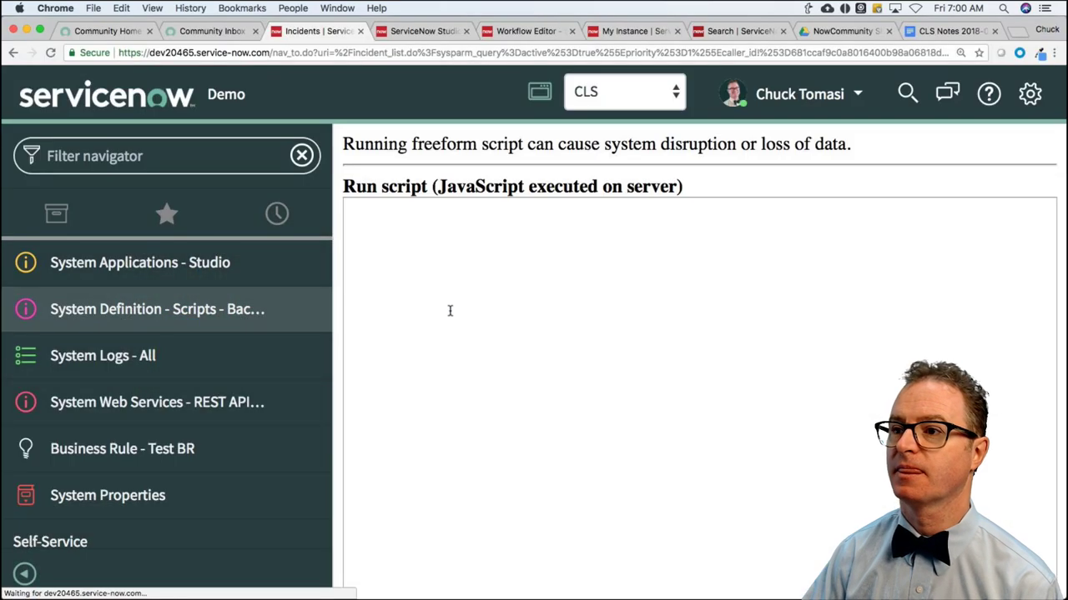
{"action": "type", "text": "// active=true // active=true^priority=1 var q = 'active=true^priority=1^caller_id!=681ccaf9c0a8016400b98a06818d57c7^ORcaller_id=NULL'; // active=true^priority=1^caller_id!=681ccaf9c0a8016400b98a06818d57c7 var incGr = new GlideRecord('incident'); incGr.addEncodedQuery(q); incGr.query(); gs.info(incGr.getRowCount());"}
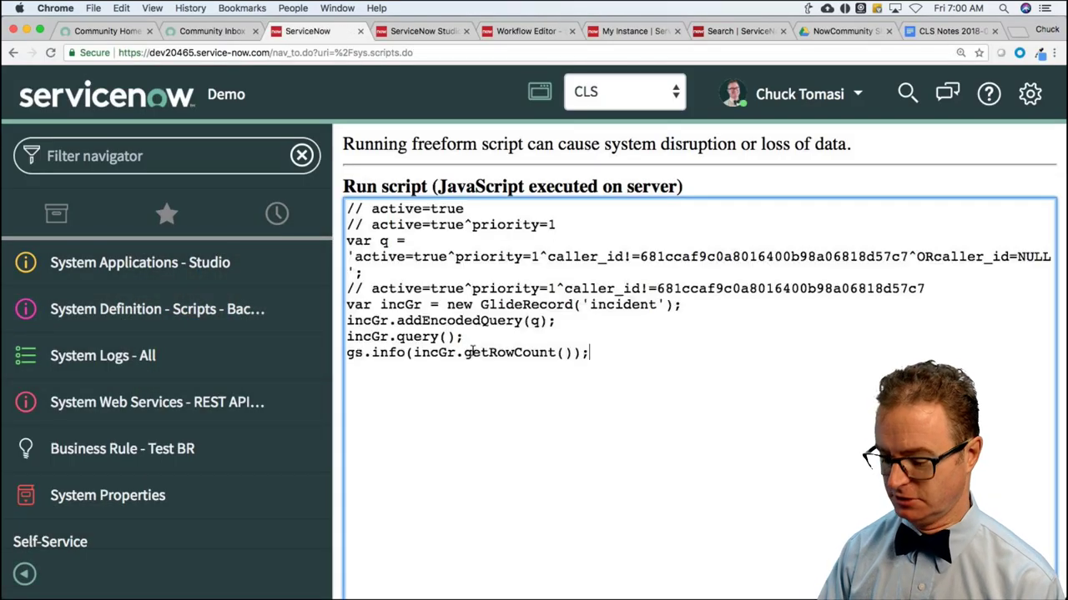
{"action": "key", "text": "super+minus"}
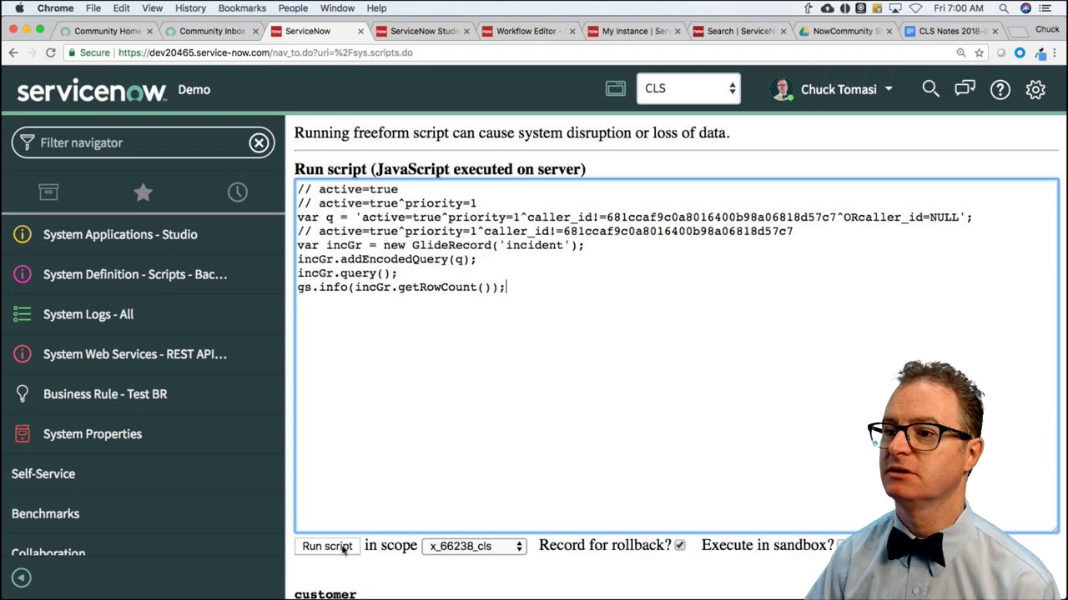
{"action": "left_click", "coordinate": [344, 549]}
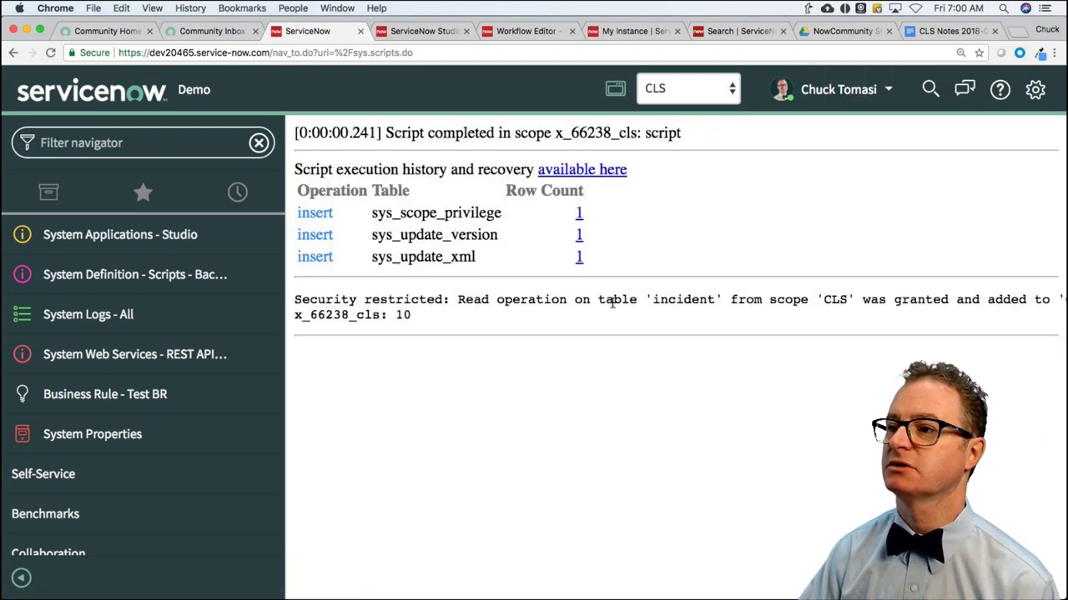
Compare the row count in the script output with the record total of the recent incident list filtered by active, priority and caller
{"action": "scroll", "coordinate": [611, 305], "scroll_direction": "right", "scroll_amount": 5}
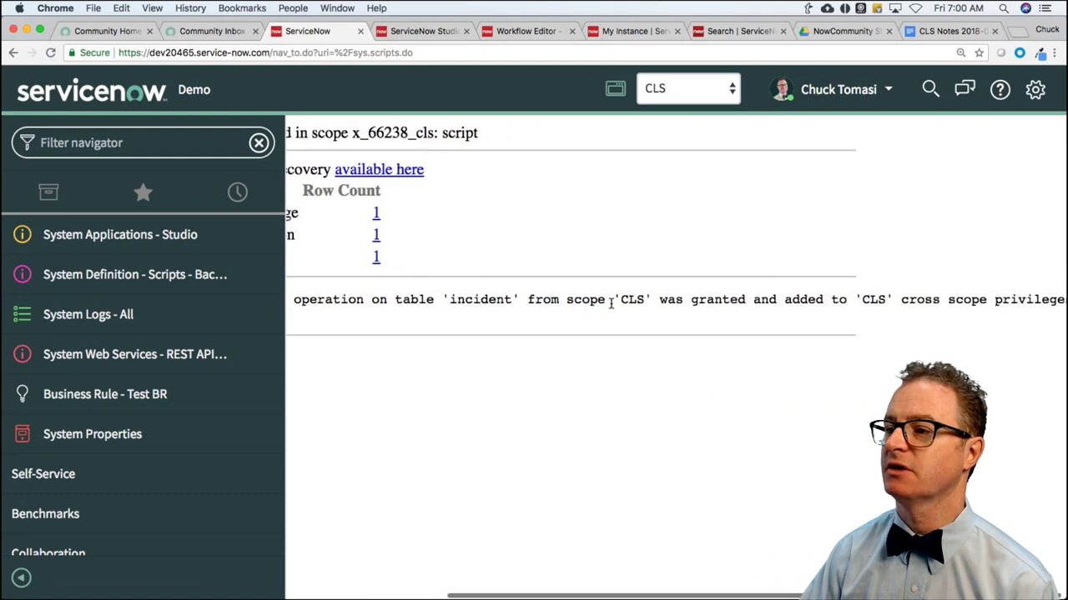
{"action": "scroll", "coordinate": [611, 305], "scroll_direction": "left", "scroll_amount": 5}
{"action": "left_click_drag", "start_coordinate": [325, 315], "coordinate": [465, 319]}
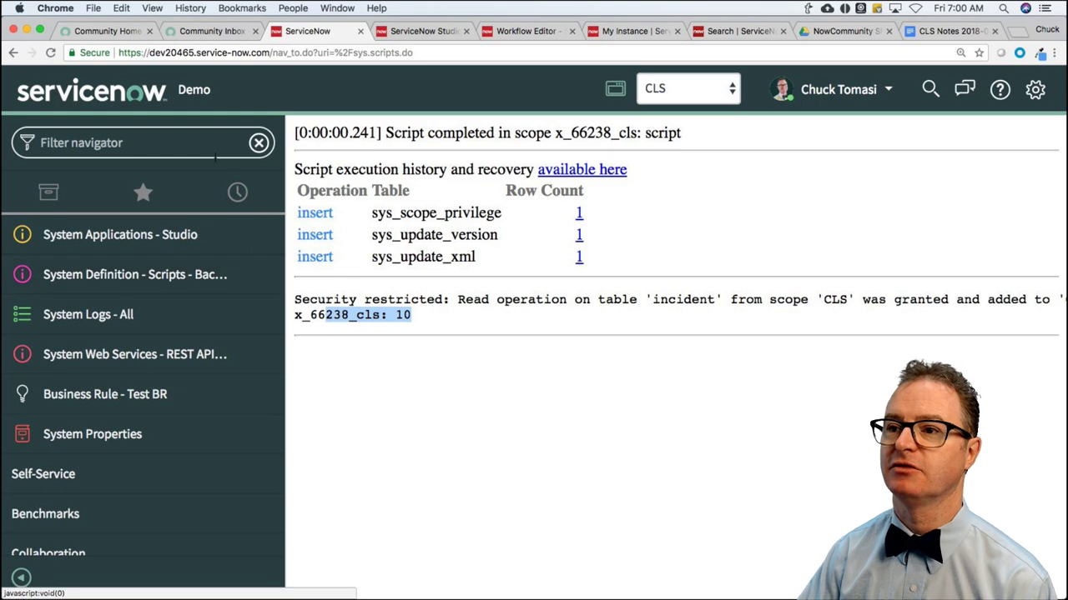
{"action": "left_click", "coordinate": [237, 191]}
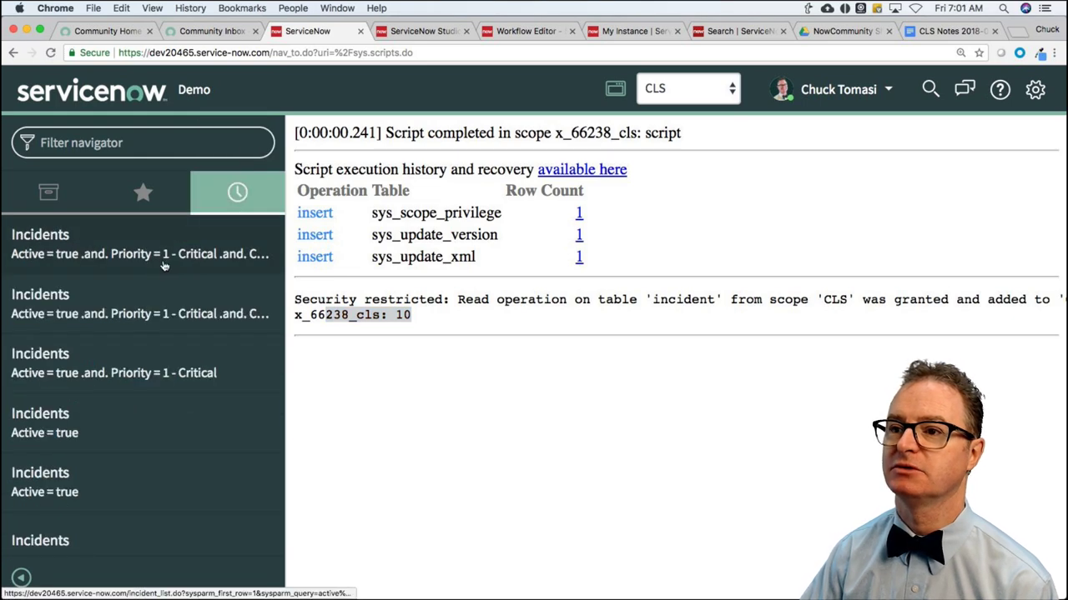
{"action": "left_click", "coordinate": [115, 259]}
{"action": "left_click", "coordinate": [119, 309]}
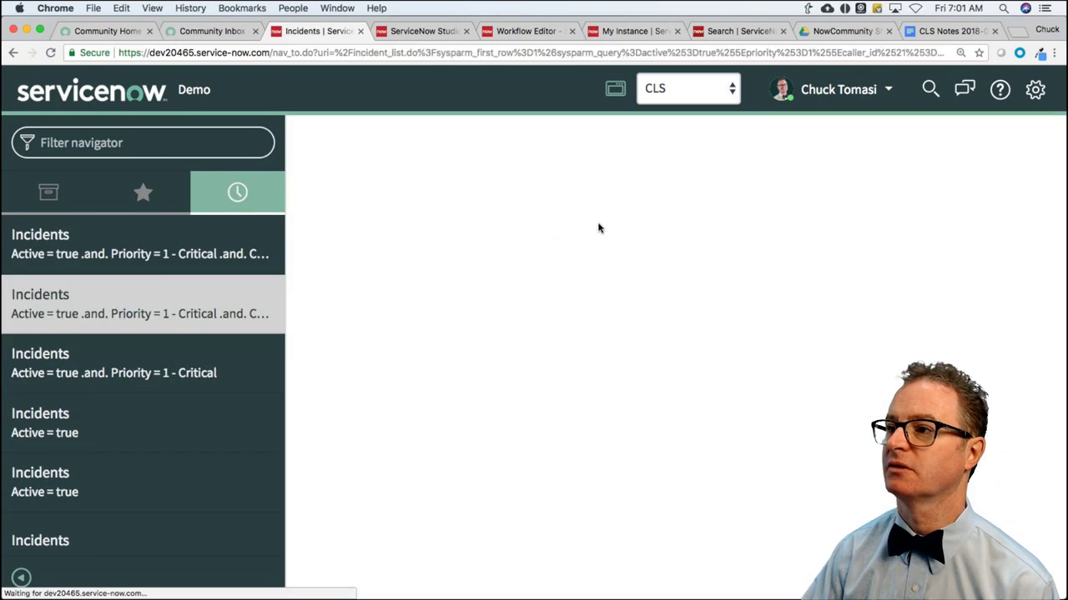
{"action": "left_click_drag", "start_coordinate": [986, 177], "coordinate": [927, 174]}
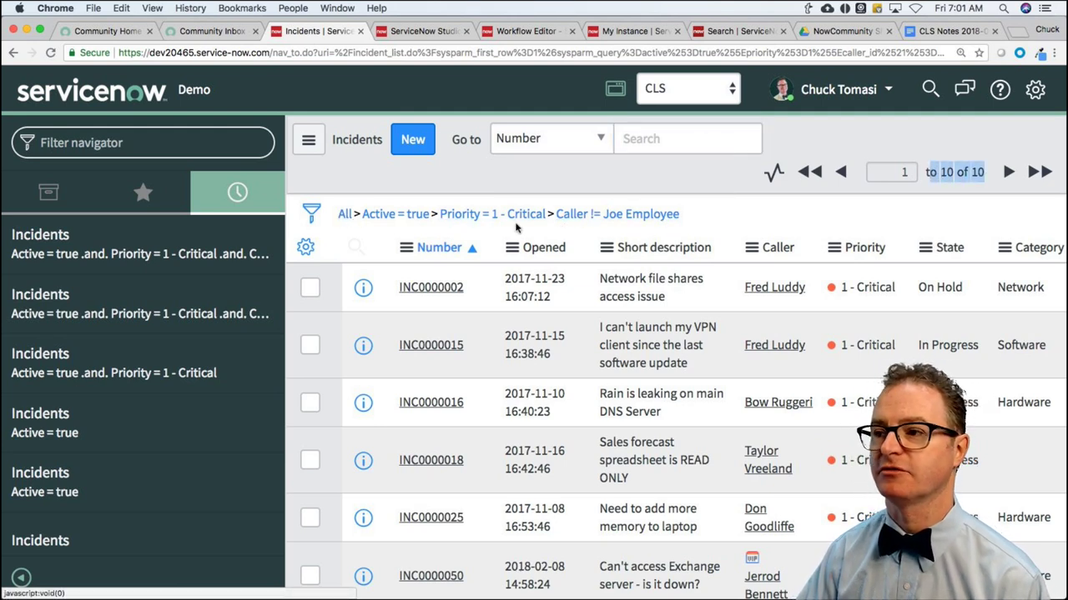
Return to the script in Visual Studio Code and examine the encoded query on line 3, including its hard-coded caller_id value
{"action": "key", "text": "super+Tab"}
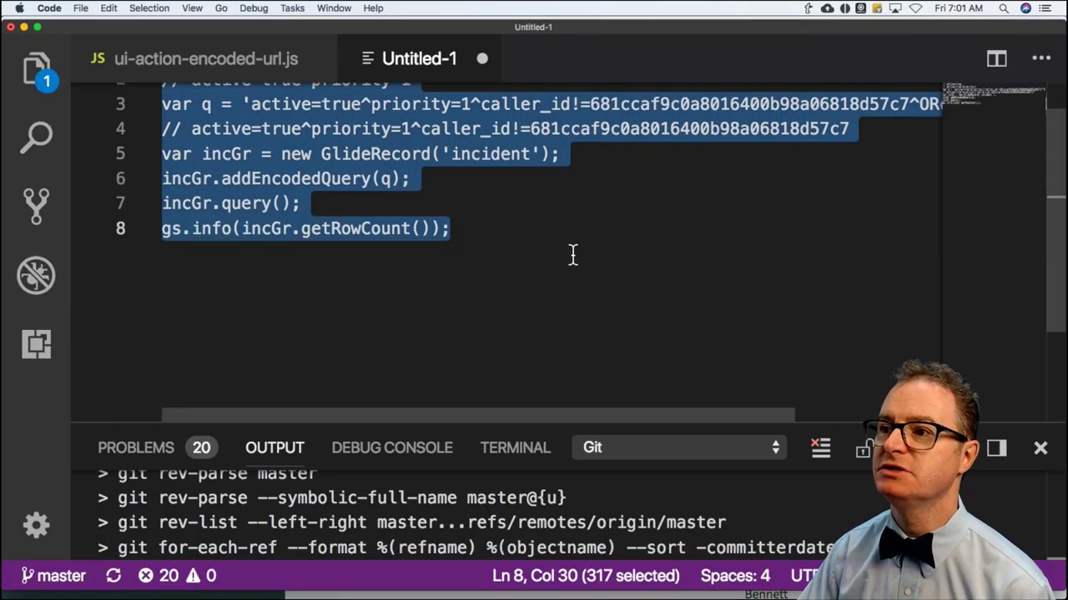
{"action": "left_click", "coordinate": [529, 155]}
{"action": "scroll", "coordinate": [230, 141], "scroll_direction": "up", "scroll_amount": 1}
{"action": "scroll", "coordinate": [231, 142], "scroll_direction": "up", "scroll_amount": 1}
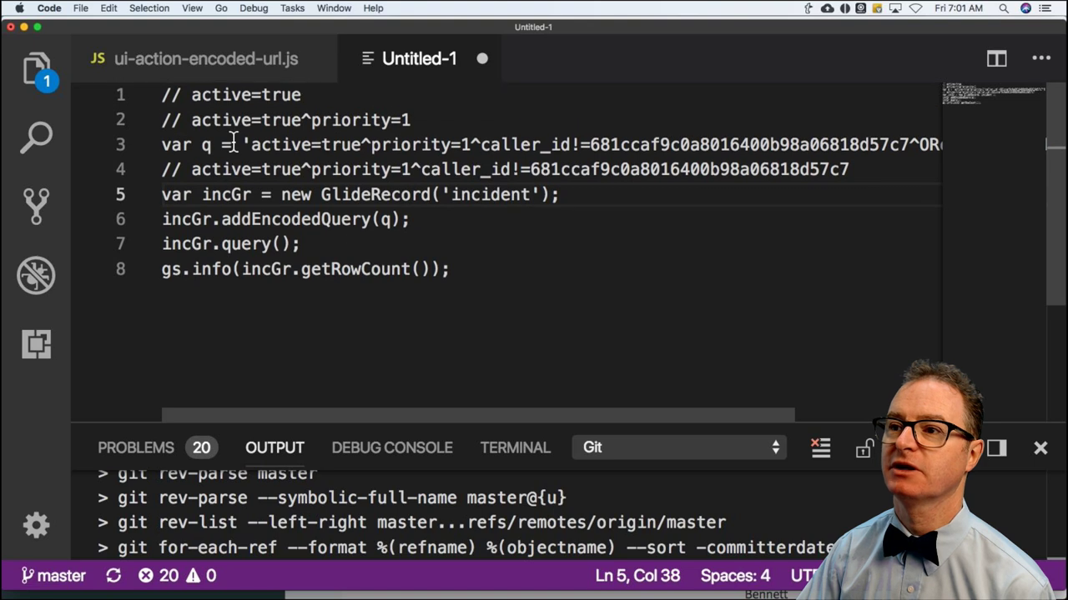
{"action": "left_click_drag", "start_coordinate": [252, 143], "coordinate": [817, 143]}
{"action": "left_click", "coordinate": [818, 143]}
{"action": "scroll", "coordinate": [750, 150], "scroll_direction": "left", "scroll_amount": 5}
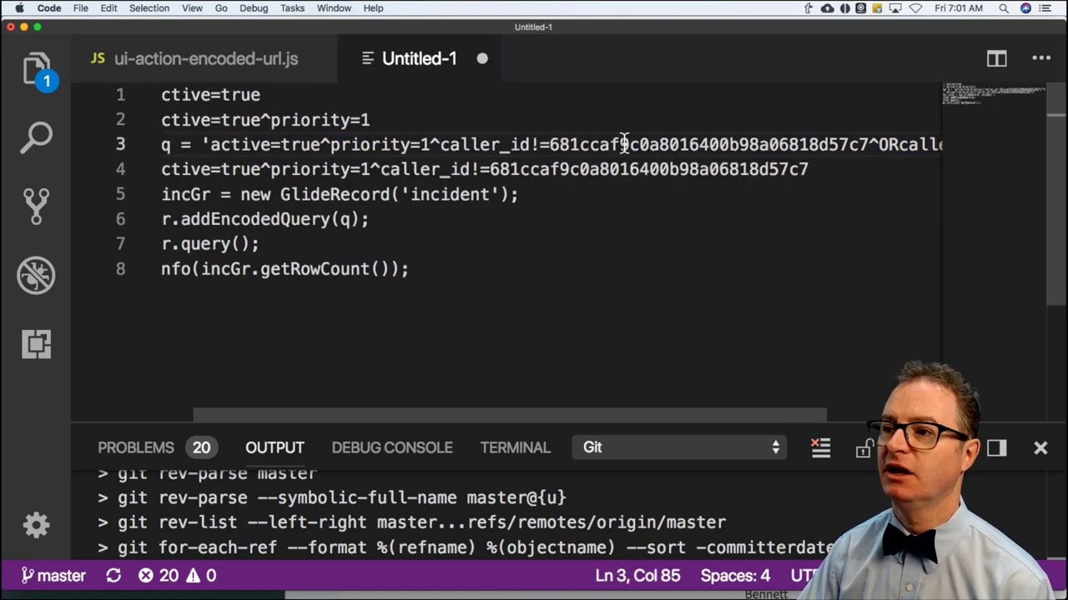
{"action": "left_click", "coordinate": [465, 125]}
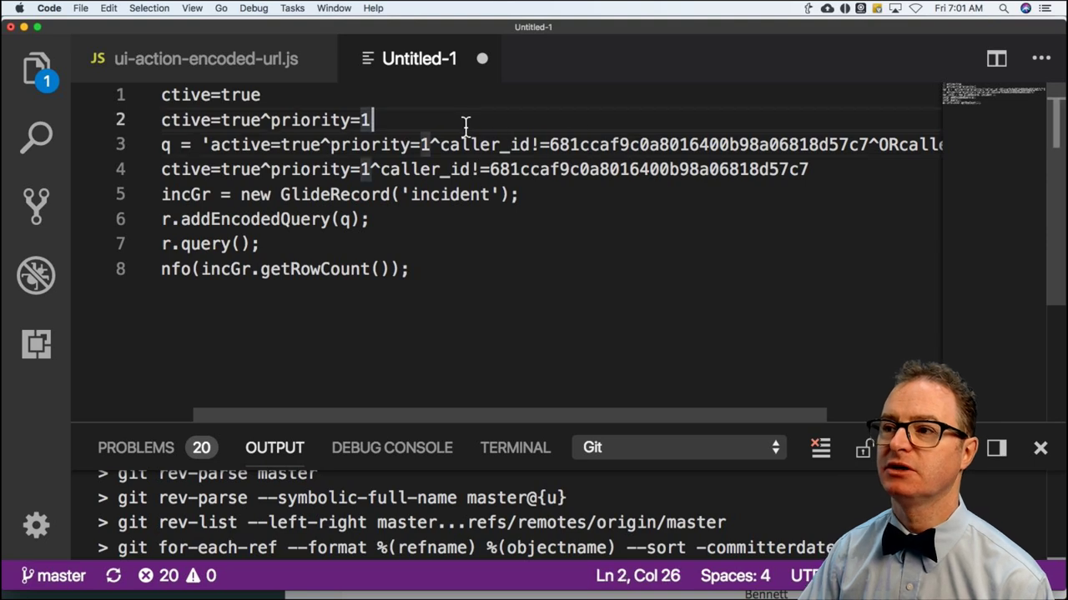
{"action": "double_click", "coordinate": [602, 146]}
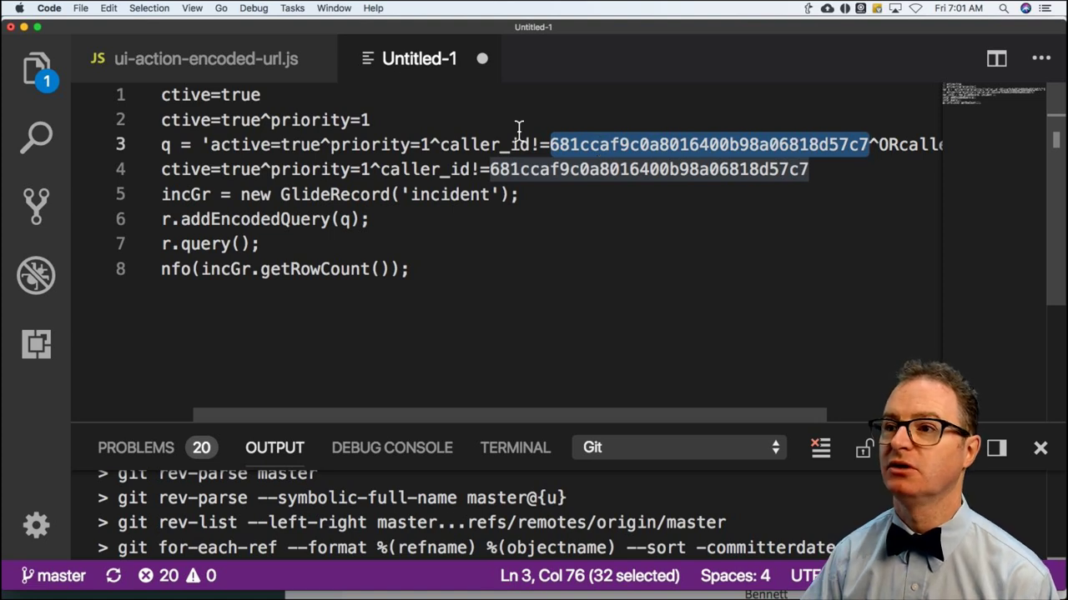
Insert the statement var usrID = gs.getUserID(); on a new line above the var q declaration
{"action": "left_click", "coordinate": [417, 119]}
{"action": "key", "text": "Return"}
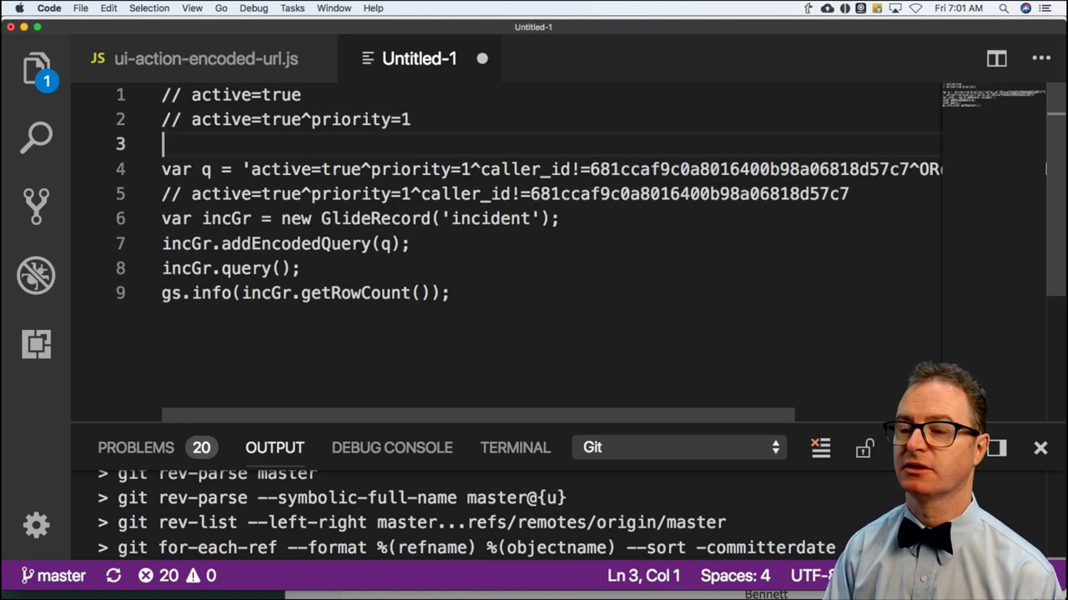
{"action": "type", "text": "var usr"}
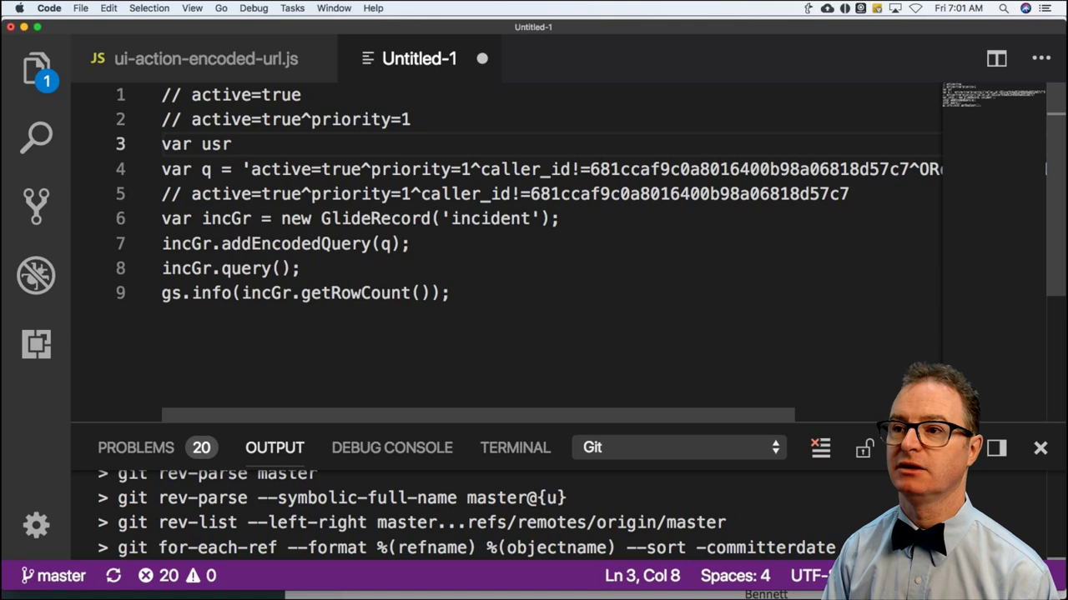
{"action": "type", "text": "ID = gs.get"}
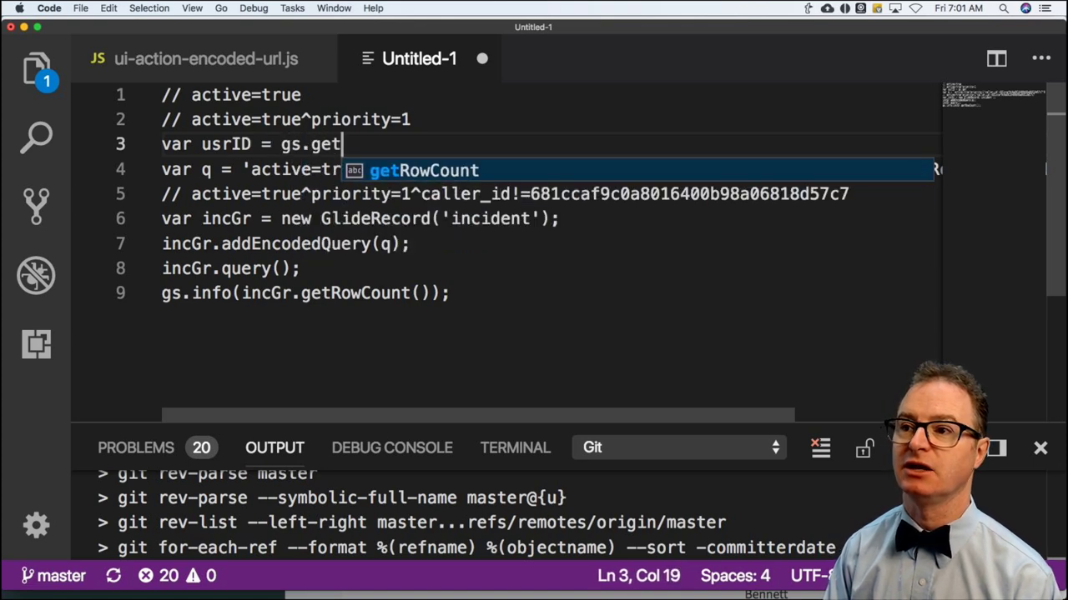
{"action": "type", "text": "UserID();"}
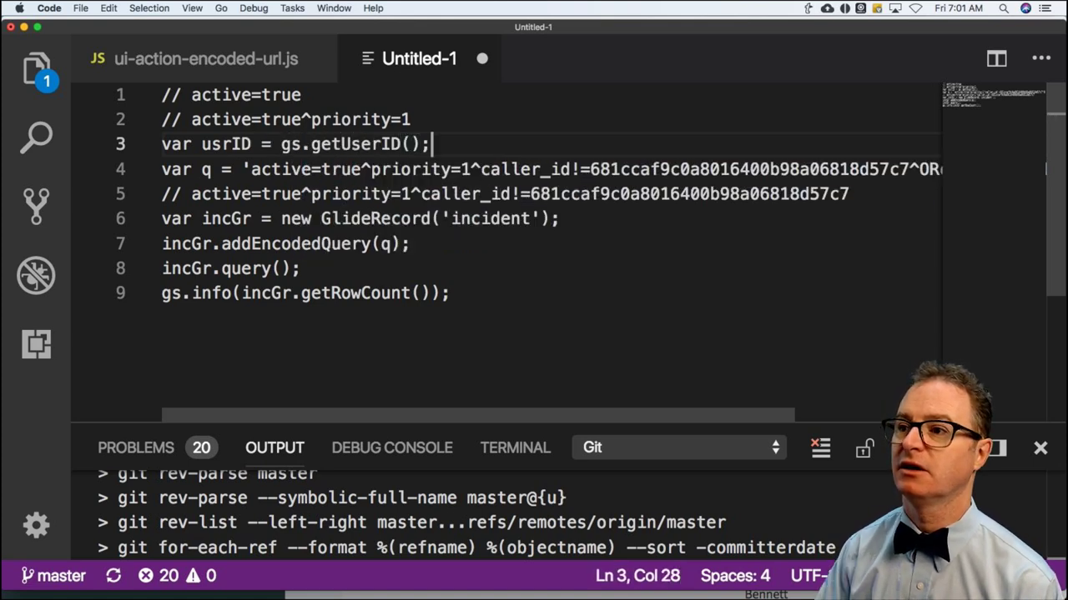
Delete the hard-coded caller_id value from the query string assigned to q on line 4
{"action": "left_click", "coordinate": [590, 169]}
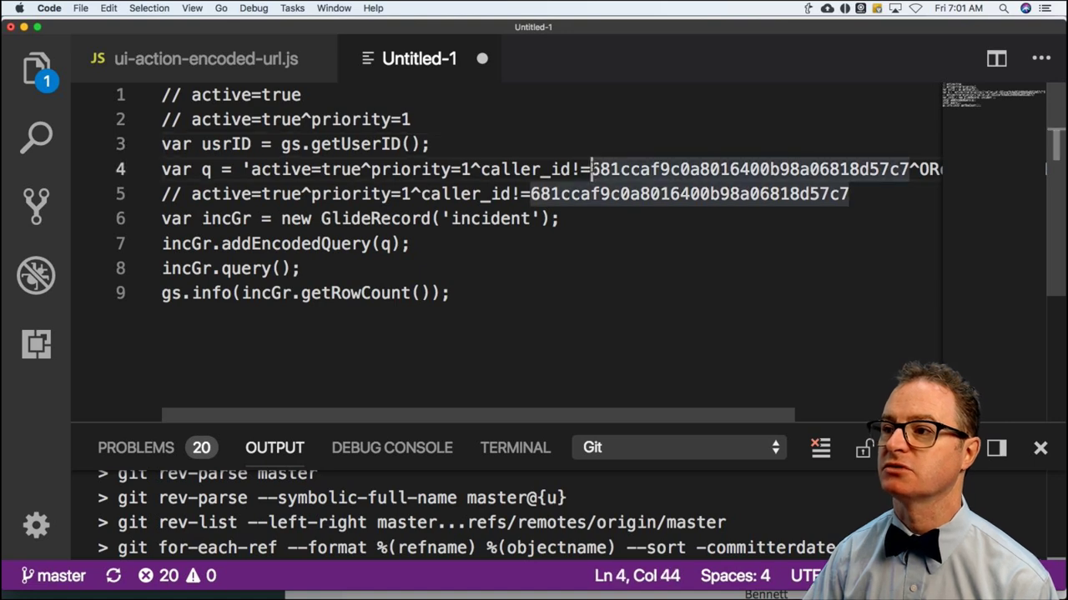
{"action": "left_click", "coordinate": [902, 169], "text": "shift"}
{"action": "key", "text": "shift+Right"}
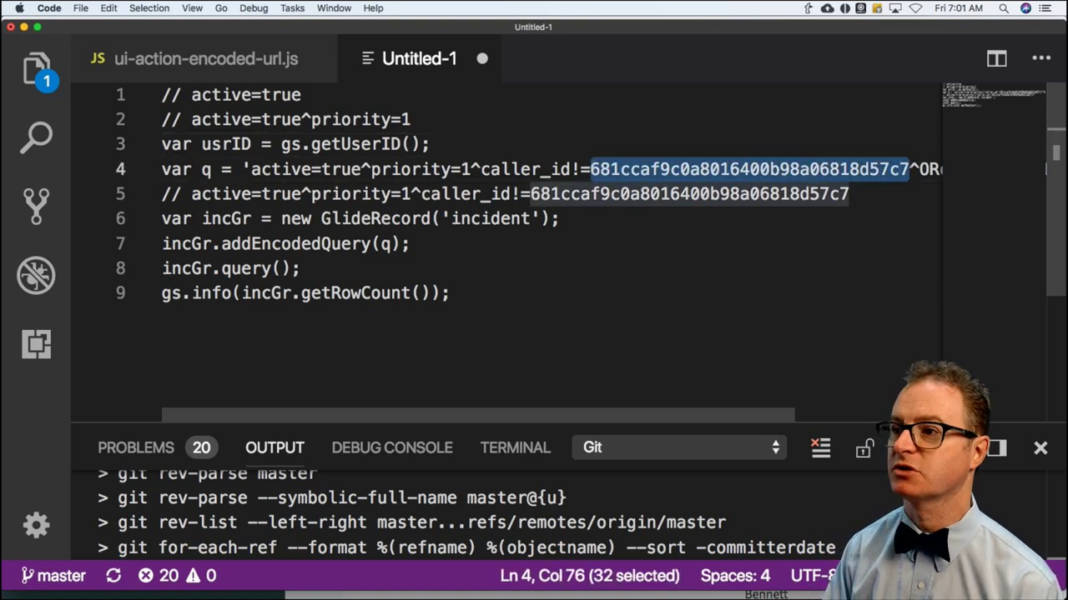
{"action": "key", "text": "BackSpace"}
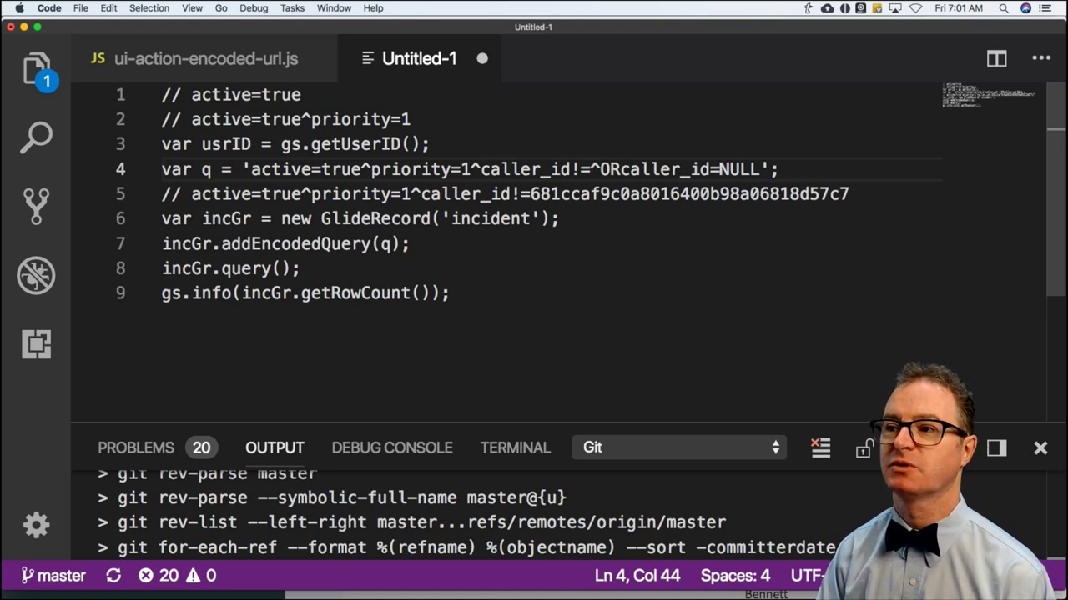
Try javascript:gs.getUserID() as the caller_id value in the query string on line 4, and remove it again
{"action": "type", "text": "ja"}
{"action": "type", "text": "vascr"}
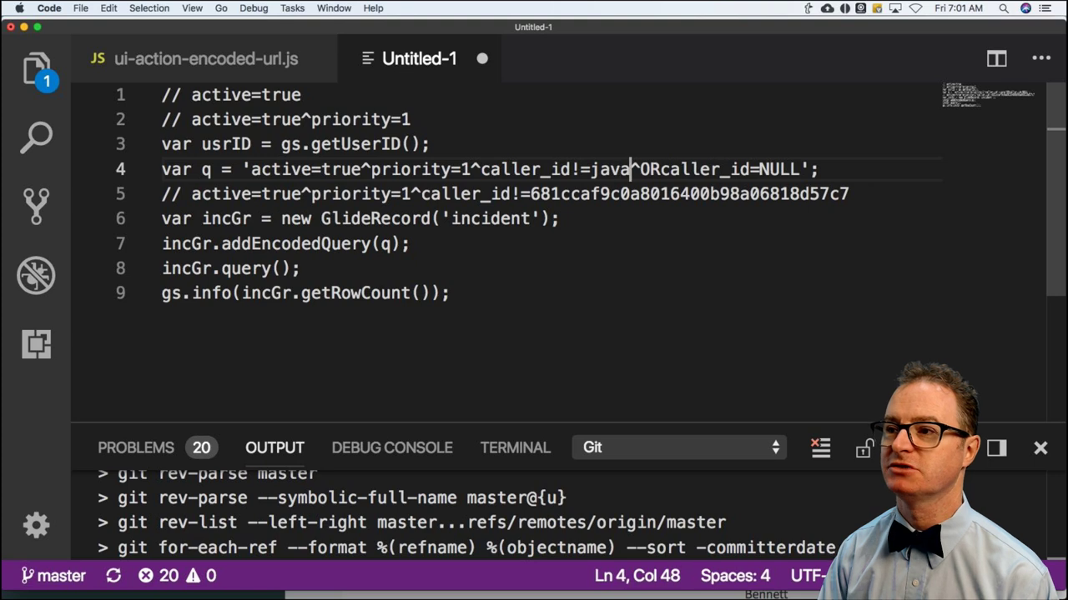
{"action": "key", "text": "BackSpace"}
{"action": "key", "text": "BackSpace"}
{"action": "key", "text": "BackSpace"}
{"action": "type", "text": "c"}
{"action": "key", "text": "BackSpace"}
{"action": "type", "text": "script:g"}
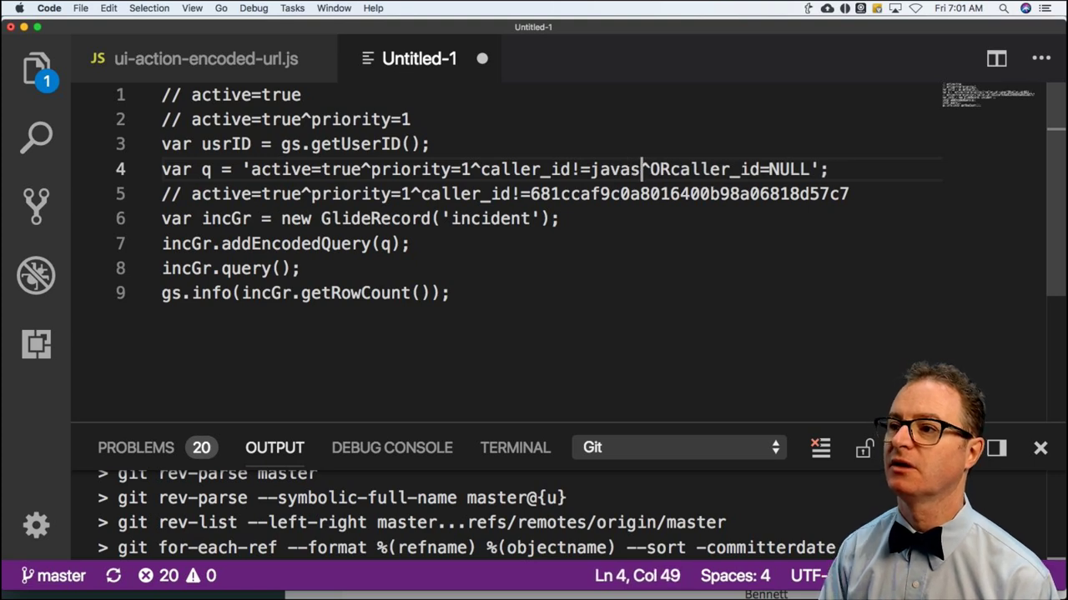
{"action": "type", "text": "s.getUser"}
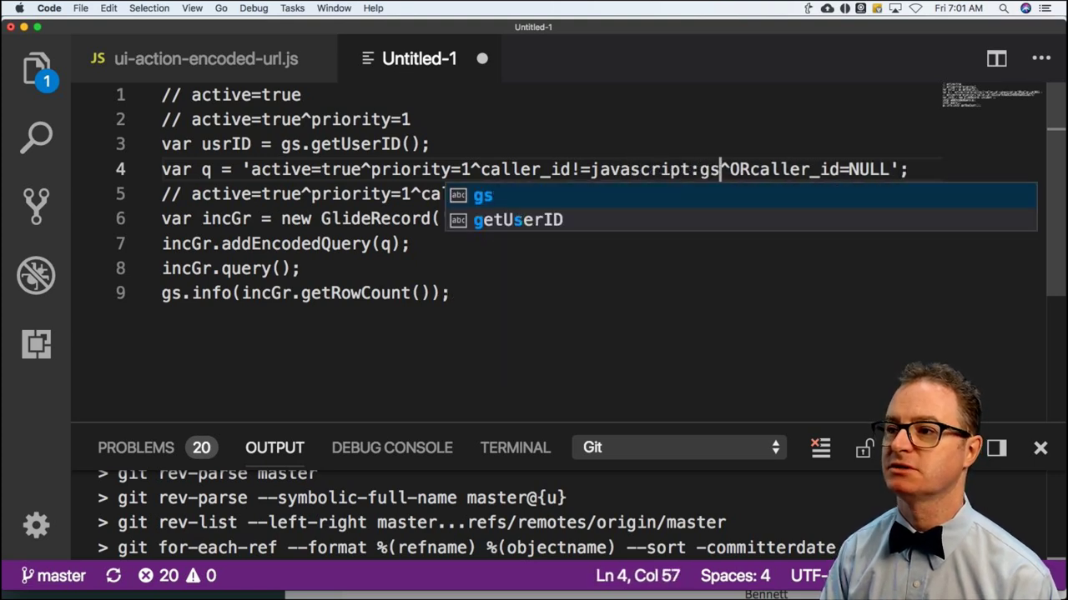
{"action": "key", "text": "Tab"}
{"action": "type", "text": "()"}
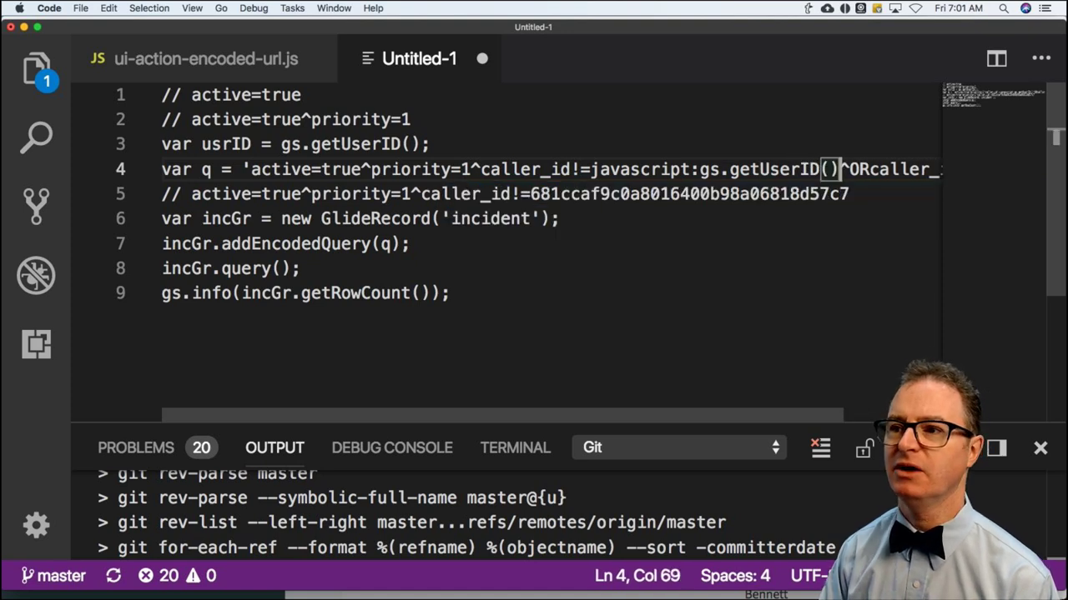
{"action": "left_click", "coordinate": [590, 169], "text": "shift"}
{"action": "key", "text": "BackSpace"}
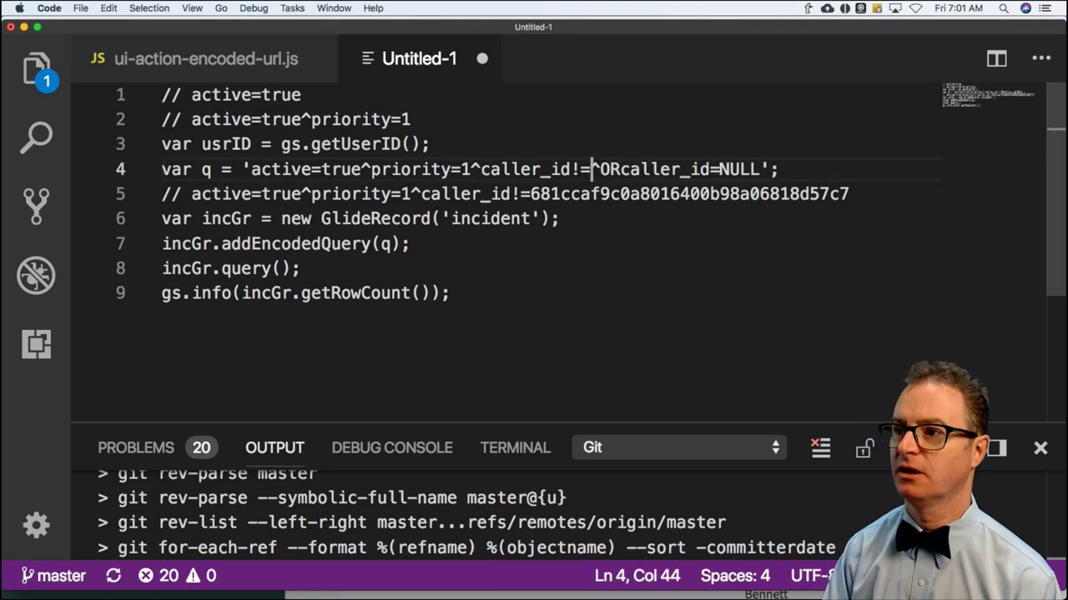
Split the line 4 query string after caller_id!= and concatenate usrID before the ^ORcaller_id=NULL part
{"action": "type", "text": ";"}
{"action": "key", "text": "BackSpace"}
{"action": "type", "text": "' "}
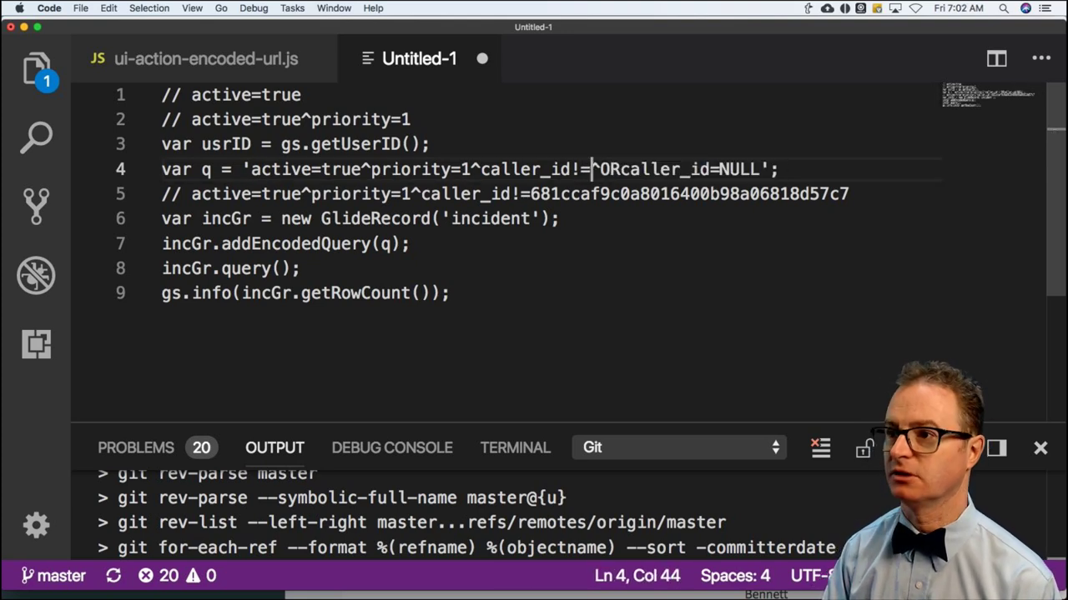
{"action": "type", "text": "+ usrID + "}
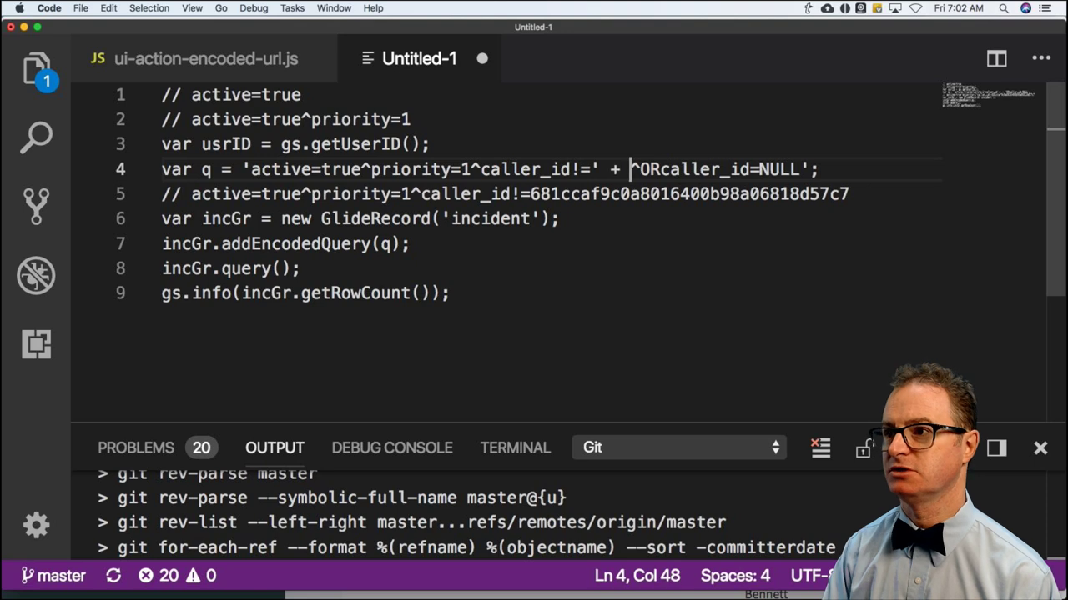
{"action": "type", "text": "'"}
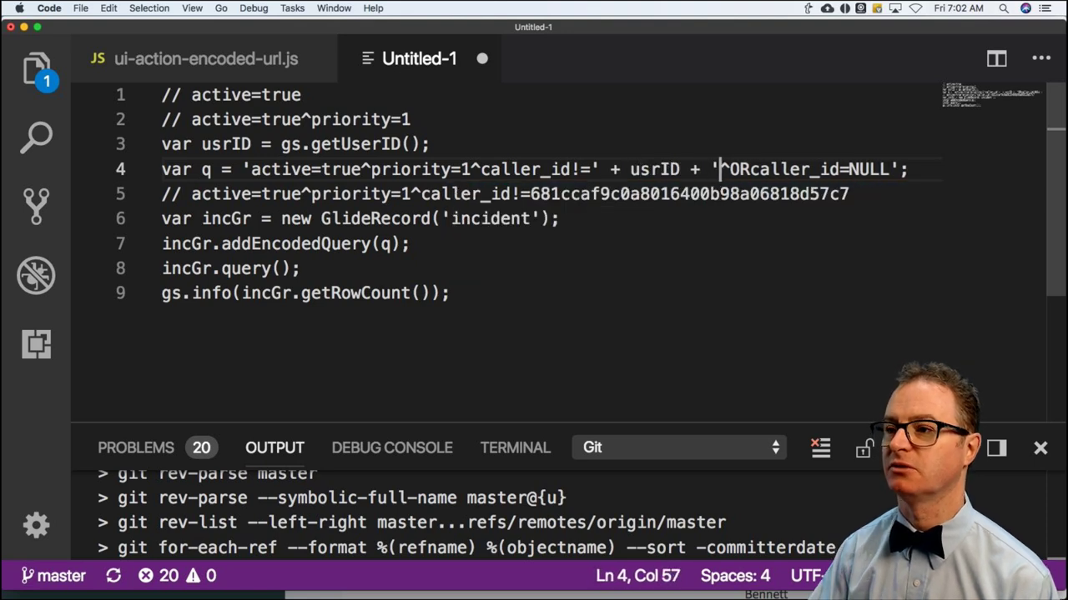
{"action": "triple_click", "coordinate": [588, 170]}
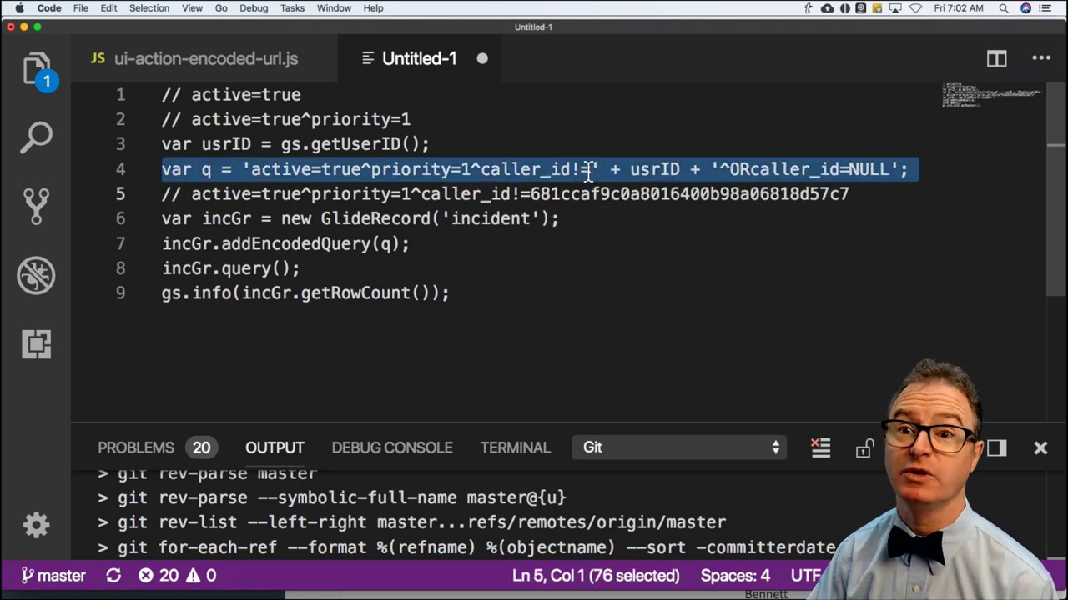
Copy the entire script from the code editor, switch to Chrome, and run it in ServiceNow's Scripts - Background page
{"action": "left_click", "coordinate": [433, 142]}
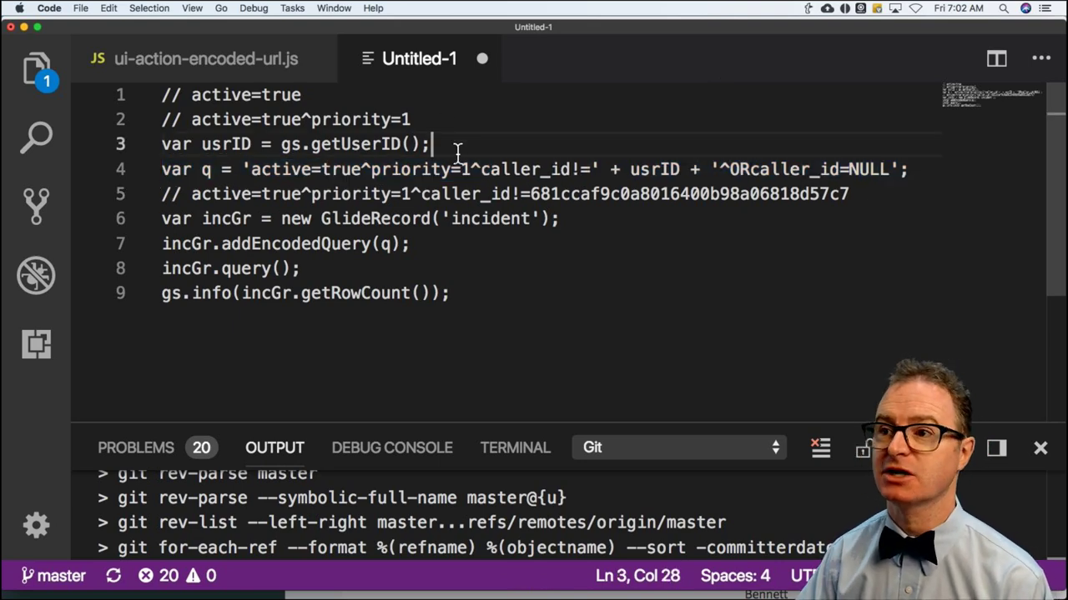
{"action": "key", "text": "super+a"}
{"action": "key", "text": "super+c"}
{"action": "key", "text": "super+Tab"}
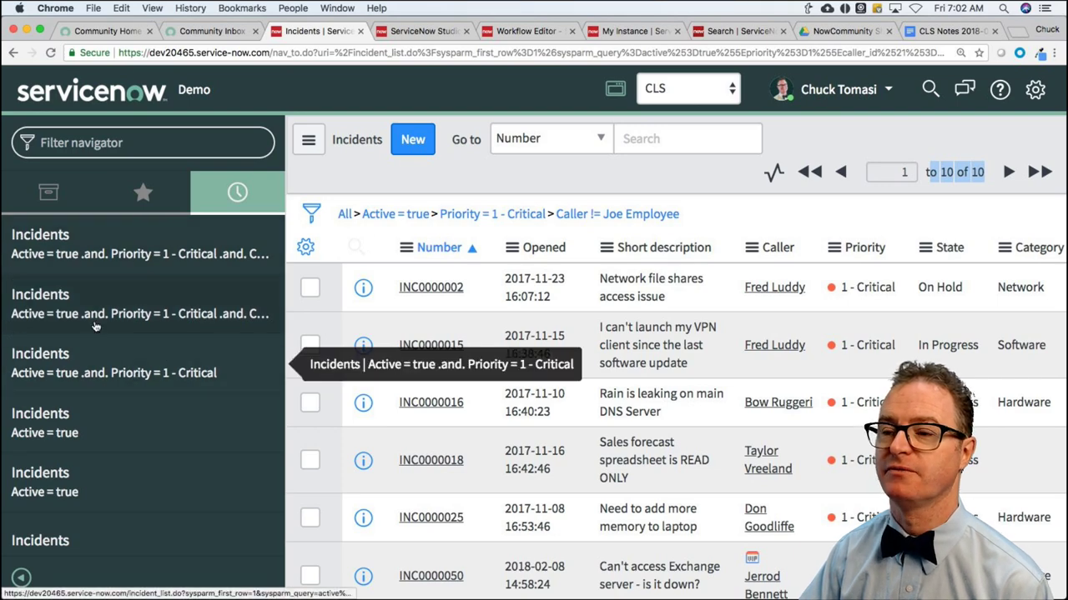
{"action": "left_click", "coordinate": [143, 194]}
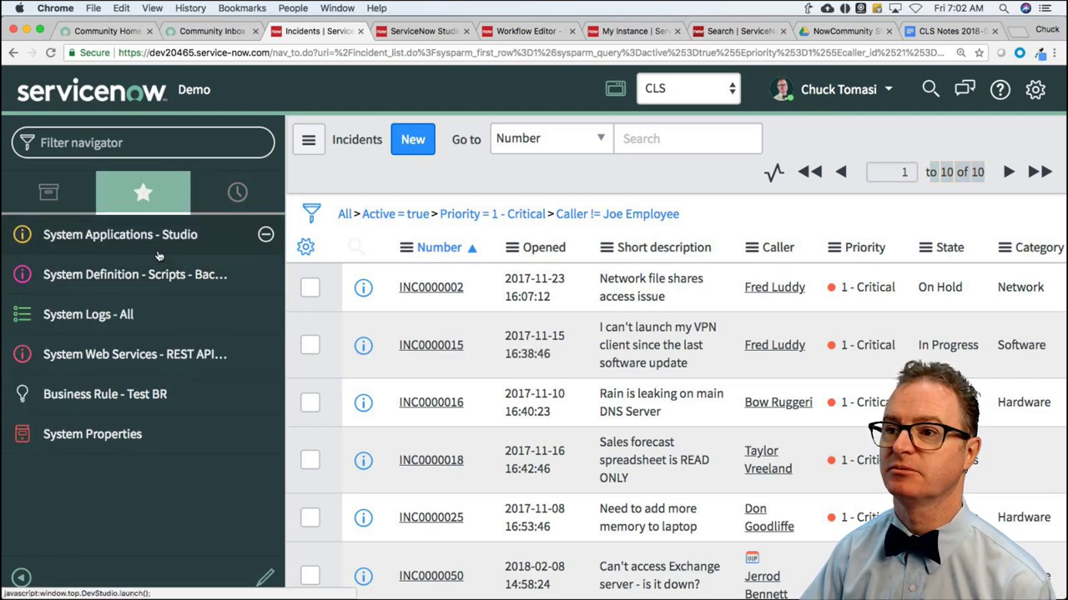
{"action": "left_click", "coordinate": [148, 275]}
{"action": "key", "text": "super+v"}
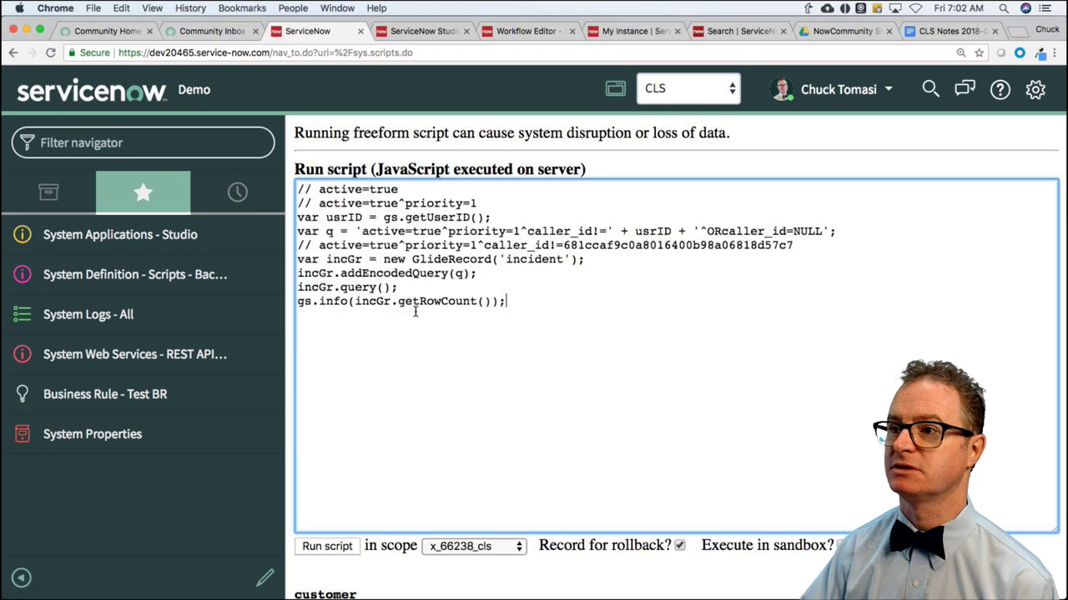
{"action": "left_click", "coordinate": [327, 546]}
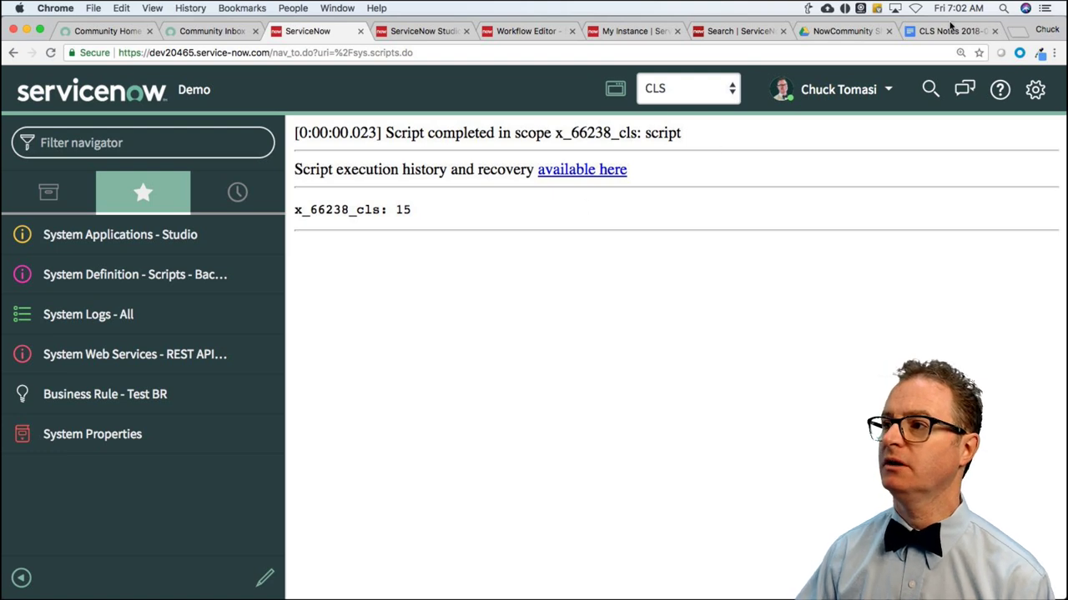
Find the ServiceNow Utils extension in Chrome's extension manager by searching for serviceno, and enable it
{"action": "left_click", "coordinate": [1055, 54]}
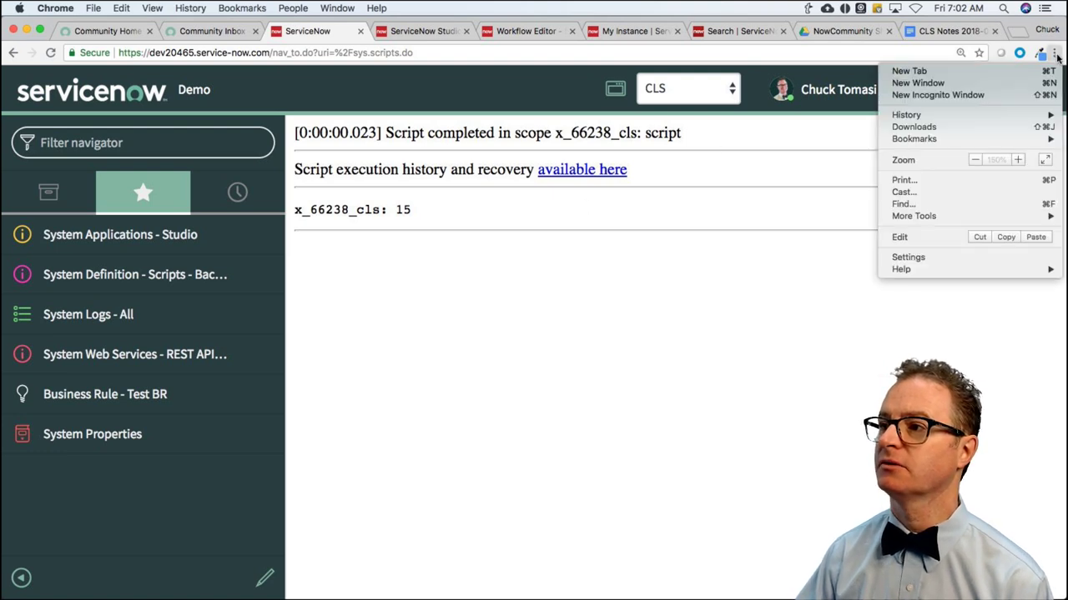
{"action": "mouse_move", "coordinate": [927, 219]}
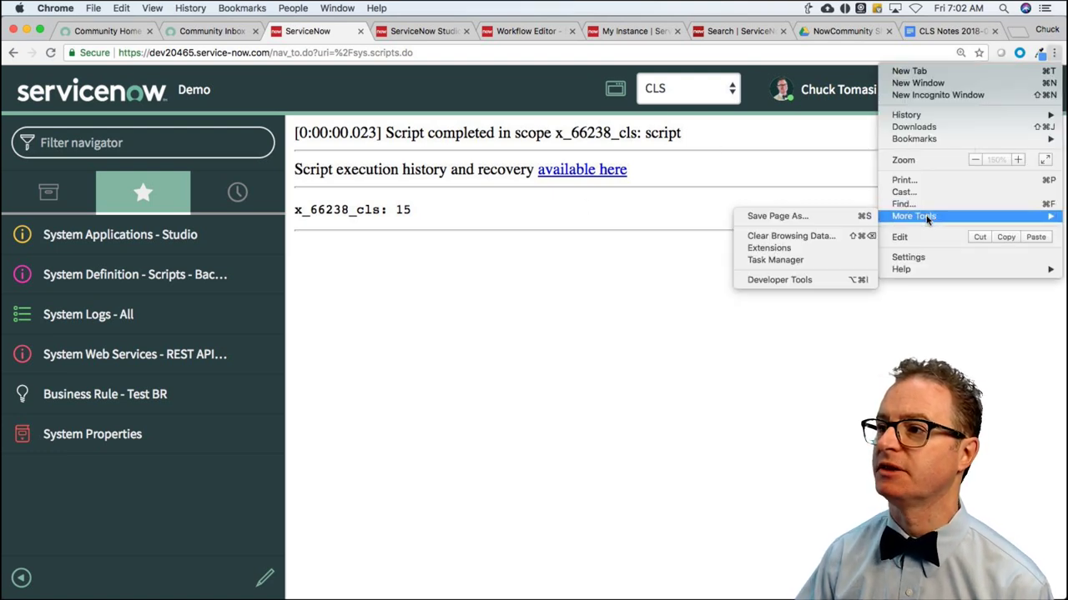
{"action": "left_click", "coordinate": [759, 248]}
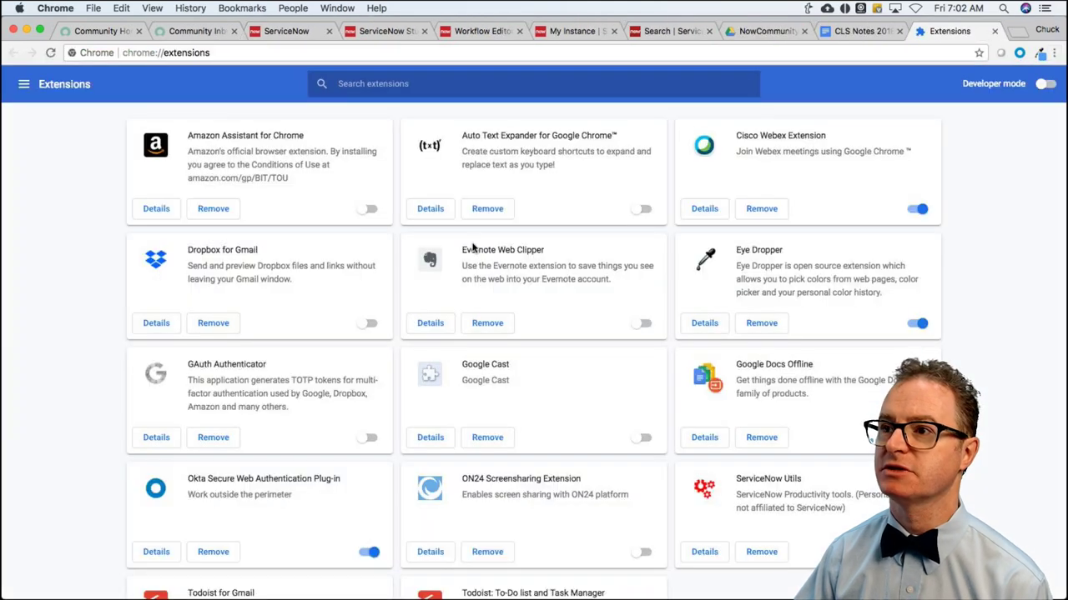
{"action": "type", "text": "serviceno"}
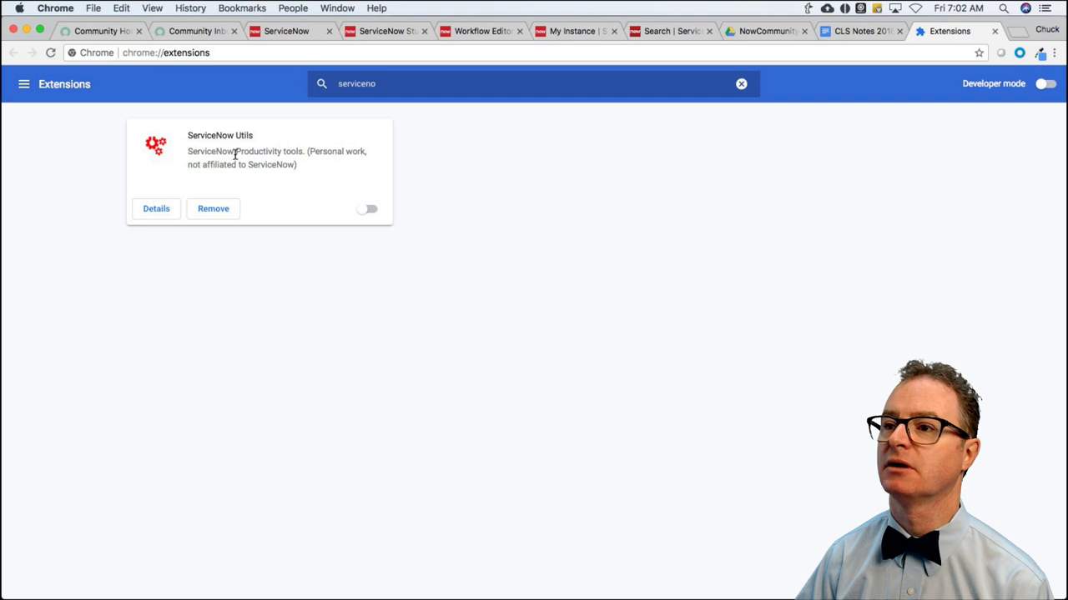
{"action": "left_click", "coordinate": [370, 210]}
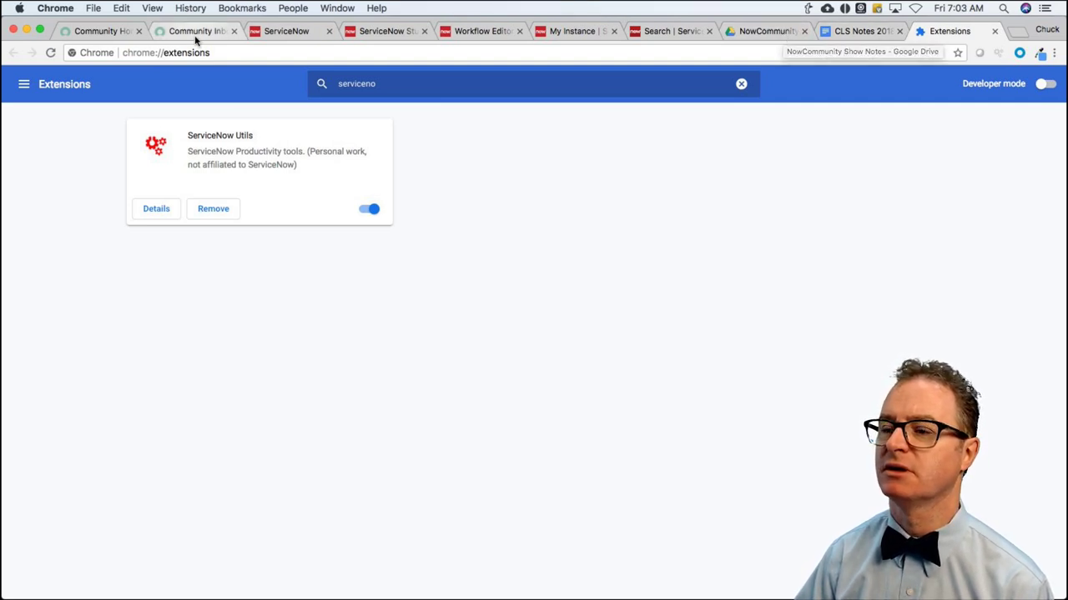
Open the System Logs - All list in ServiceNow and inspect the encoded query behind its Created on Today filter
{"action": "left_click", "coordinate": [272, 37]}
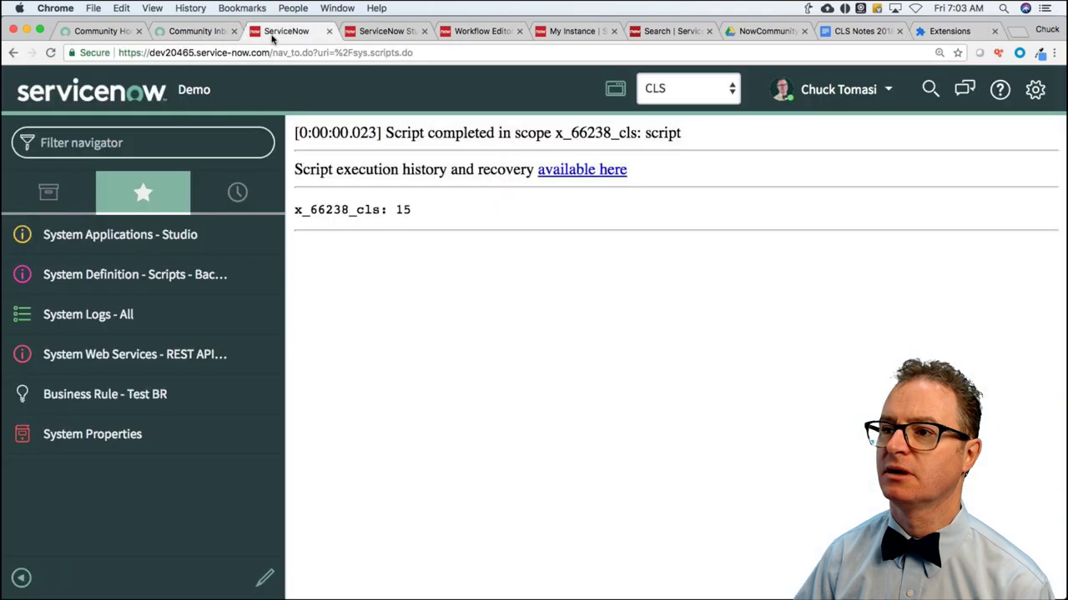
{"action": "left_click", "coordinate": [106, 324]}
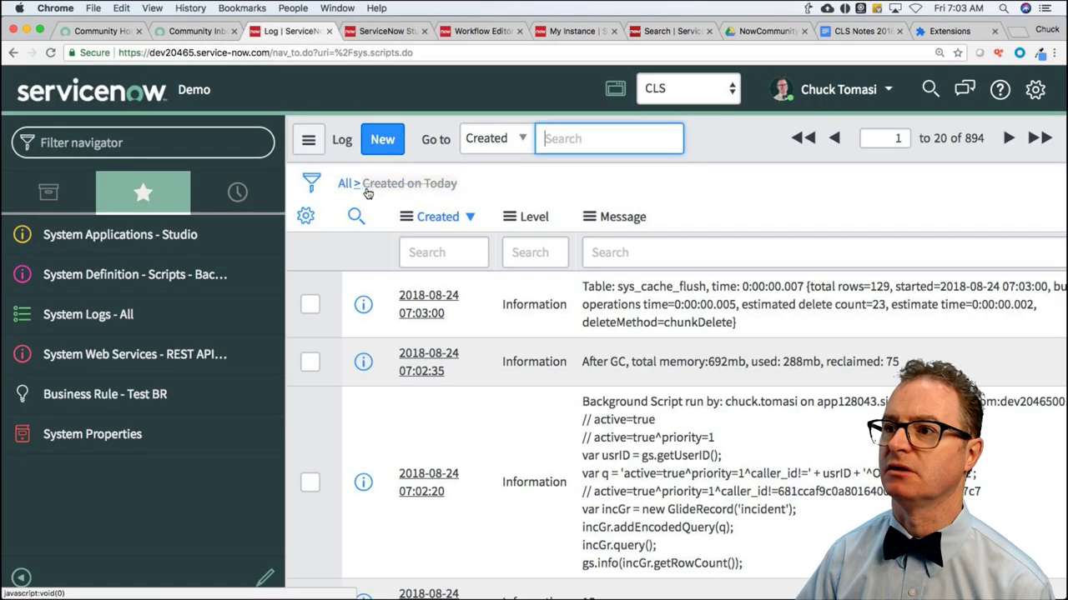
{"action": "right_click", "coordinate": [409, 187]}
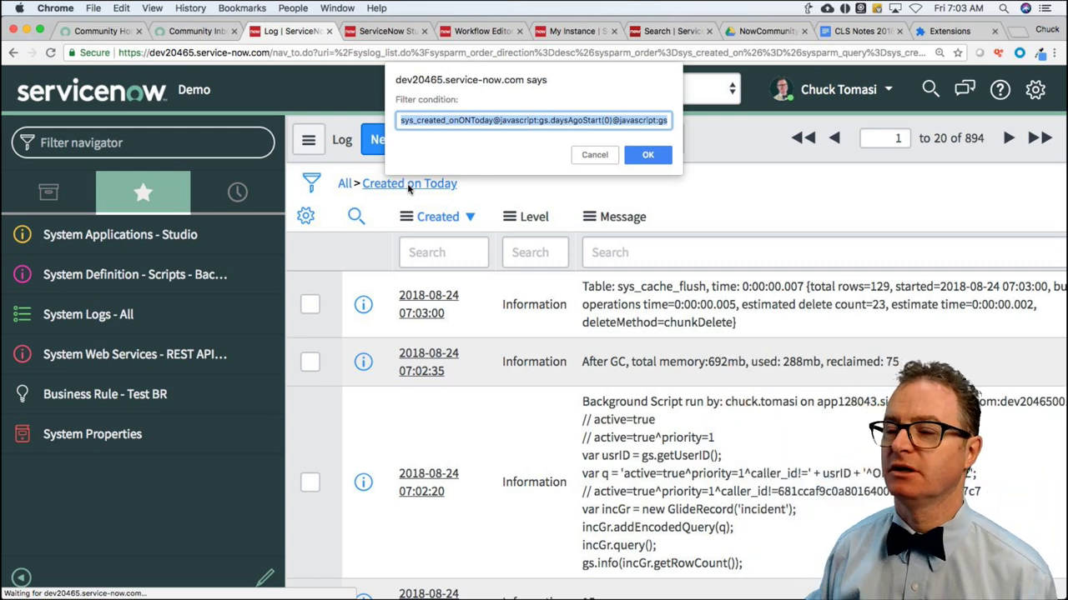
{"action": "left_click", "coordinate": [593, 155]}
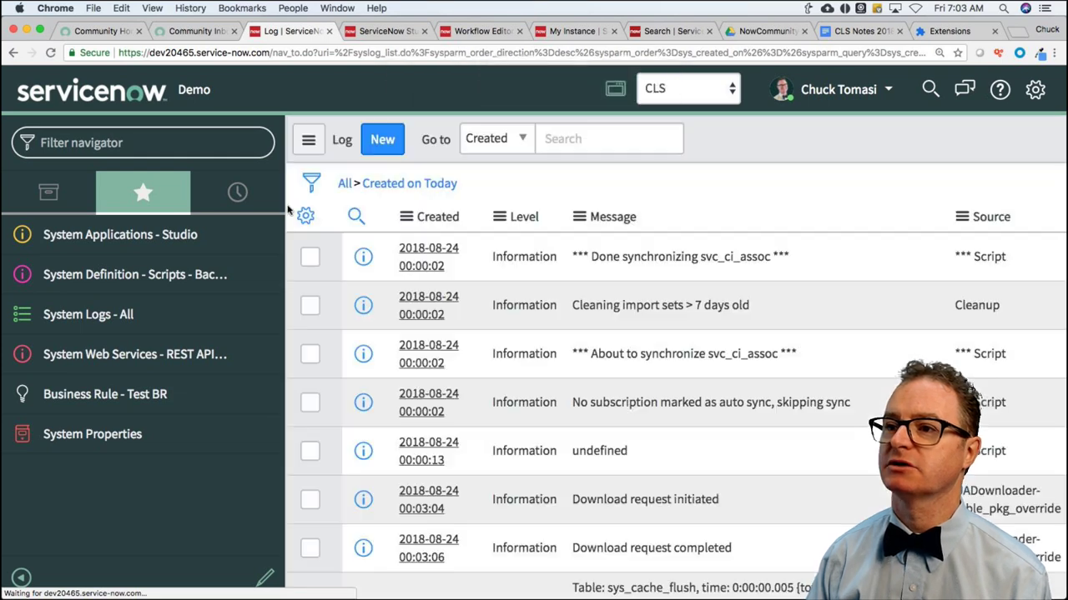
Reopen the active, critical-priority Incidents list with the caller exclusion from history and inspect its encoded filter condition
{"action": "left_click", "coordinate": [235, 194]}
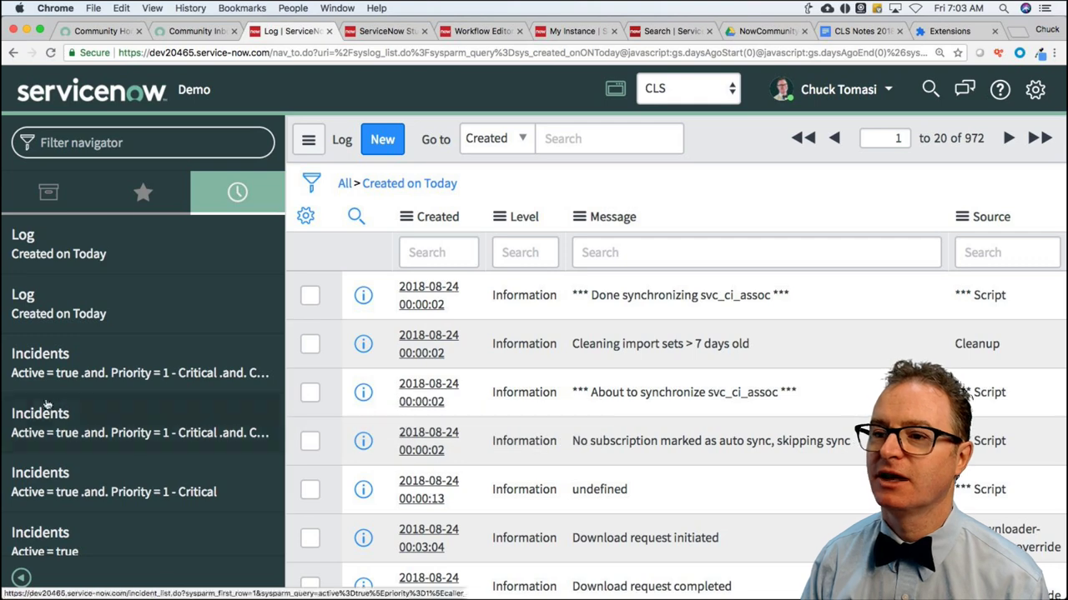
{"action": "left_click", "coordinate": [52, 365]}
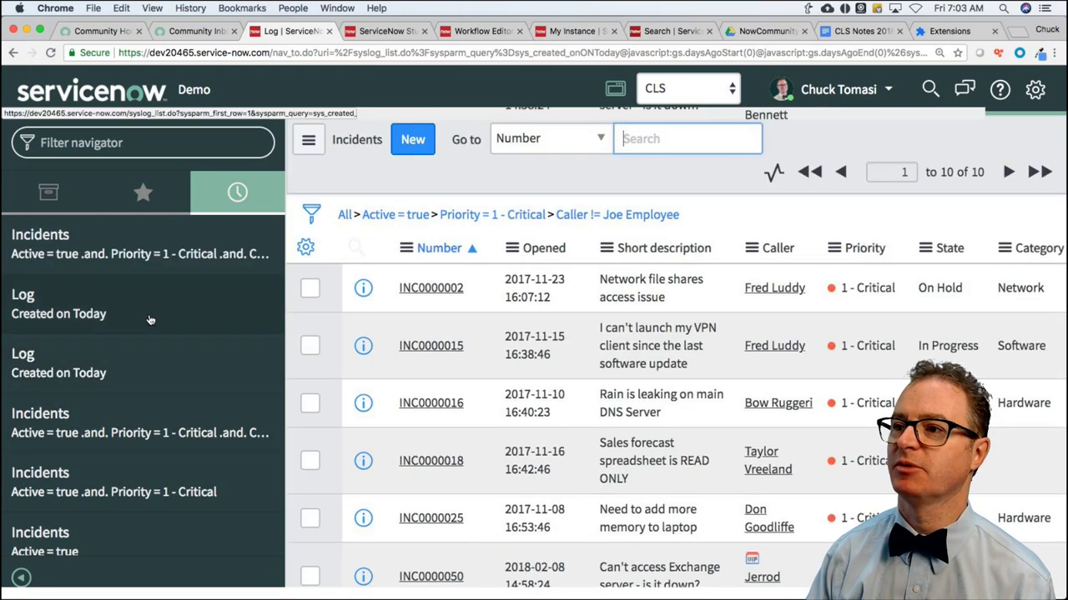
{"action": "right_click", "coordinate": [641, 214]}
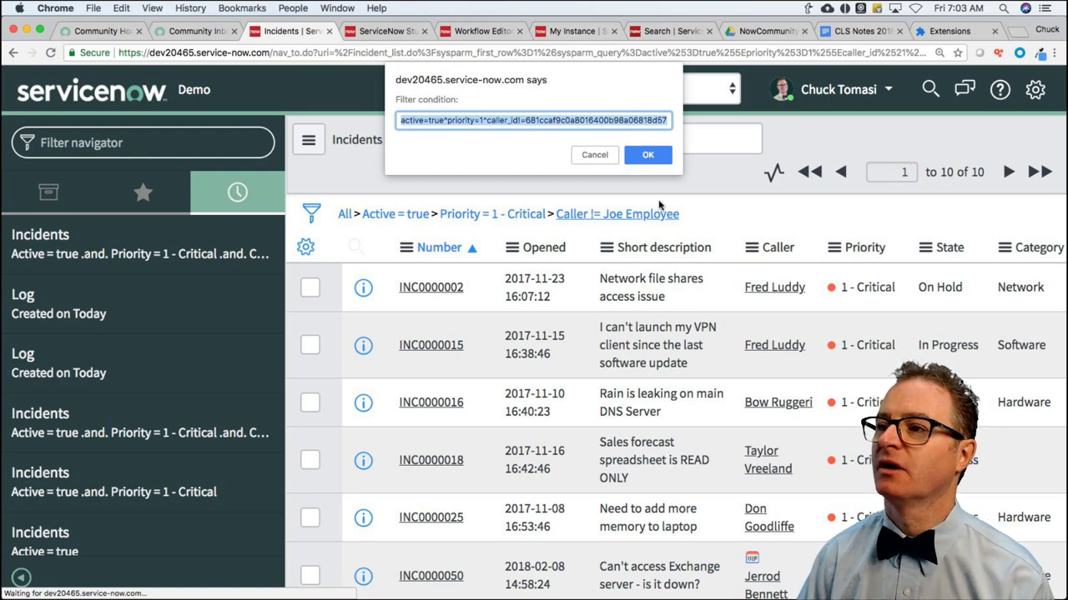
{"action": "left_click", "coordinate": [593, 156]}
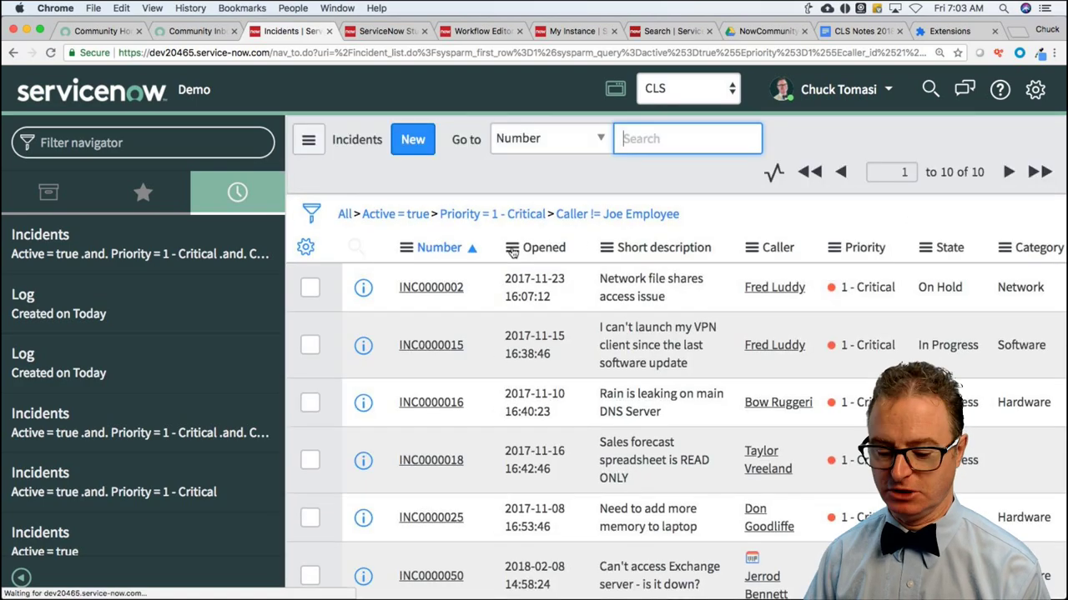